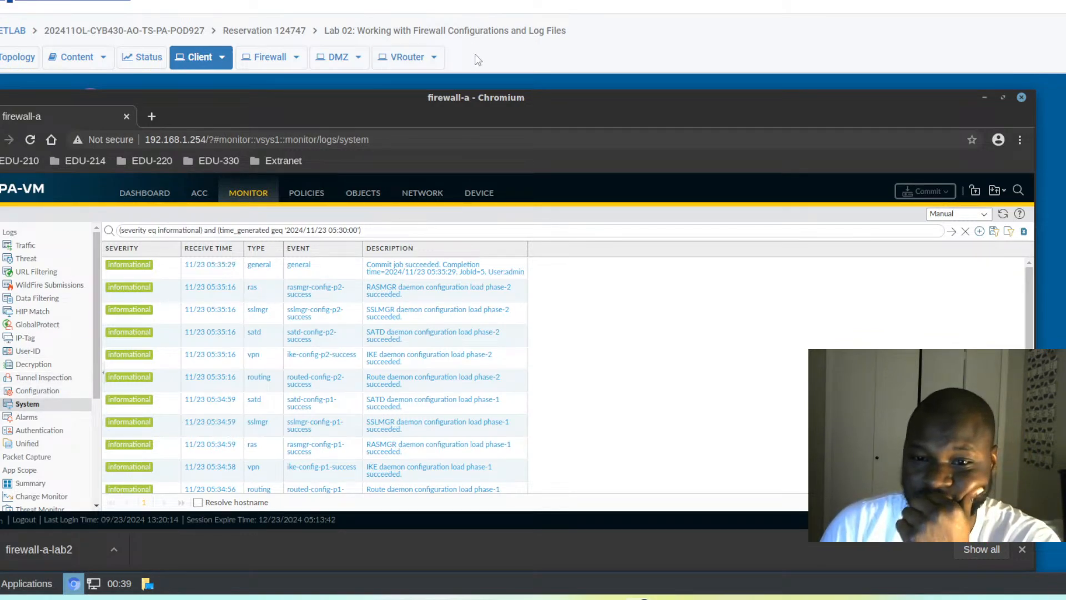
- Load the named configuration snapshot edu-210-lab-03.xml from Device > Setup > Operations
click(476, 196)
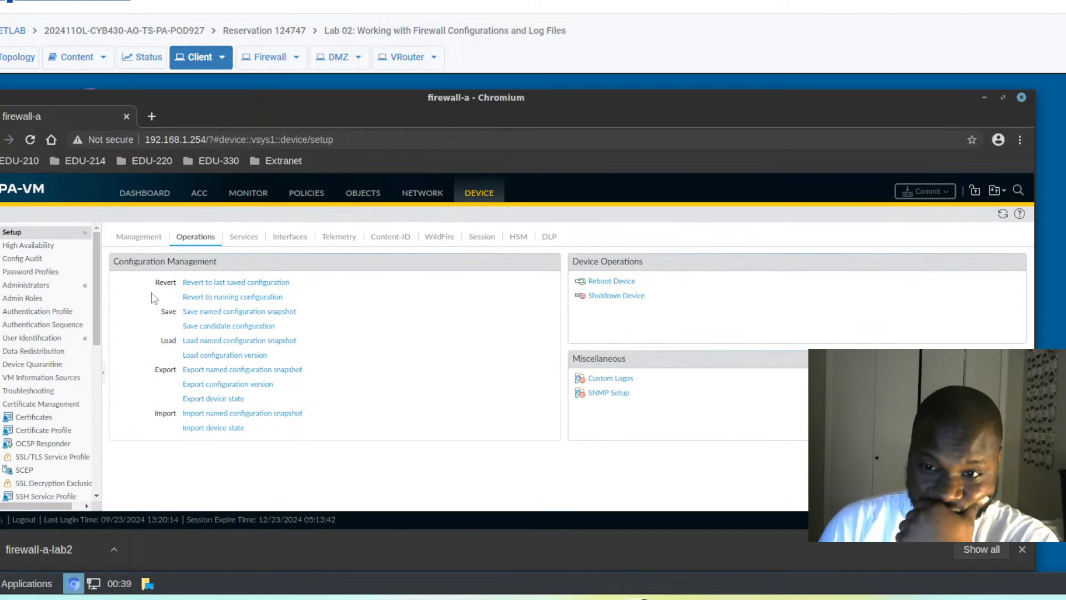
click(213, 343)
click(354, 317)
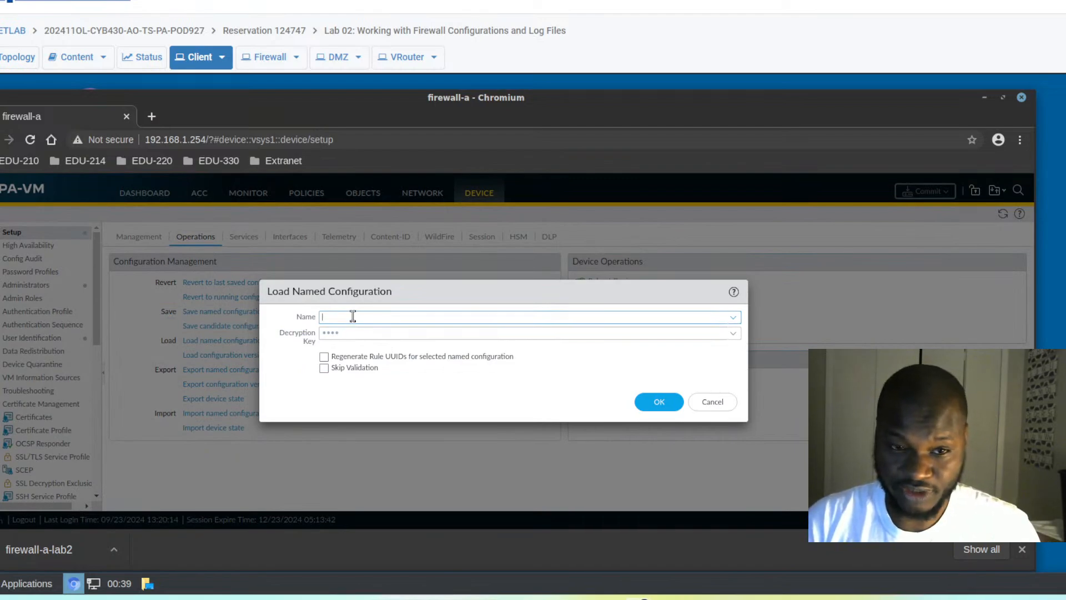
text(edu)
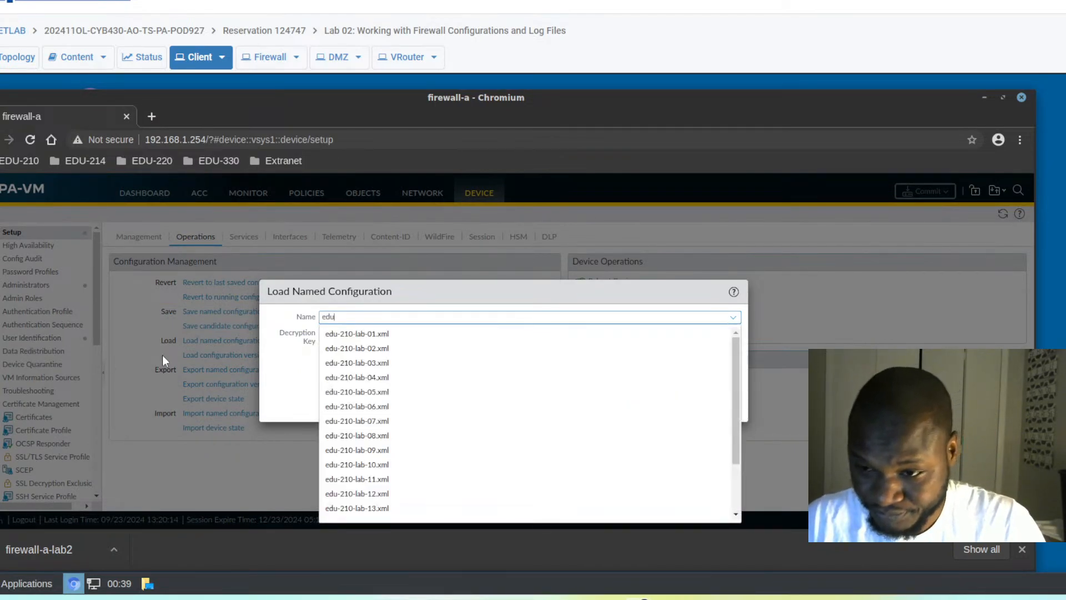
click(377, 363)
click(651, 401)
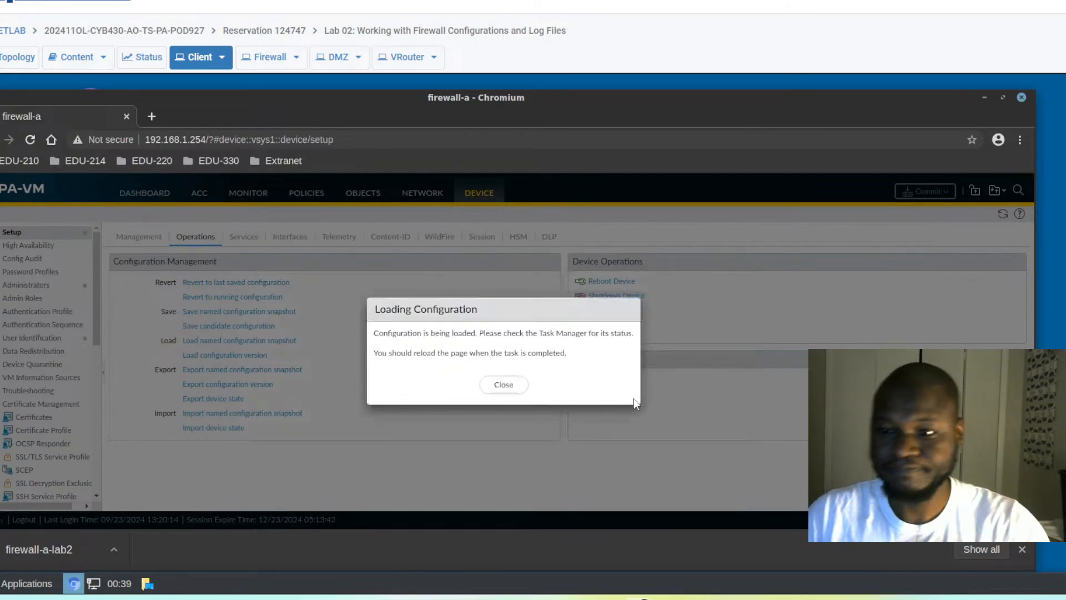
click(503, 384)
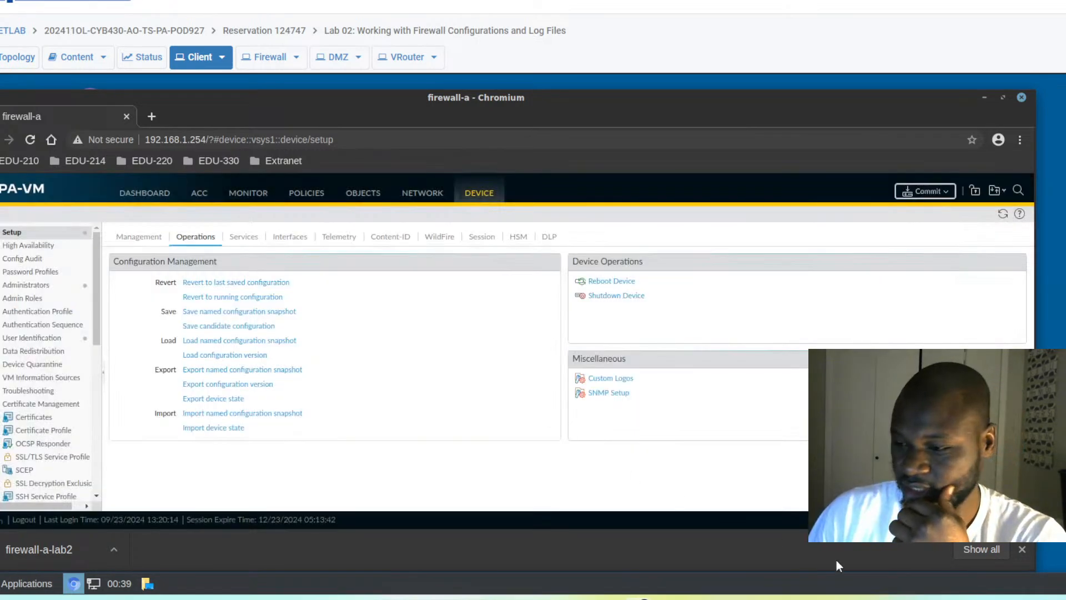
- Dismiss stray browser prompts, confirm the snapshot load in Tasks, and start the commit
click(943, 521)
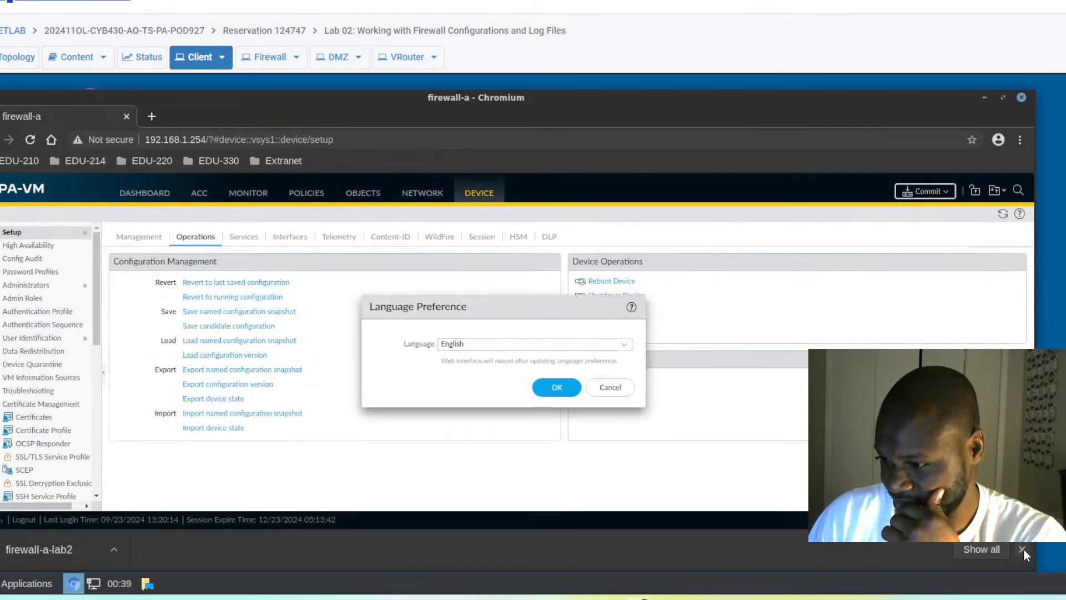
click(1023, 550)
click(611, 387)
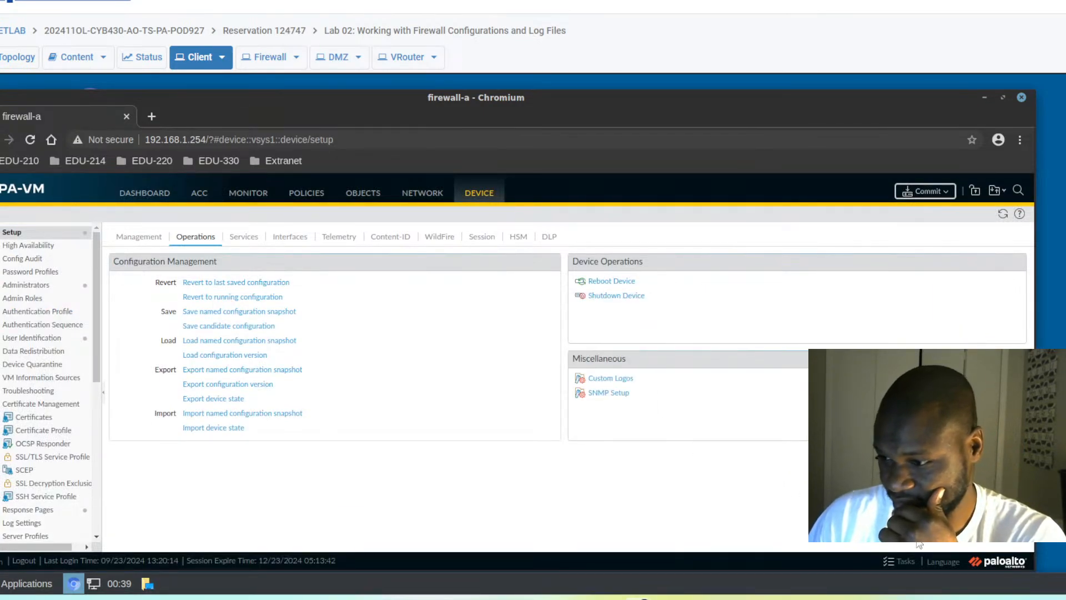
click(901, 561)
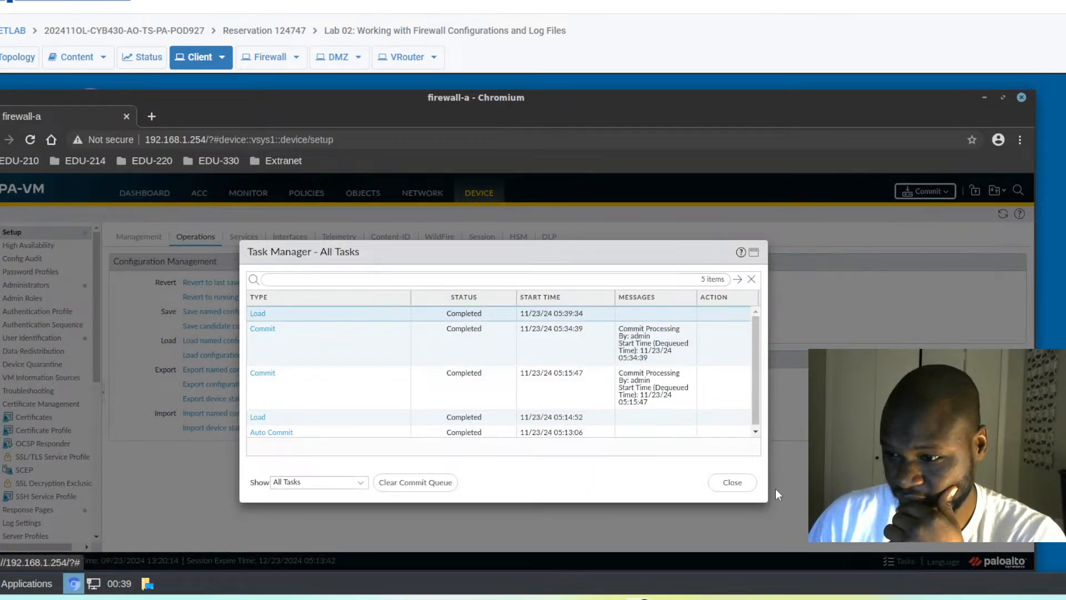
click(735, 482)
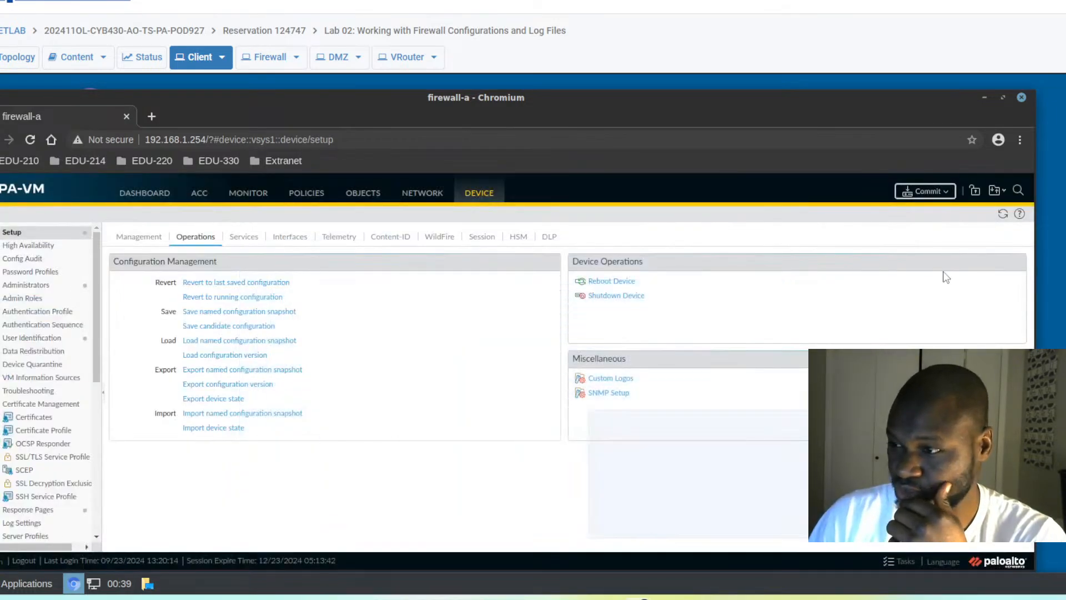
click(925, 191)
- Commit the loaded lab configuration and close the finished Commit Status dialog
click(621, 516)
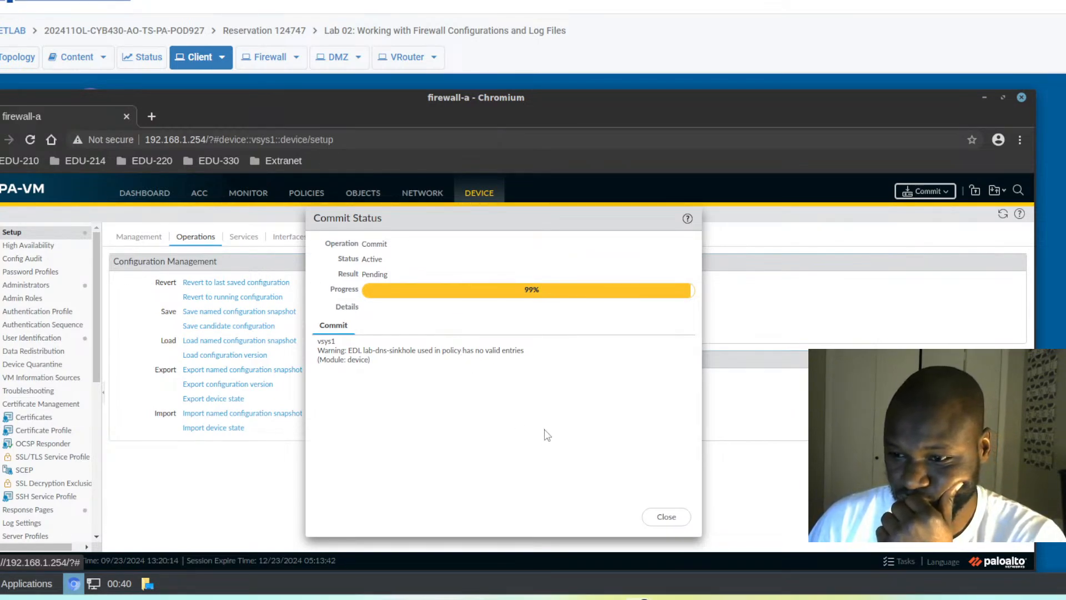
click(666, 522)
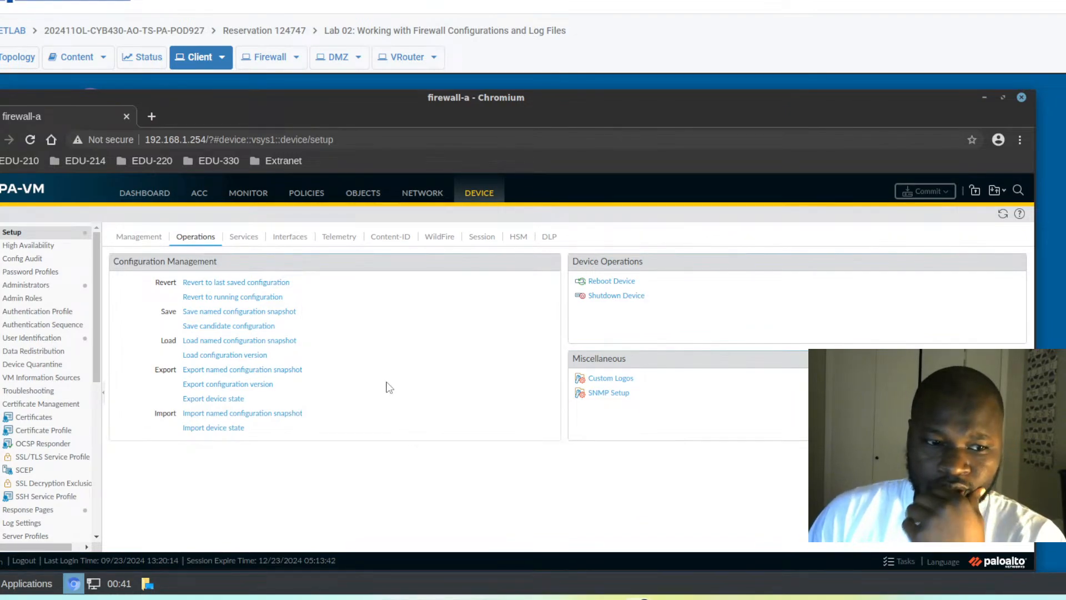
- Refresh the Device page and go to the empty Authentication Profile list
click(481, 195)
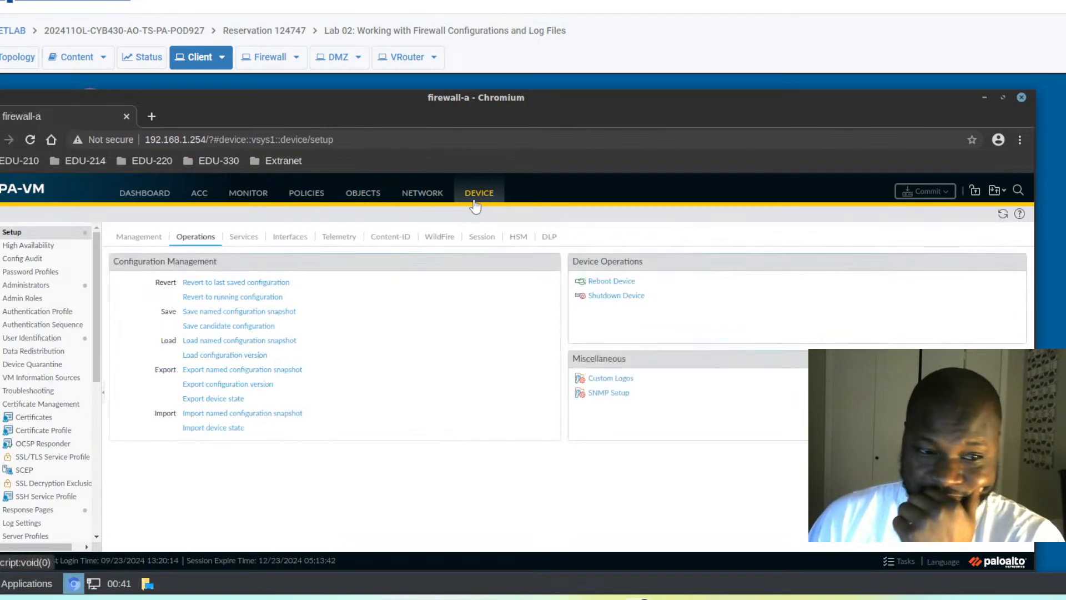
click(22, 318)
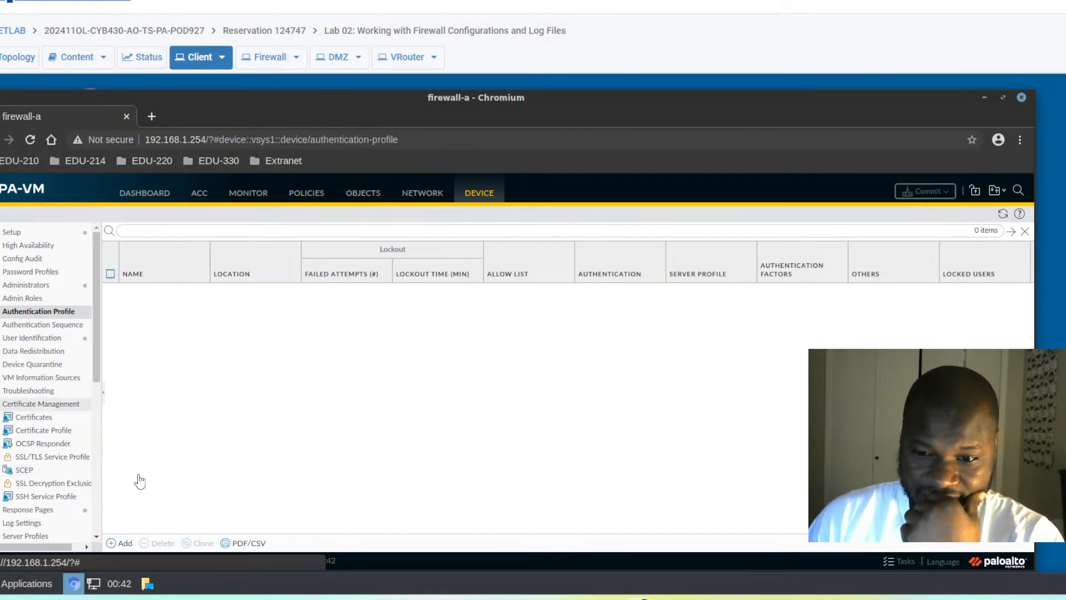
- Add an authentication profile named Local-Database and open its Type dropdown
click(118, 543)
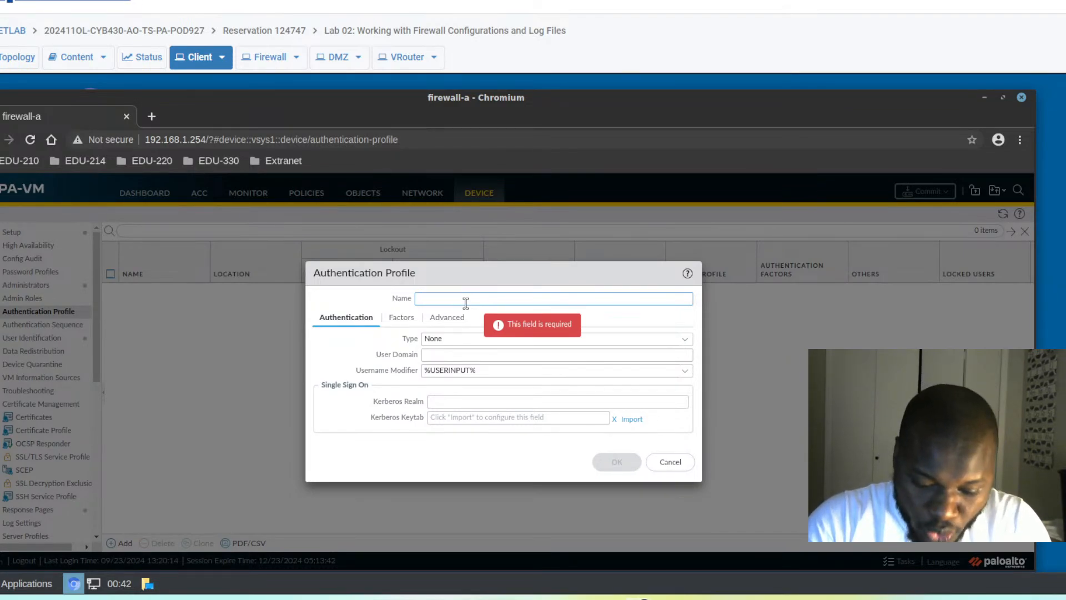
text(Local)
text(Dat)
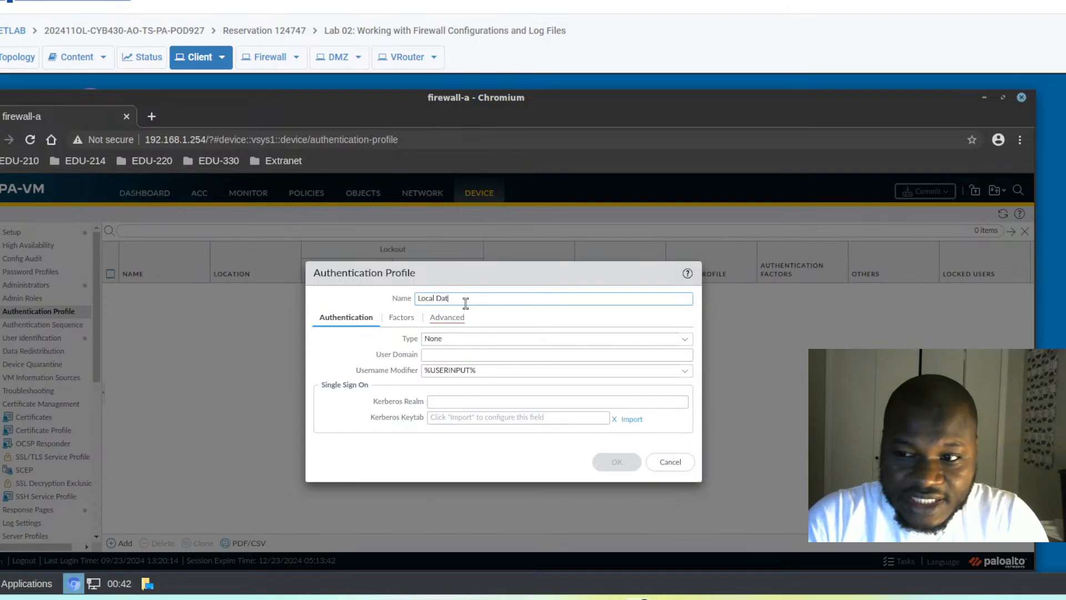
key(BackSpace)
key(BackSpace)
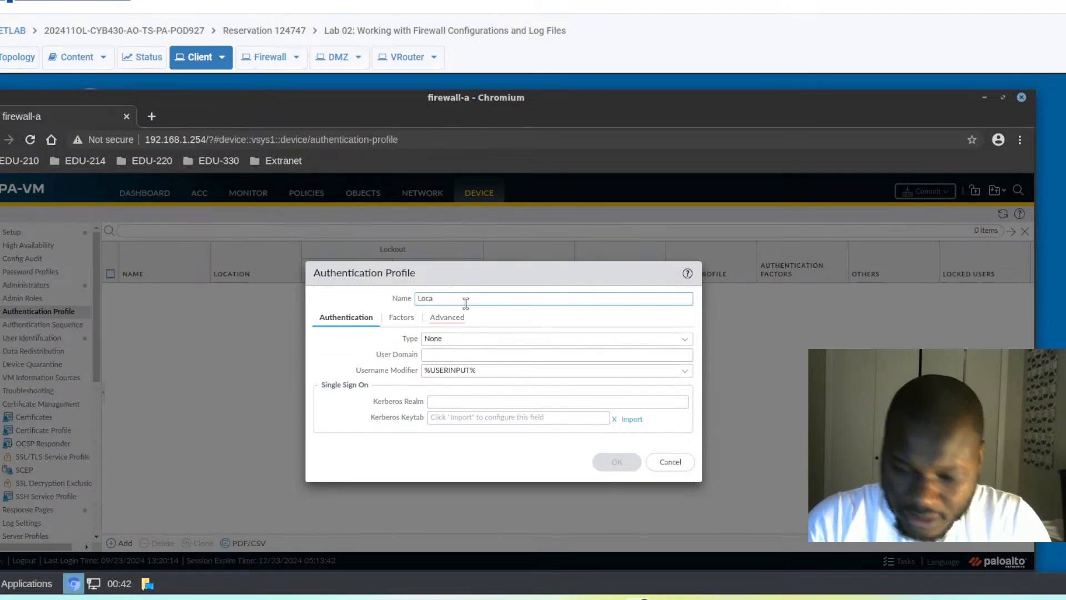
text(Database)
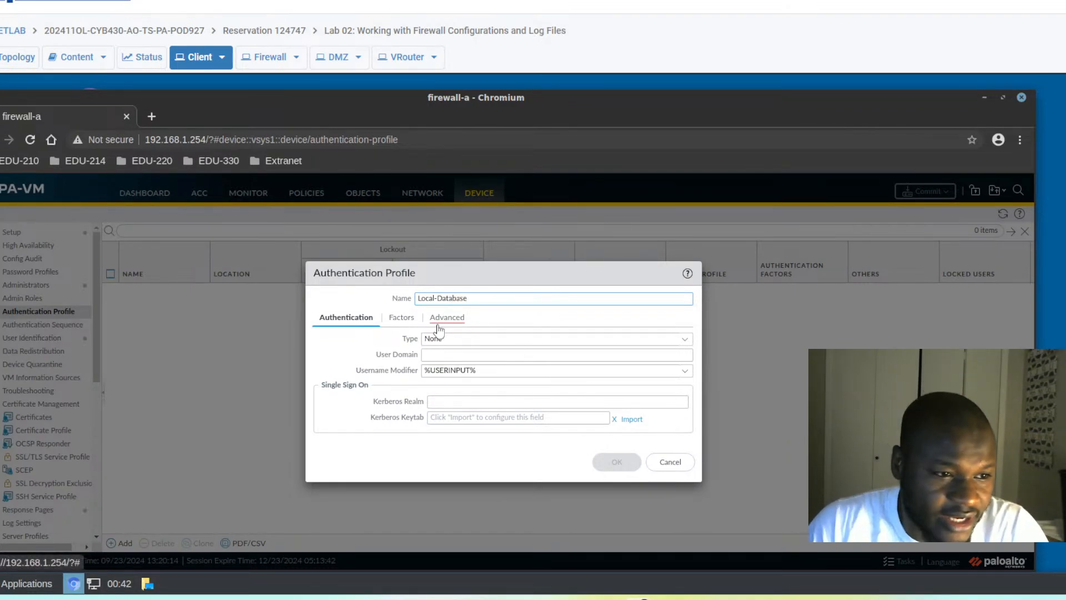
click(444, 321)
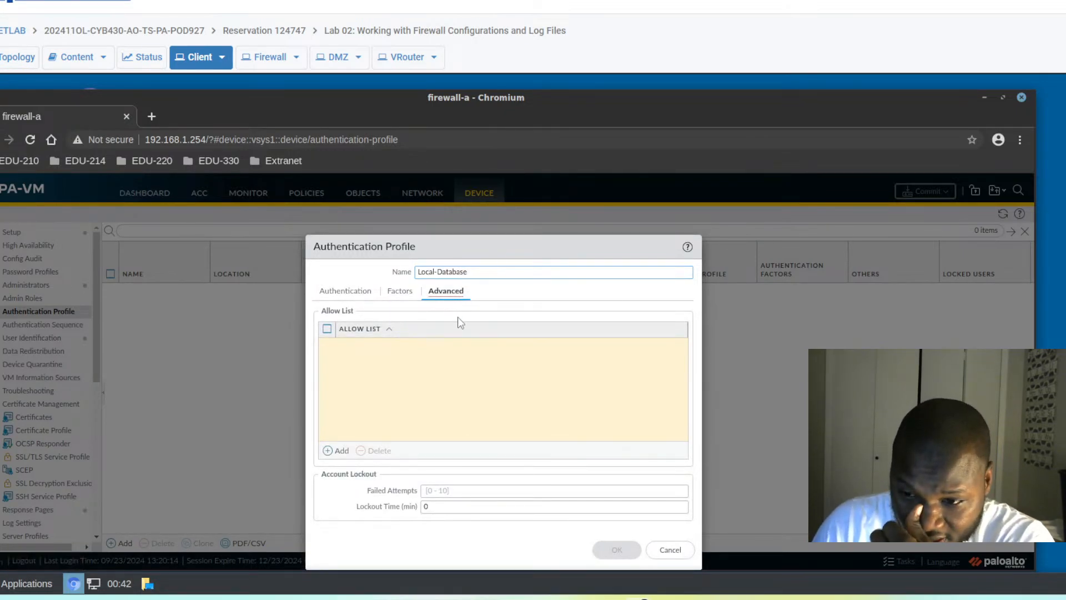
click(357, 294)
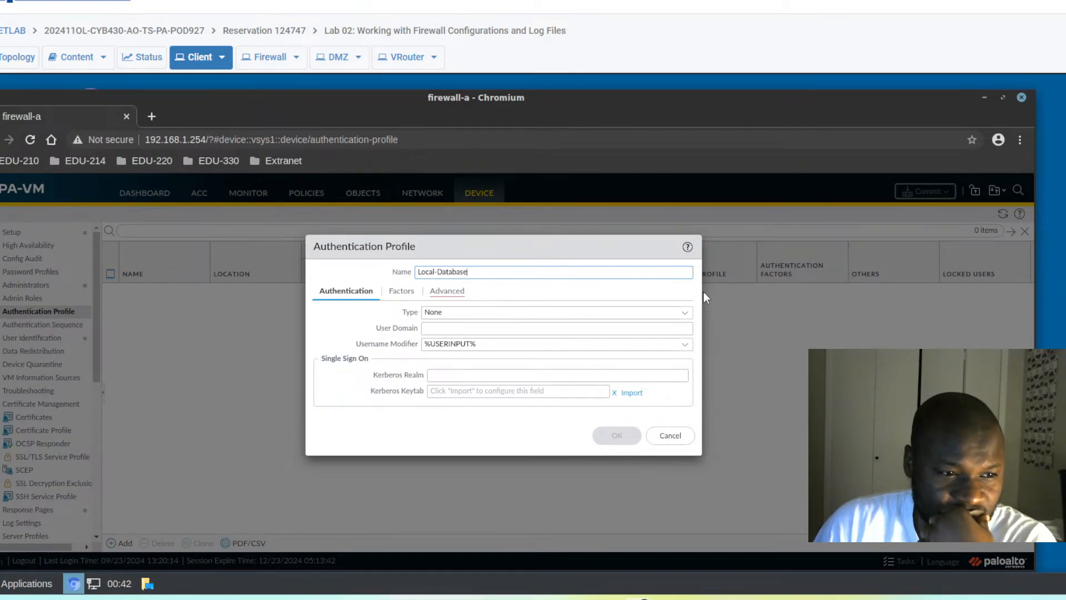
click(685, 316)
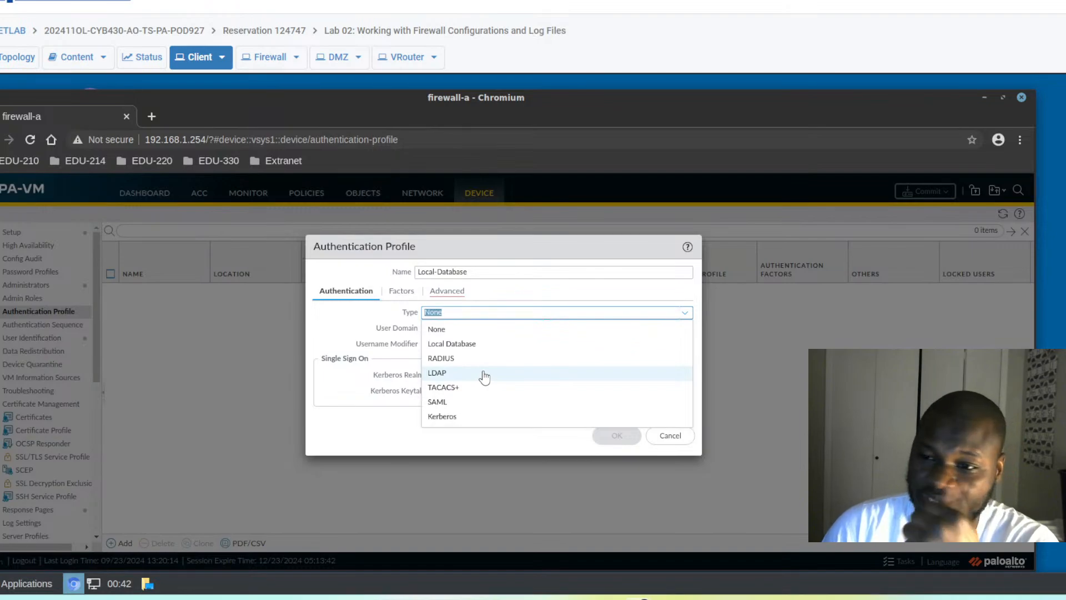
- Set Local-Database to type Local Database with allow list 'all', and save it
click(448, 344)
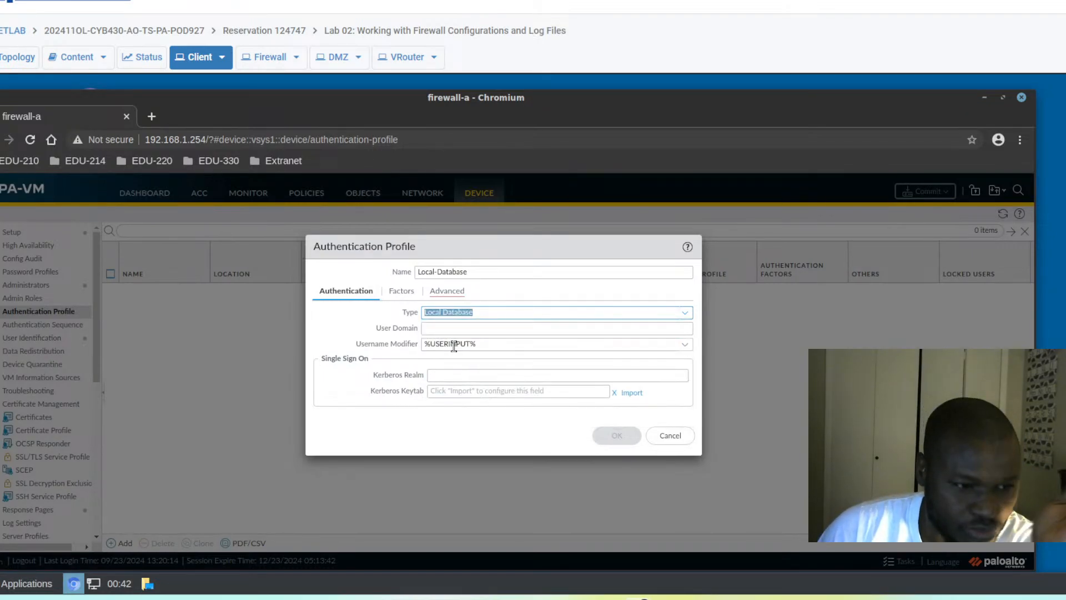
click(452, 293)
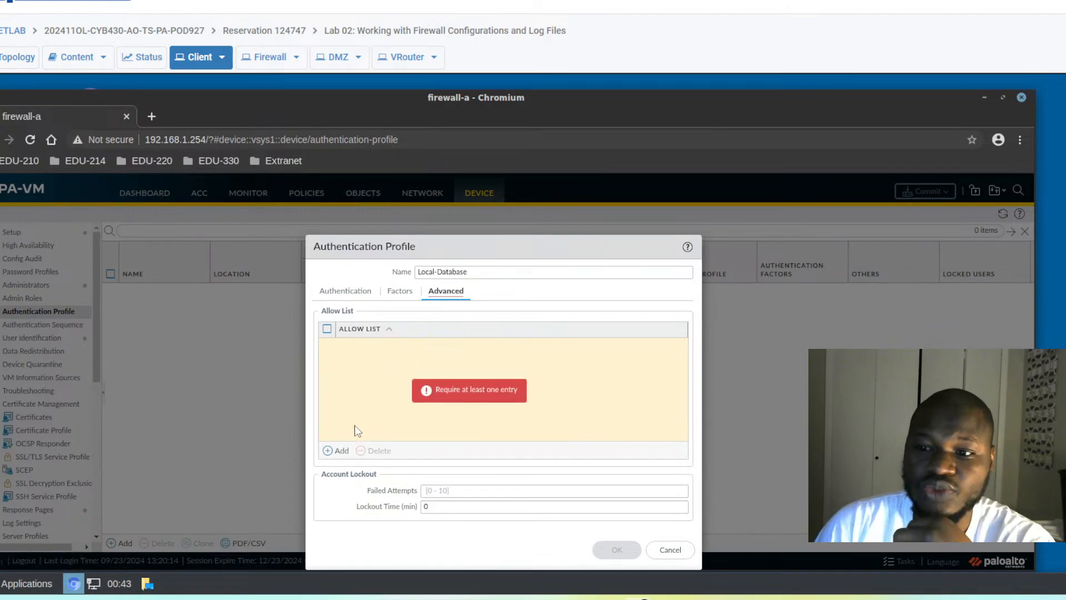
click(329, 452)
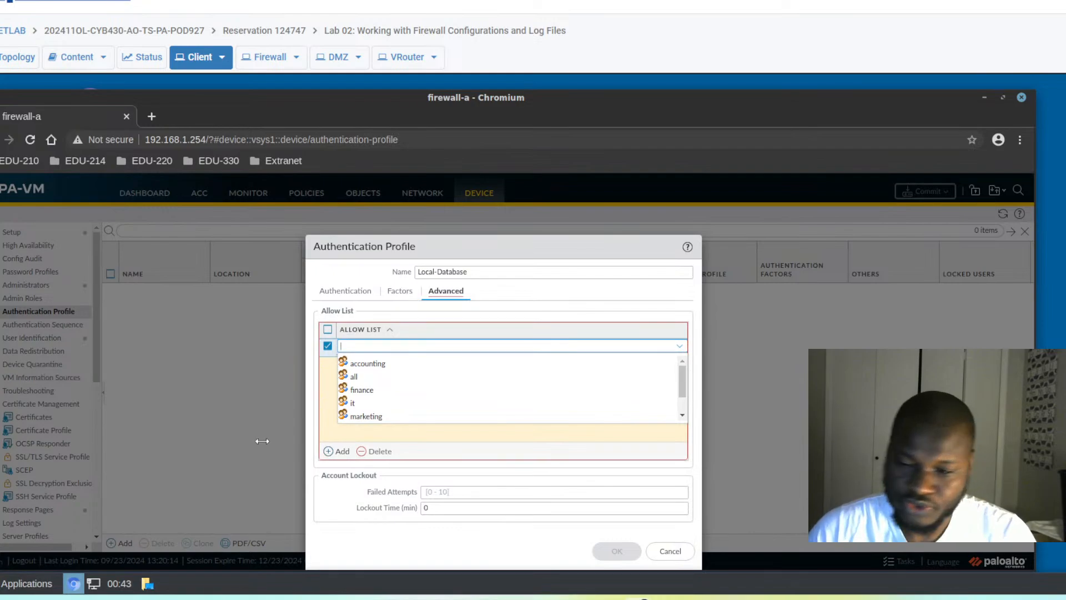
click(359, 381)
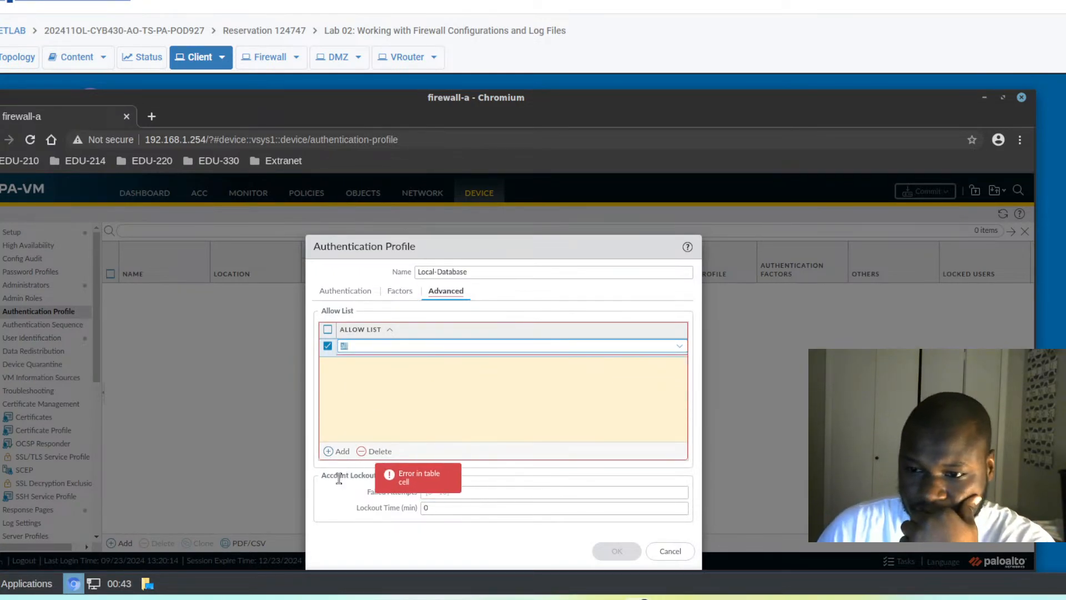
click(345, 499)
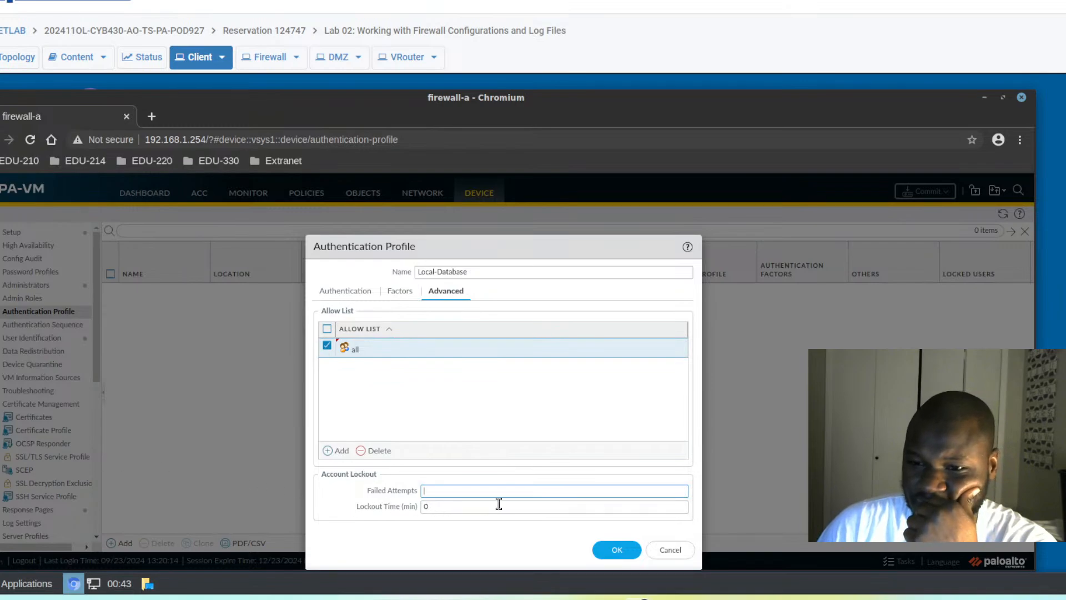
click(618, 551)
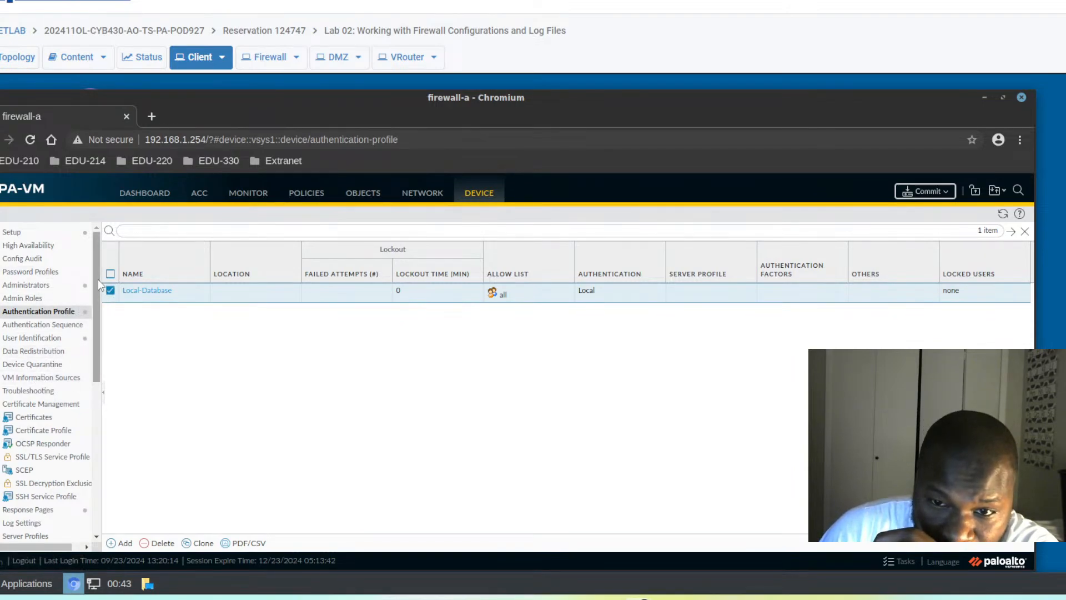
- Create local user adminbob with a confirmed password in the Local User Database
drag(98, 279, 90, 458)
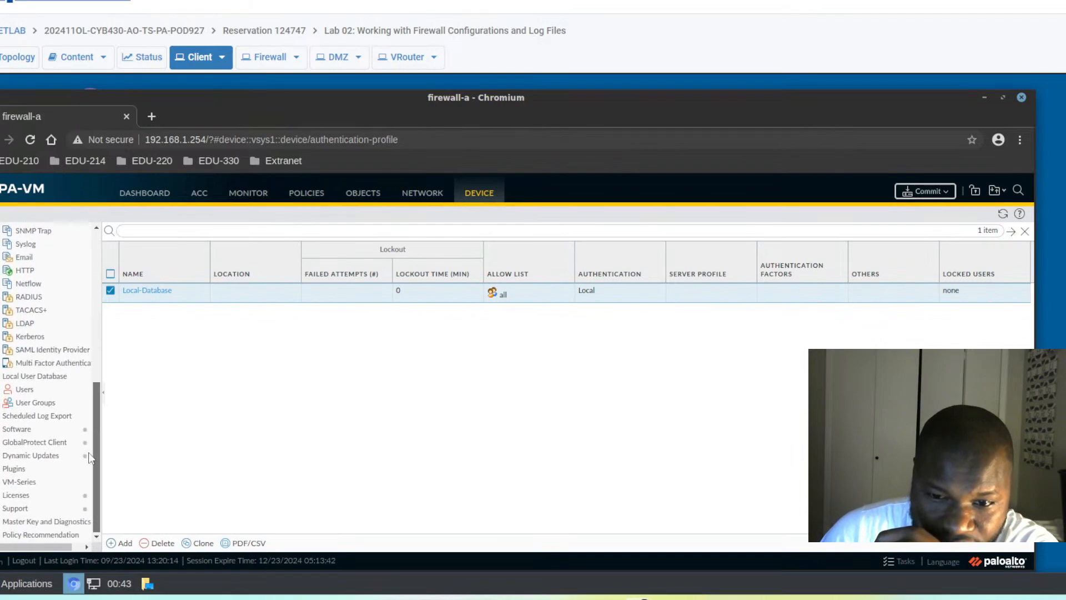
click(24, 393)
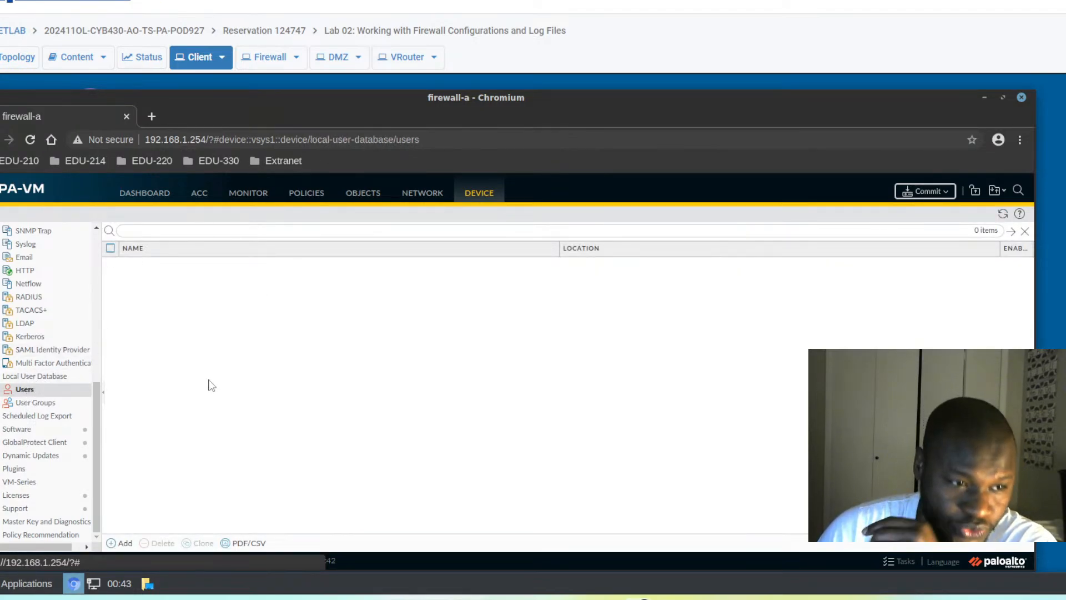
click(112, 544)
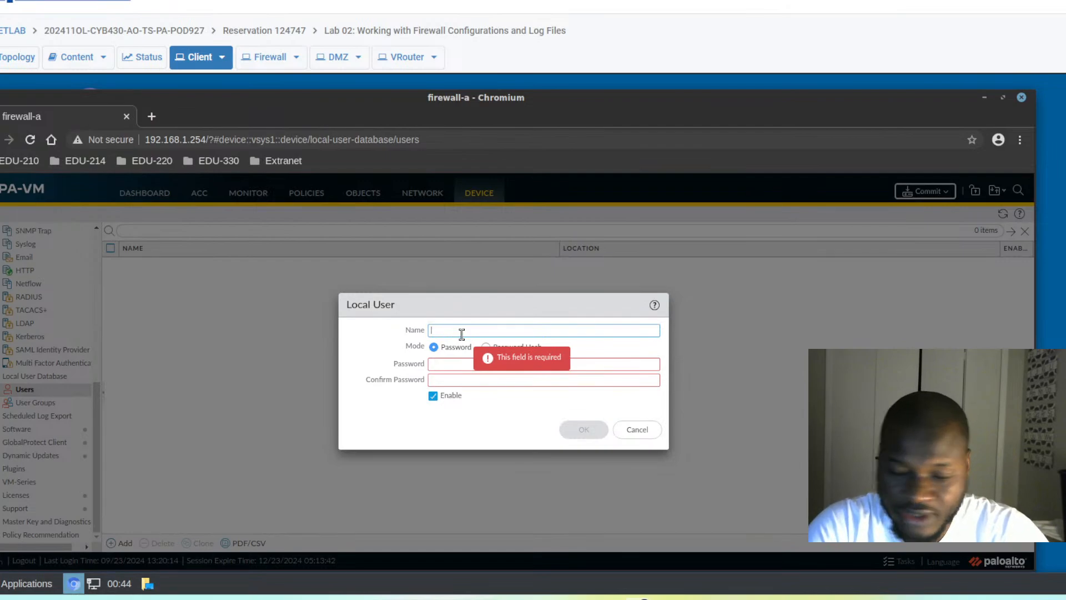
text(admin)
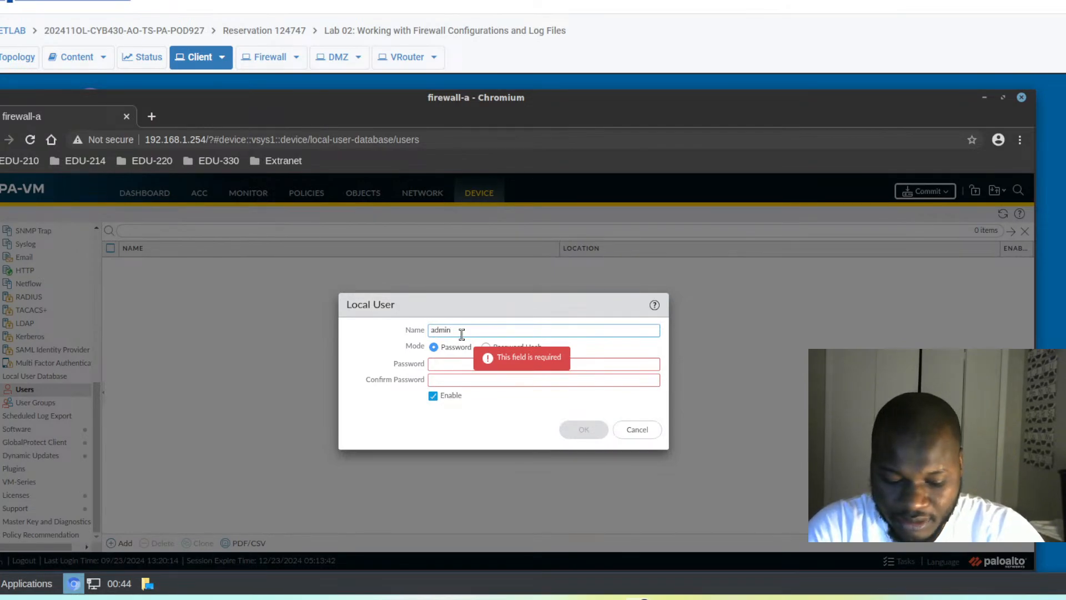
text(bob)
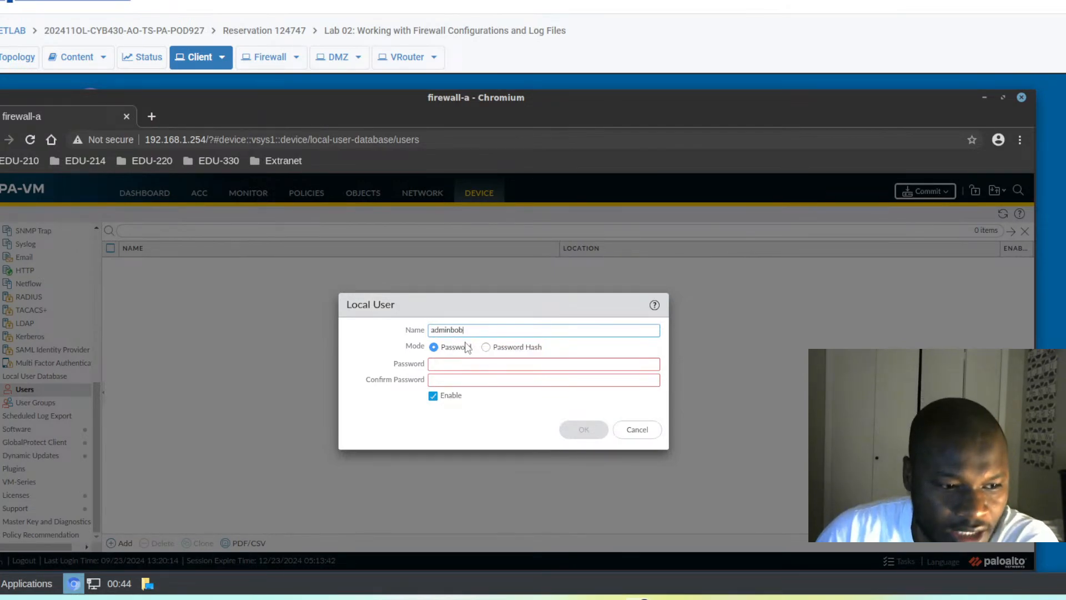
click(448, 364)
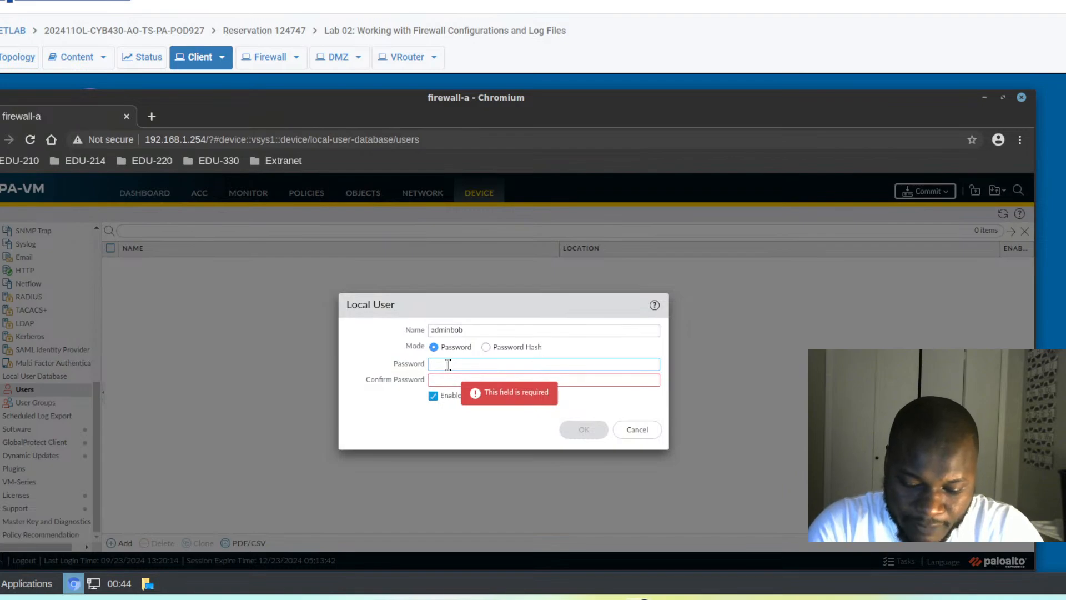
text(••)
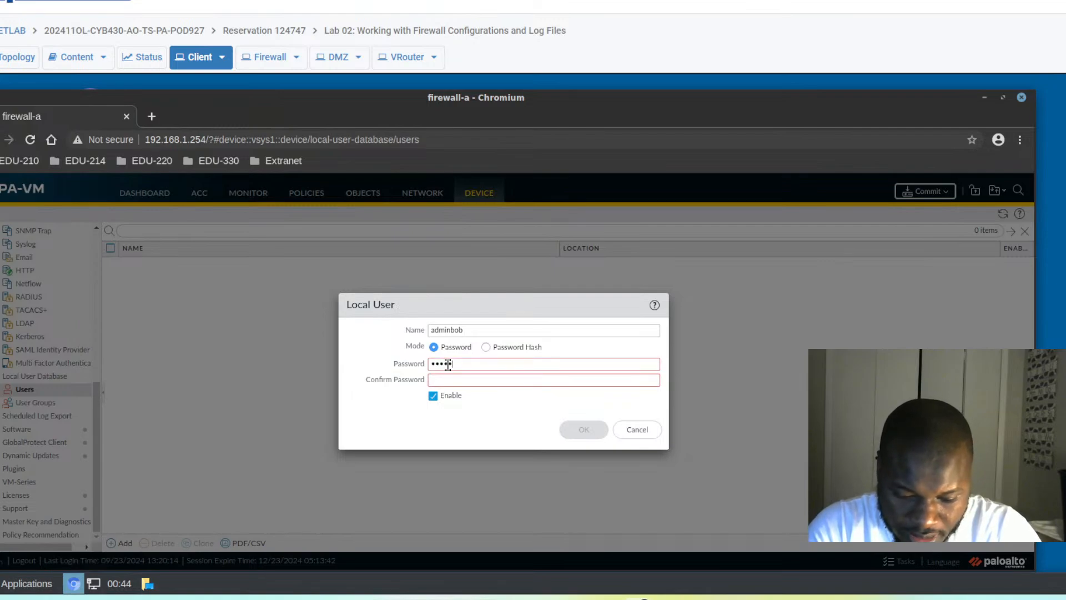
text(••)
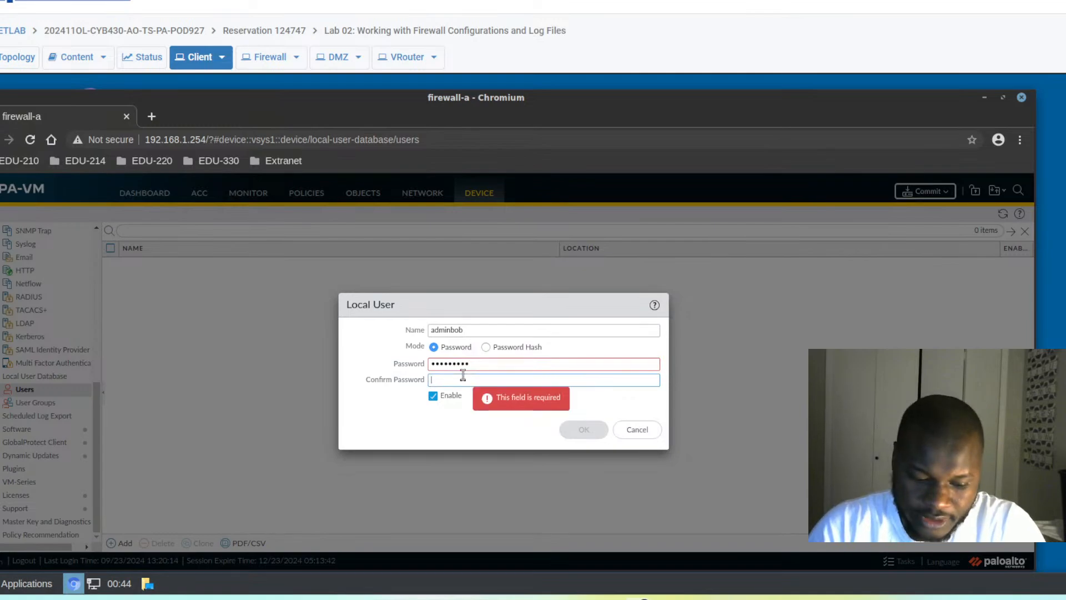
text(•)
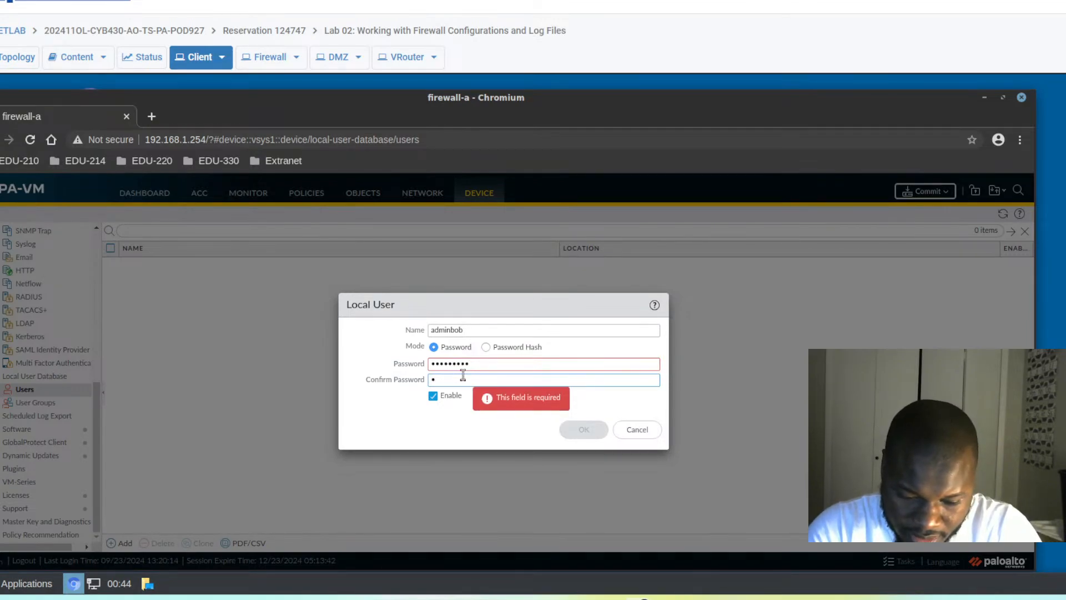
text(•••)
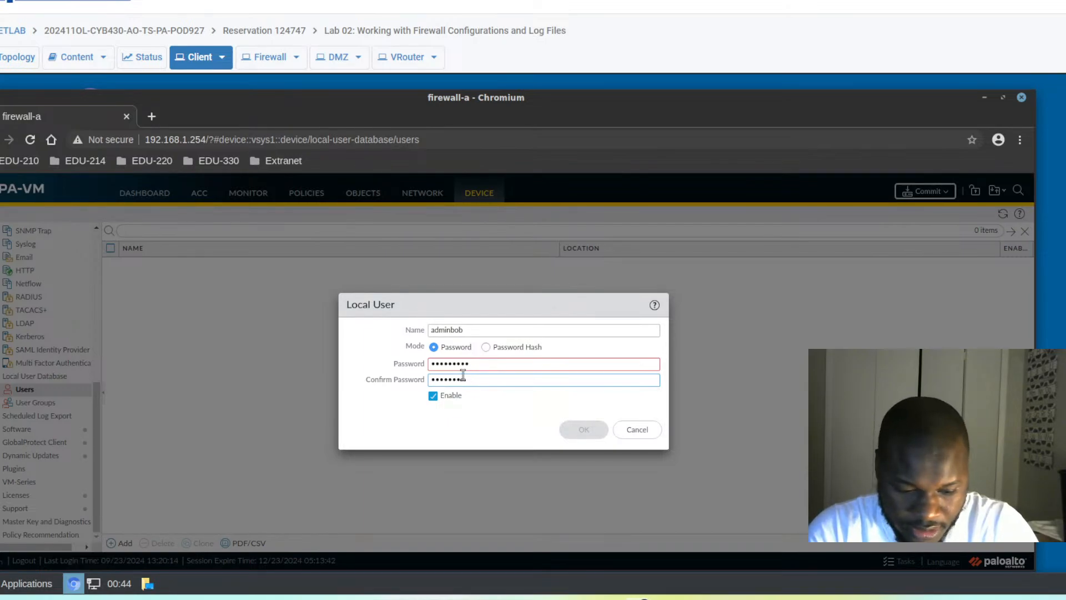
text(!)
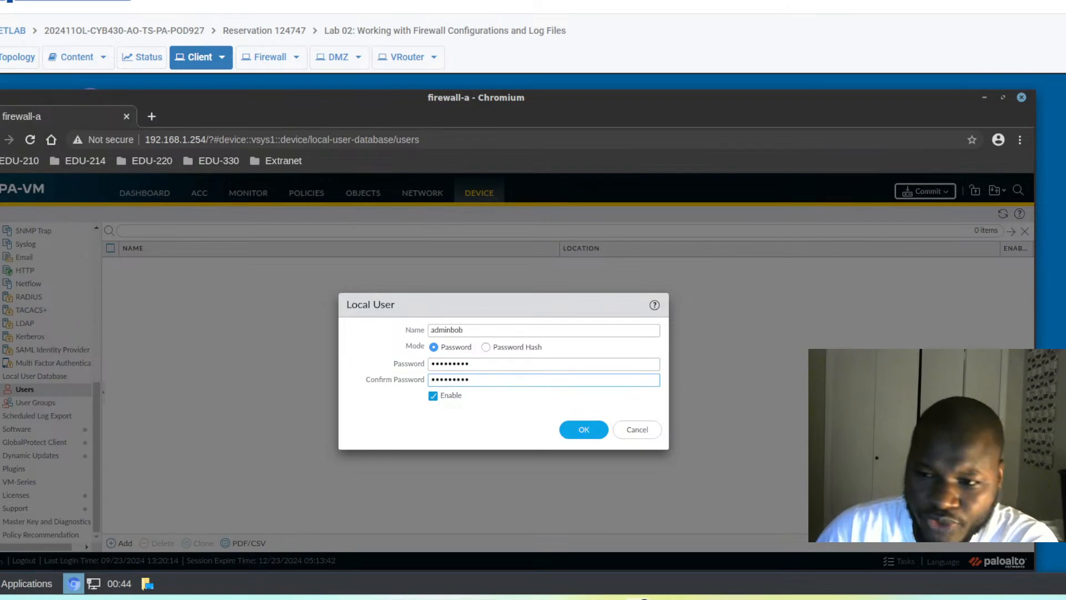
click(585, 433)
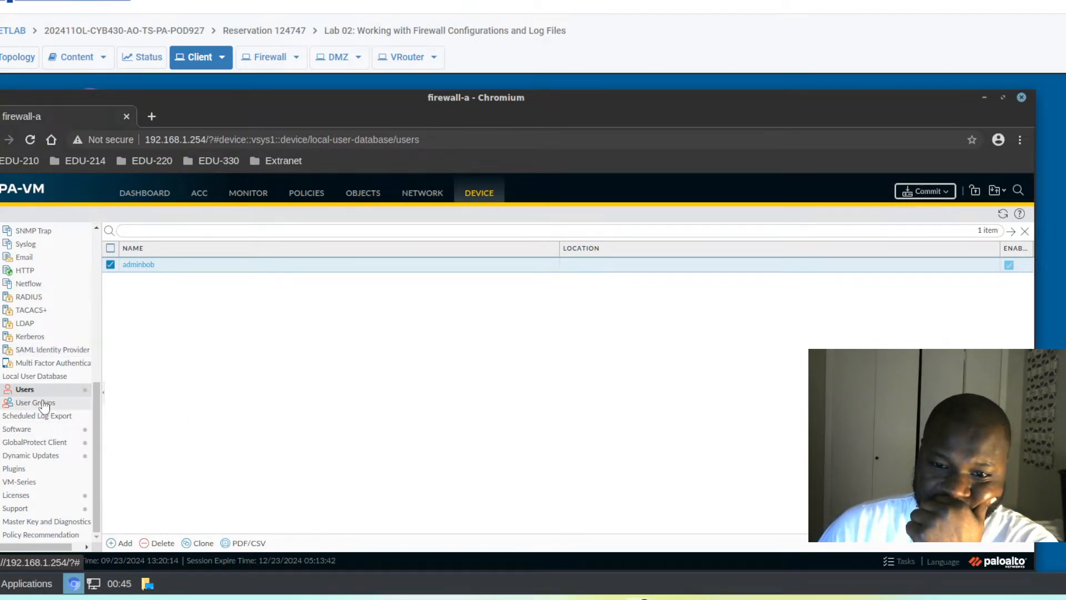
- Open Device > Administrators and add a new administrator entry
scroll(94, 405, up, 1)
drag(102, 402, 101, 265)
click(26, 277)
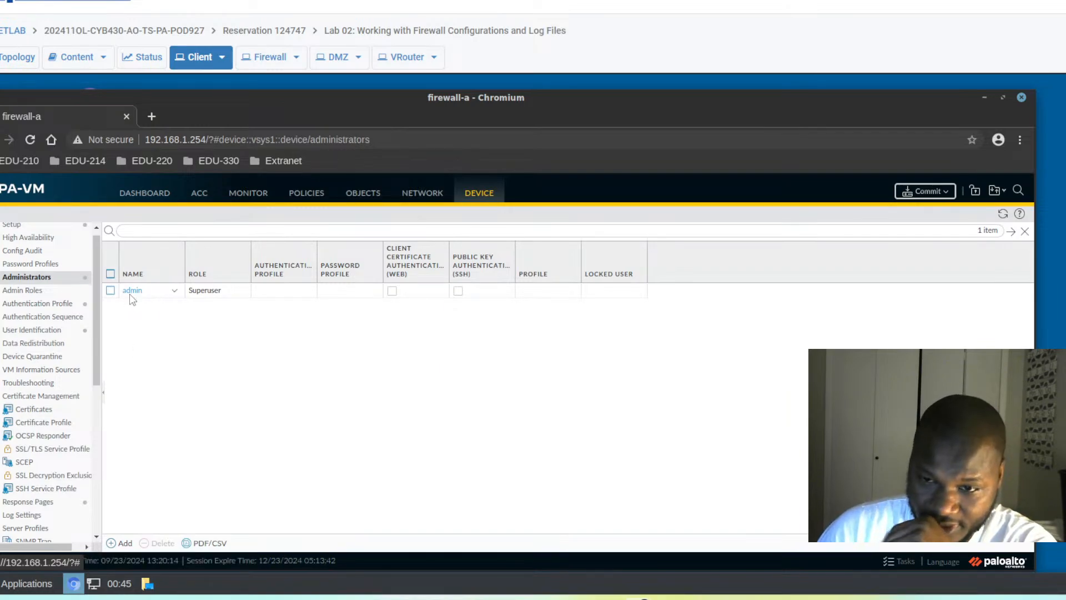
click(112, 544)
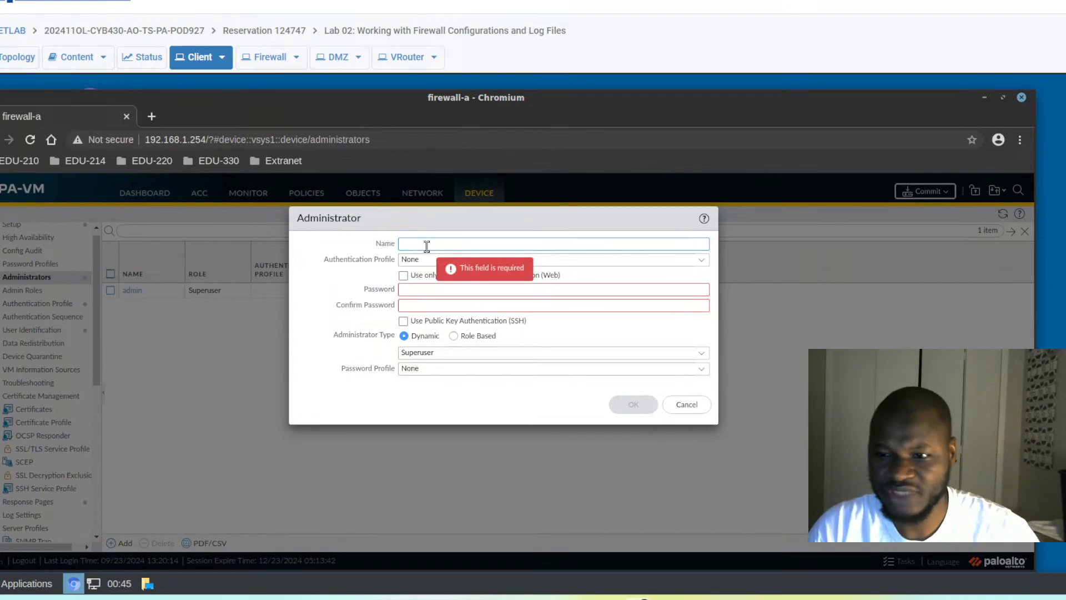
- Save administrator adminBob using the Local-Database authentication profile
text(adminBo)
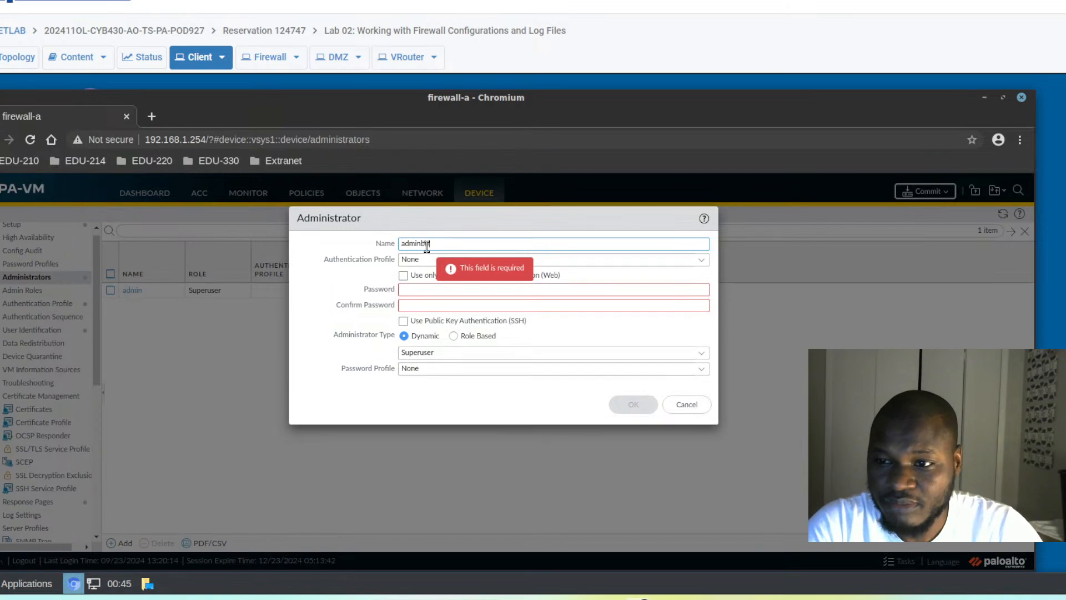
text(b)
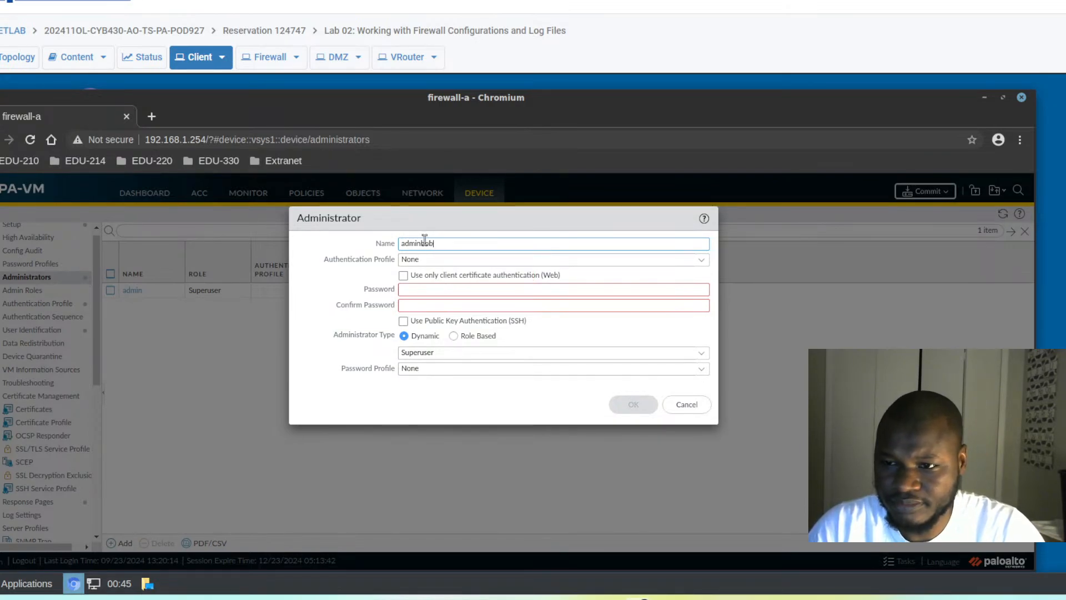
text(B)
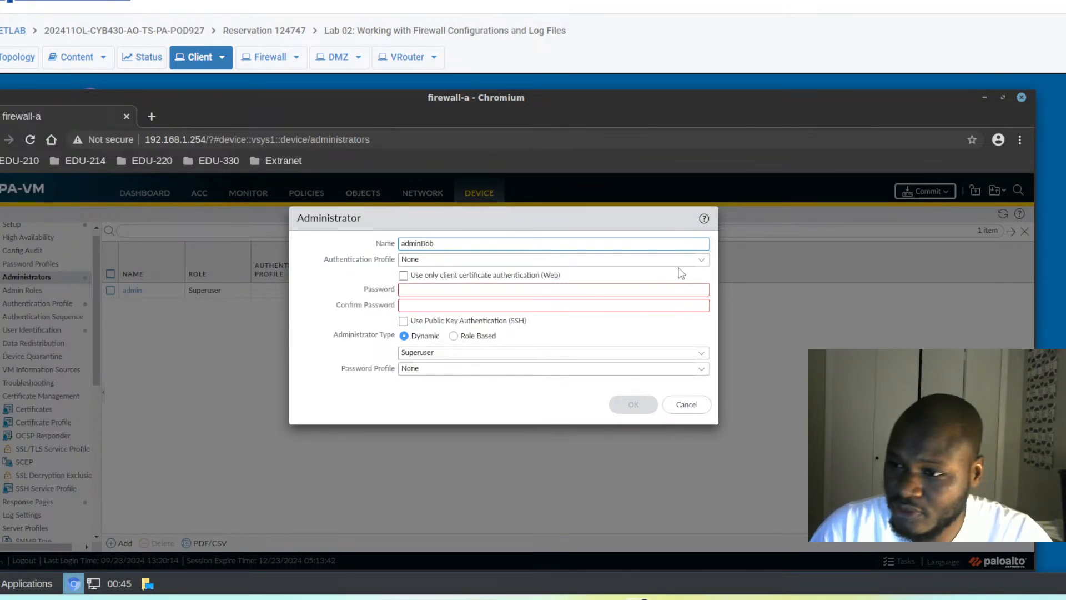
click(702, 260)
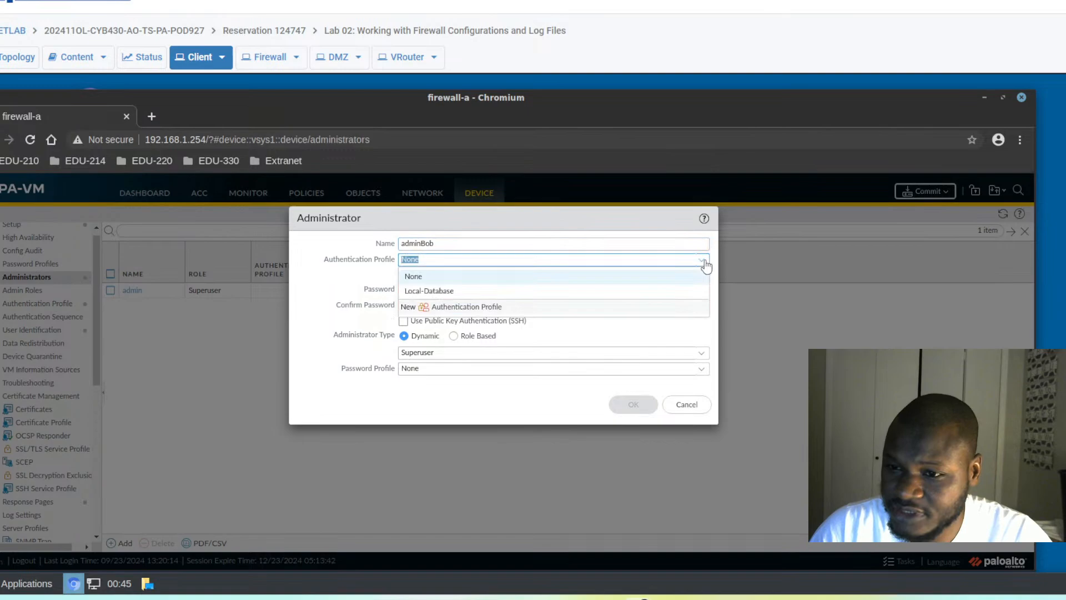
click(436, 291)
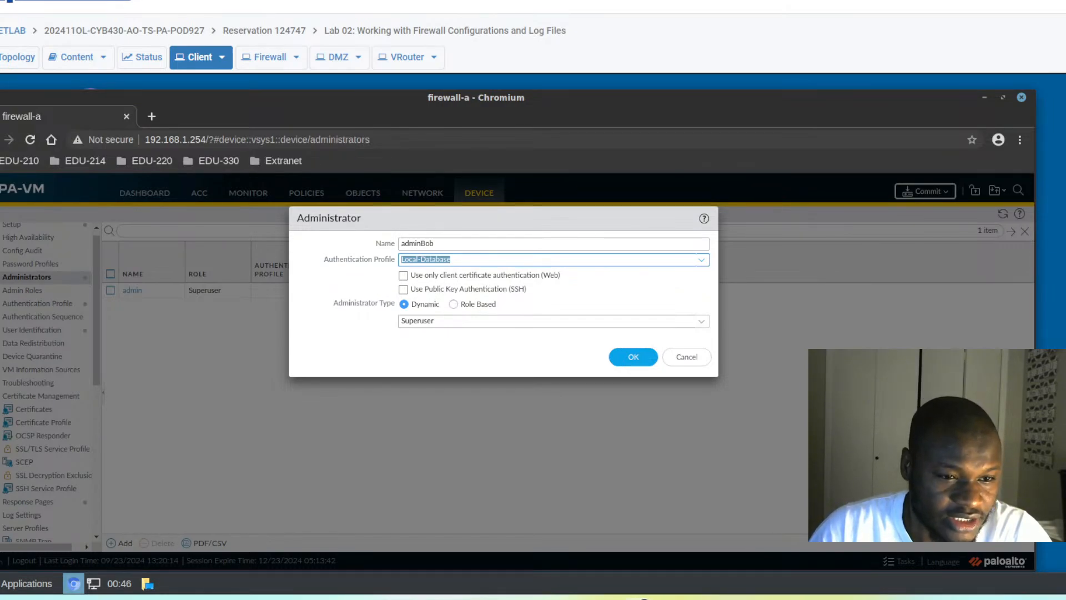
click(633, 362)
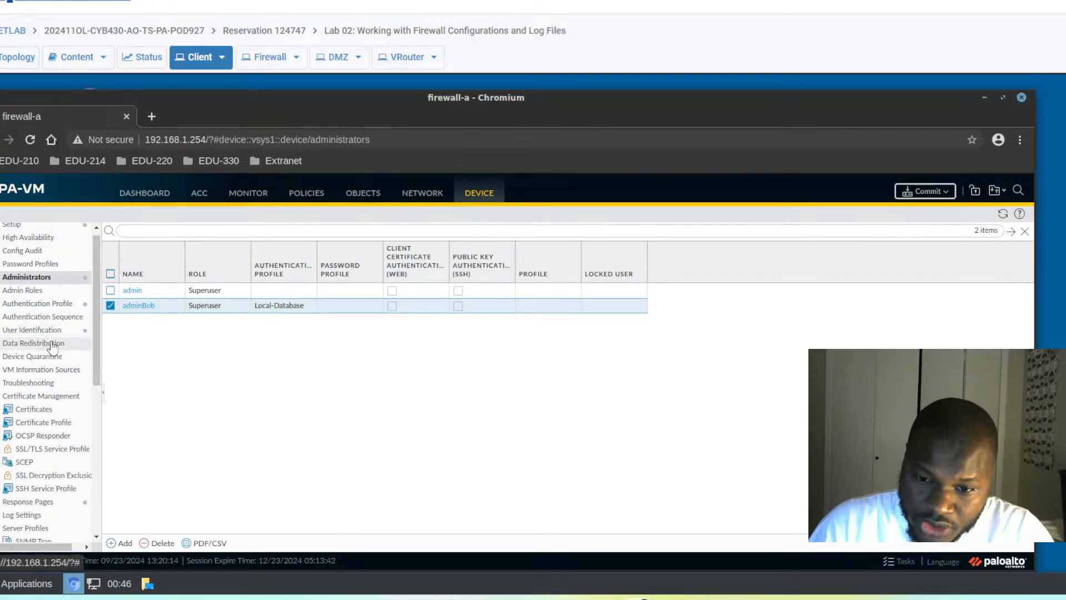
scroll(54, 347, down, 6)
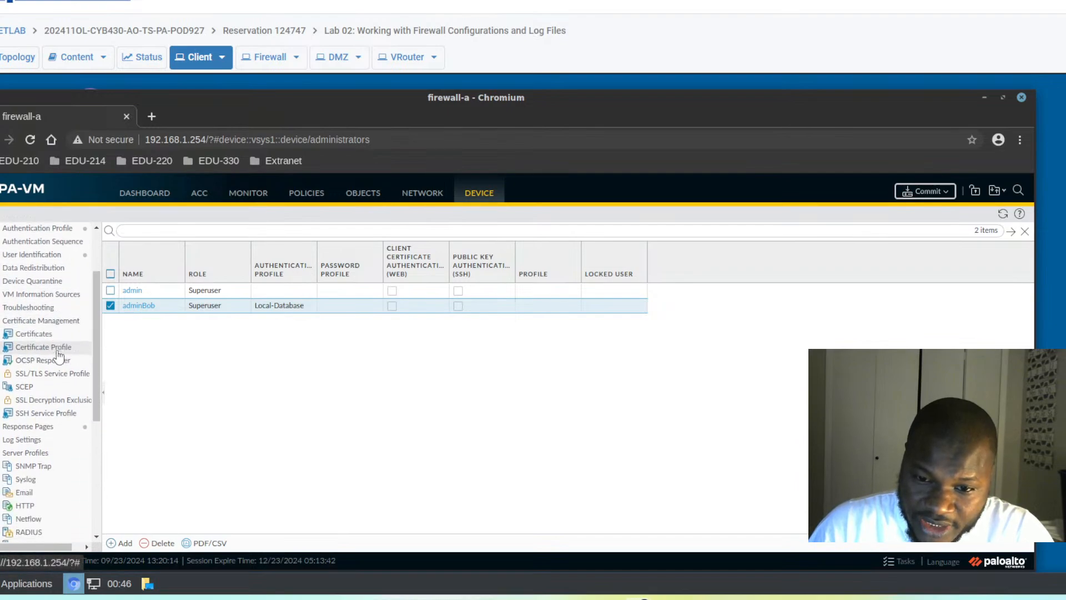
scroll(59, 362, down, 3)
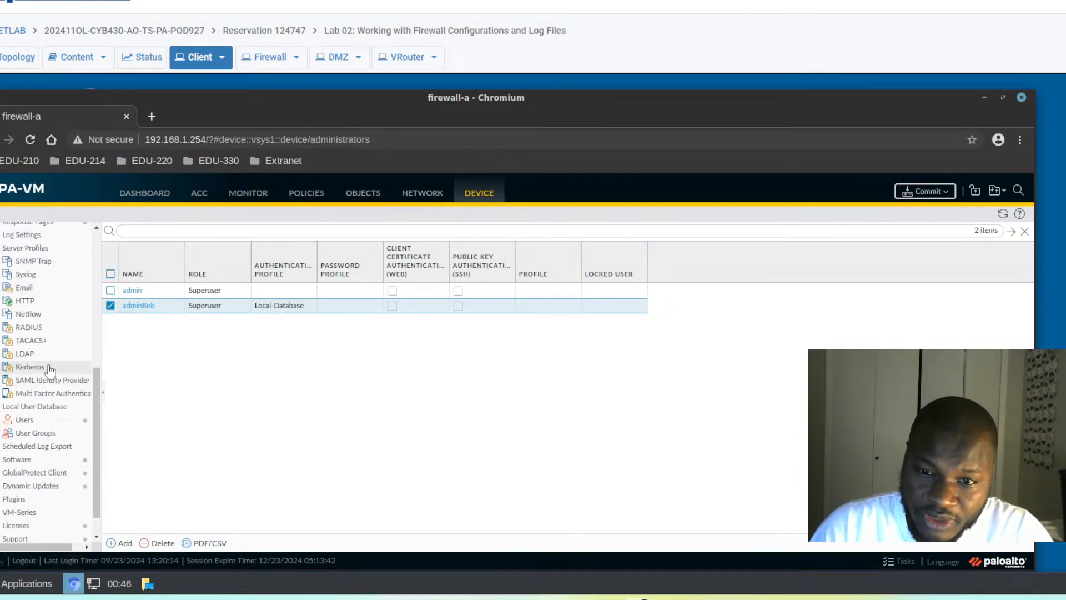
scroll(52, 364, up, 2)
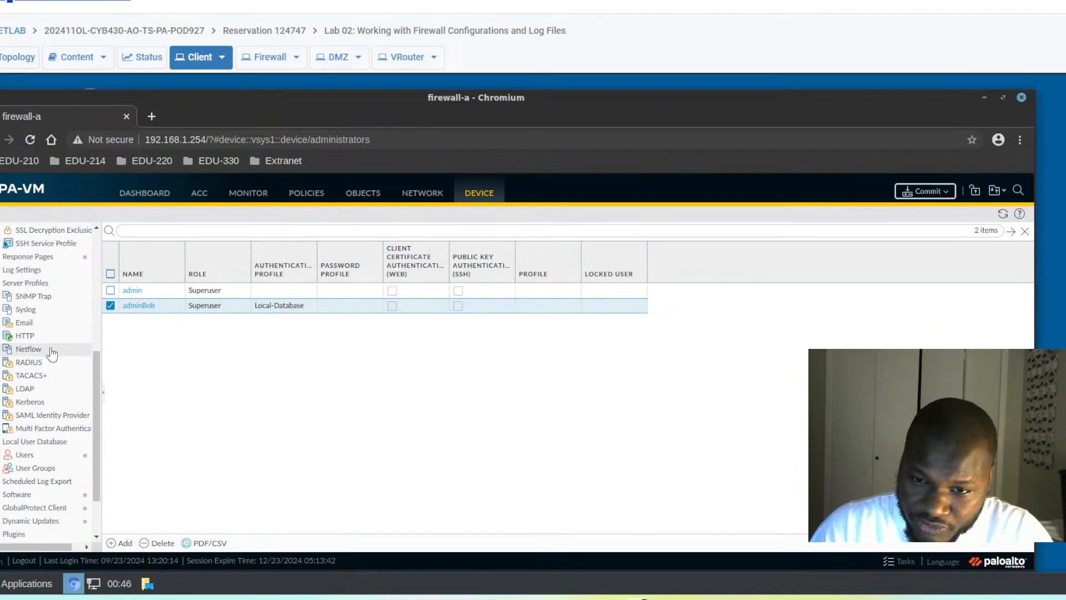
scroll(53, 353, up, 1)
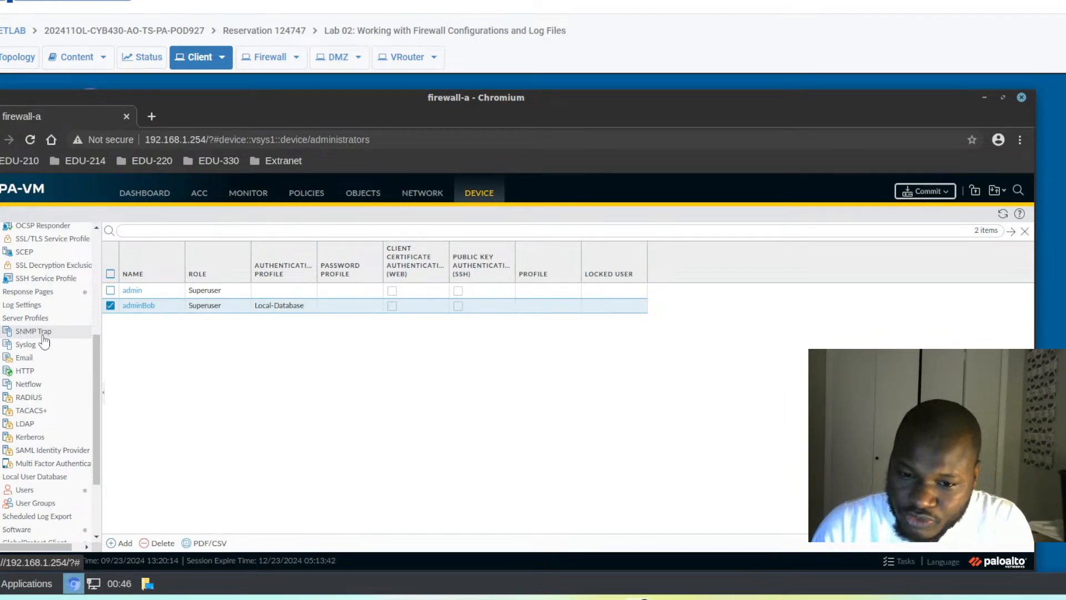
click(25, 490)
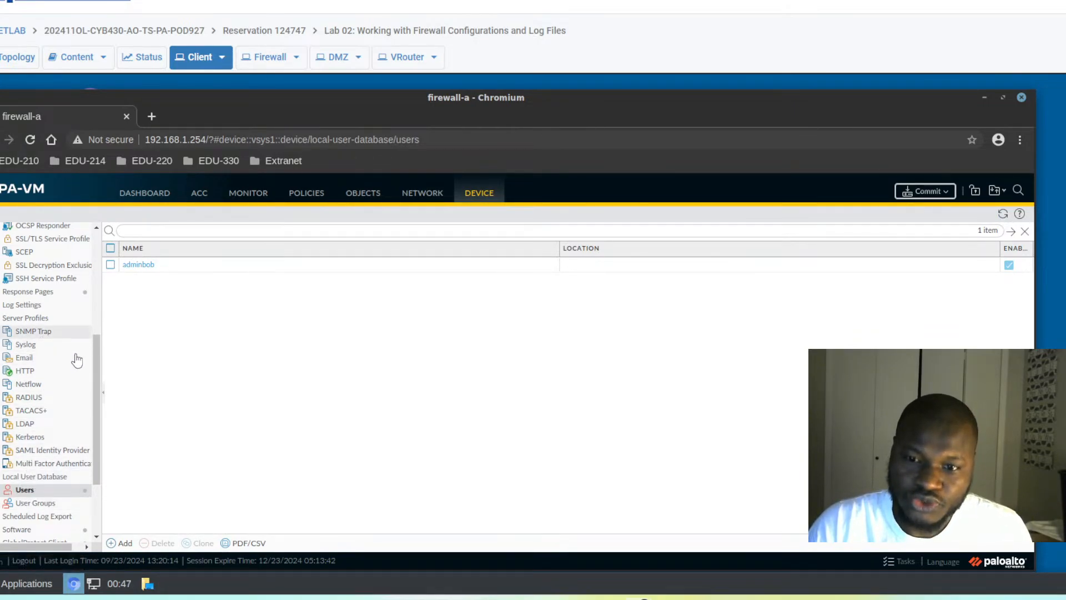
drag(100, 365, 98, 282)
click(33, 266)
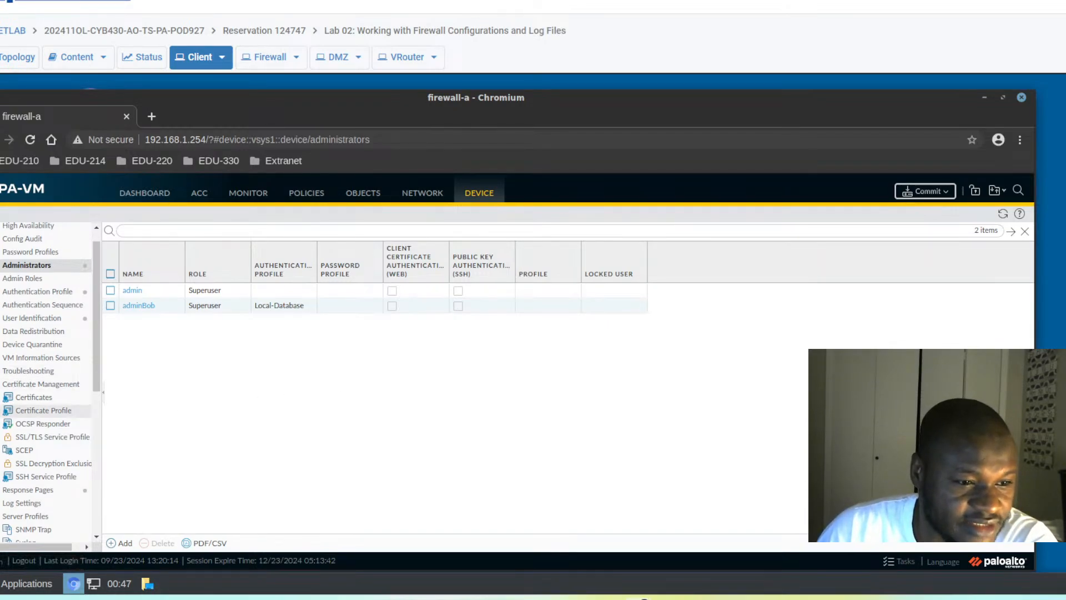
- Commit the adminBob changes to the firewall and close the success status
click(940, 191)
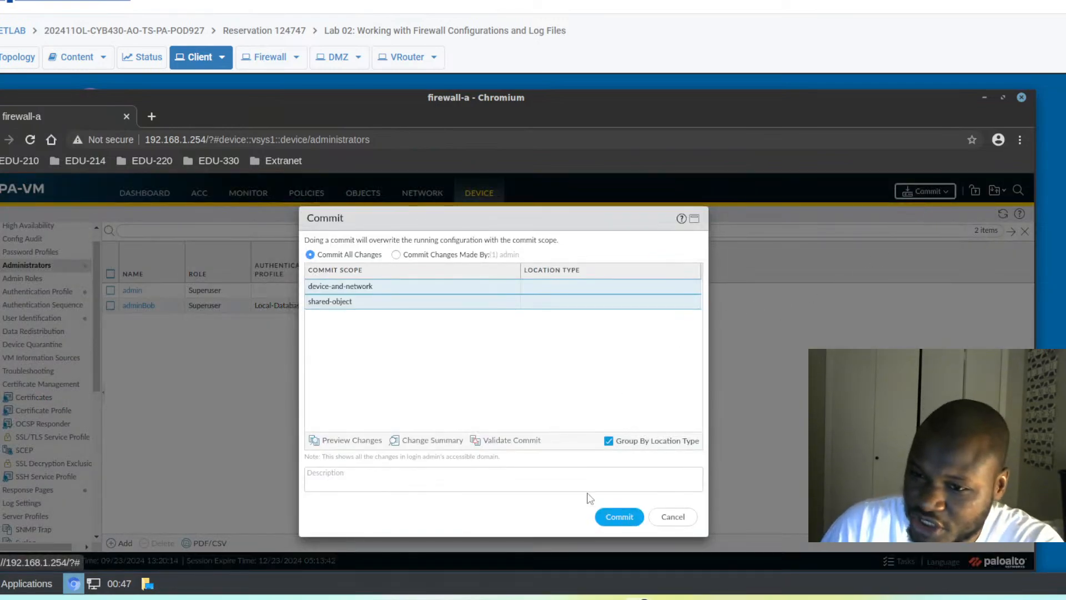
click(616, 517)
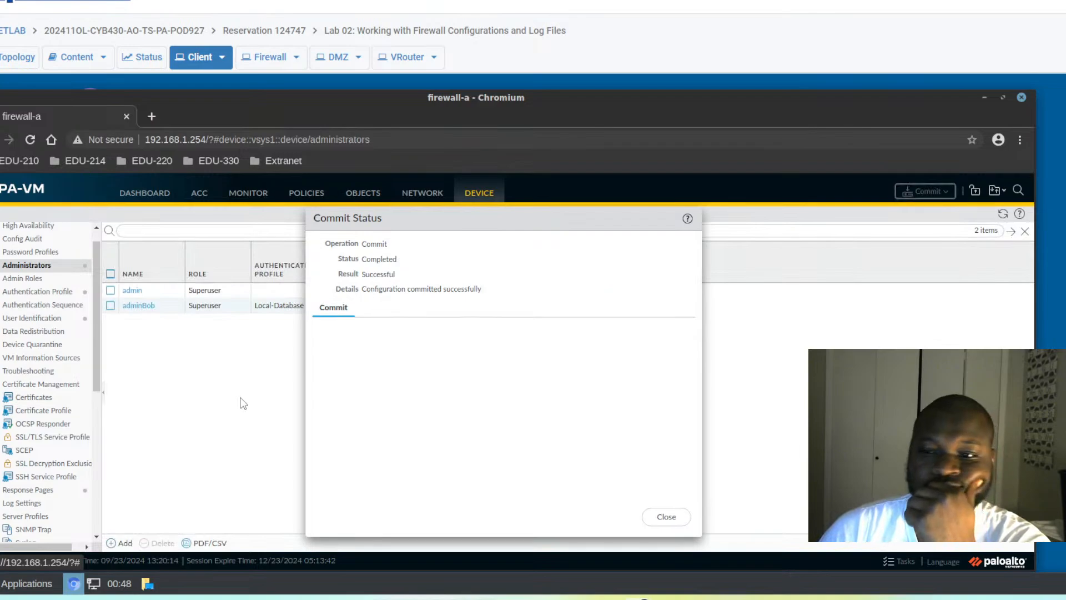
click(672, 517)
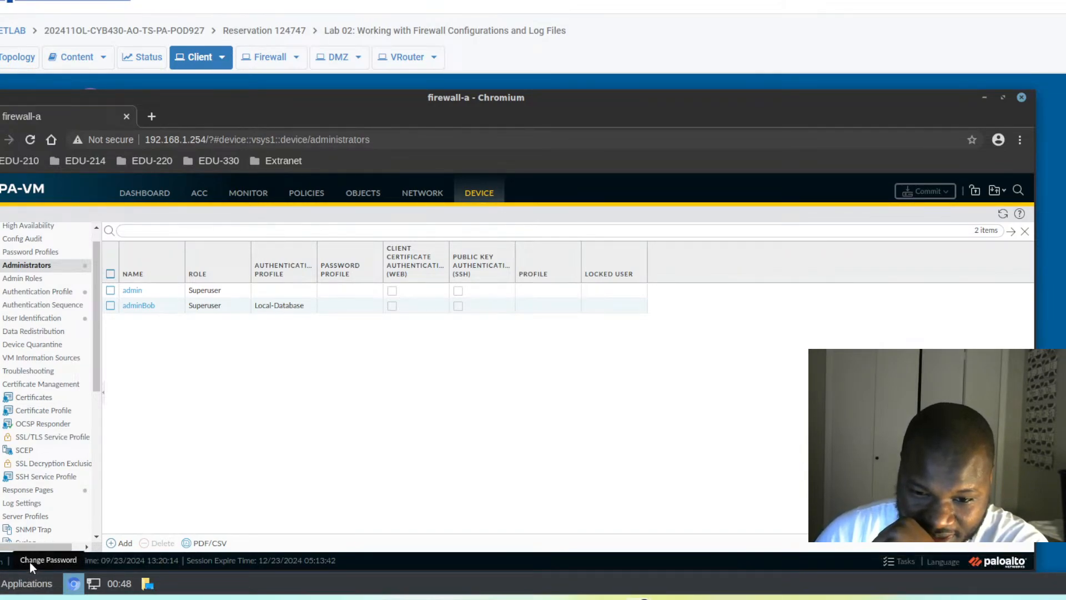
- Log out of the firewall's web interface
click(24, 562)
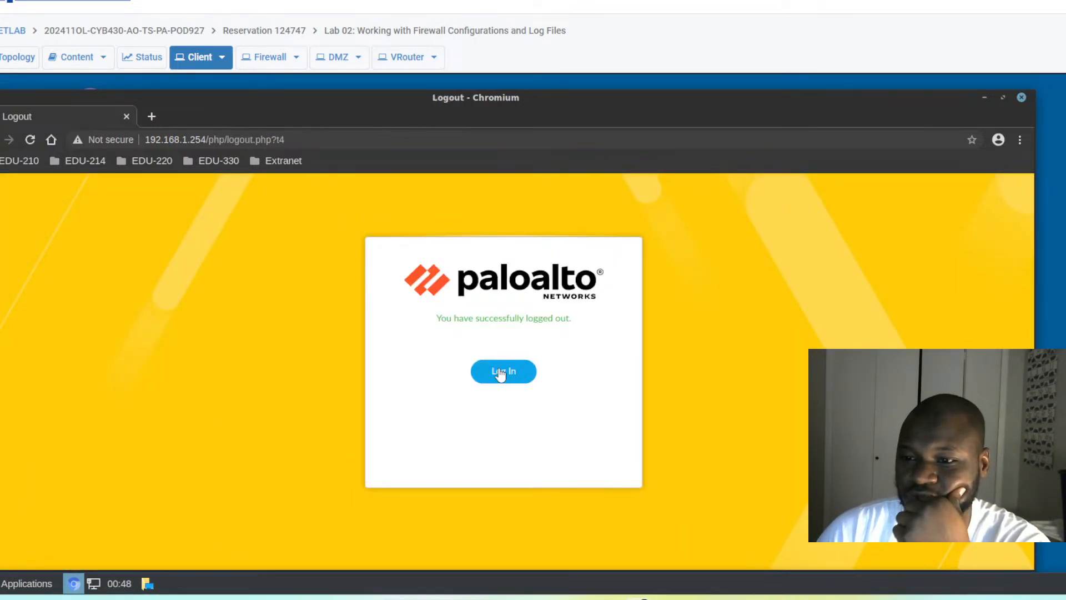
- Try signing in as adminBob with the account password; the login is rejected as invalid
click(499, 369)
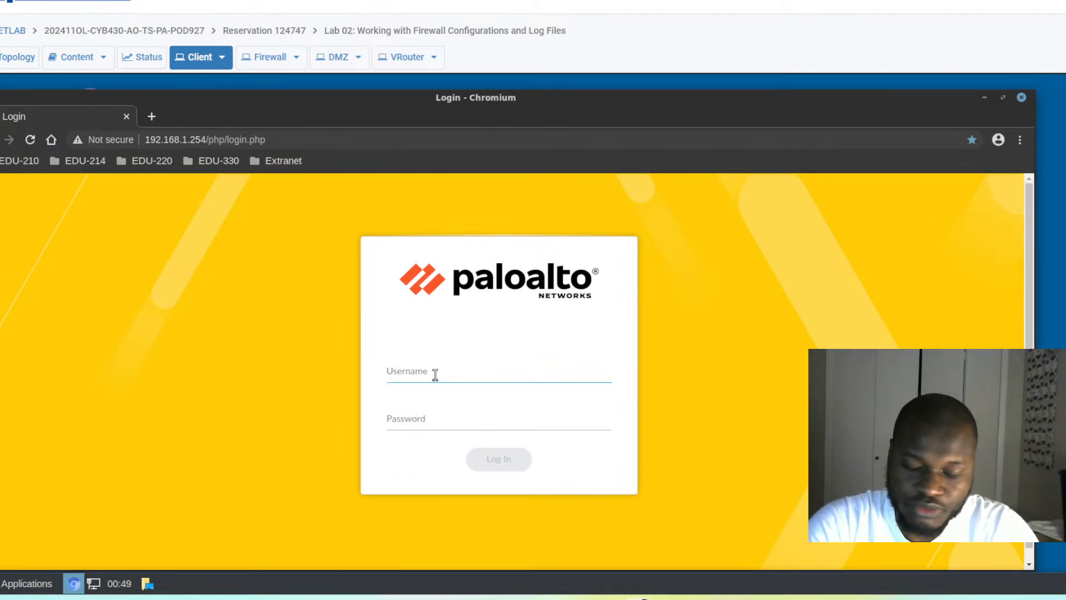
text(admin)
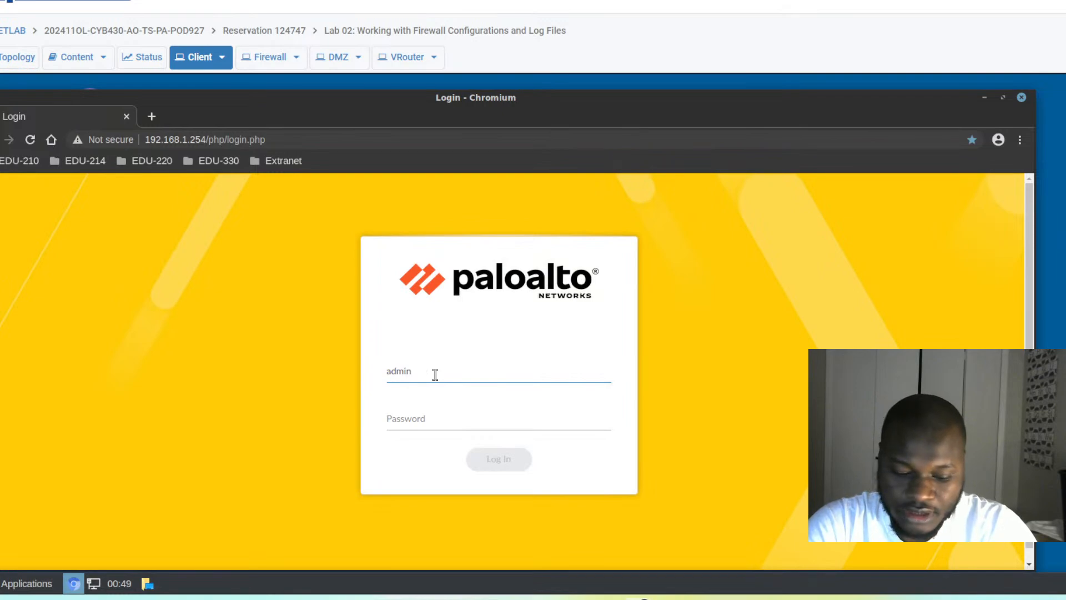
text(Bob)
key(Tab)
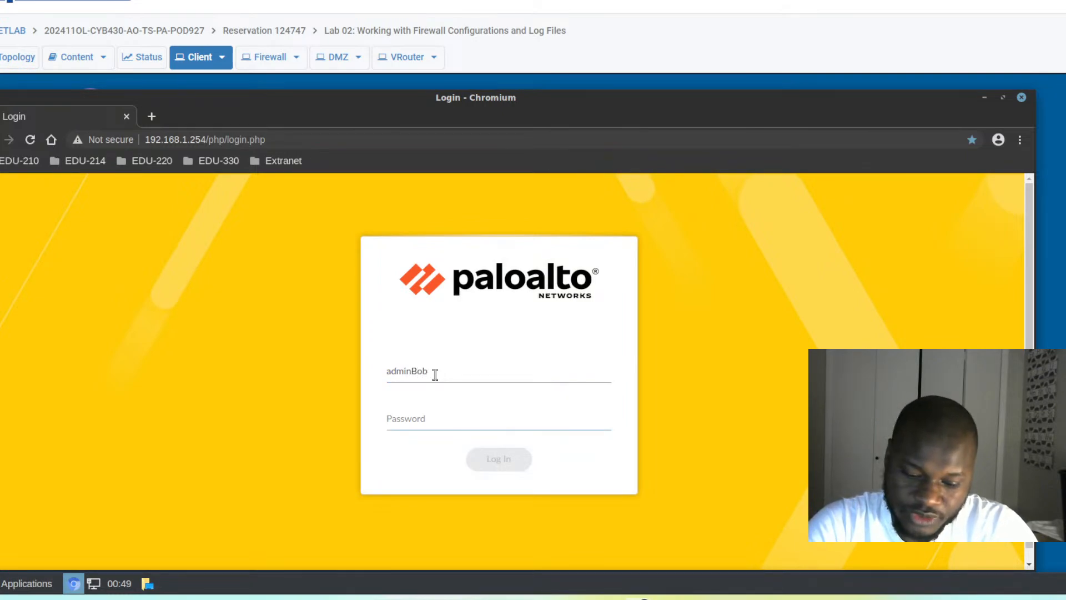
text(•••)
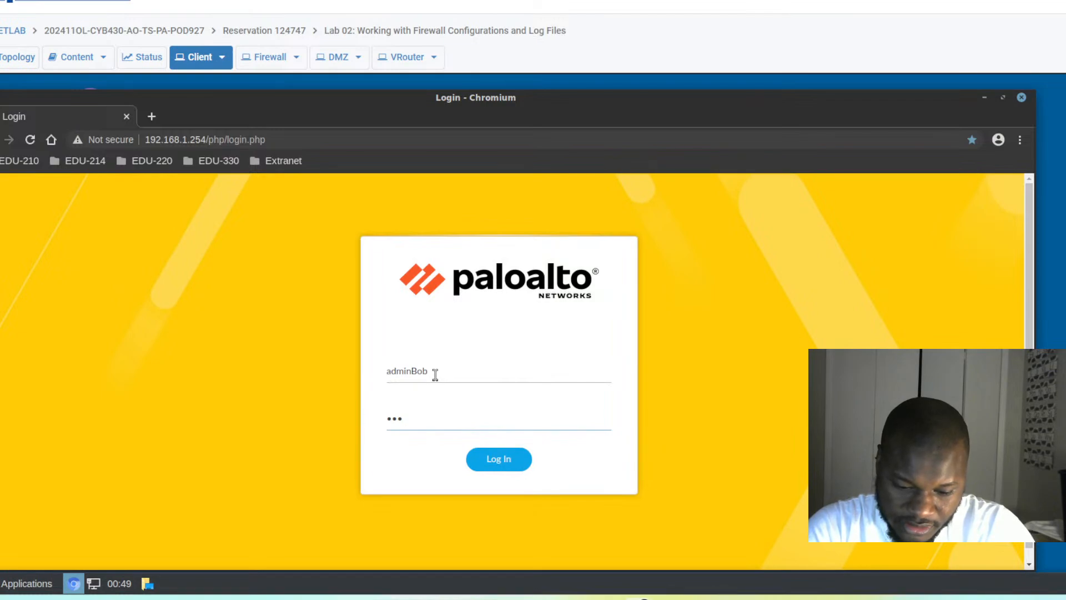
text(••)
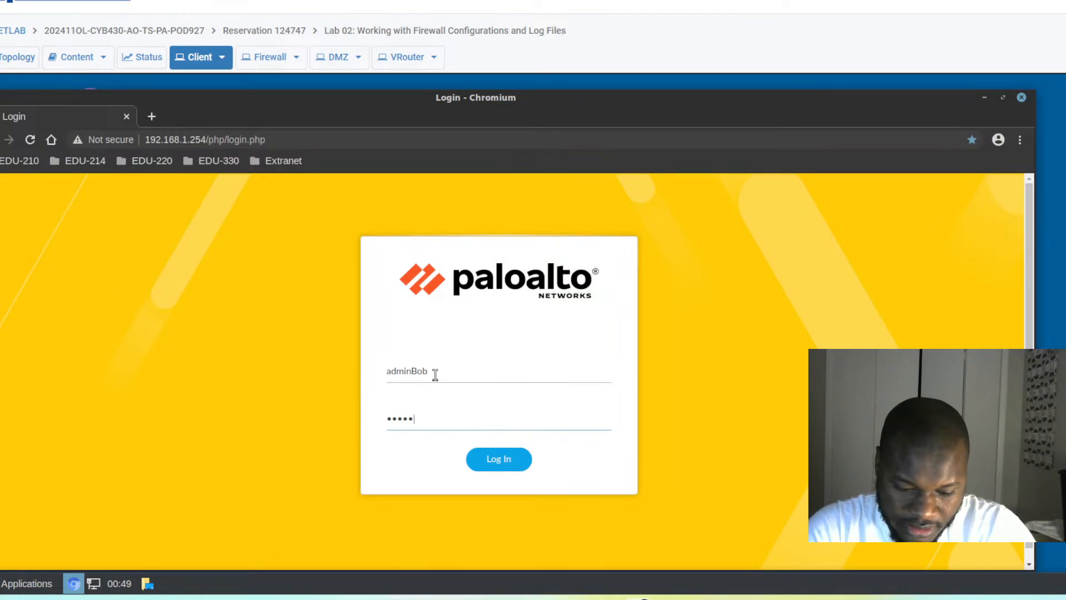
text(•••)
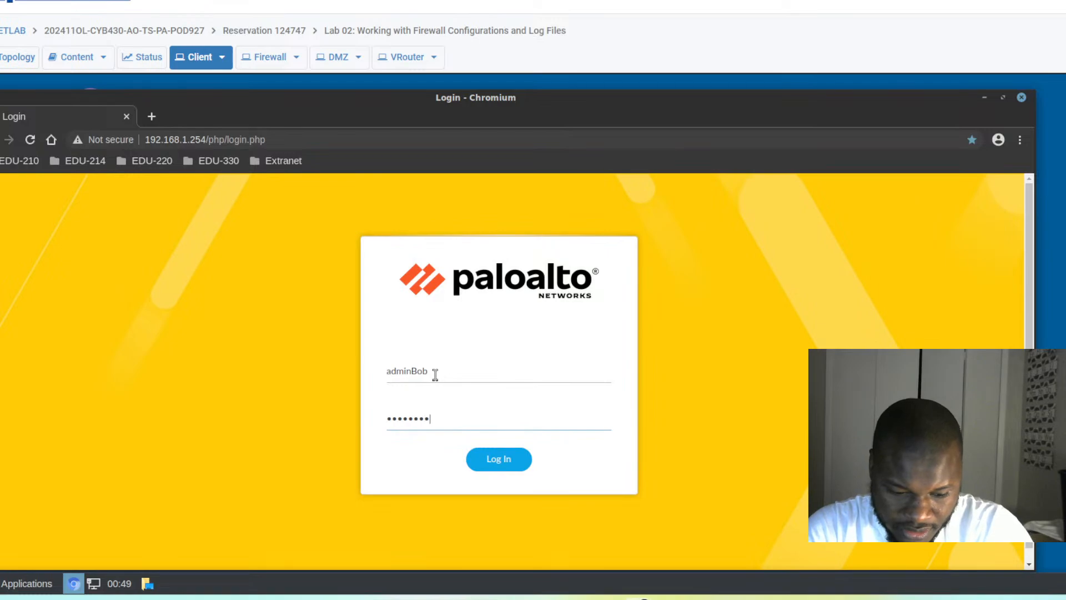
text(•)
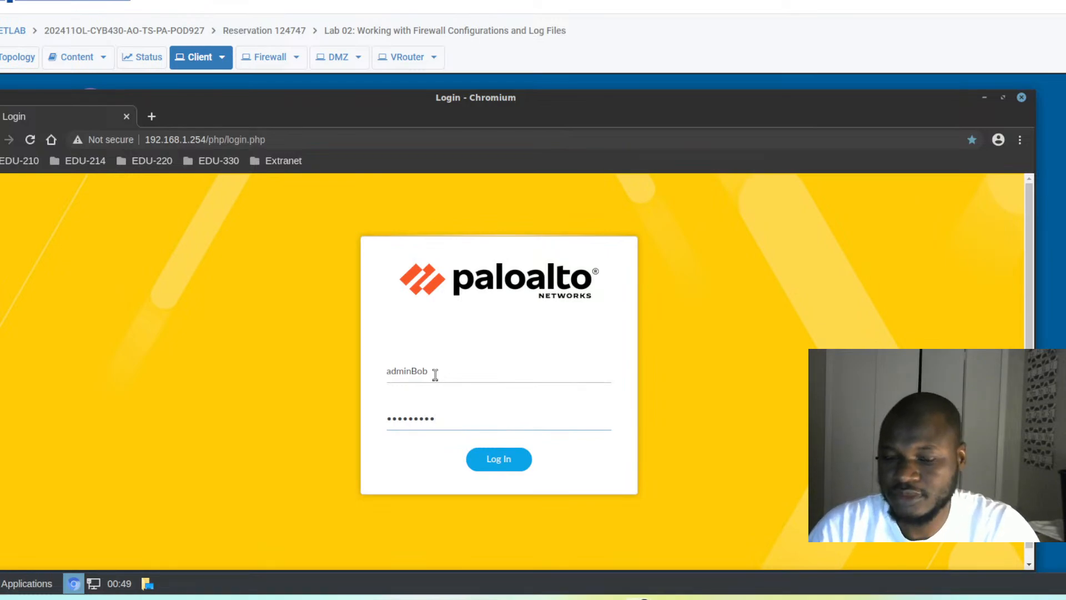
click(506, 468)
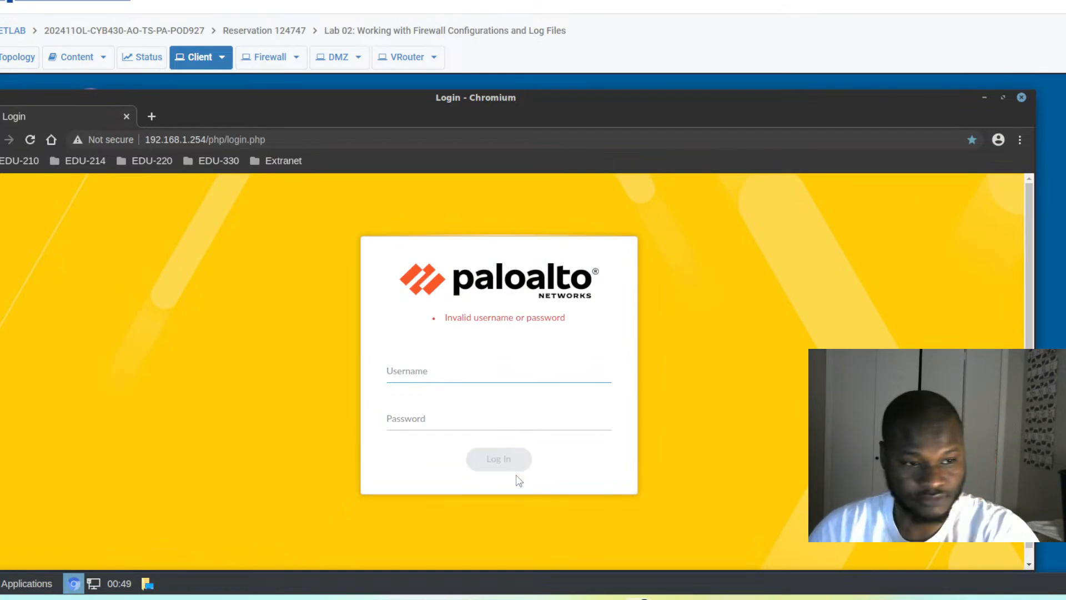
- Retry the login as adminBob with the account password, fixing a username typo first
text(adm)
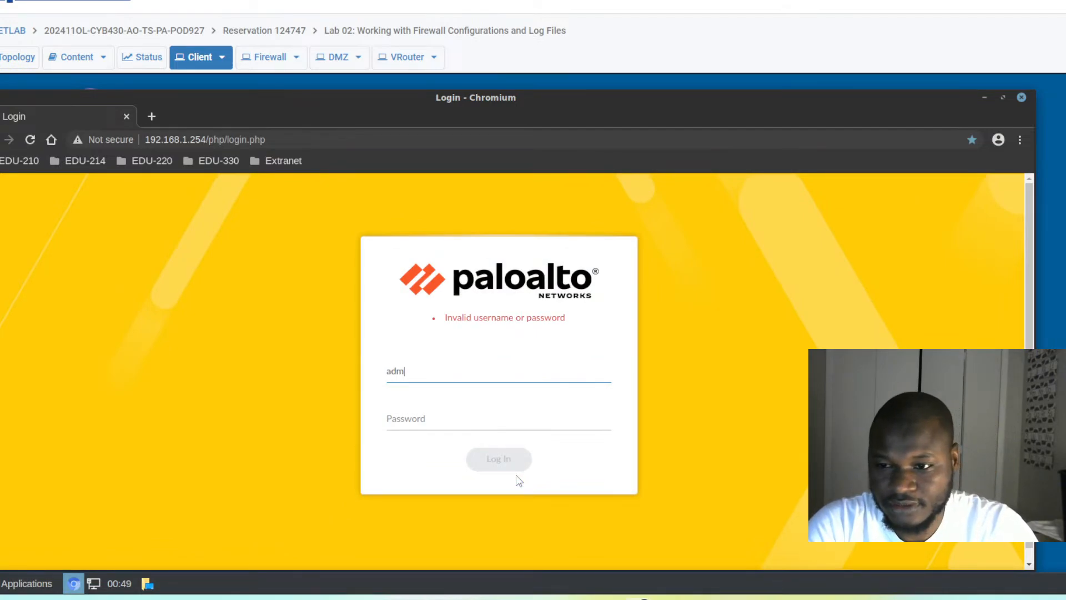
text(inBov)
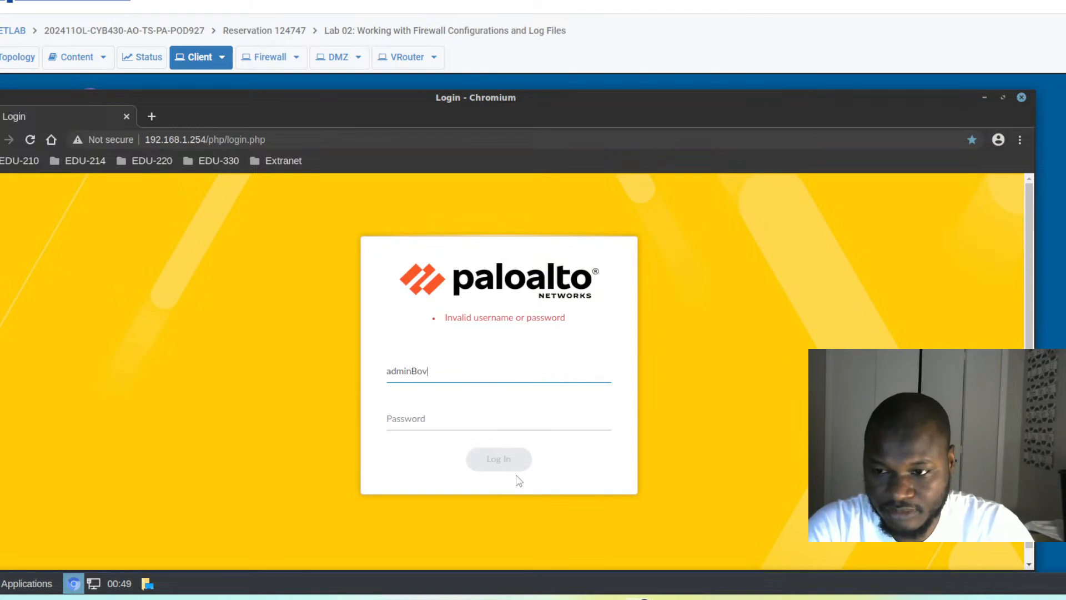
key(BackSpace)
text(b)
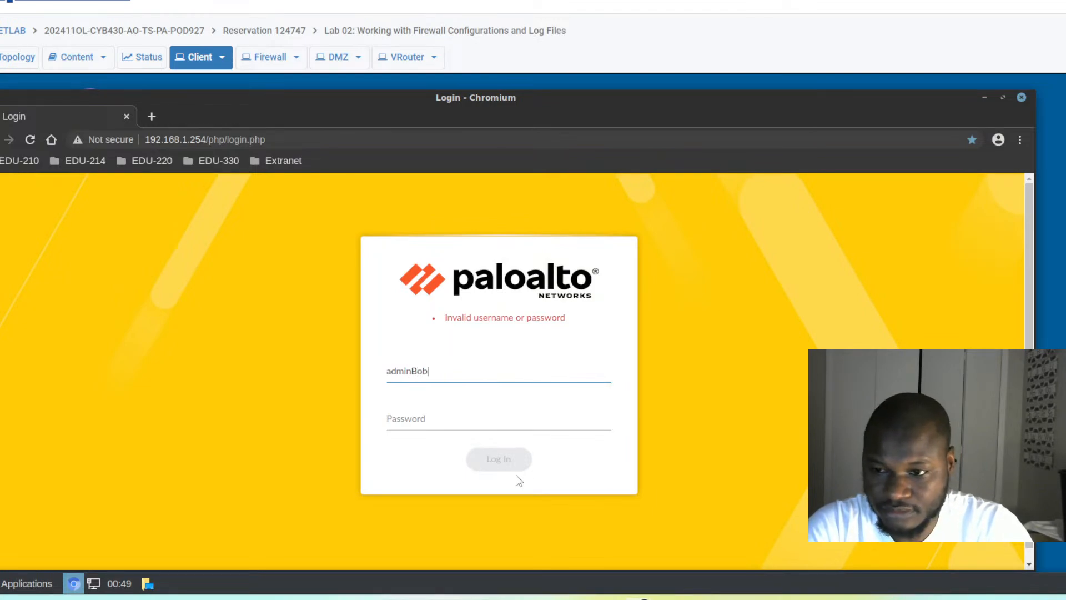
key(Tab)
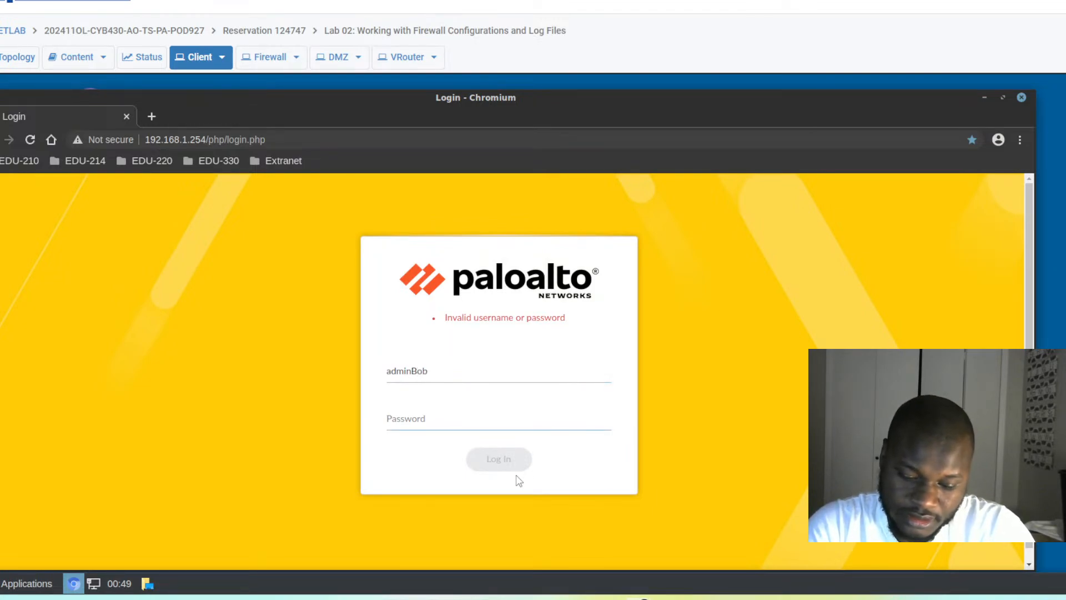
text(•••)
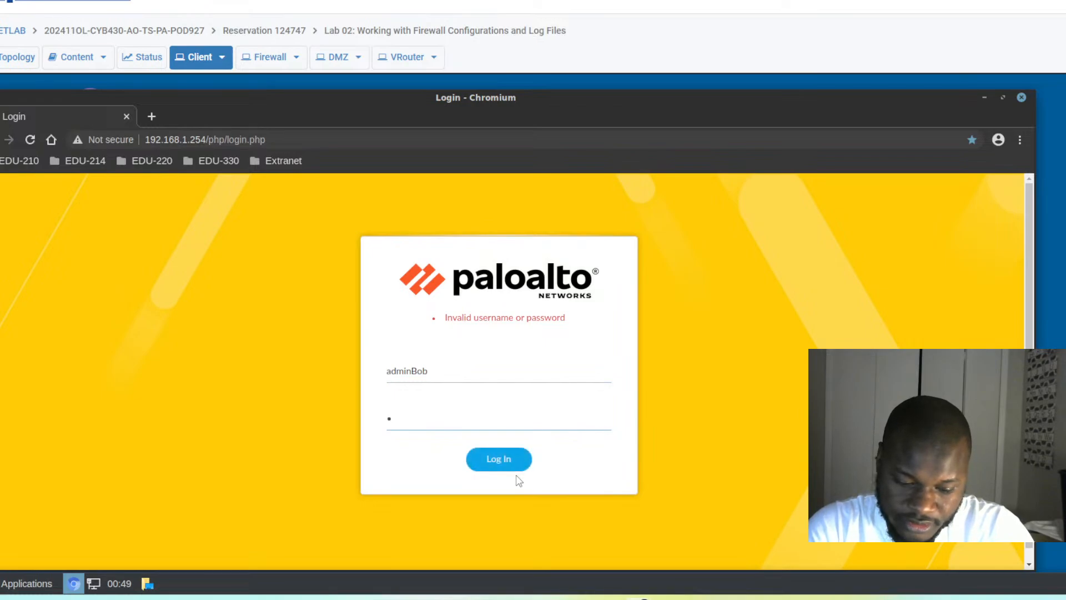
text(•)
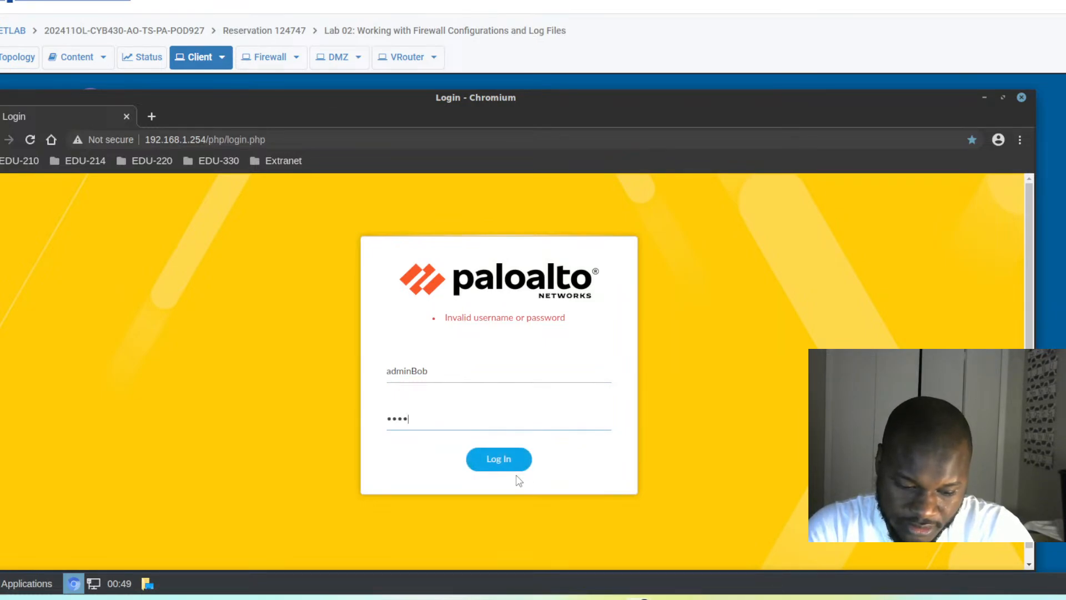
text(•••)
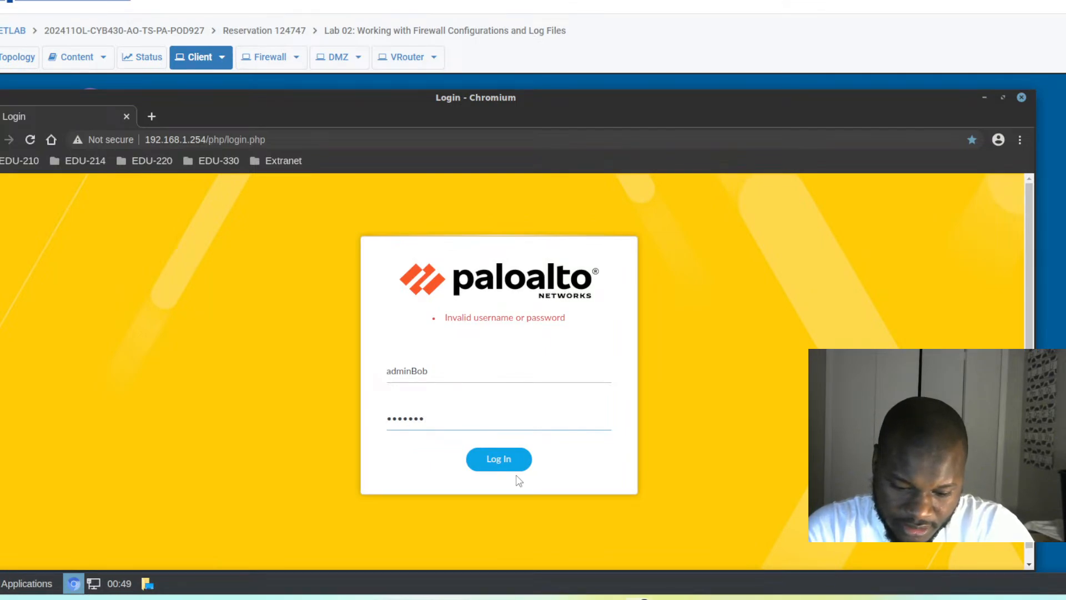
text(••)
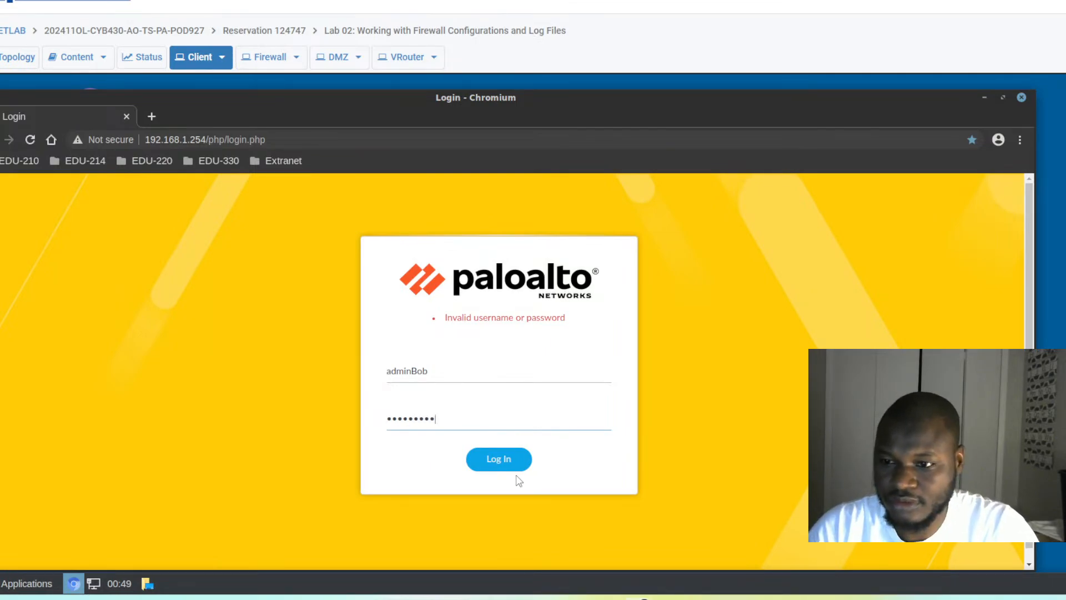
click(498, 460)
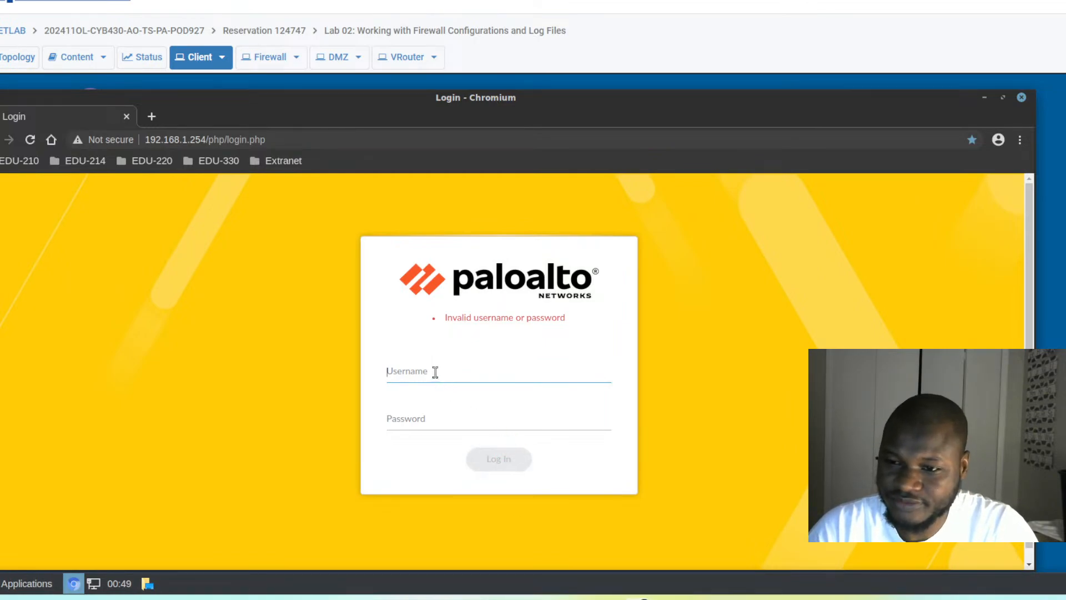
- Sign in again, correcting the username's capitalisation to adminBob before submitting
text(admin)
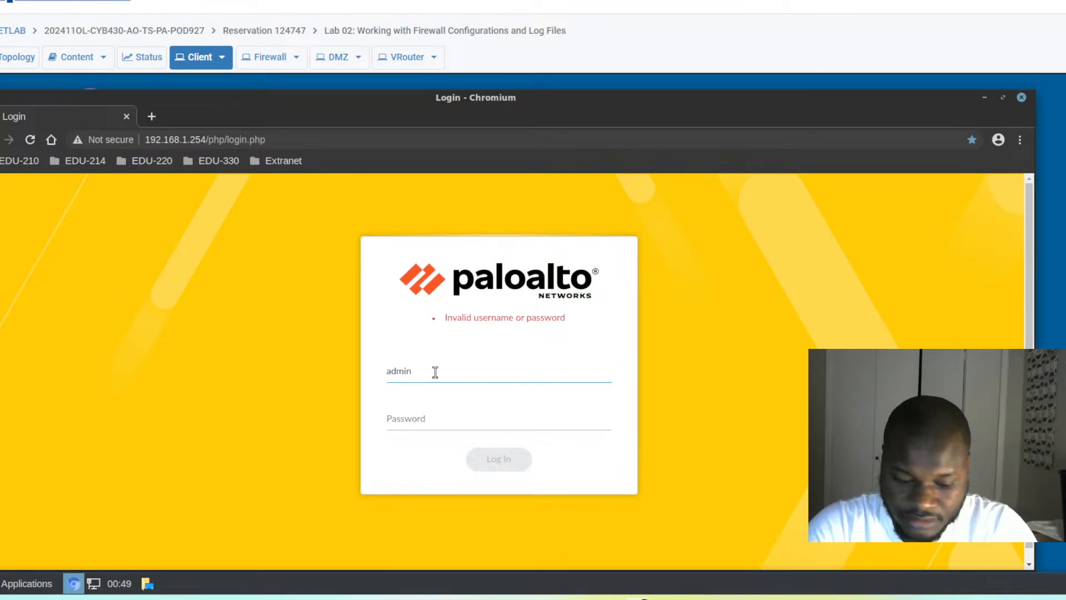
text(bob)
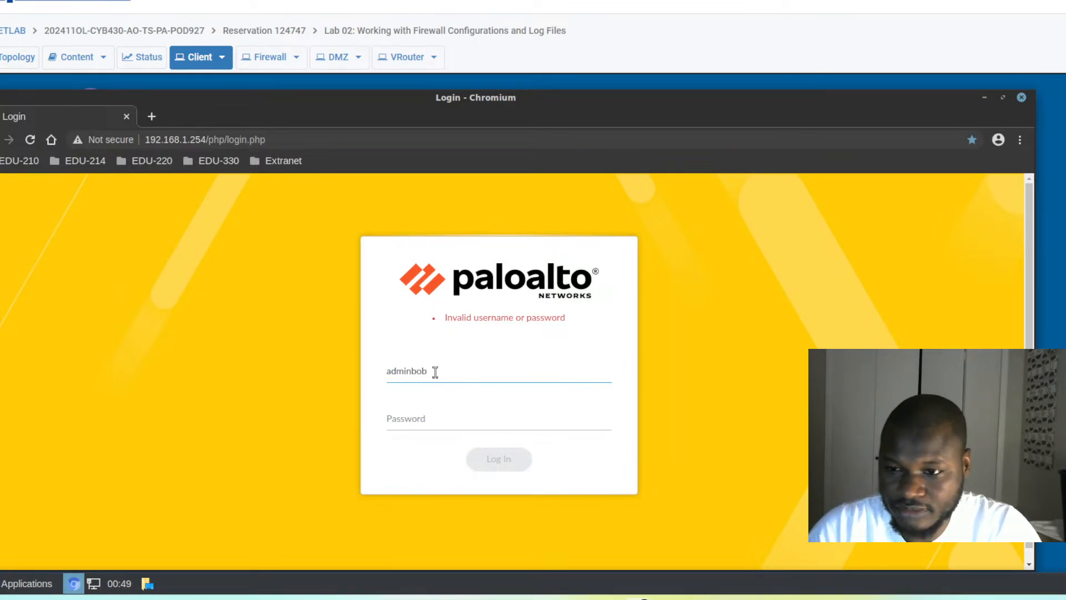
click(397, 419)
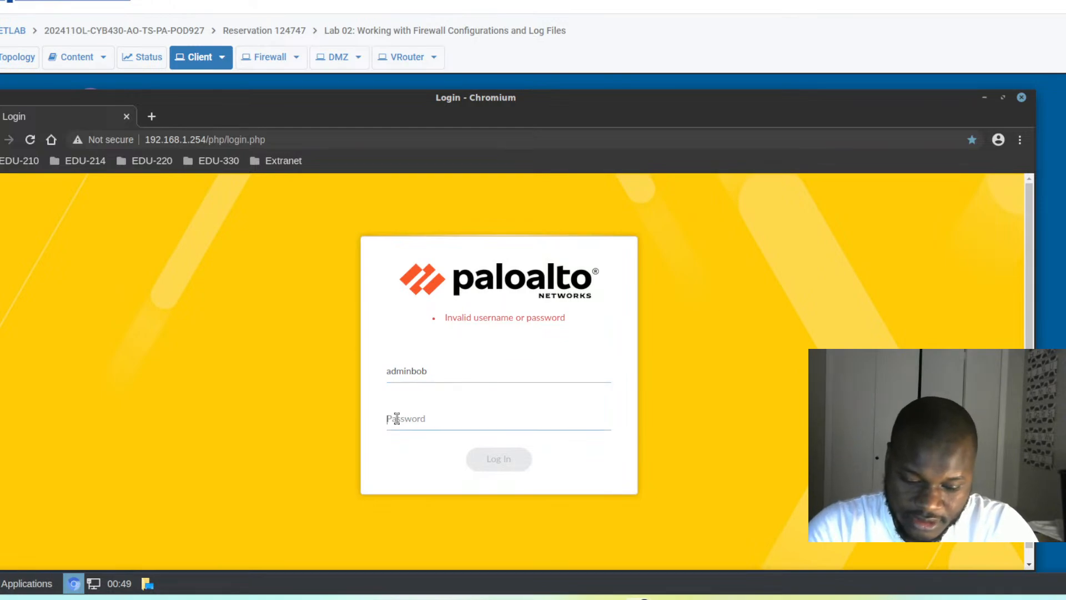
text(••)
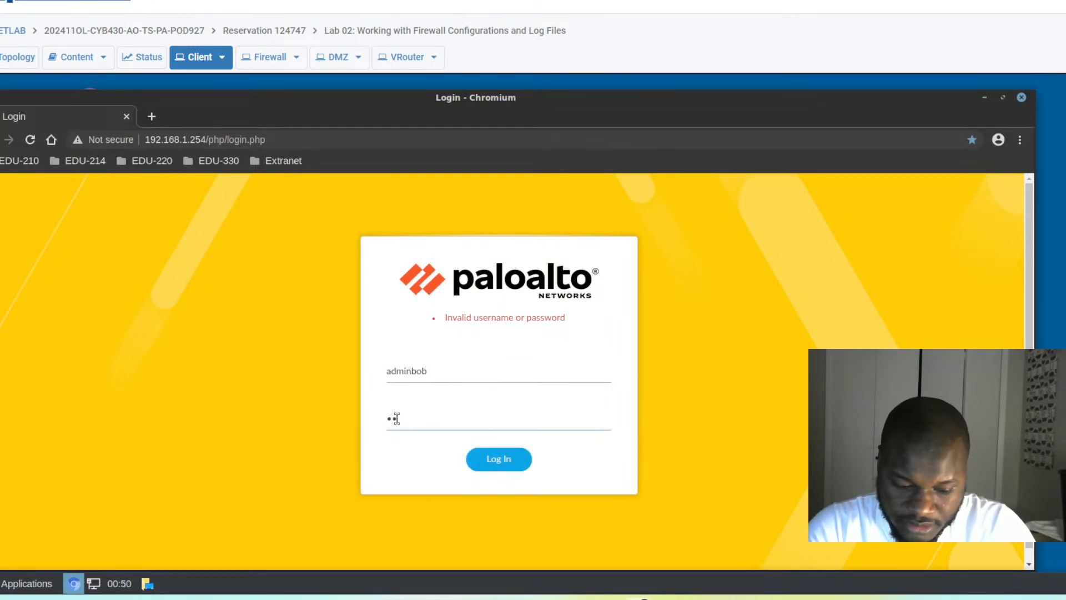
text(•)
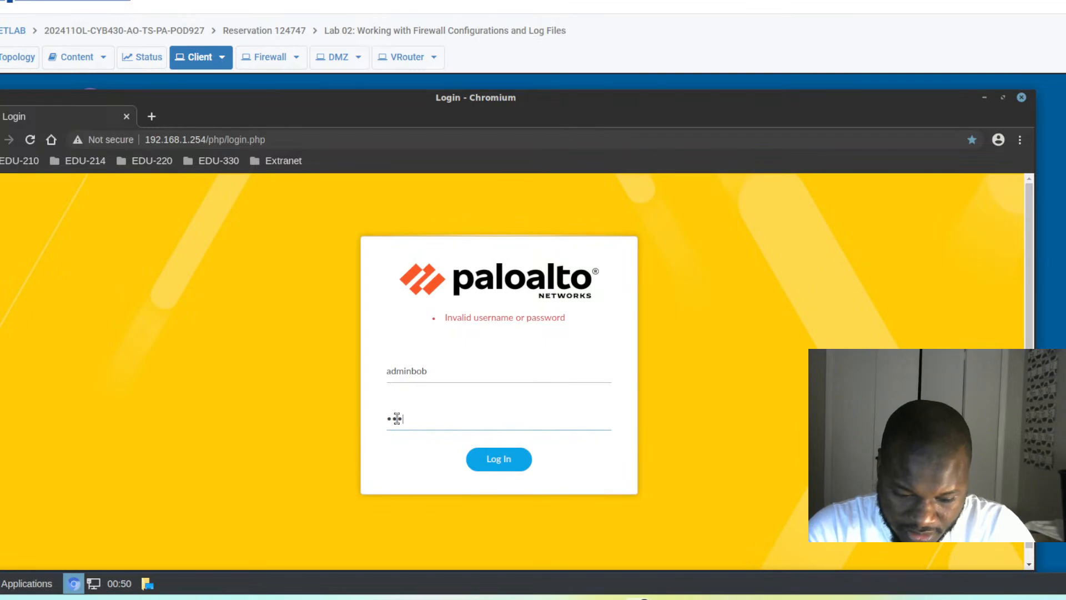
text(•)
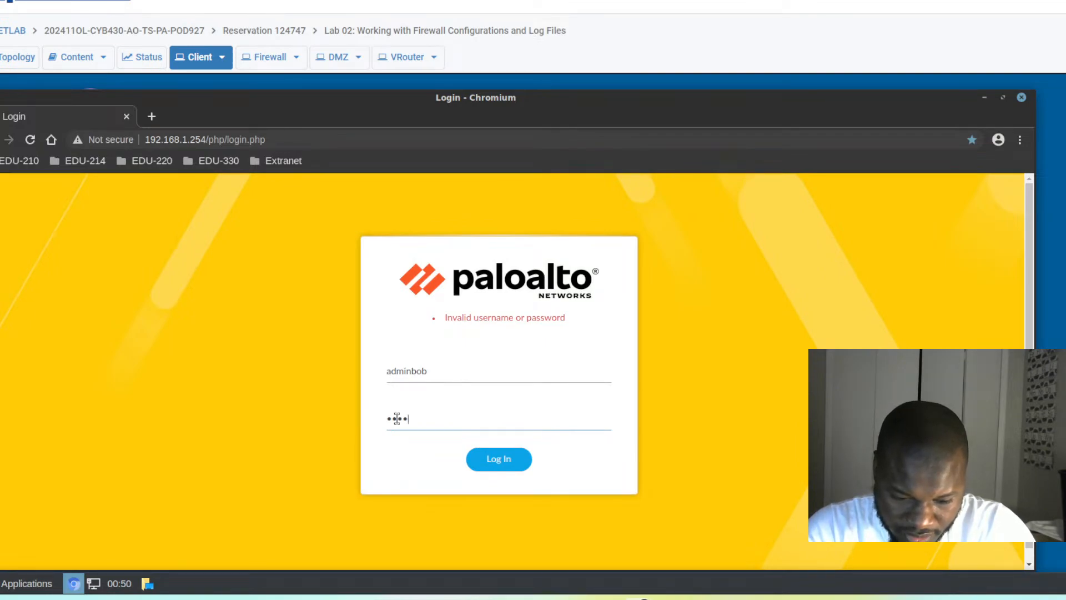
text(•)
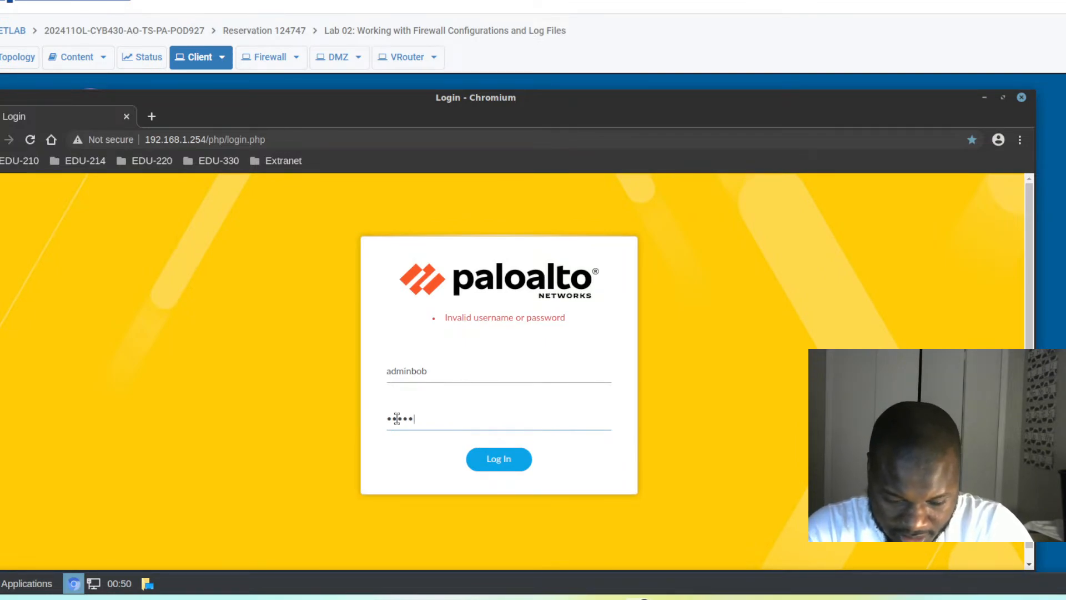
text(•)
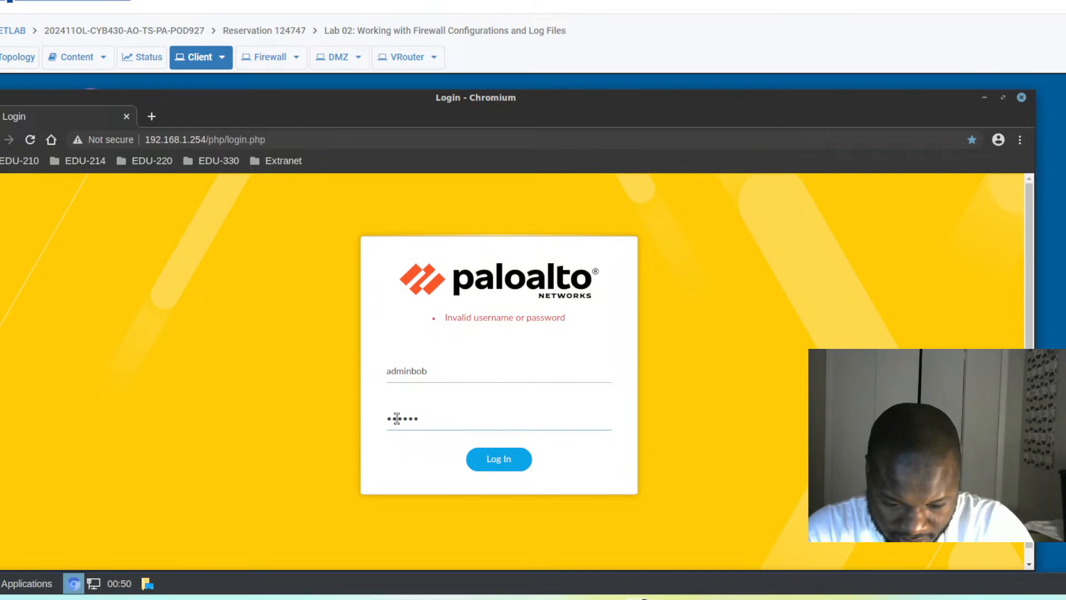
text(•••)
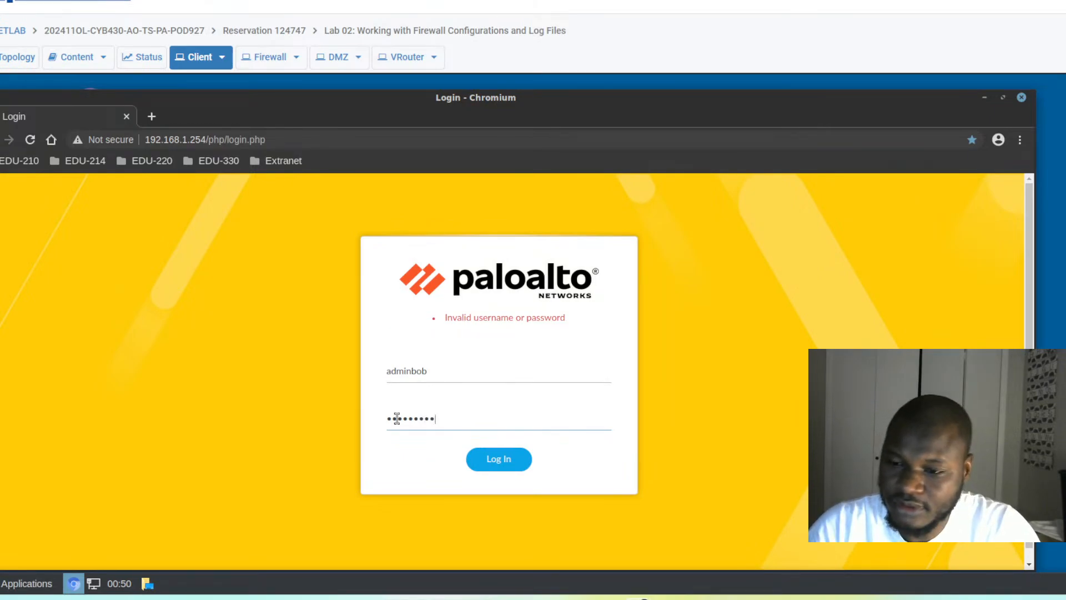
click(418, 370)
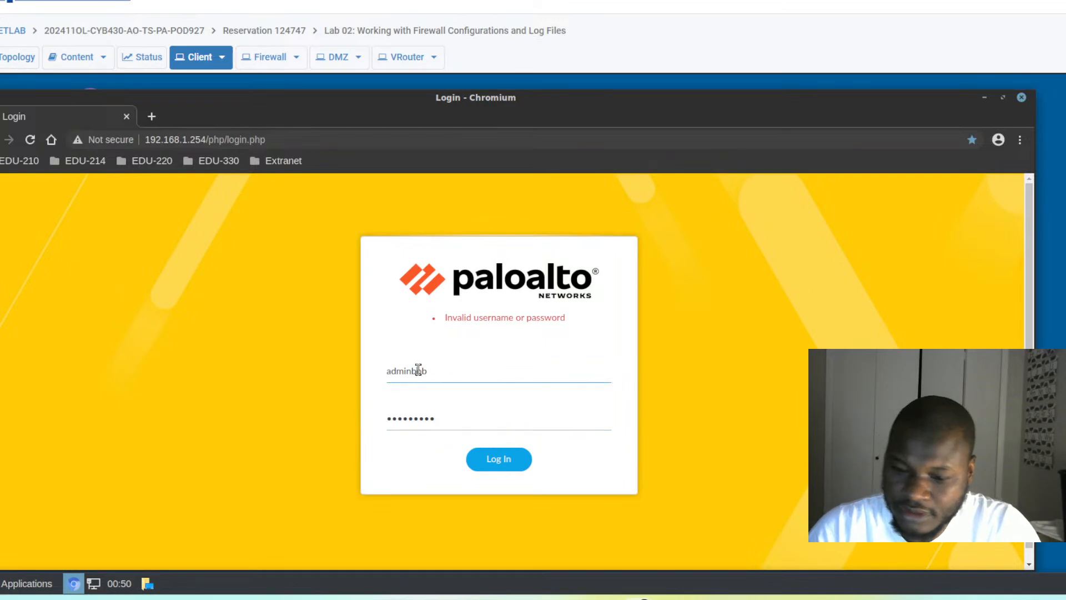
key(BackSpace)
text(B)
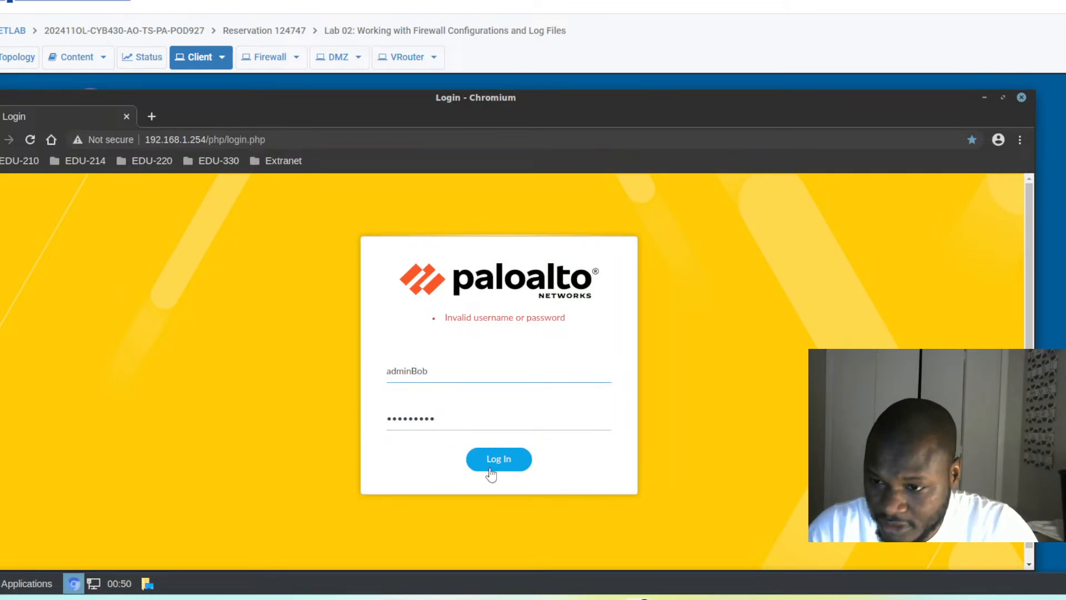
click(490, 466)
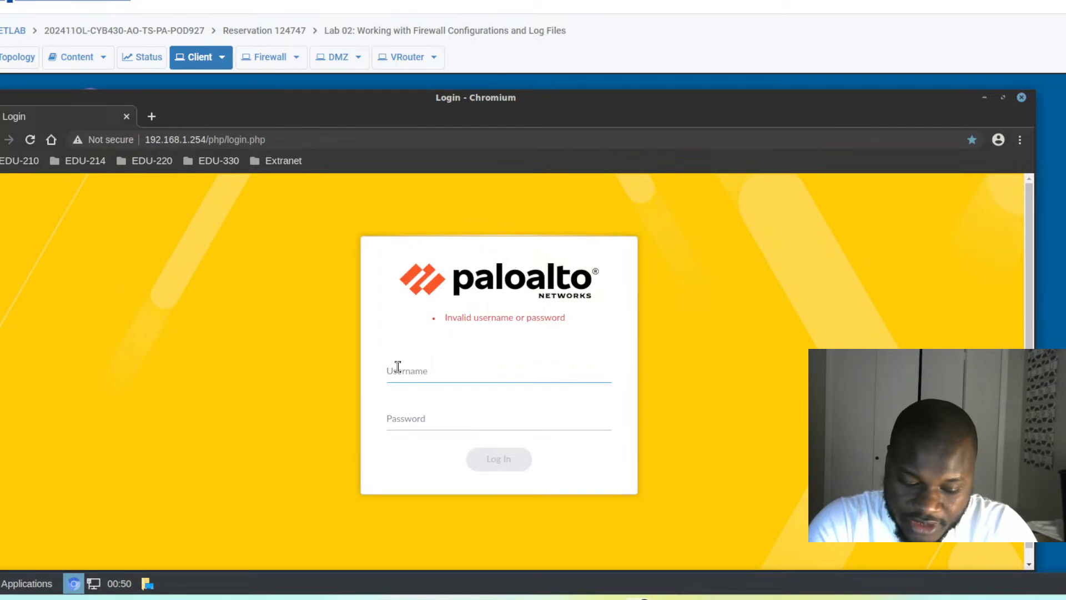
- Attempt another sign-in as adminbob with a different password; it fails again
text(admin)
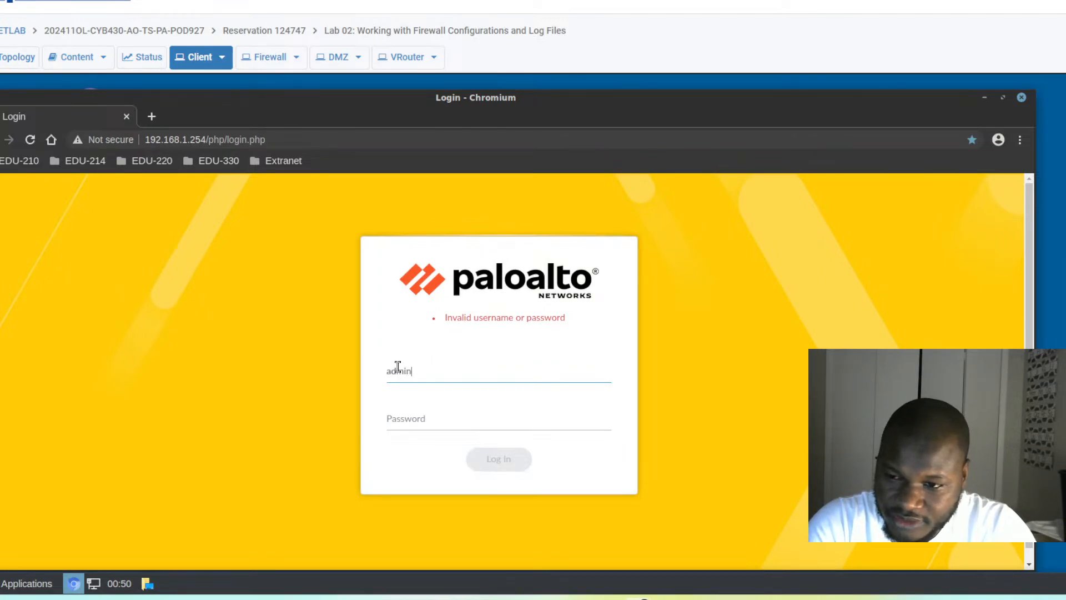
text(bob)
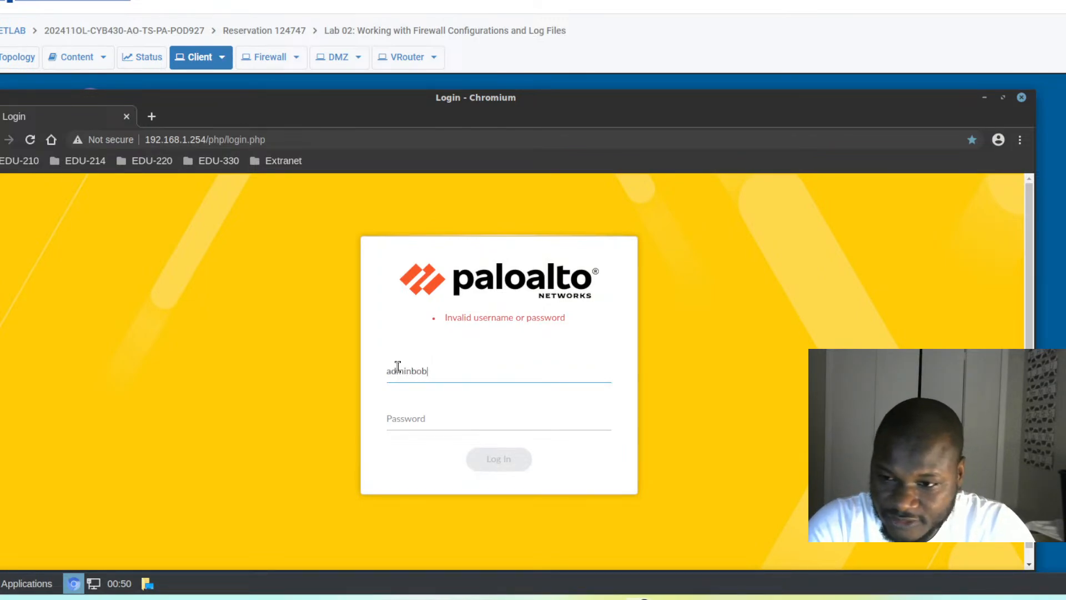
key(Tab)
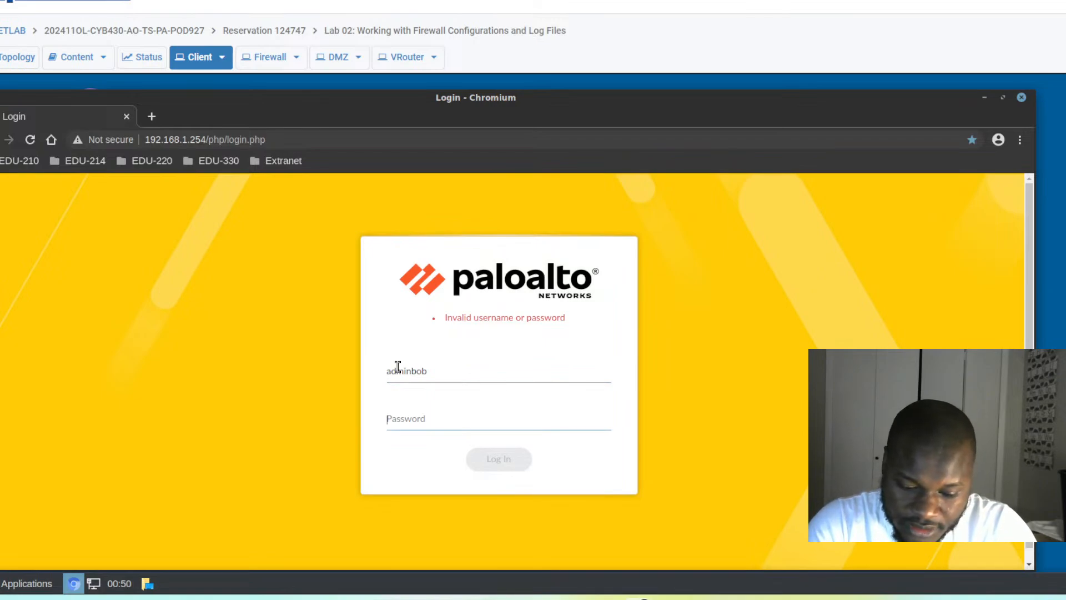
text(Pa)
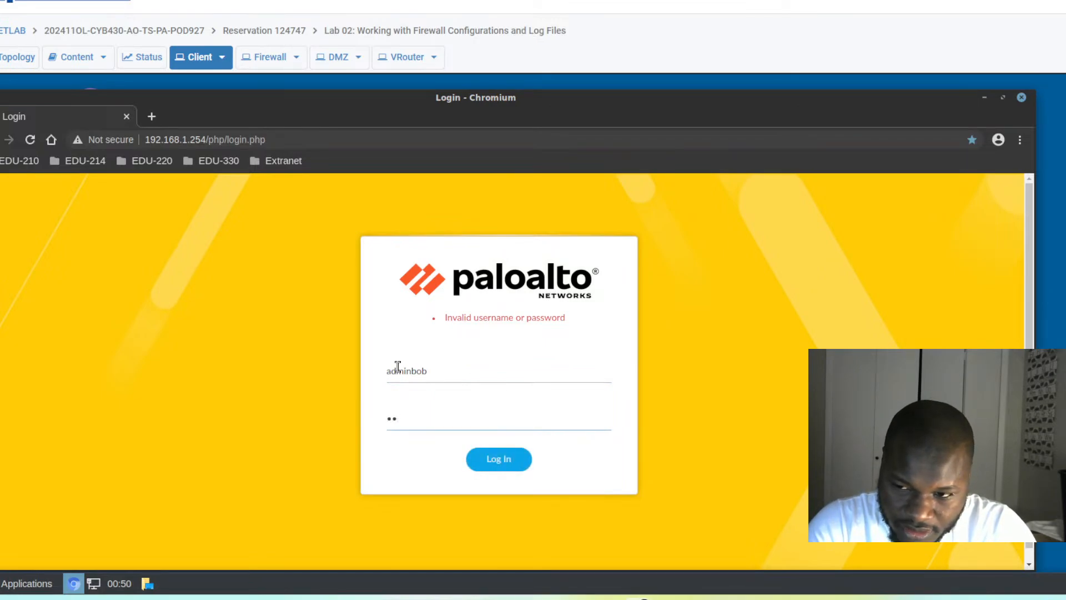
text(ss)
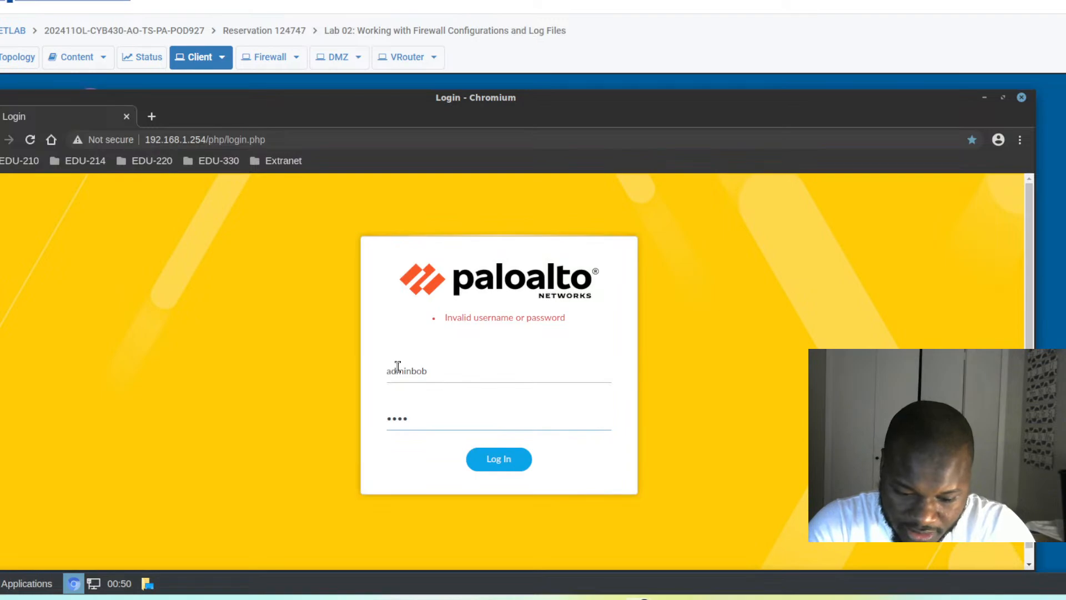
text(w)
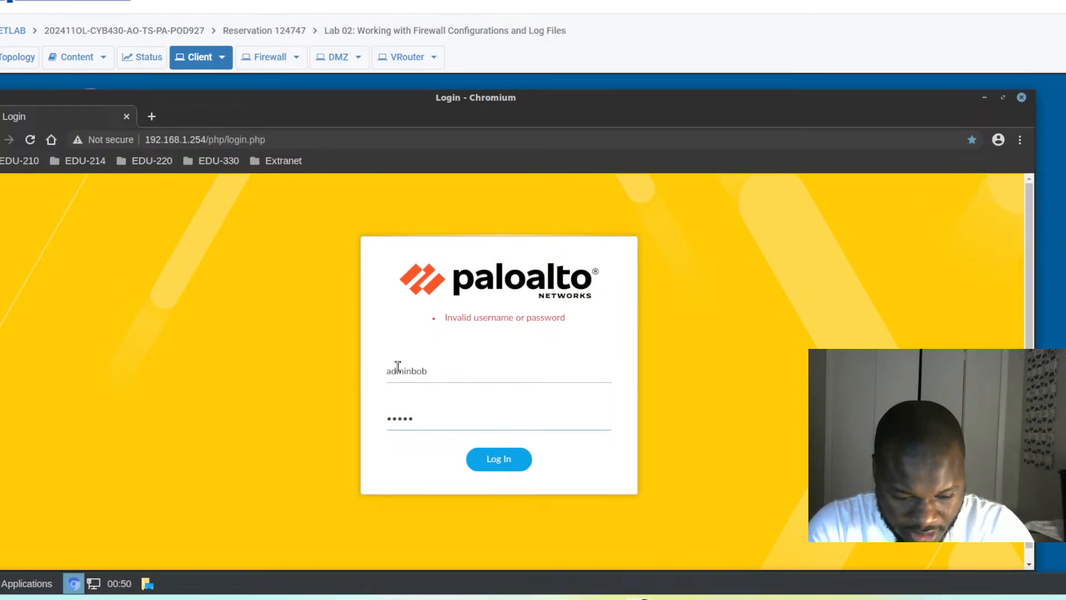
text(ord)
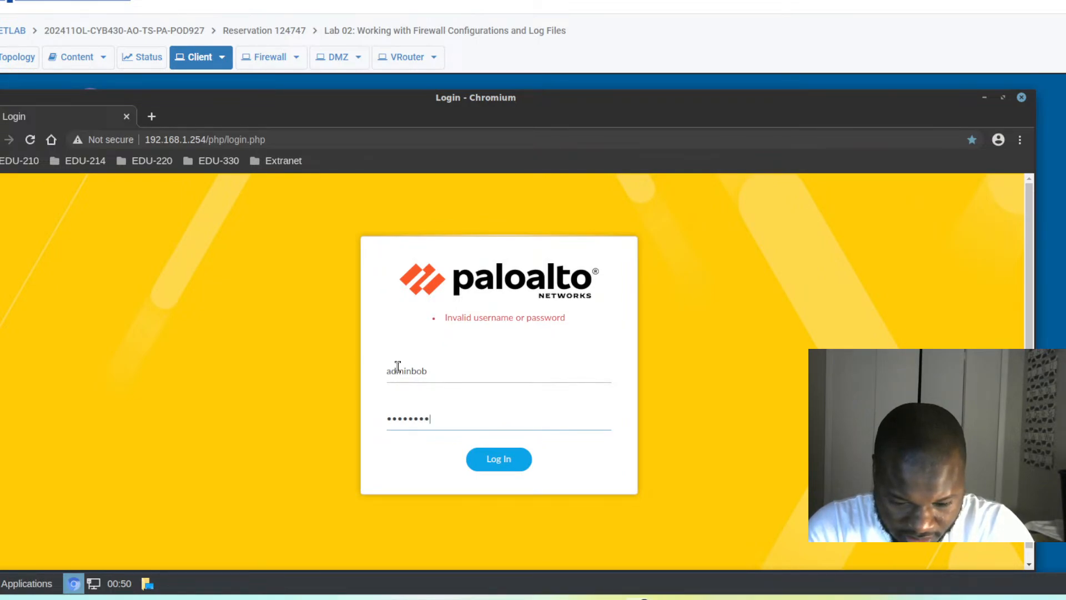
text(42)
key(Return)
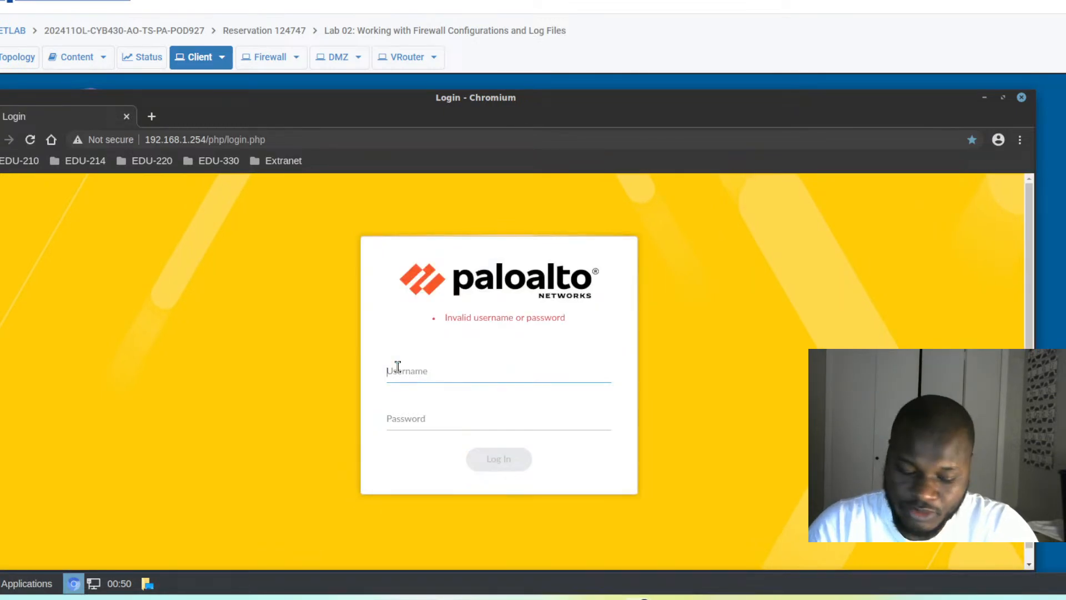
- Log in as admin with the admin password, retyping a mistyped password first
text(admin)
key(Tab)
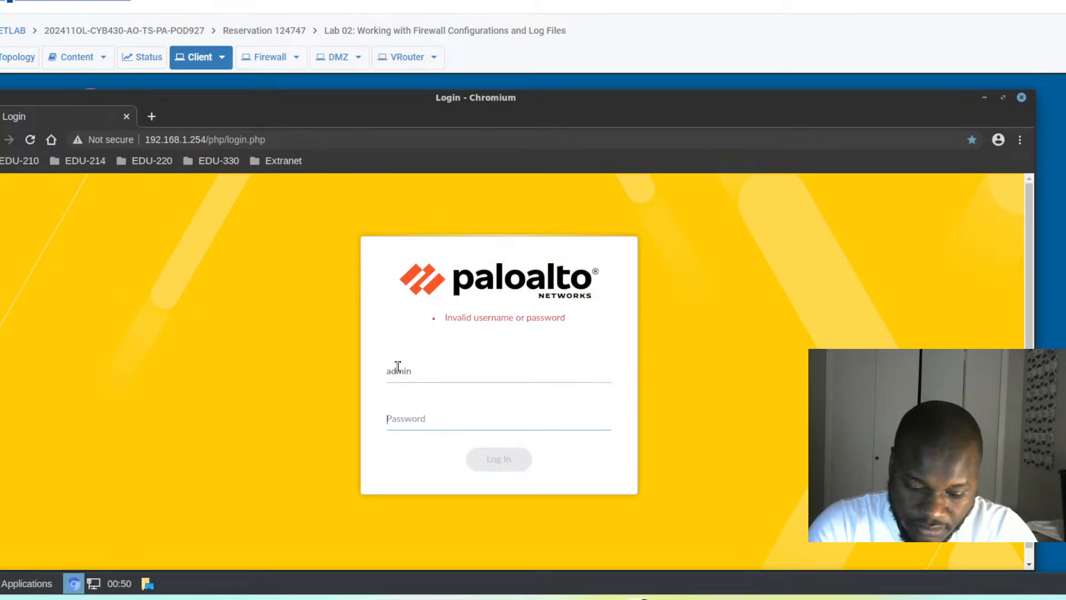
text(***)
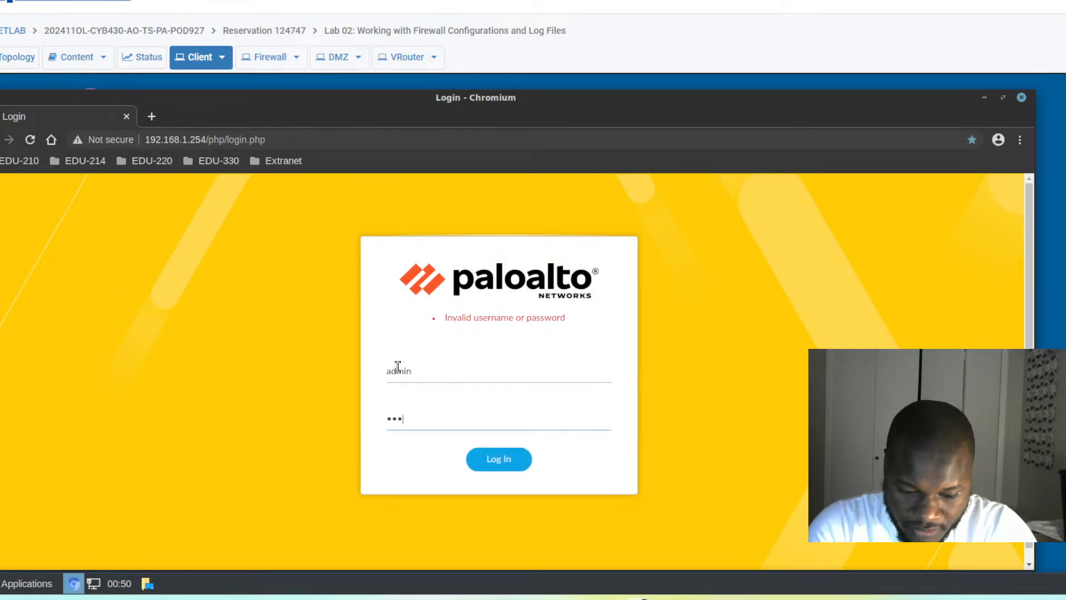
text(**)
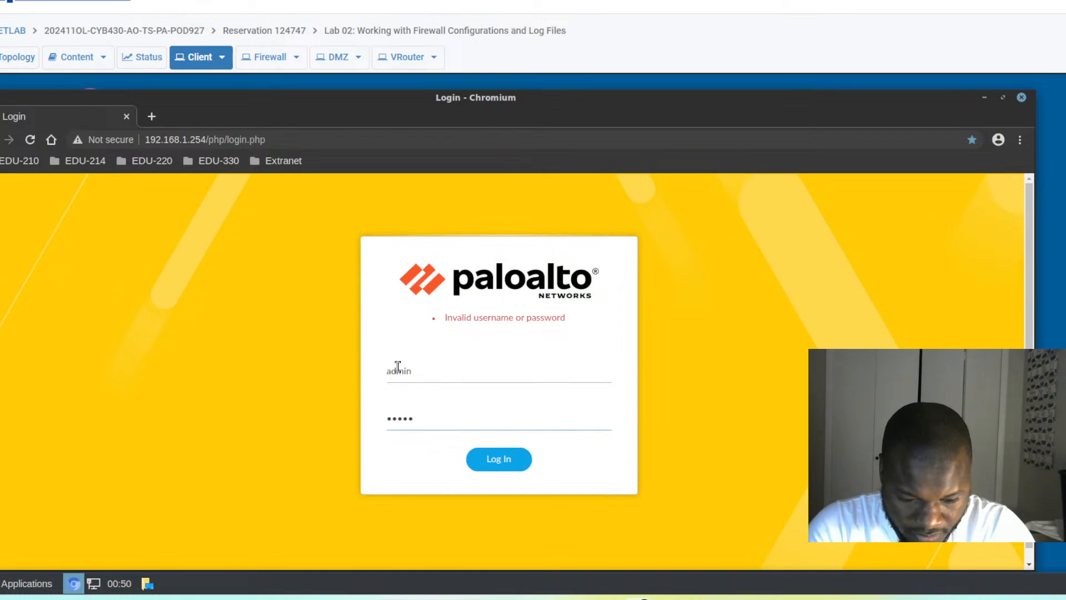
key(BackSpace)
key(BackSpace)
key(BackSpace)
key(BackSpace)
key(BackSpace)
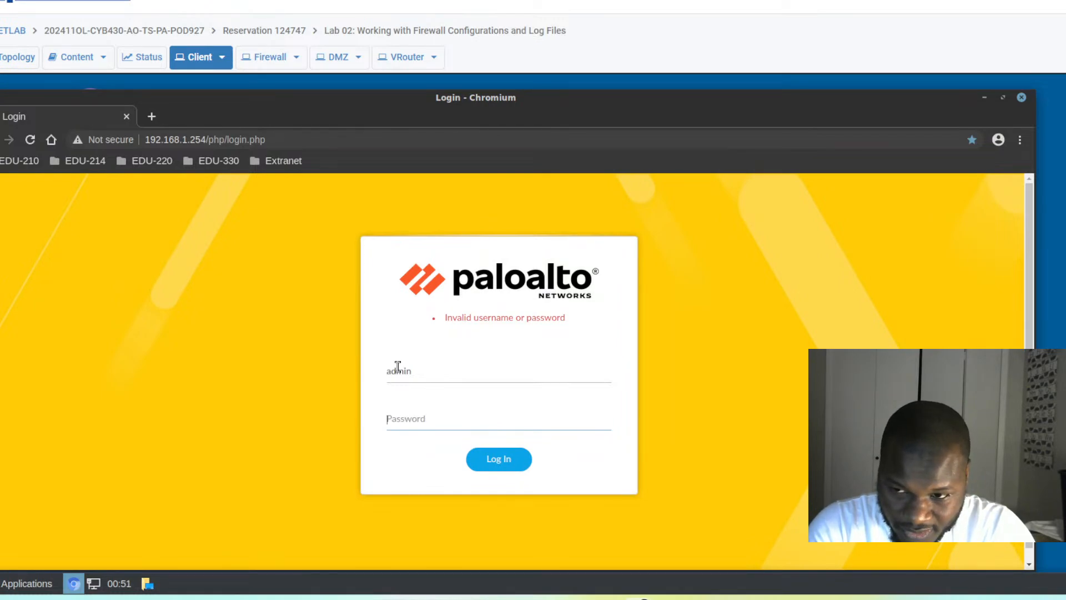
text(**)
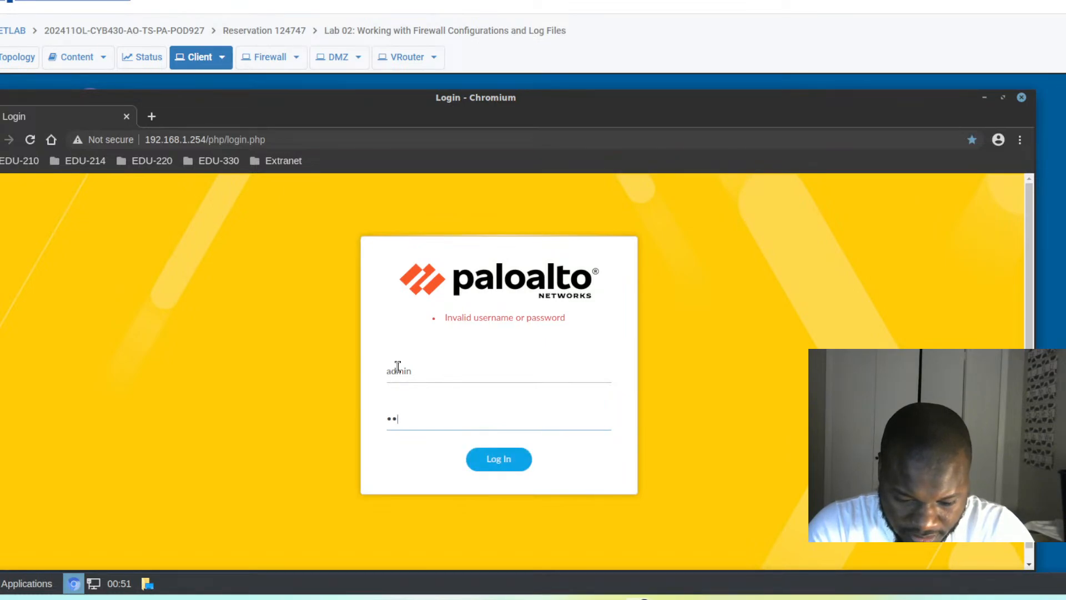
text(**)
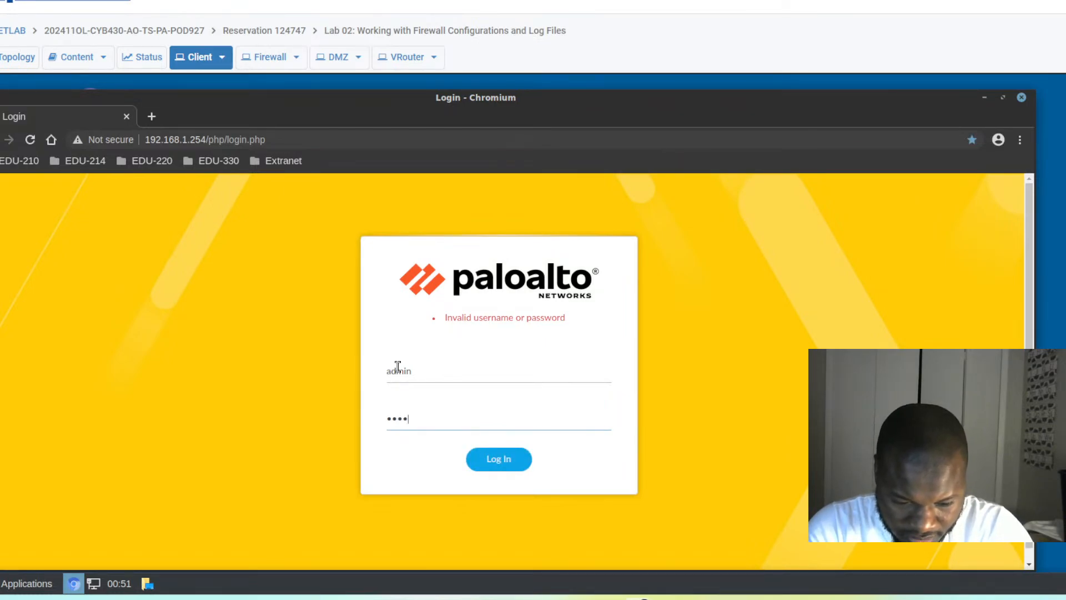
text(***)
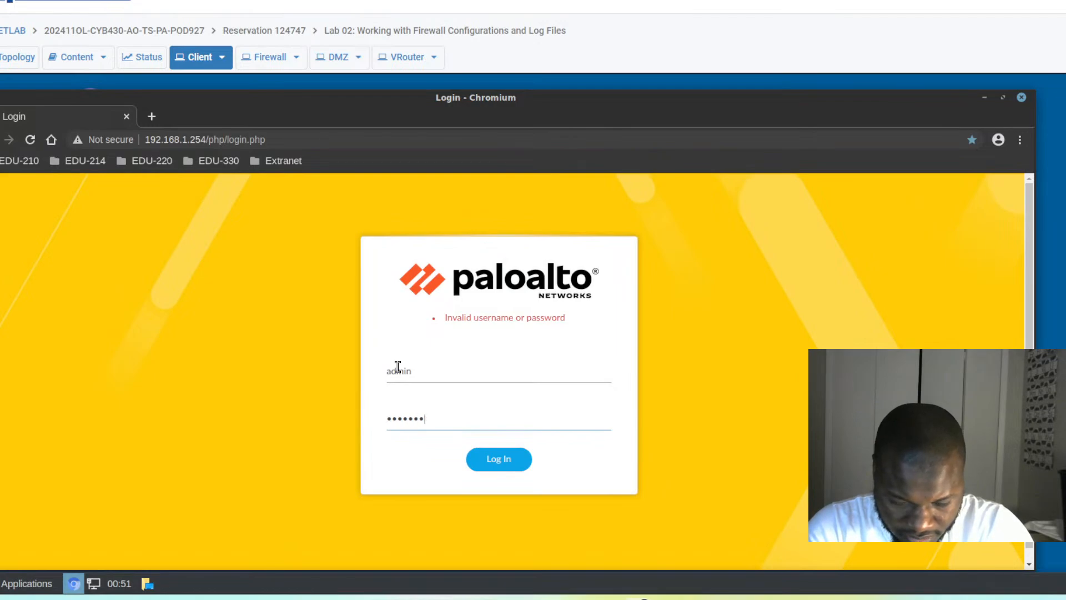
text(**)
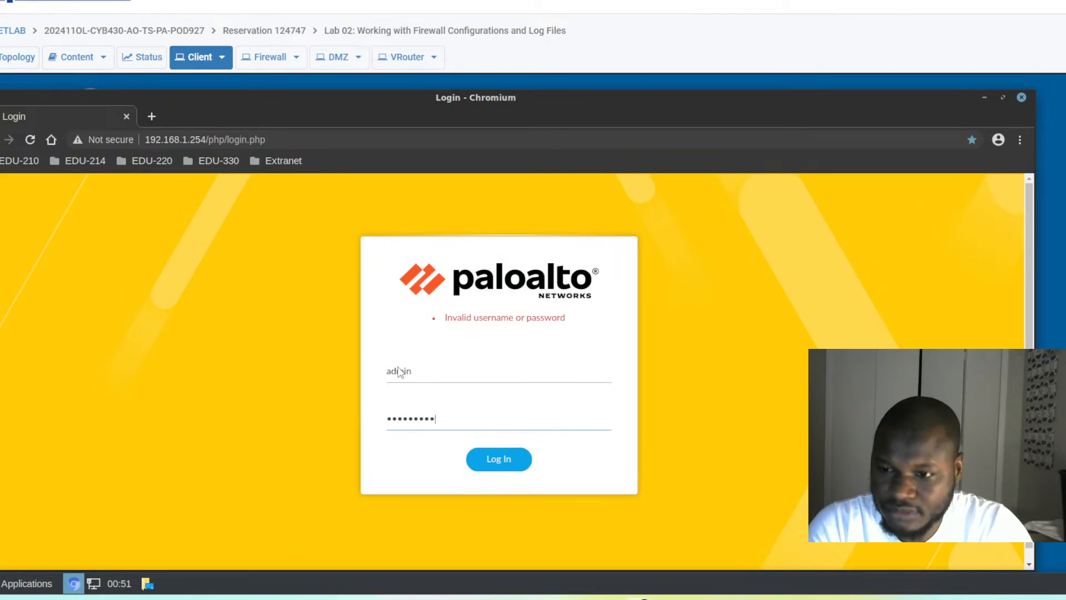
key(Return)
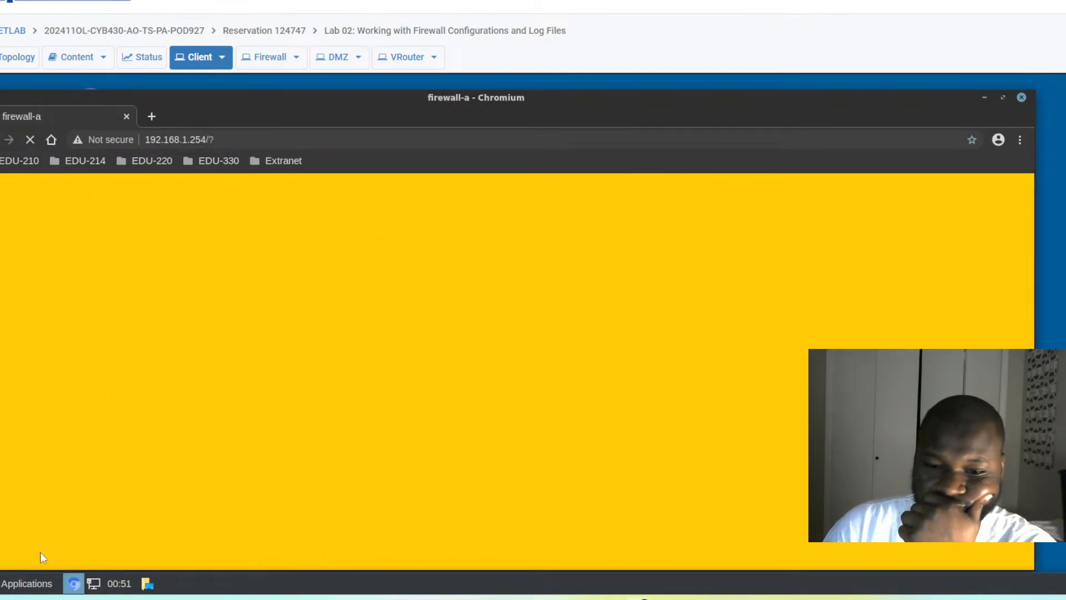
- Launch Text Editor from Applications and type the password into a new document
click(27, 583)
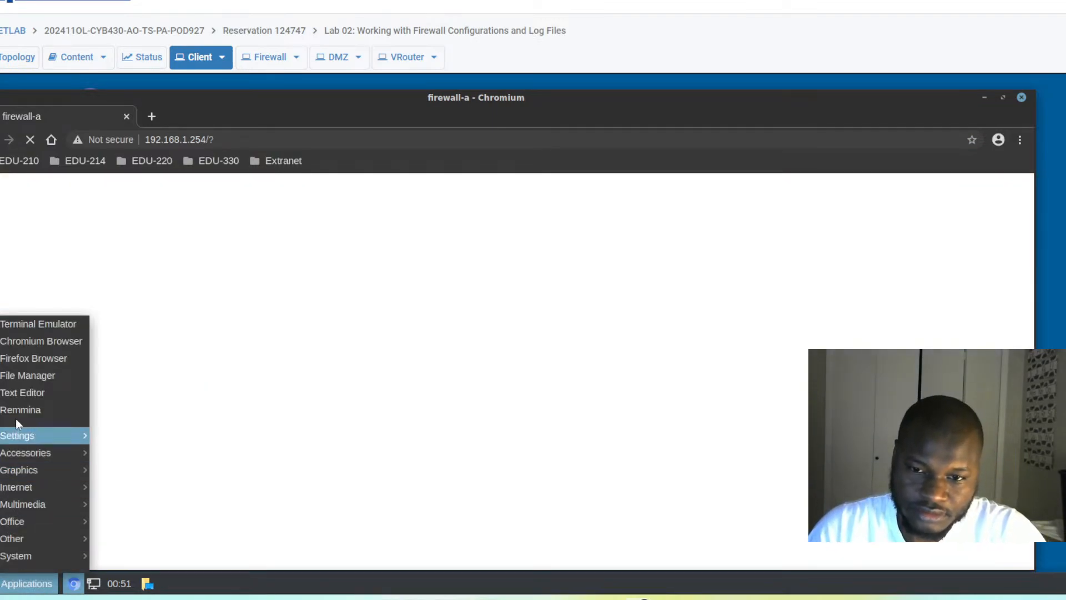
click(21, 399)
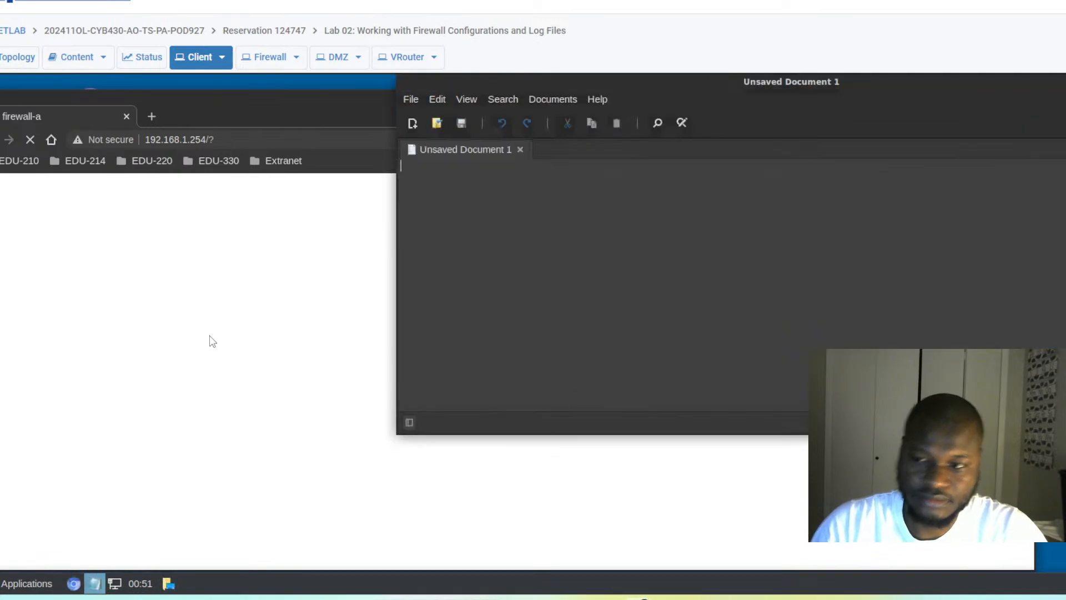
text(Palo)
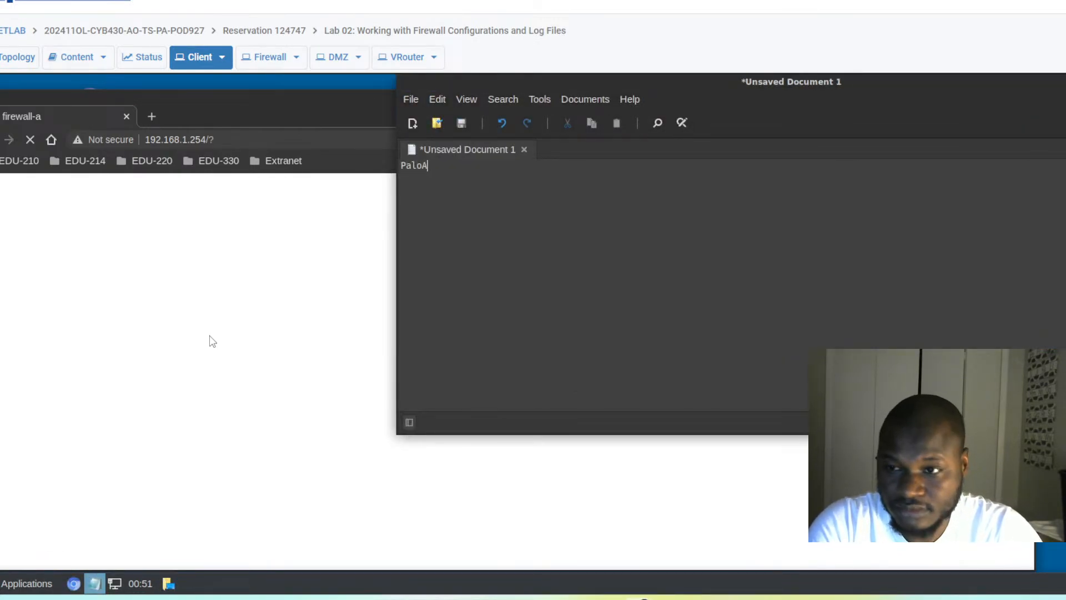
key(BackSpace)
text(0Al)
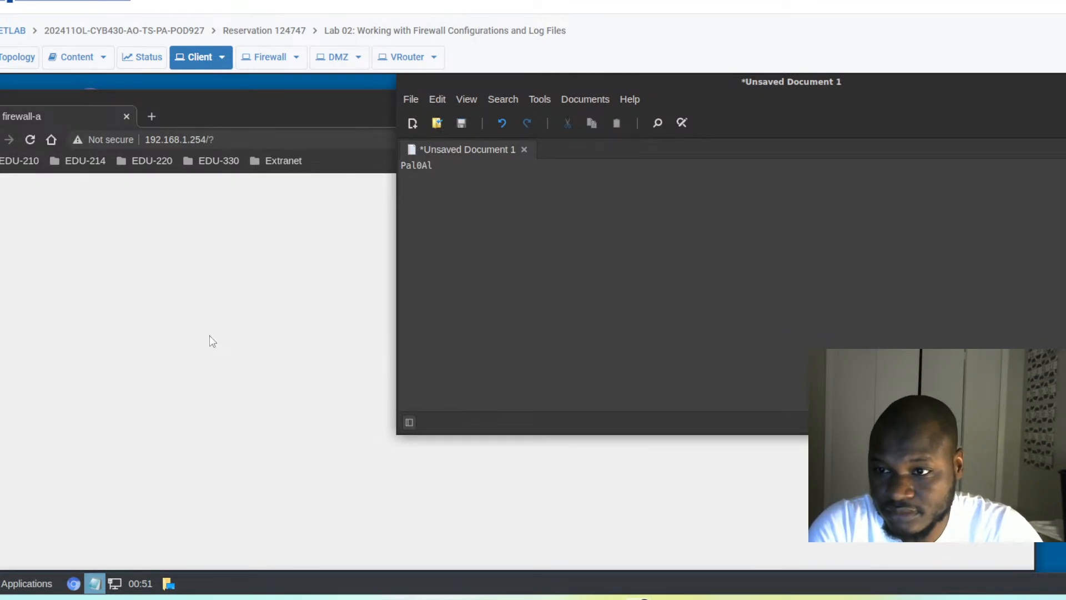
text(t0)
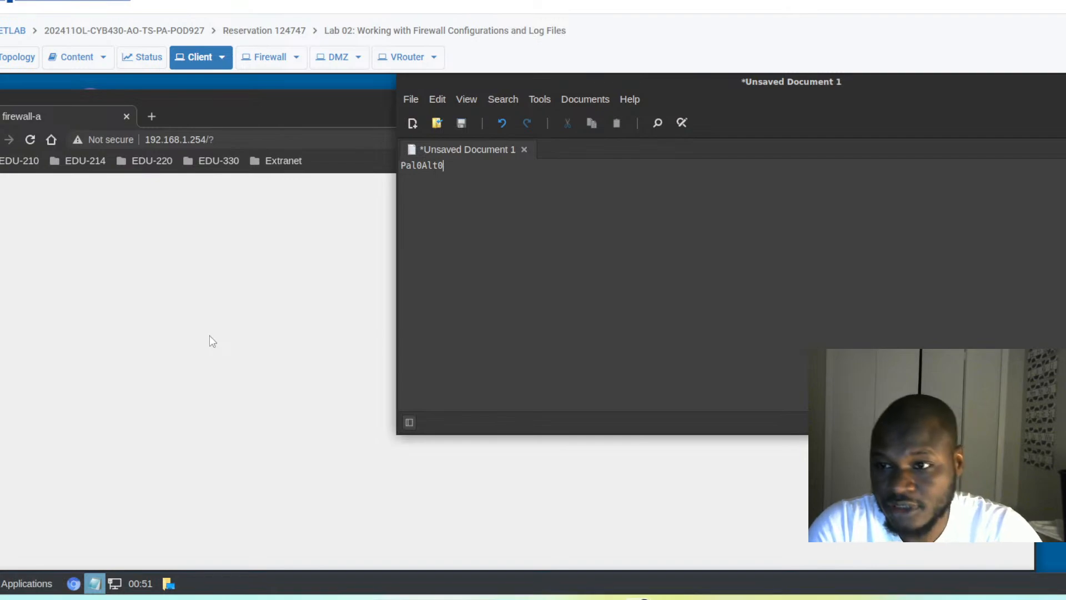
text(!)
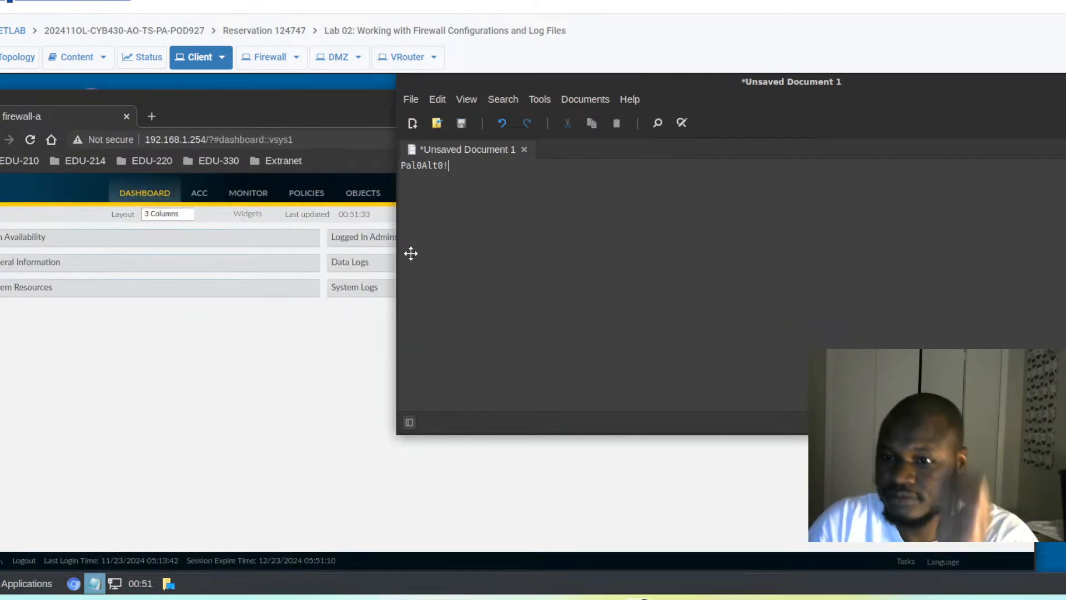
- Select and copy the typed password, then return to the firewall browser window
drag(460, 165, 390, 165)
right_click(424, 166)
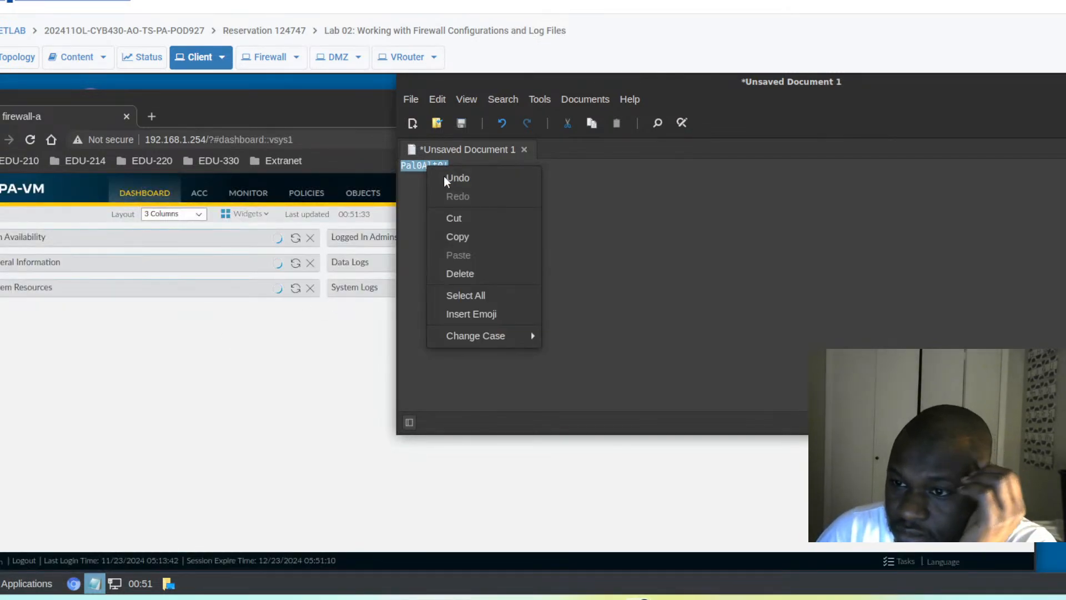
click(464, 235)
click(379, 390)
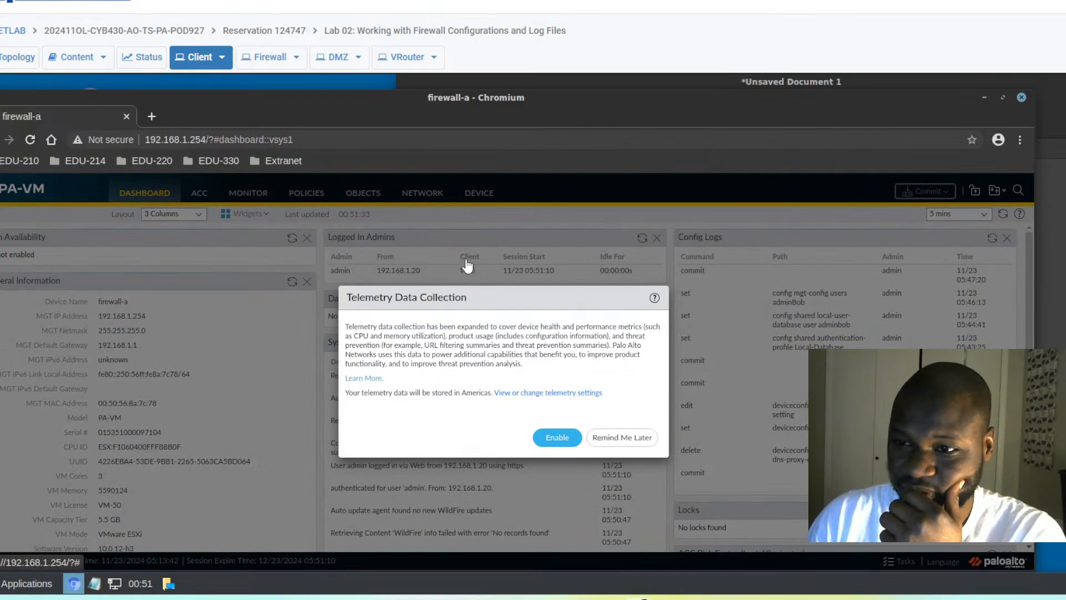
- Postpone telemetry, inspect adminBob under Device > Administrators without changes, and scroll the navigation
click(618, 438)
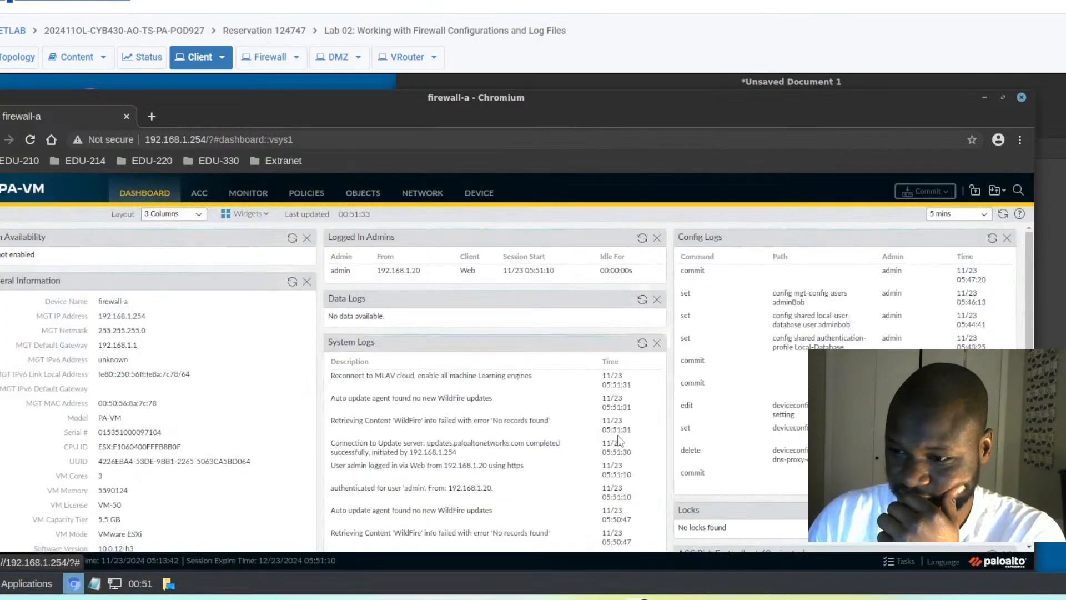
click(479, 195)
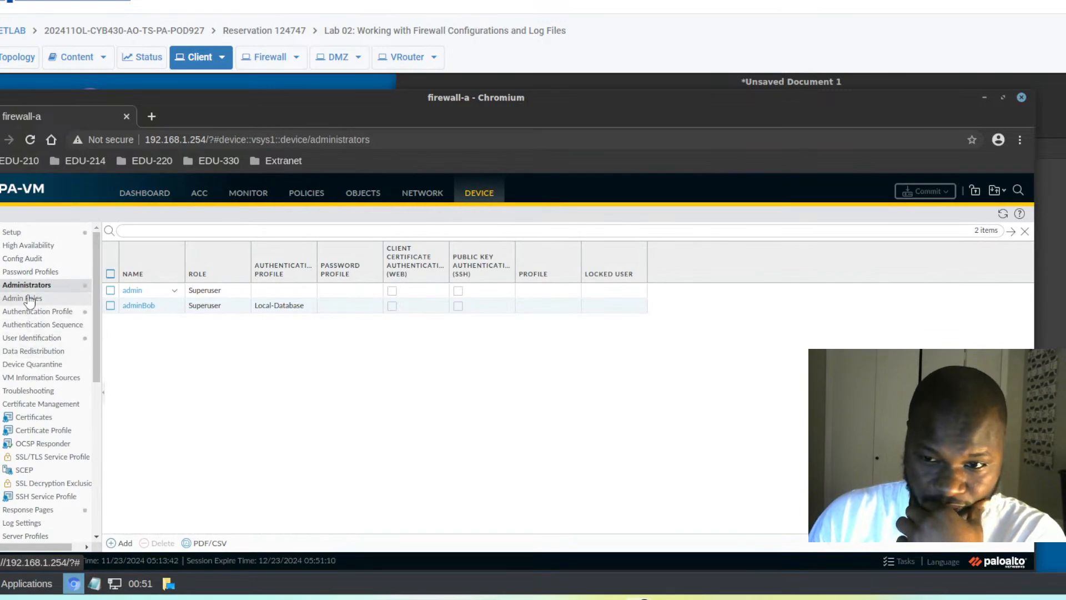
click(146, 311)
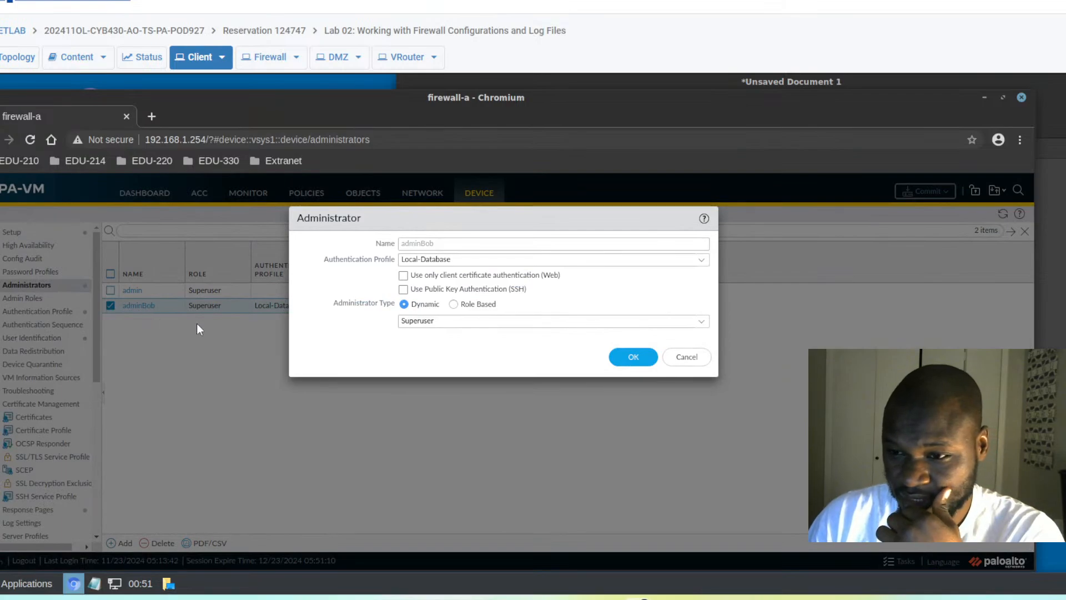
click(687, 356)
scroll(49, 411, down, 1)
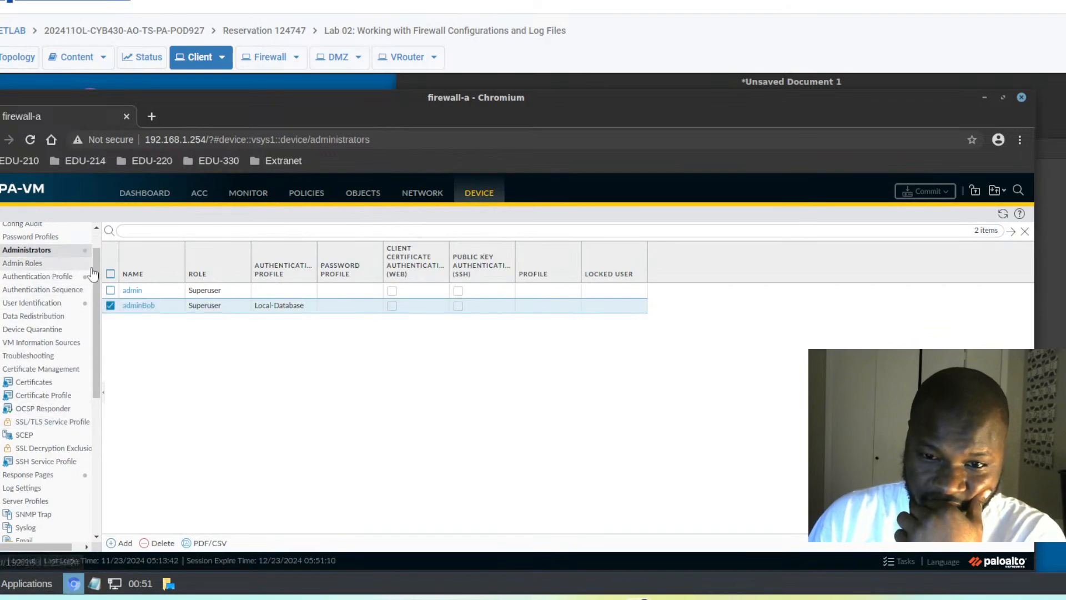
drag(96, 273, 106, 427)
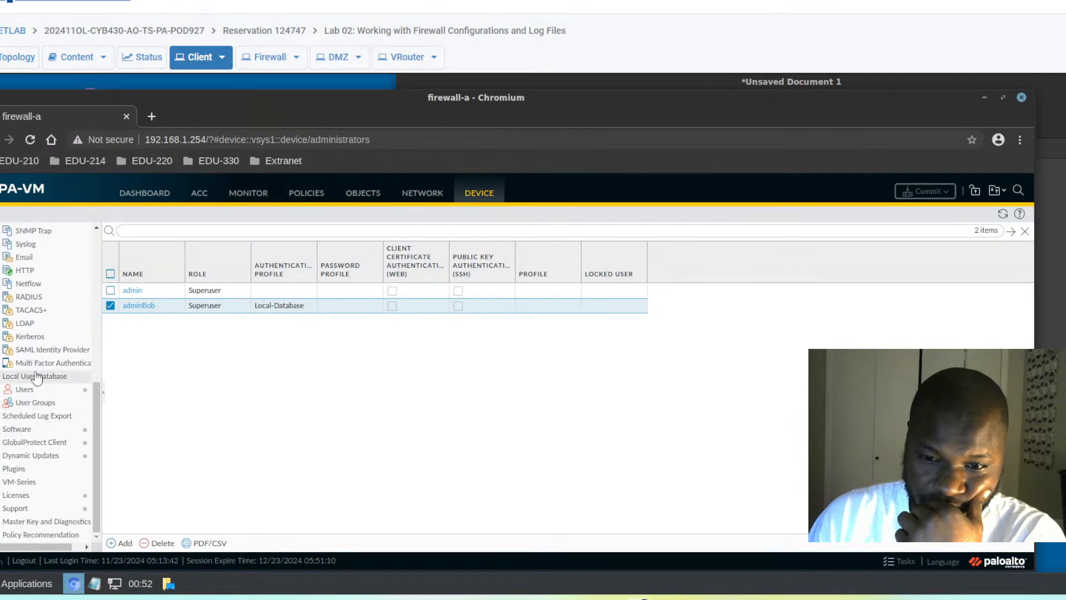
- Edit the local user to name adminBob and enter a new password in both password fields
click(25, 390)
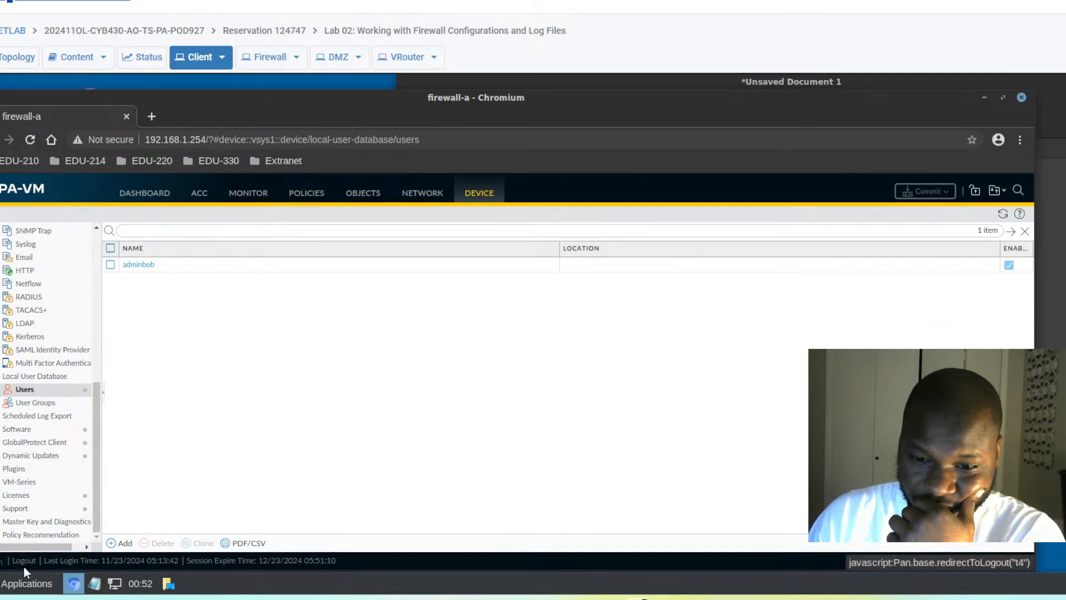
click(138, 265)
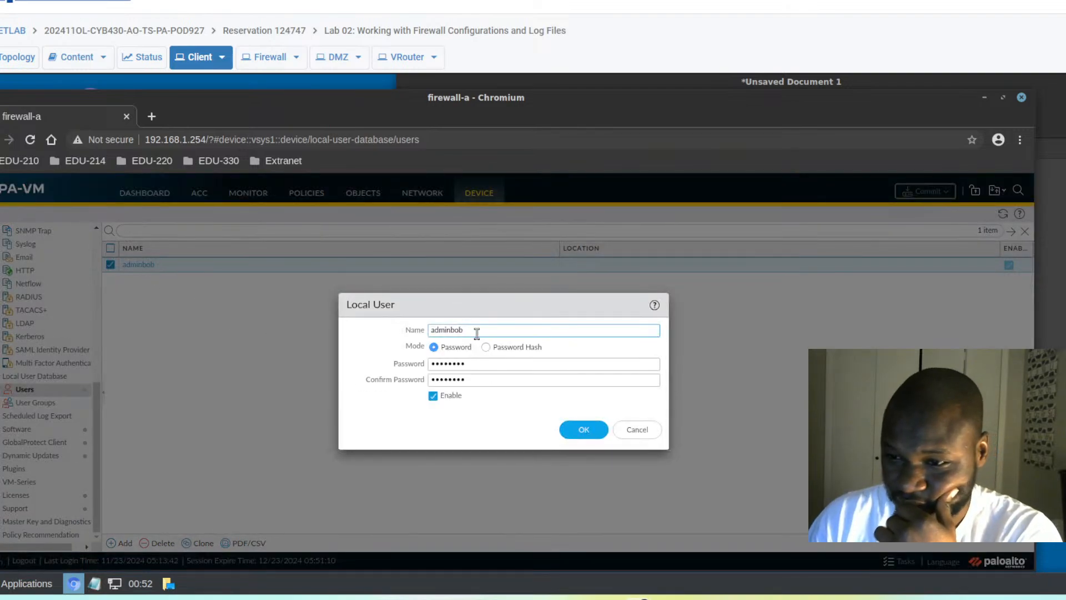
drag(472, 330, 370, 333)
text(a)
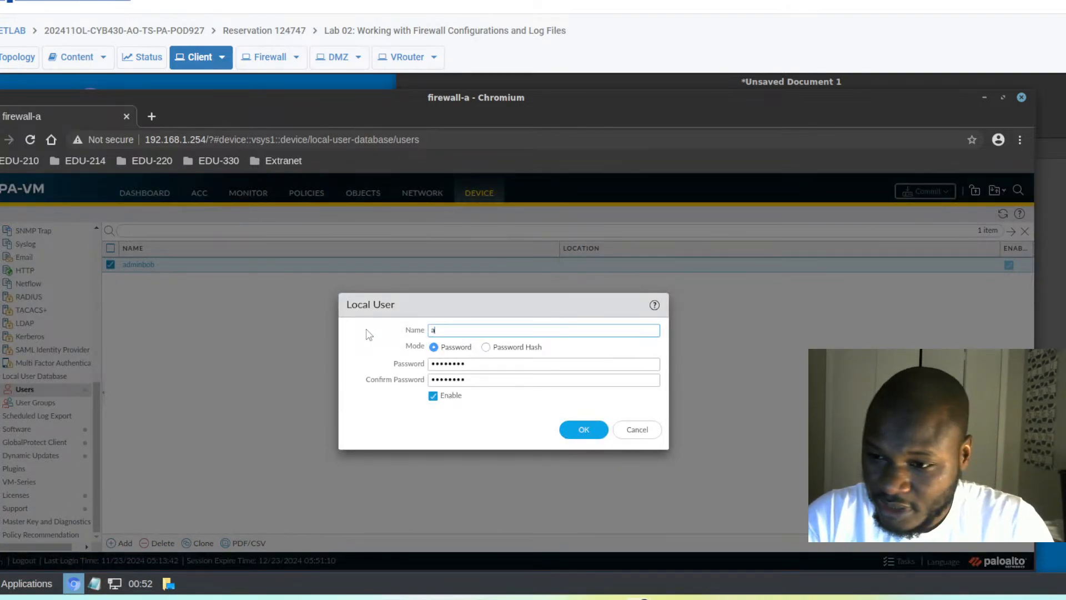
text(dminBob)
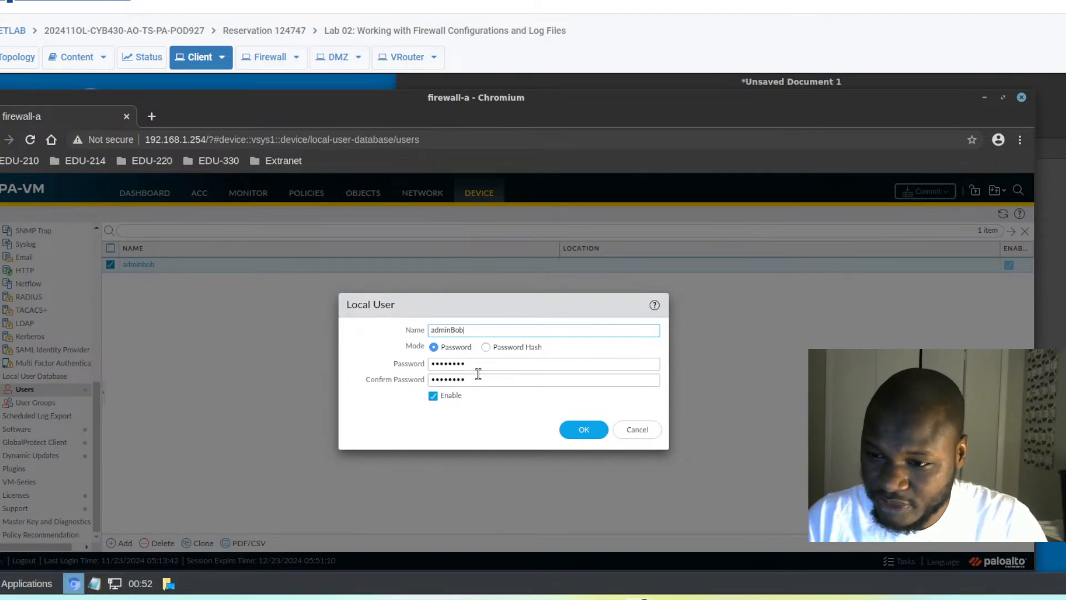
drag(476, 367, 378, 365)
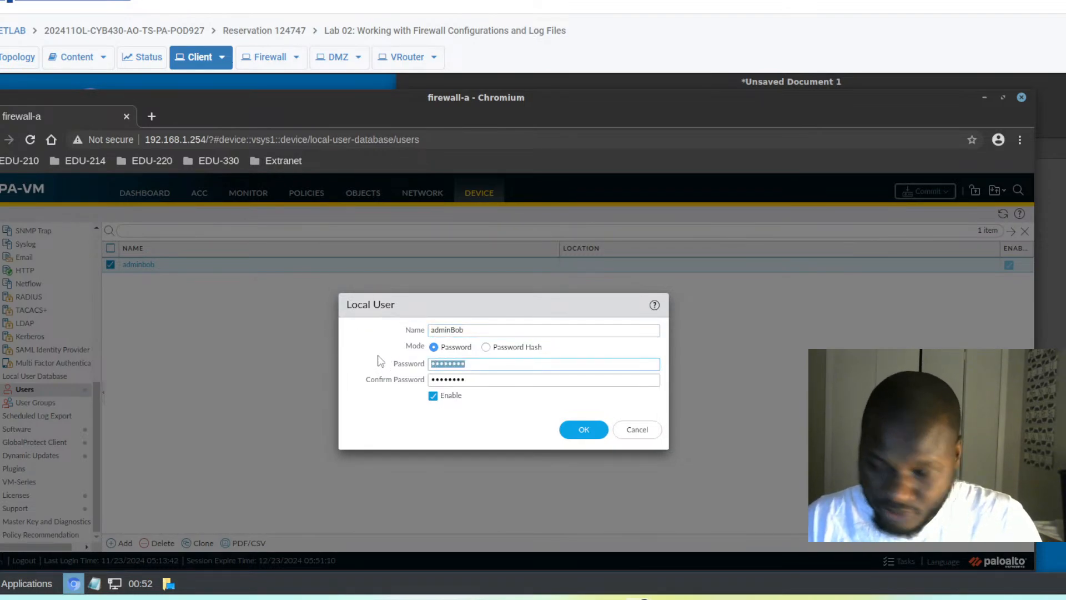
text(Train1ng$)
drag(472, 382, 393, 384)
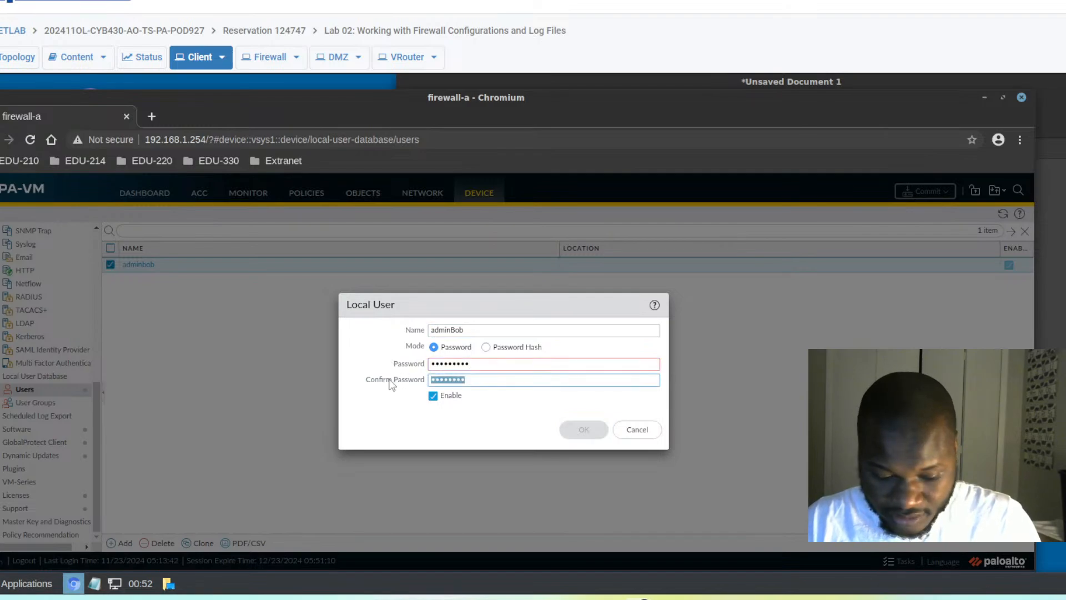
text(Train1ng$)
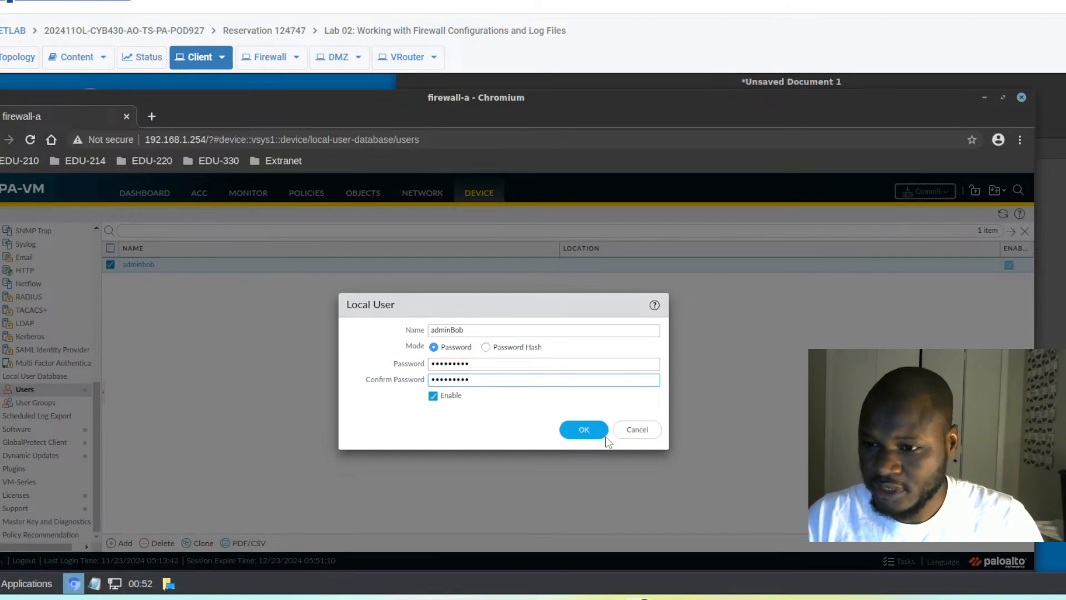
click(594, 431)
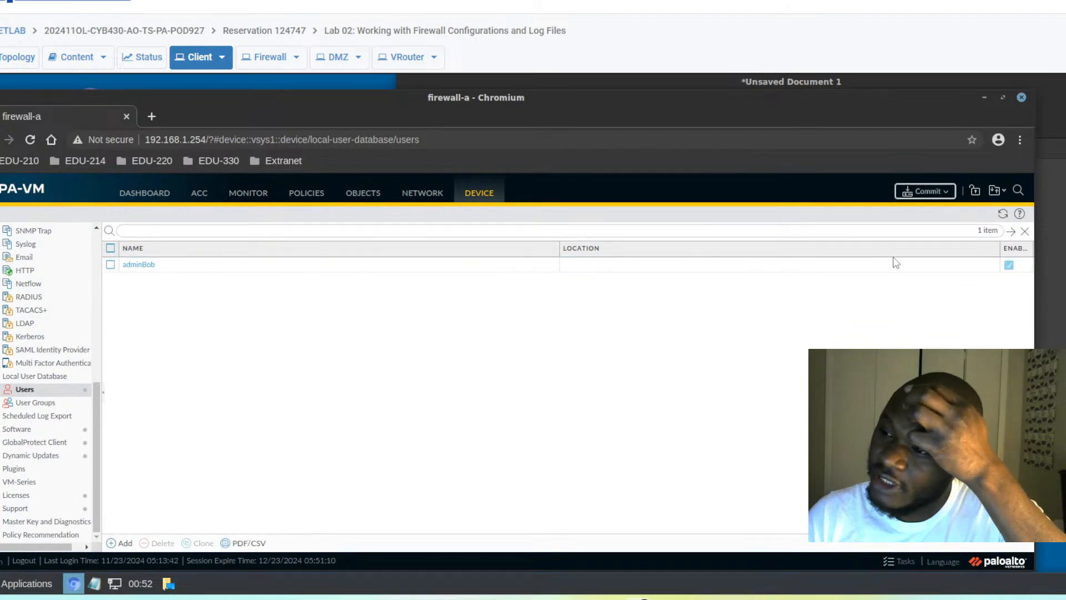
- Commit the pending local user change and close the successful commit status
click(923, 193)
click(622, 517)
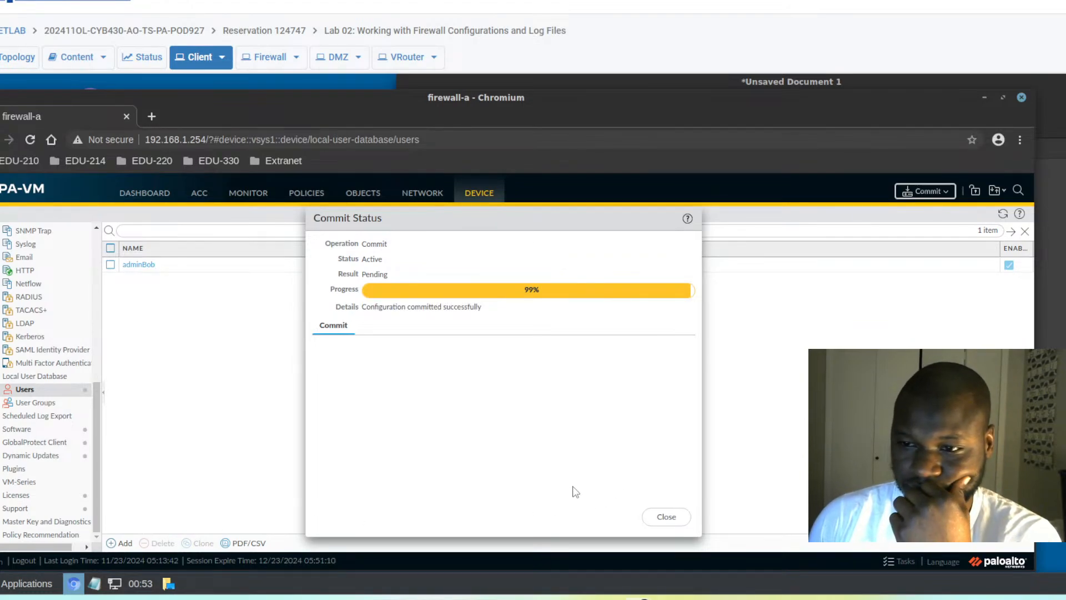
click(672, 522)
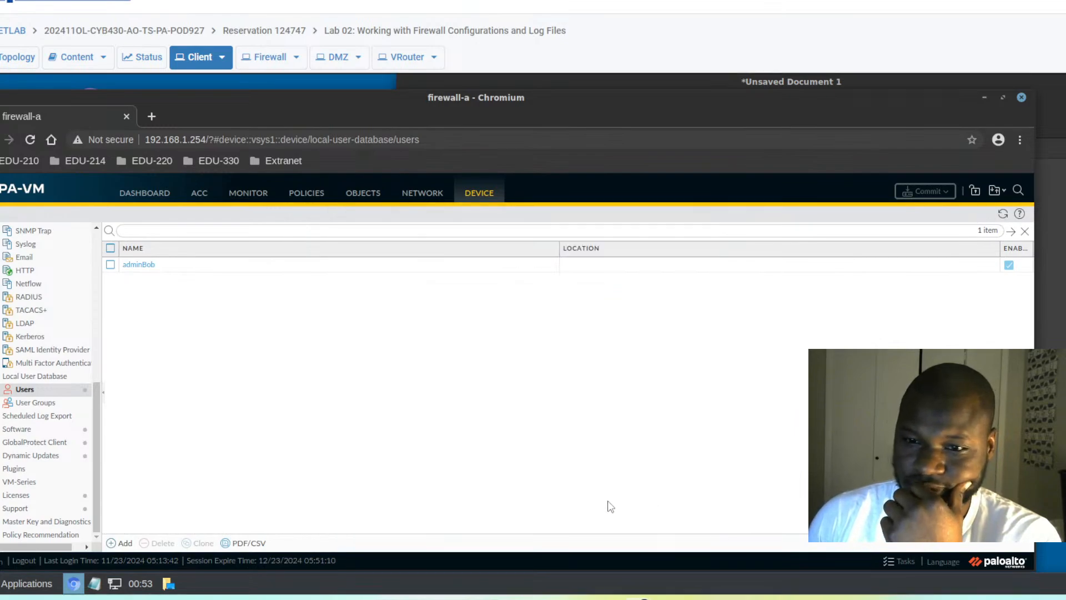
- Log out of PAN-OS and sign back in as adminBob with its password
click(24, 560)
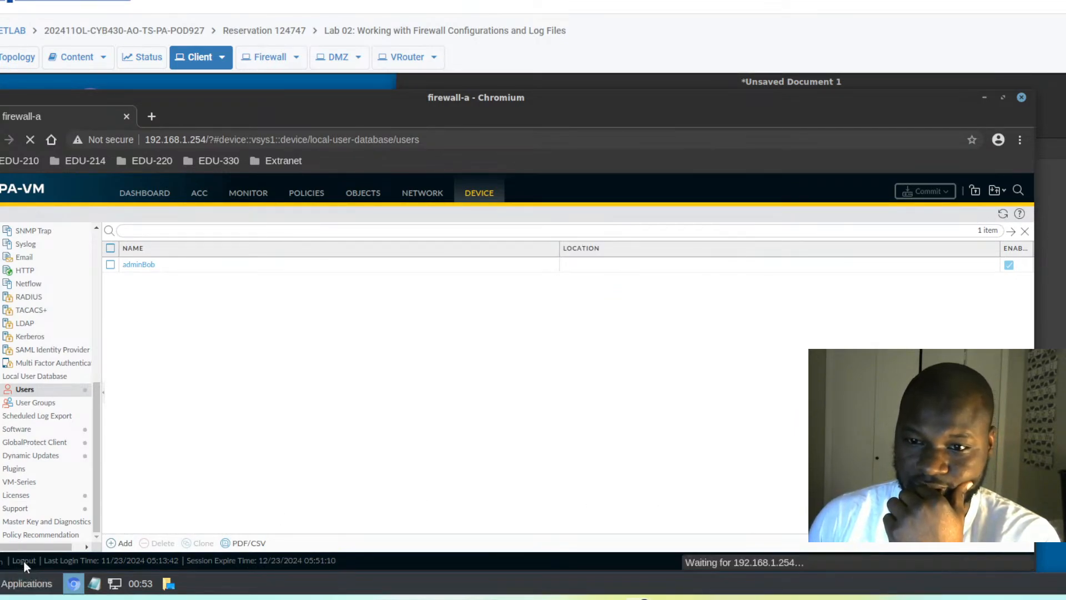
click(489, 374)
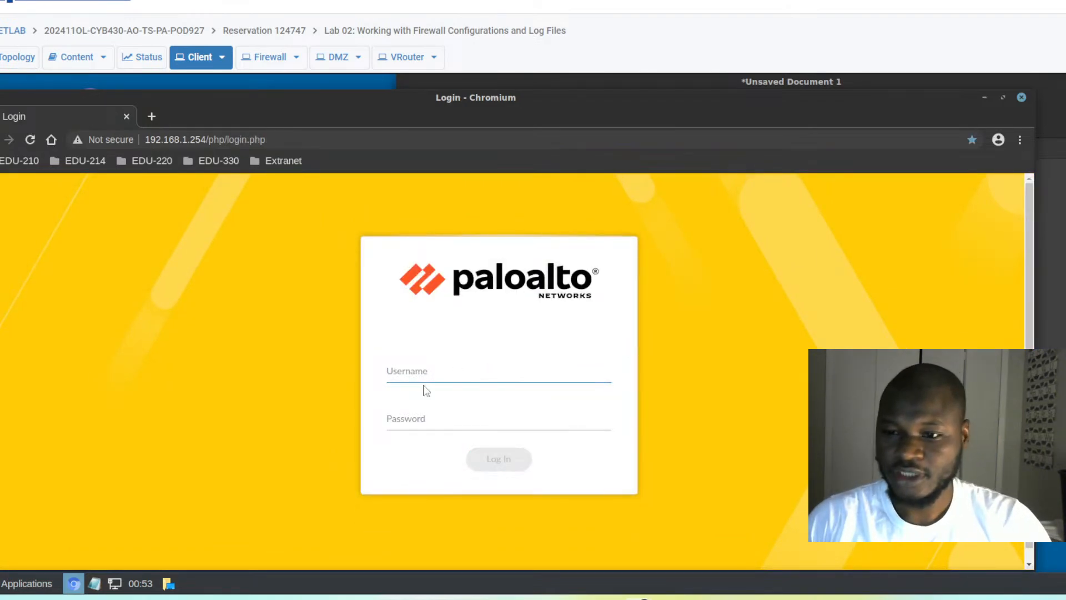
text(admin)
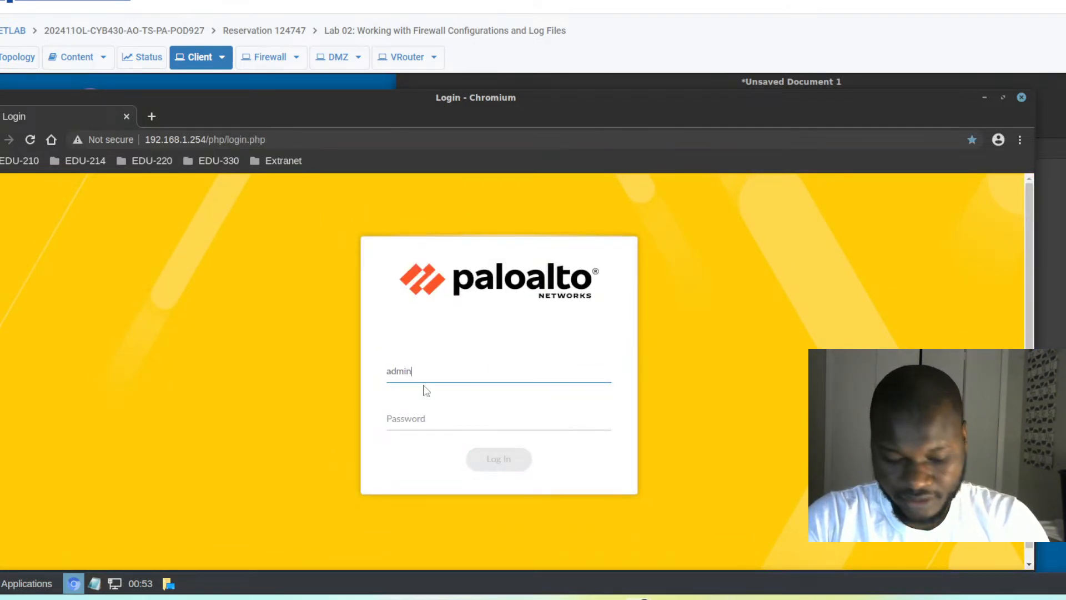
text(Bob)
key(Tab)
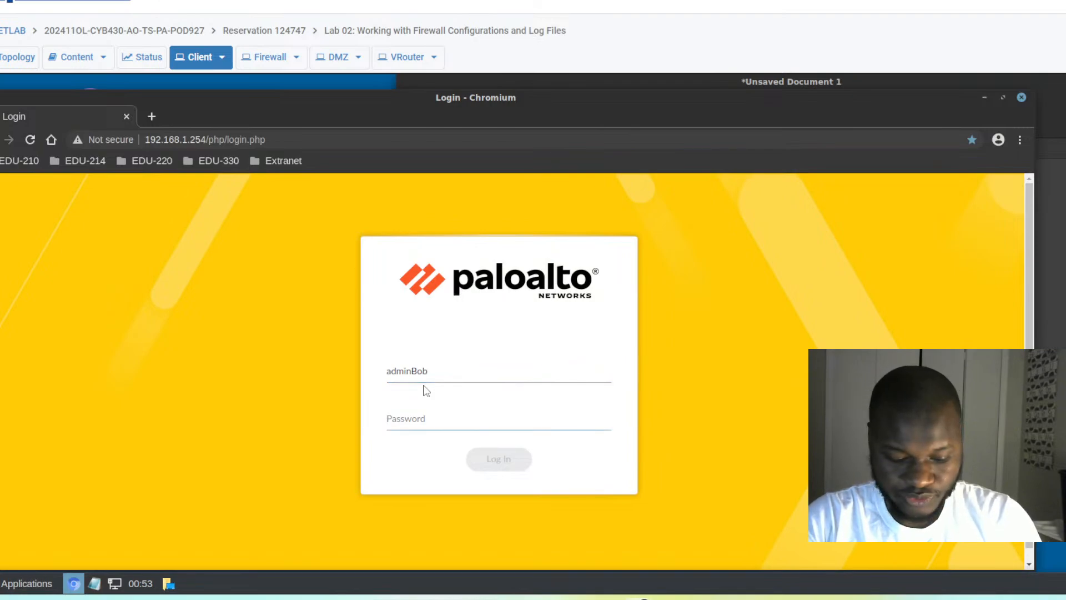
text(Pal0Alt0!)
click(522, 468)
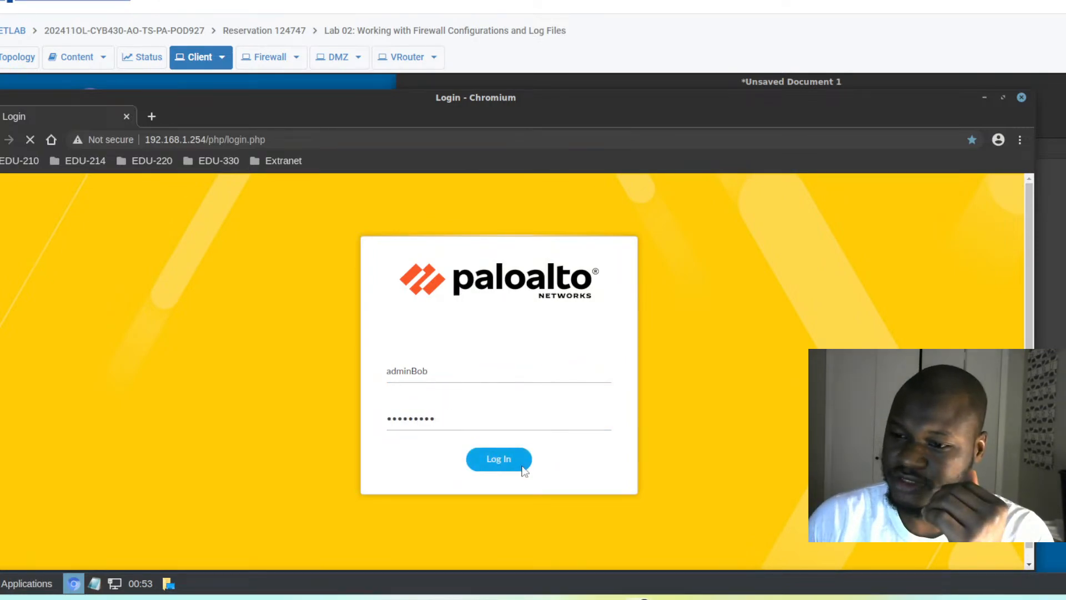
click(522, 471)
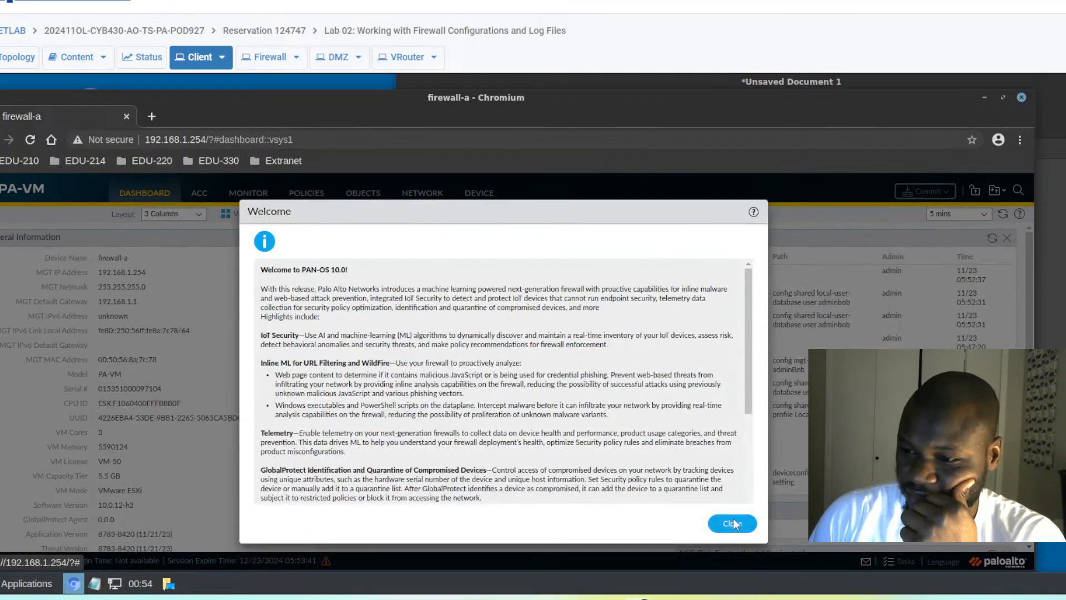
- Dismiss the welcome and telemetry prompts, highlight adminBob in Logged In Admins, and open Monitor
click(732, 524)
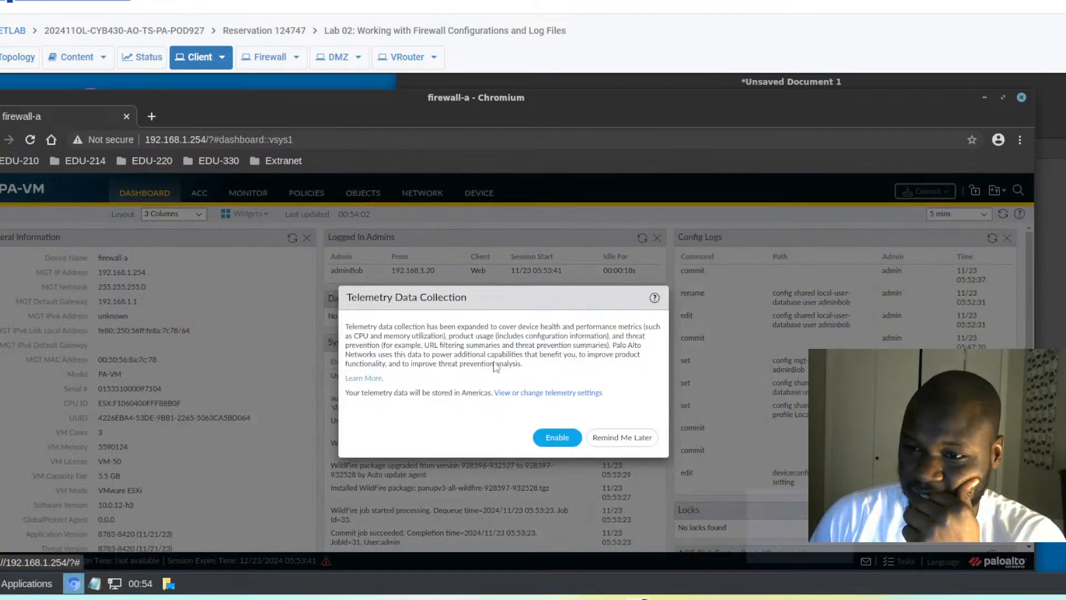
click(609, 441)
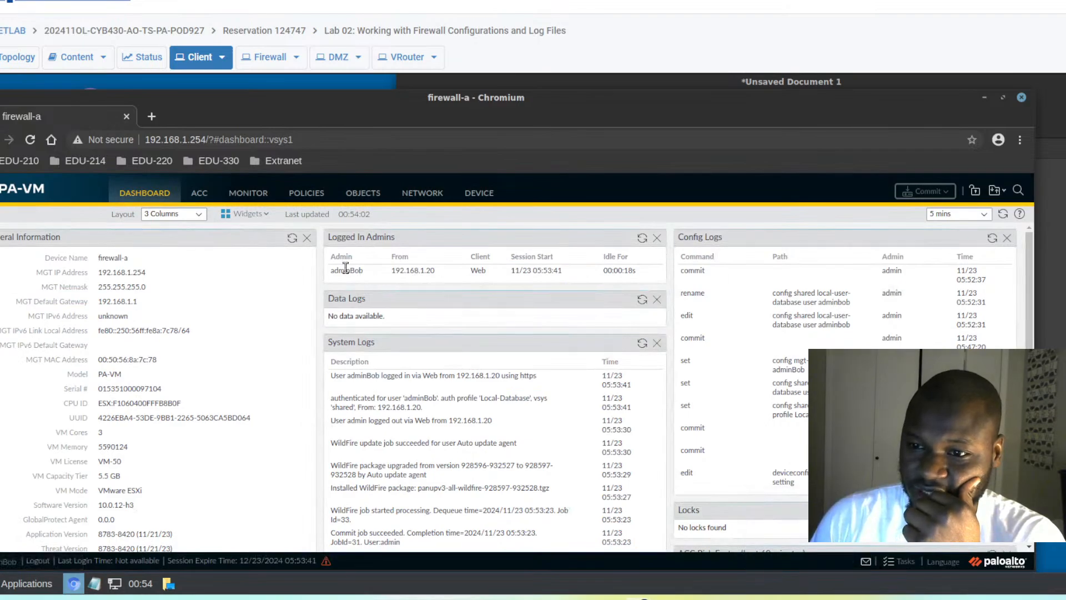
drag(373, 271, 331, 274)
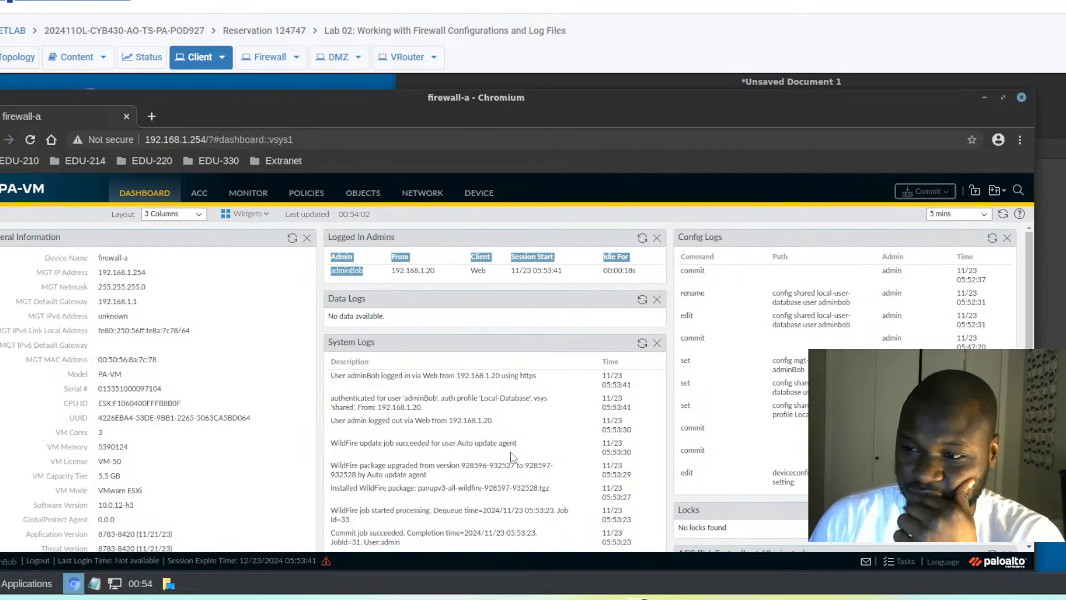
click(257, 200)
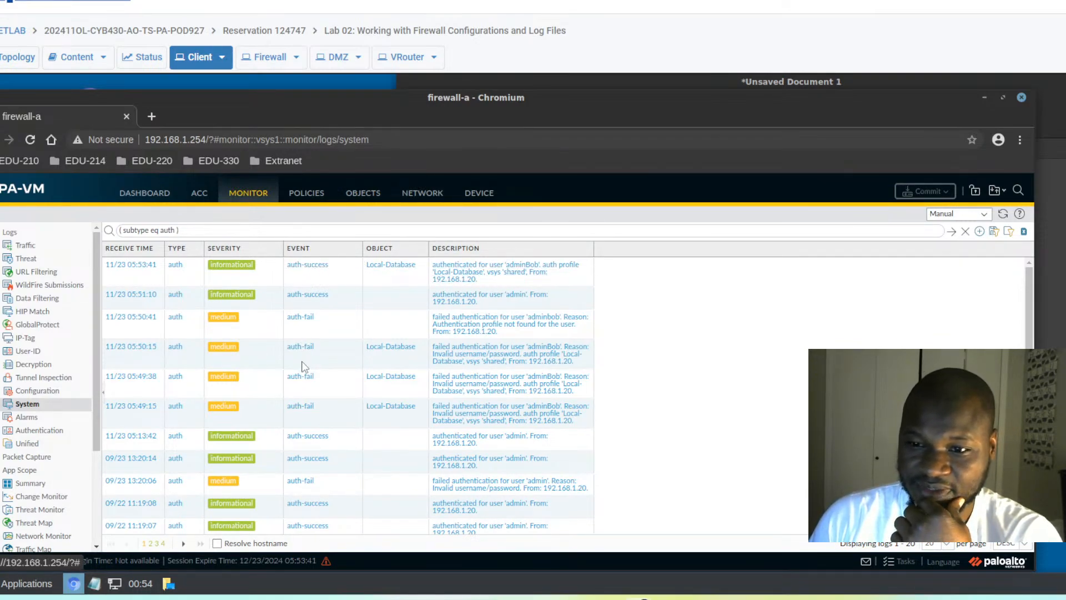
- Scroll through the auth-filtered system log entries, then go back to the Dashboard
scroll(305, 367, down, 3)
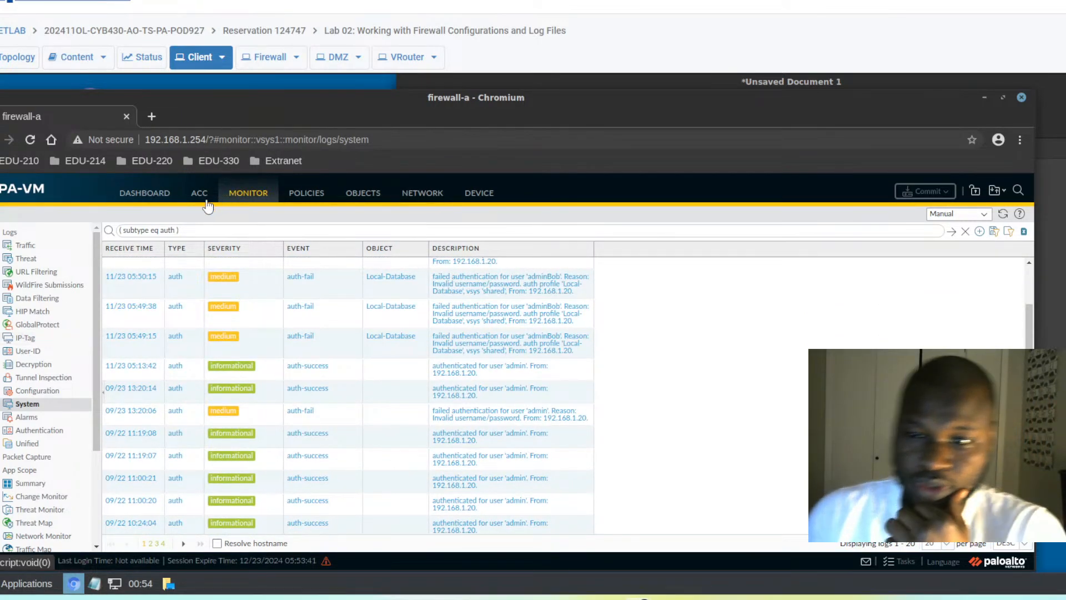
click(155, 194)
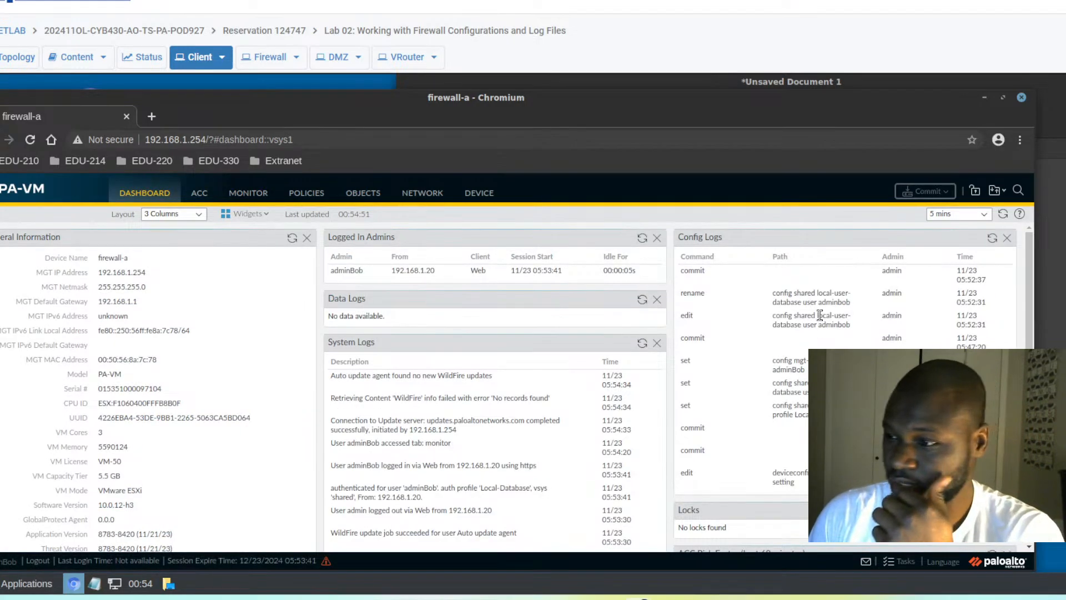
- Log out adminBob, sign back in as admin with the account password, postpone telemetry, and minimize the browser
click(38, 561)
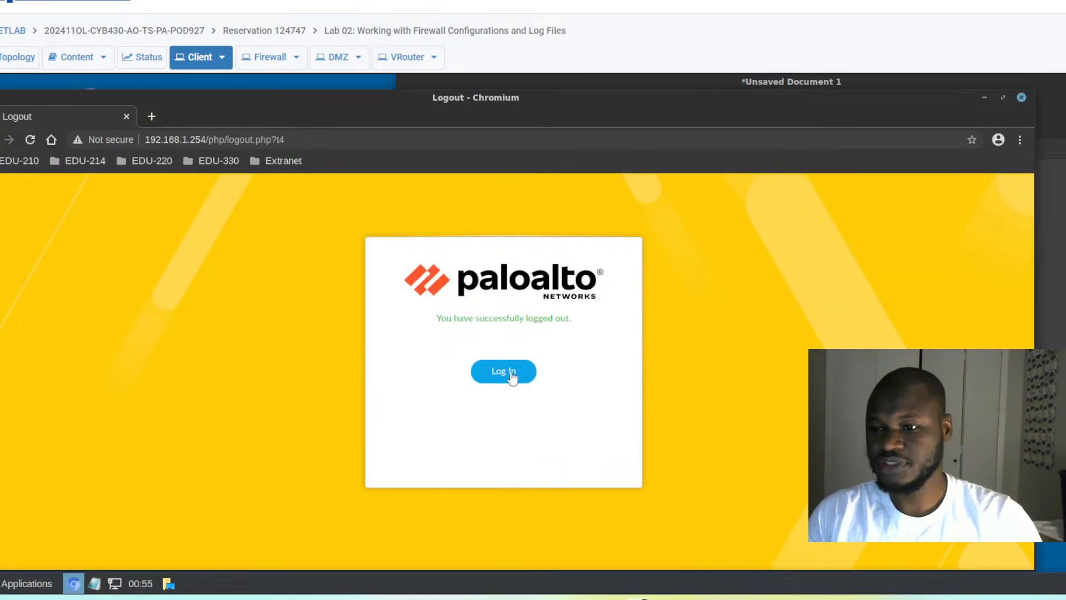
click(512, 377)
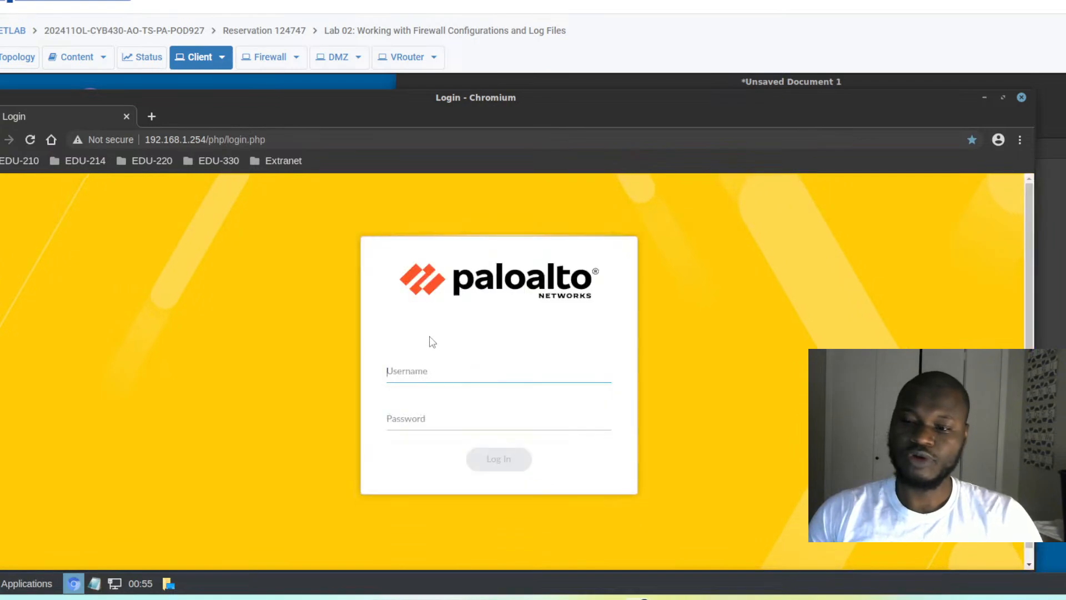
text(admin)
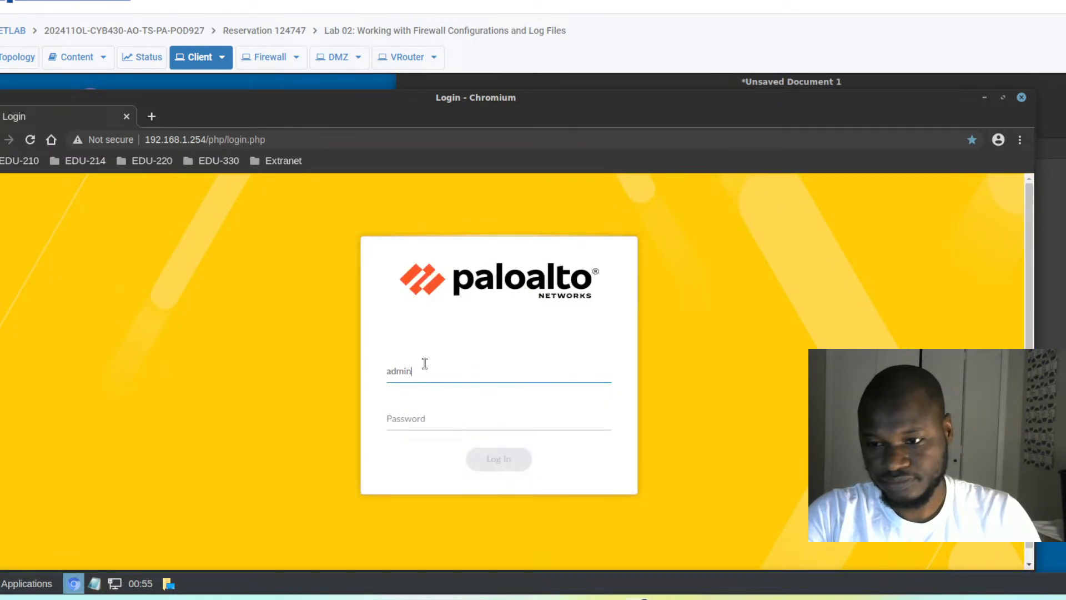
key(Tab)
text(Train1ng$)
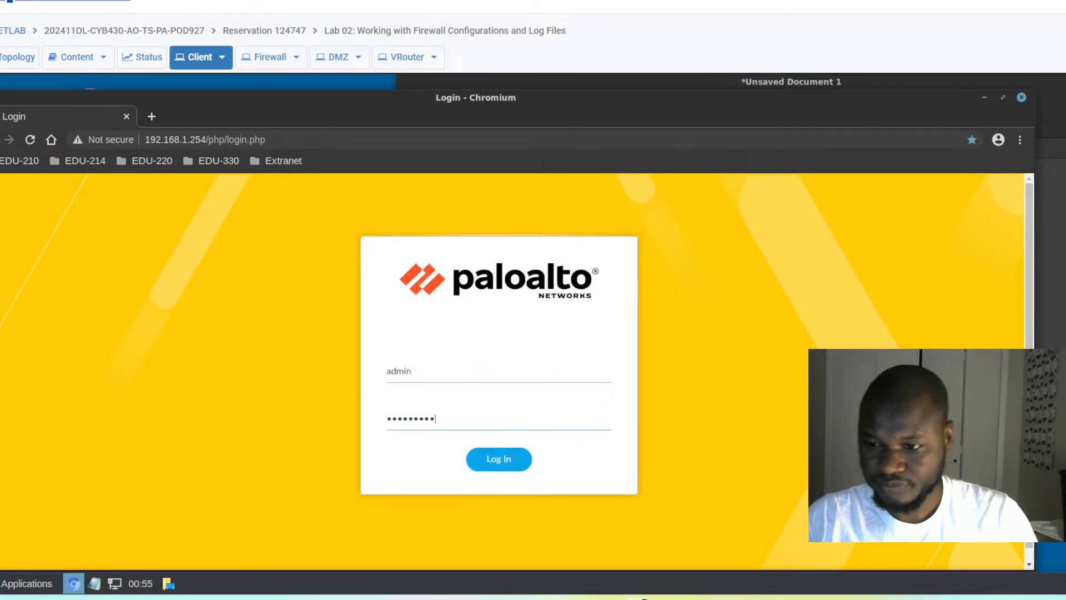
click(487, 459)
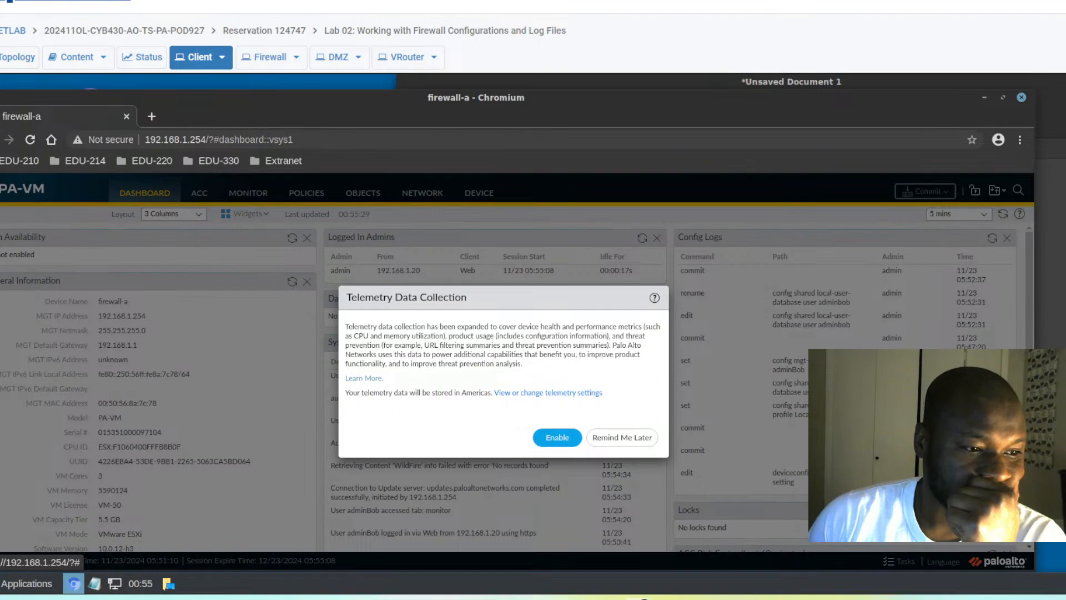
click(615, 439)
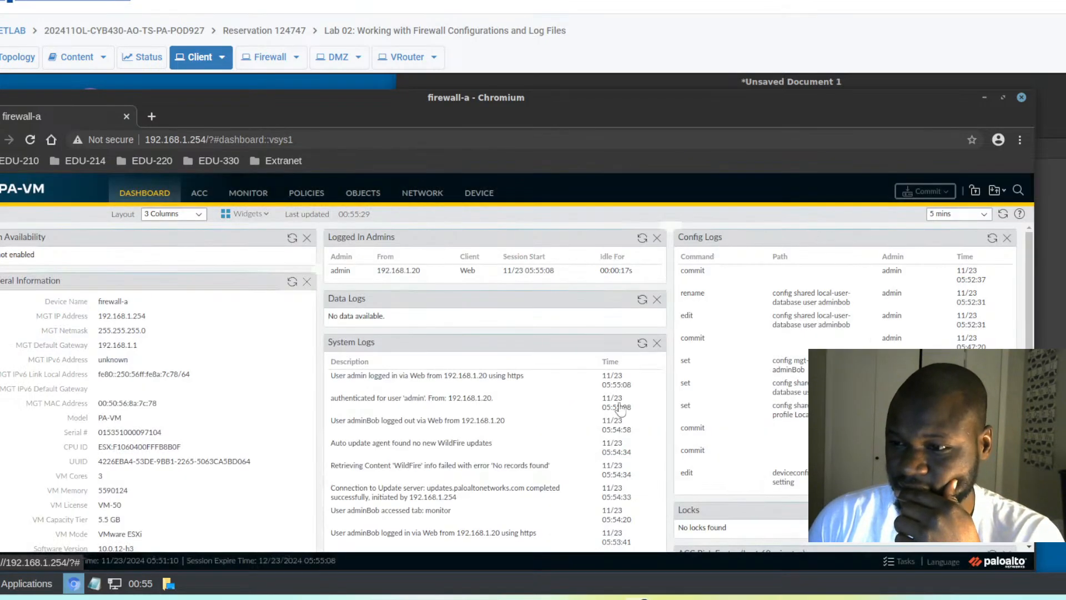
click(984, 97)
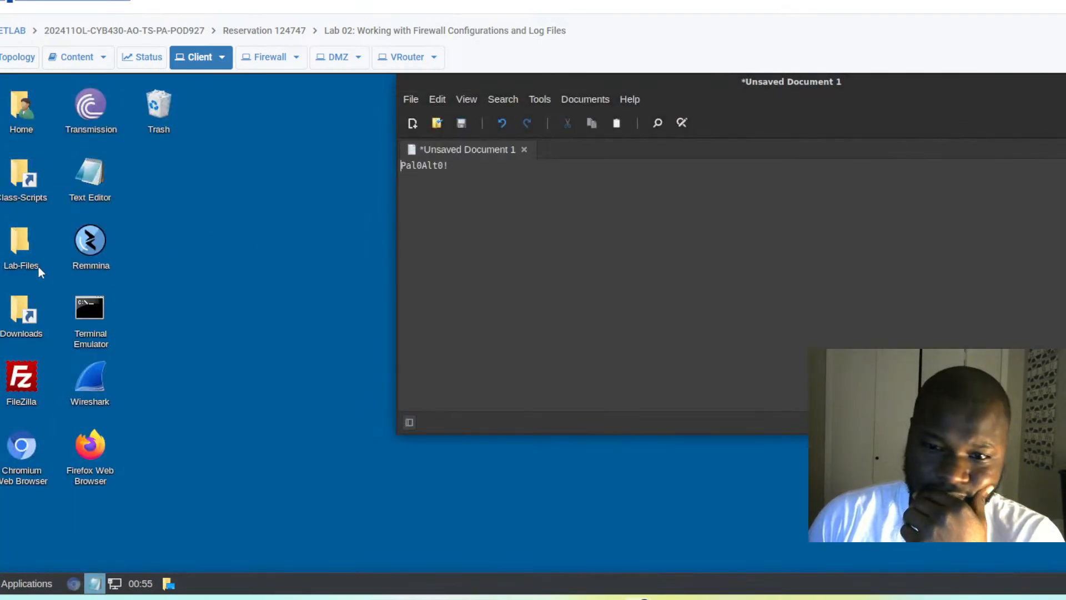
- Open the Lab-Files/Class-Scripts/EDU-210 folder in File Manager
double_click(22, 247)
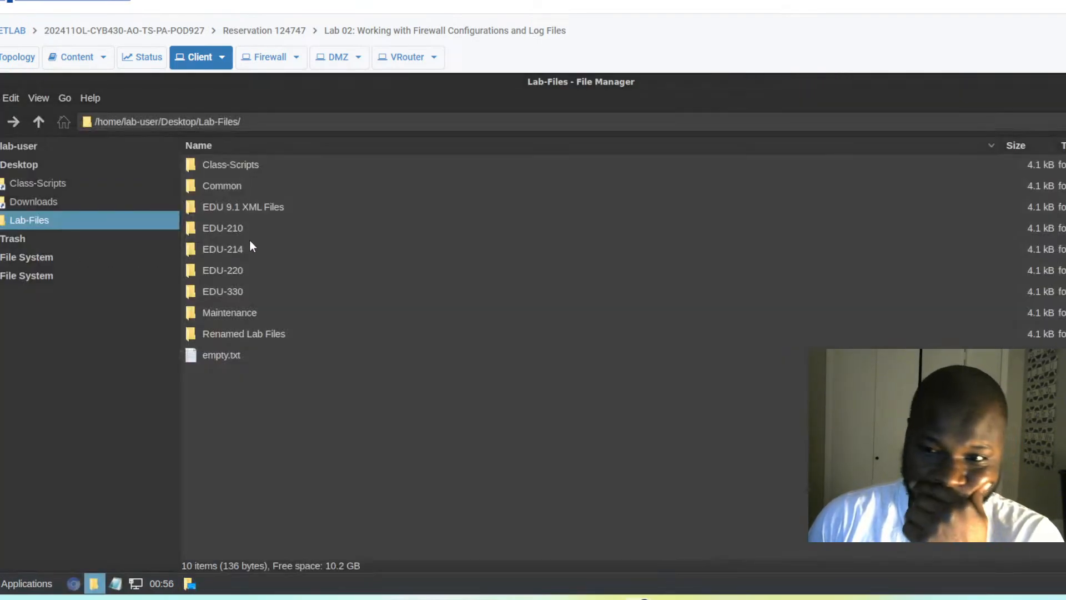
double_click(237, 165)
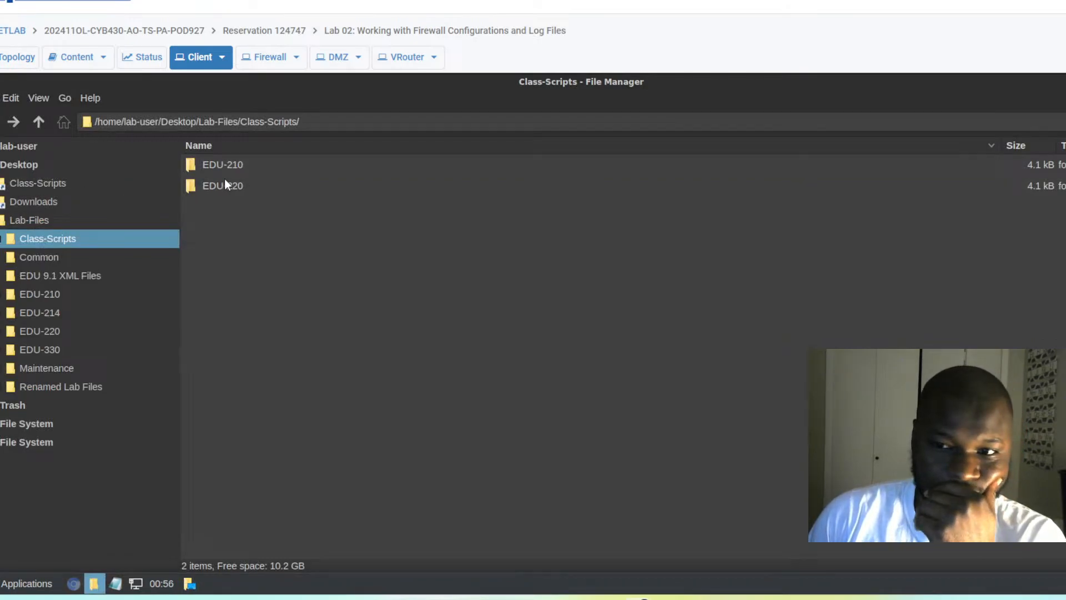
double_click(235, 165)
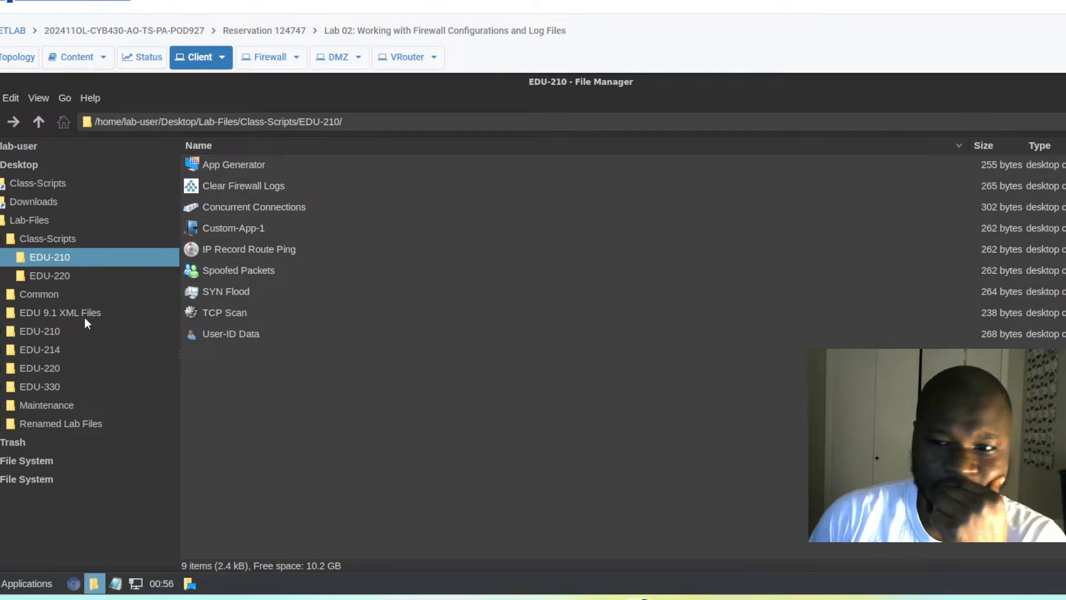
- Run the User-ID Data script and close its terminal once it finishes
double_click(228, 334)
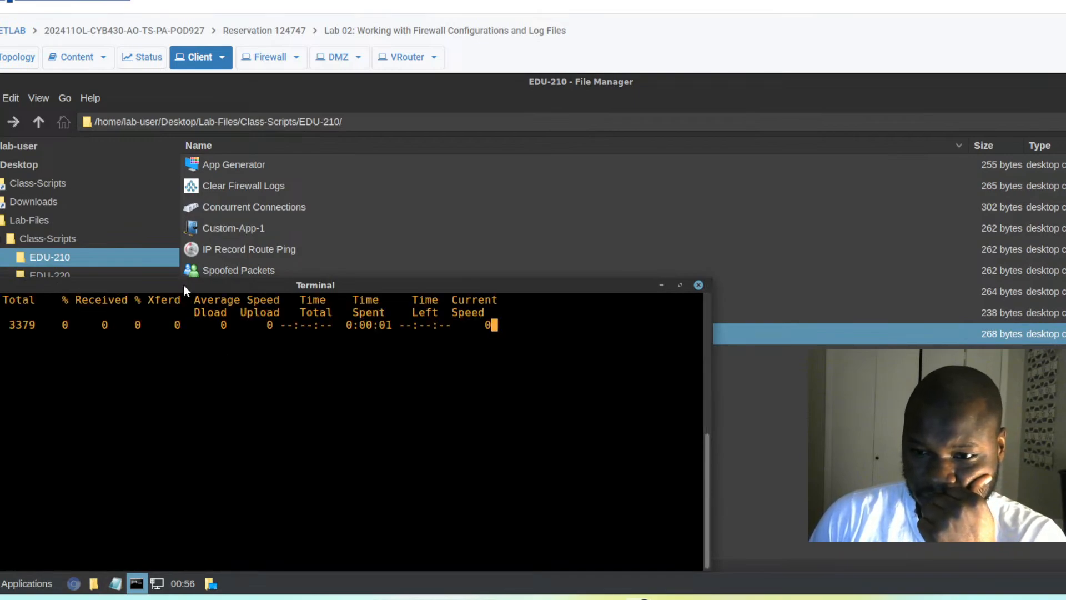
drag(183, 284, 393, 155)
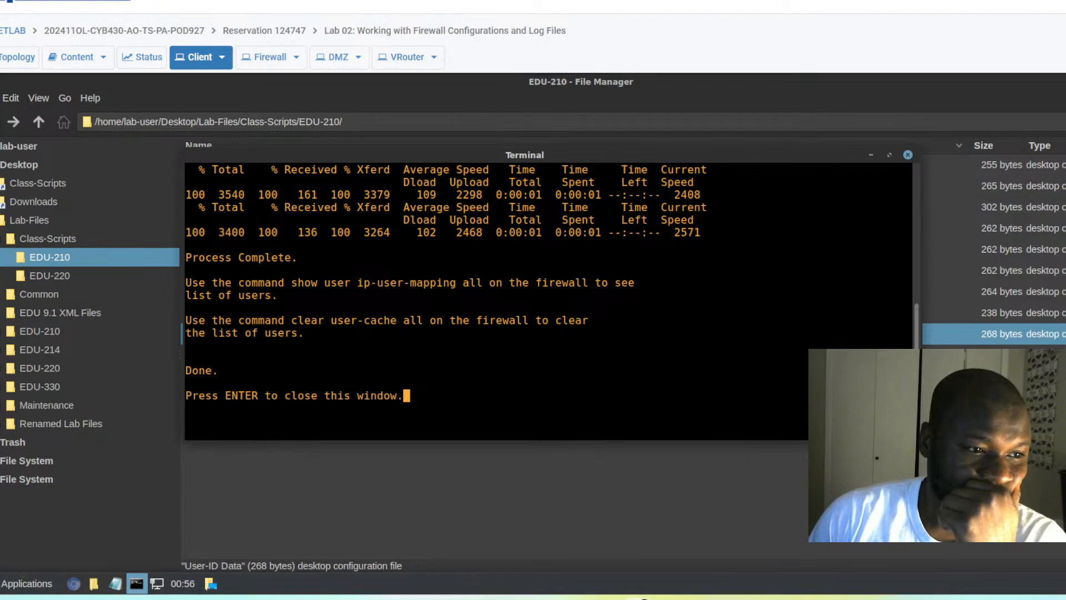
click(871, 153)
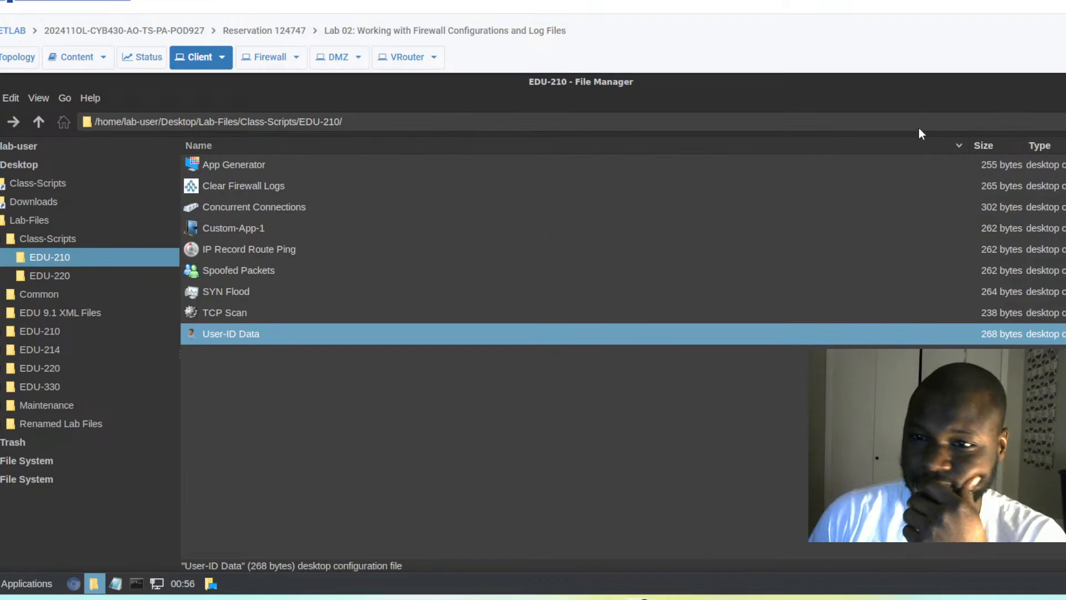
- Bring the firewall console back and show DEVICE > Local User Database > Users with adminBob
click(1065, 82)
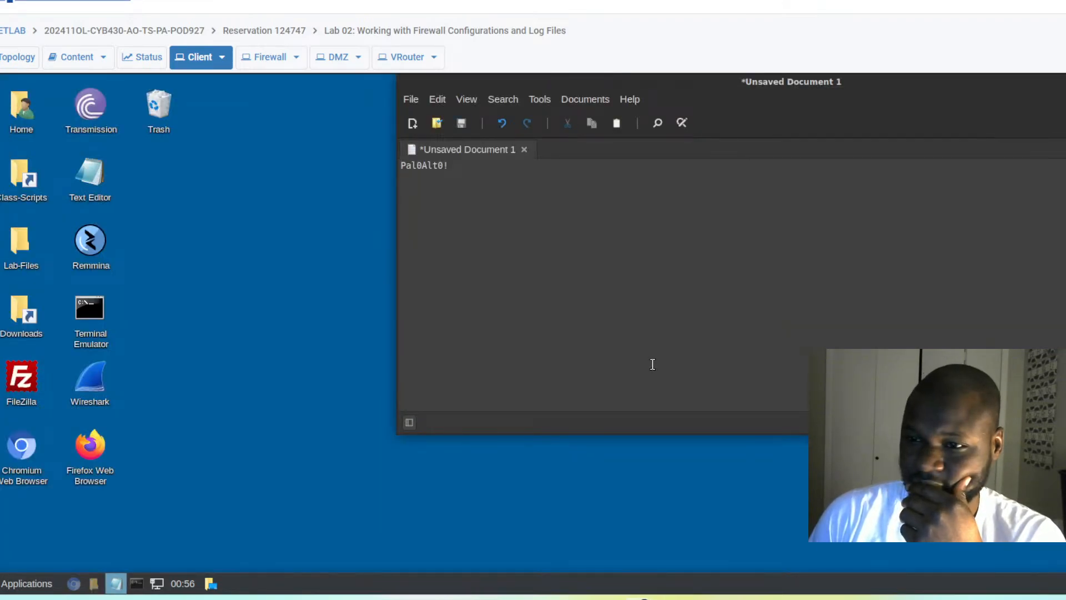
click(74, 583)
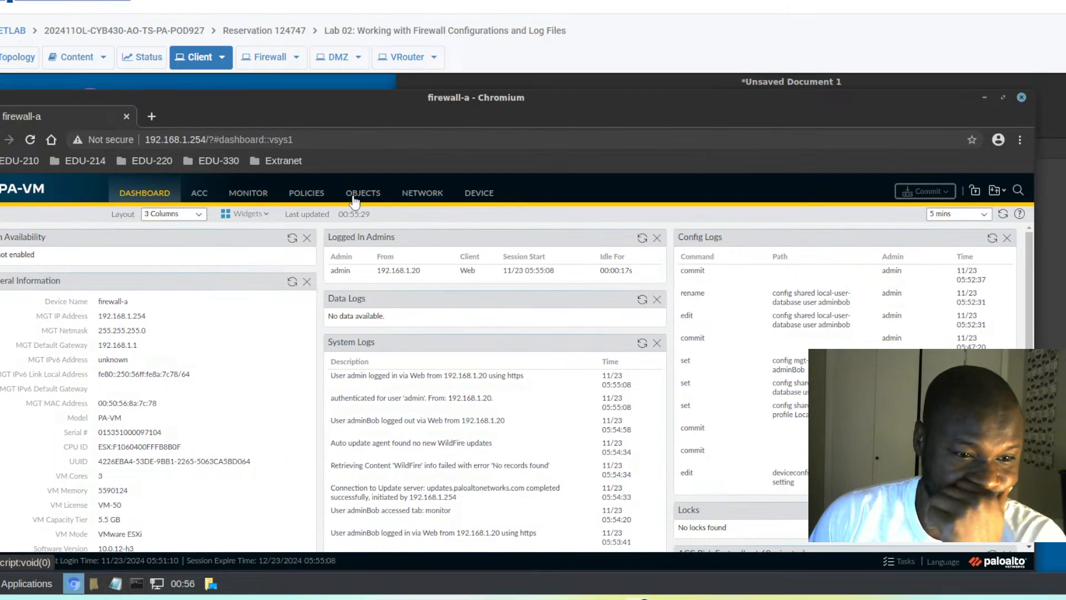
click(475, 194)
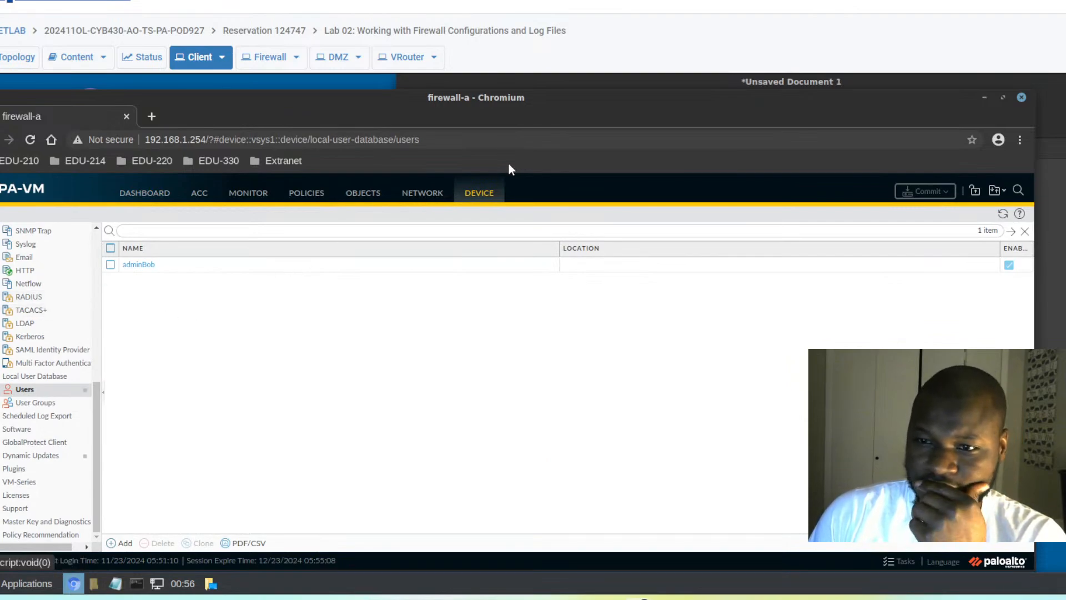
click(482, 194)
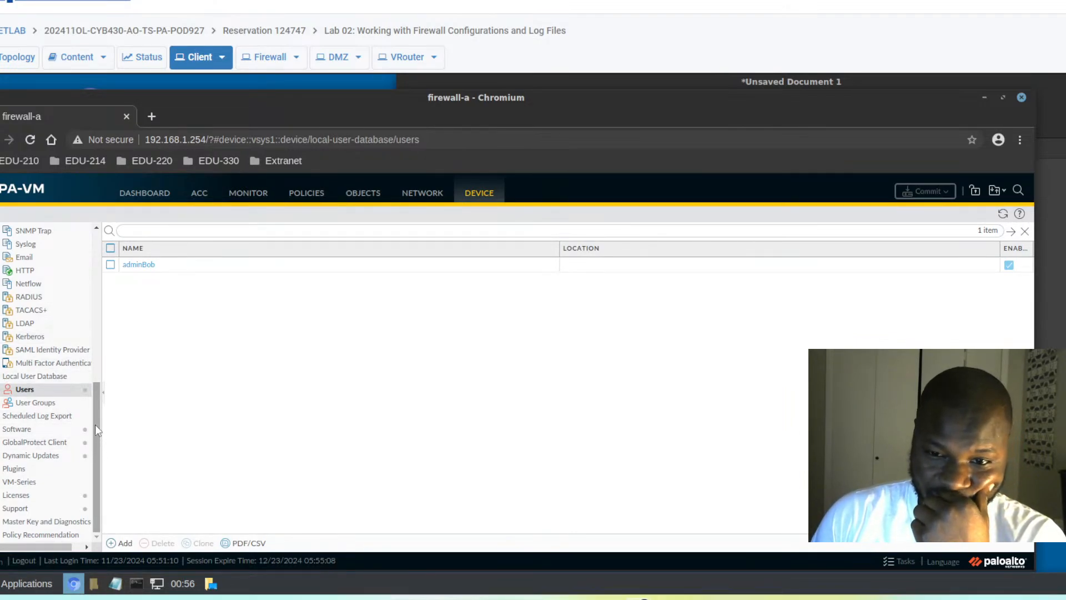
drag(95, 424, 95, 375)
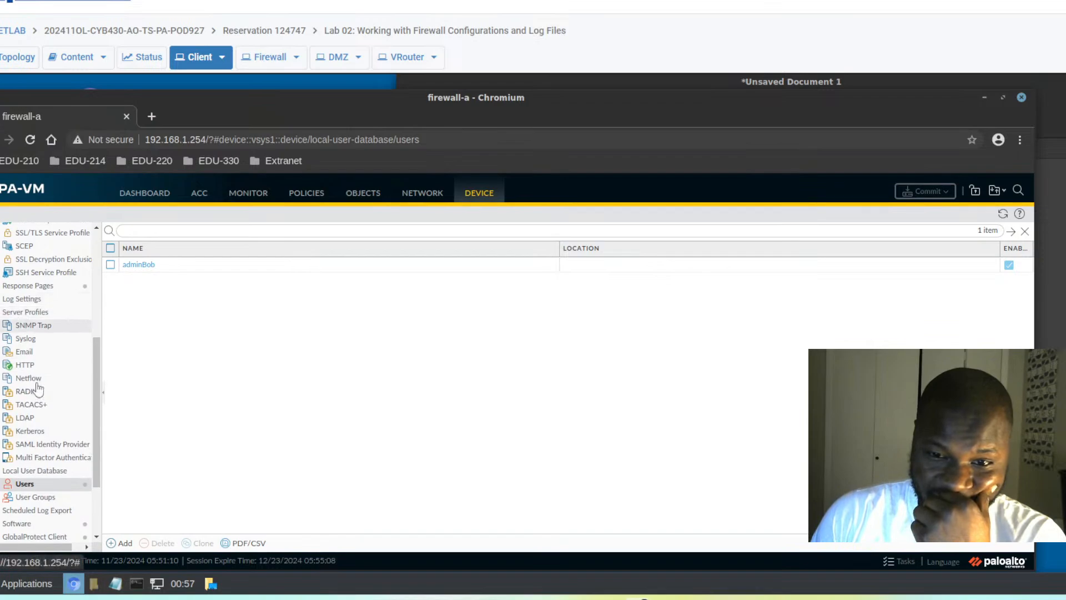
- Add a new LDAP server profile named 'LDAP Server Profile', fixing the typo in the name
click(22, 421)
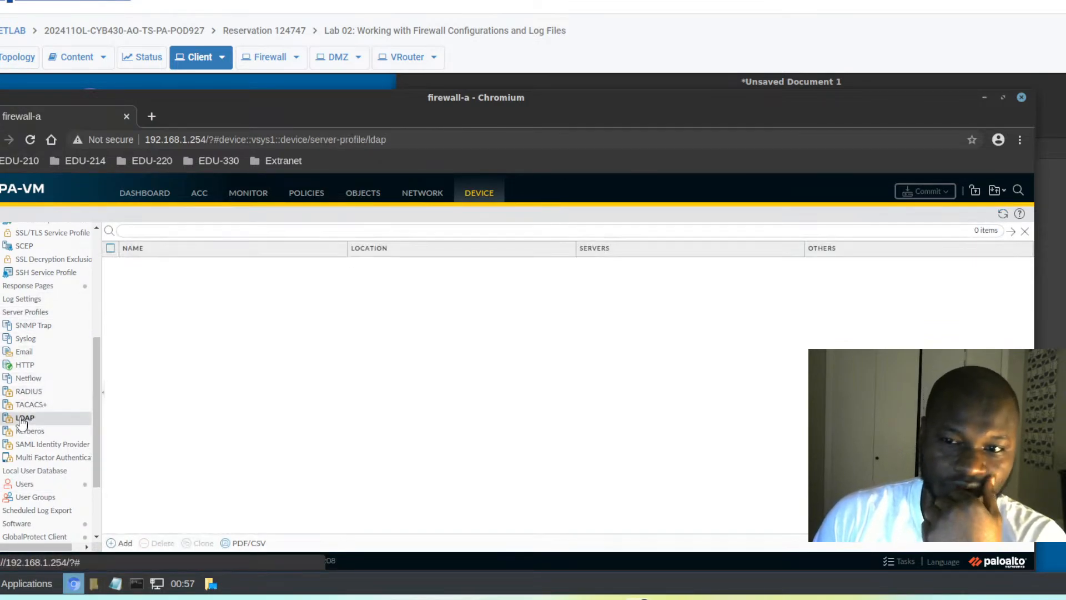
click(119, 544)
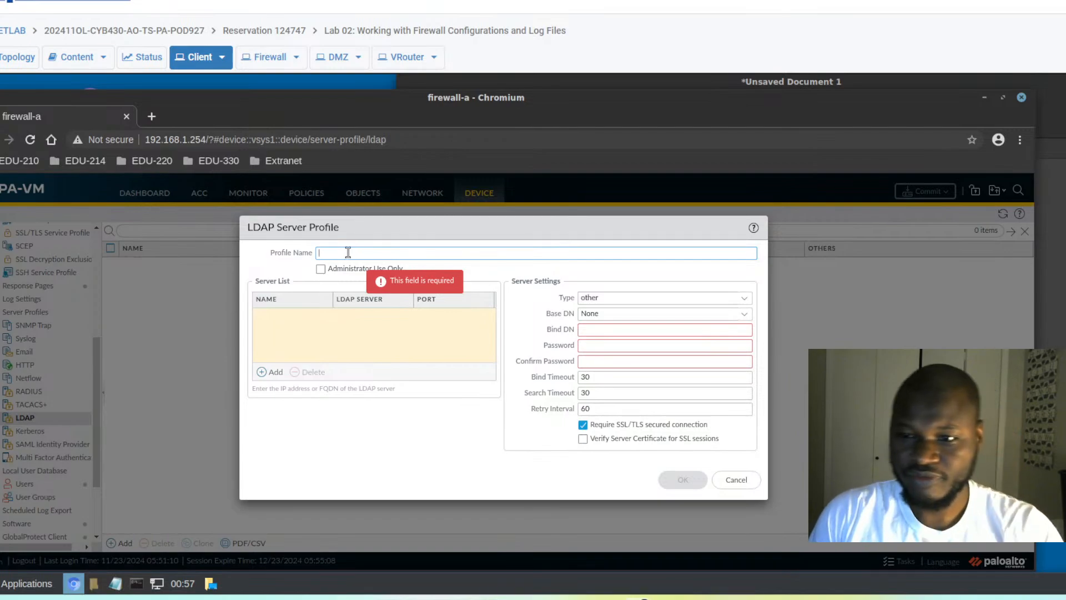
text(L)
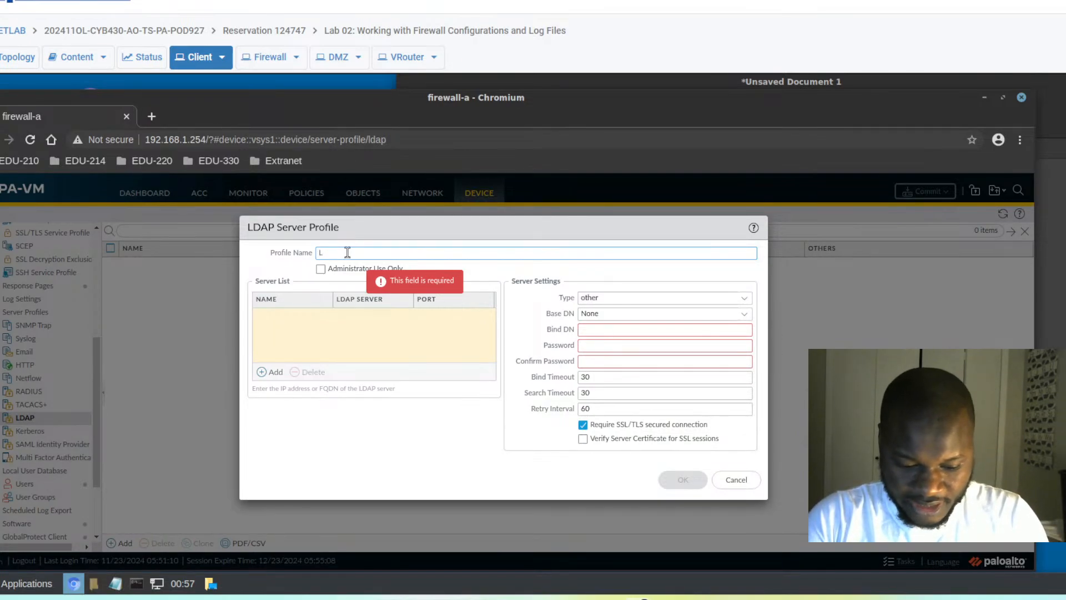
text(DAP)
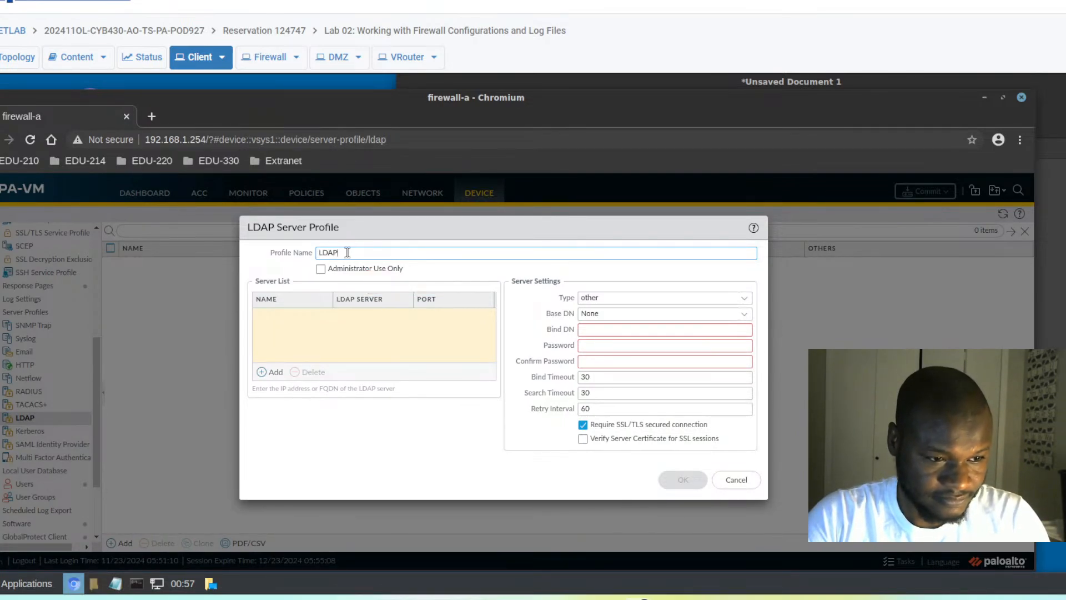
text( Server)
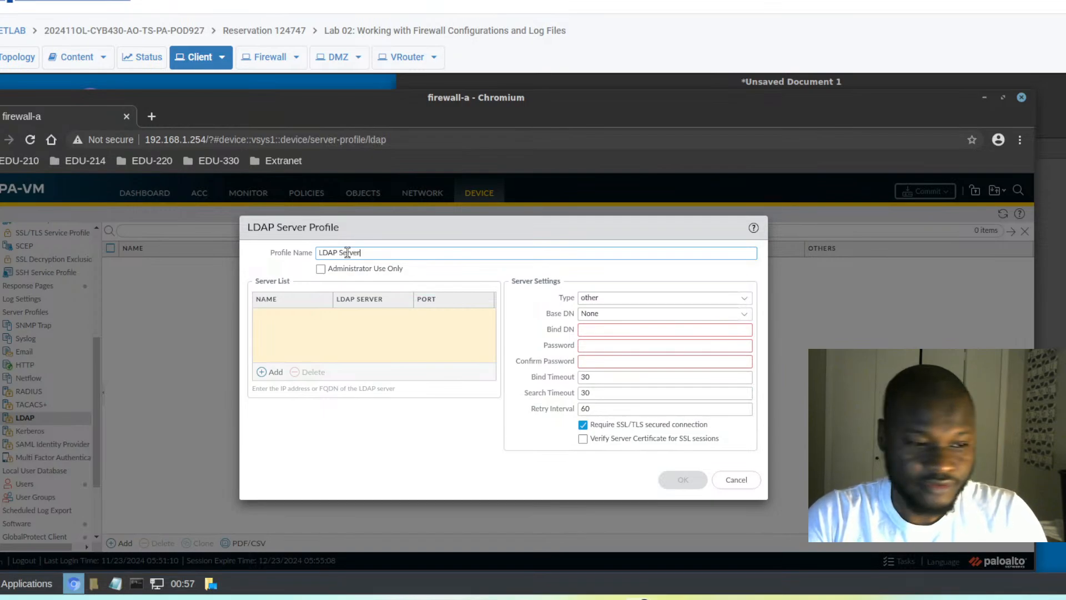
text( Progile)
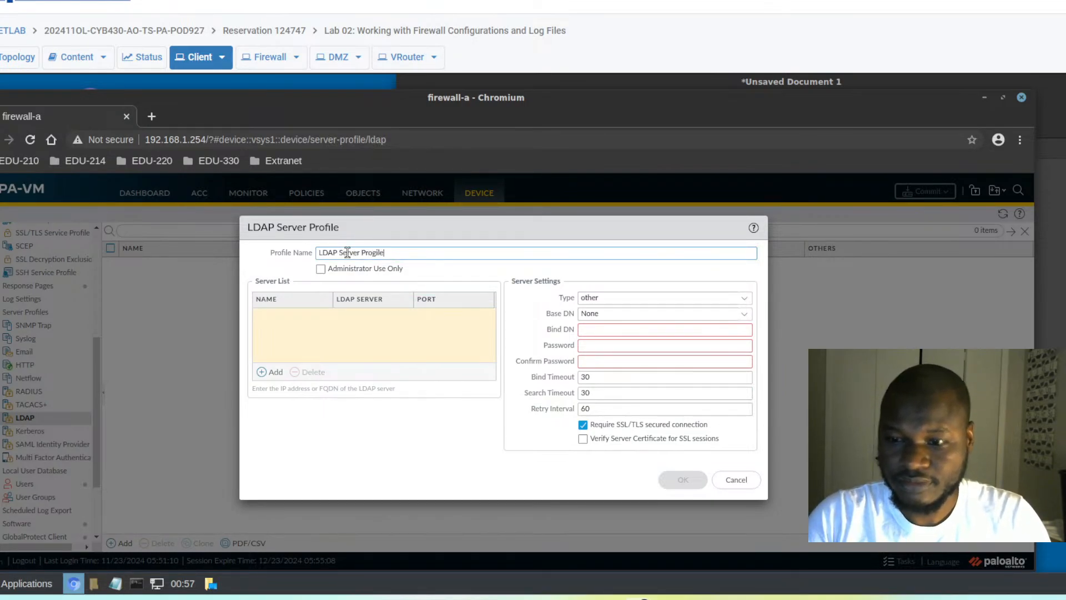
key(BackSpace)
key(BackSpace)
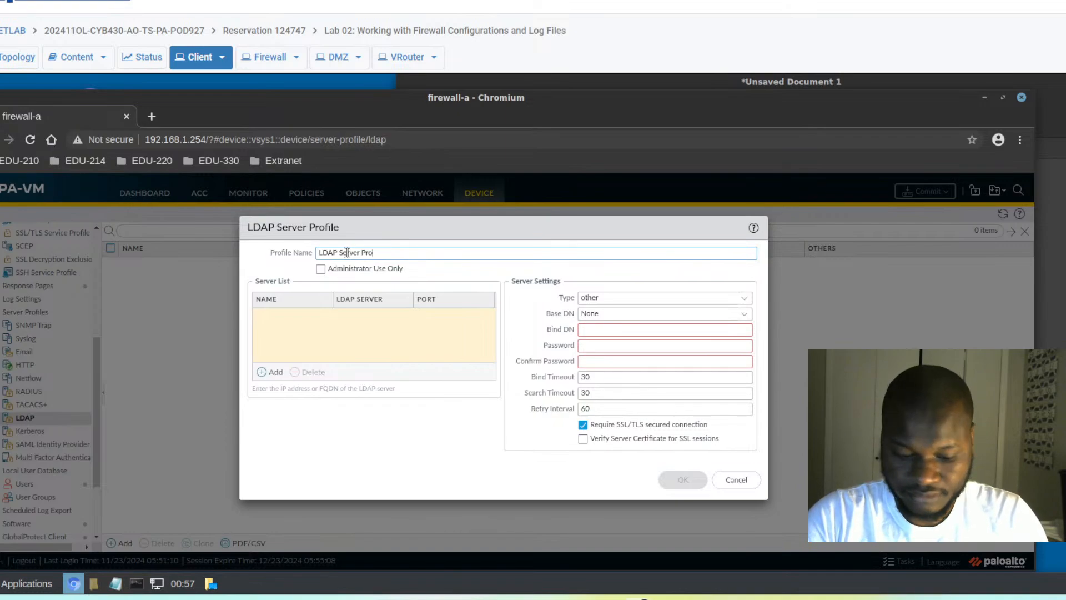
text(file)
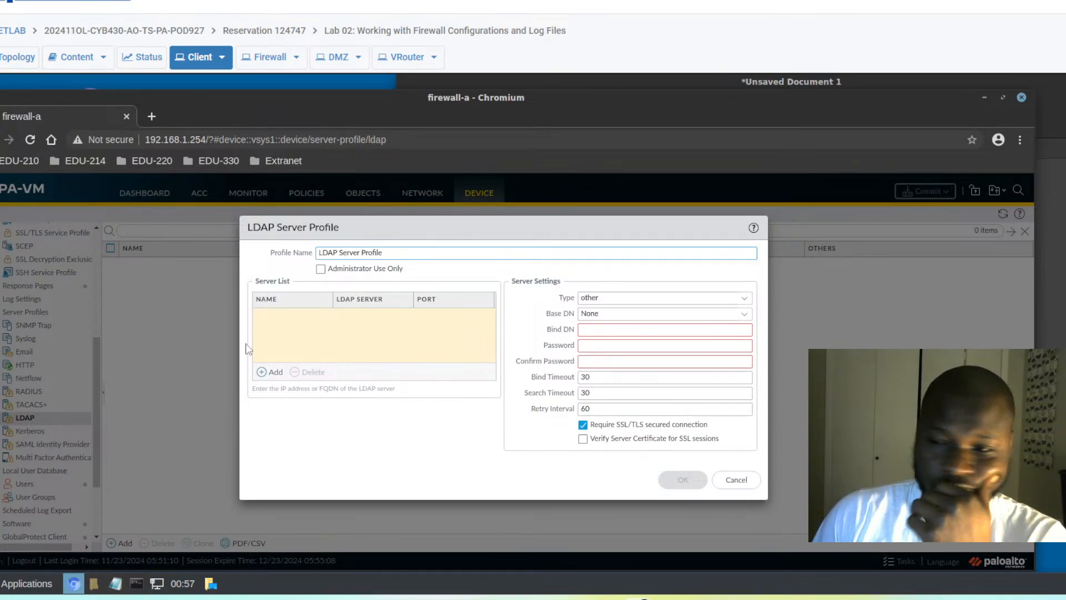
- Add server entry ldap.panw.lab at address 192.168.50.89, keeping port 389
click(261, 373)
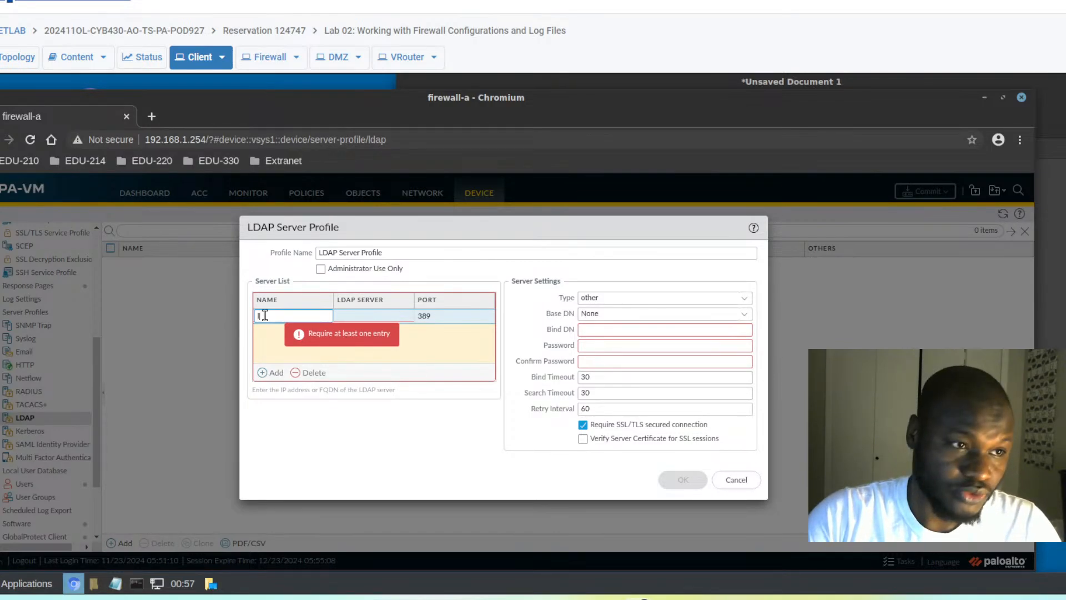
text(ld)
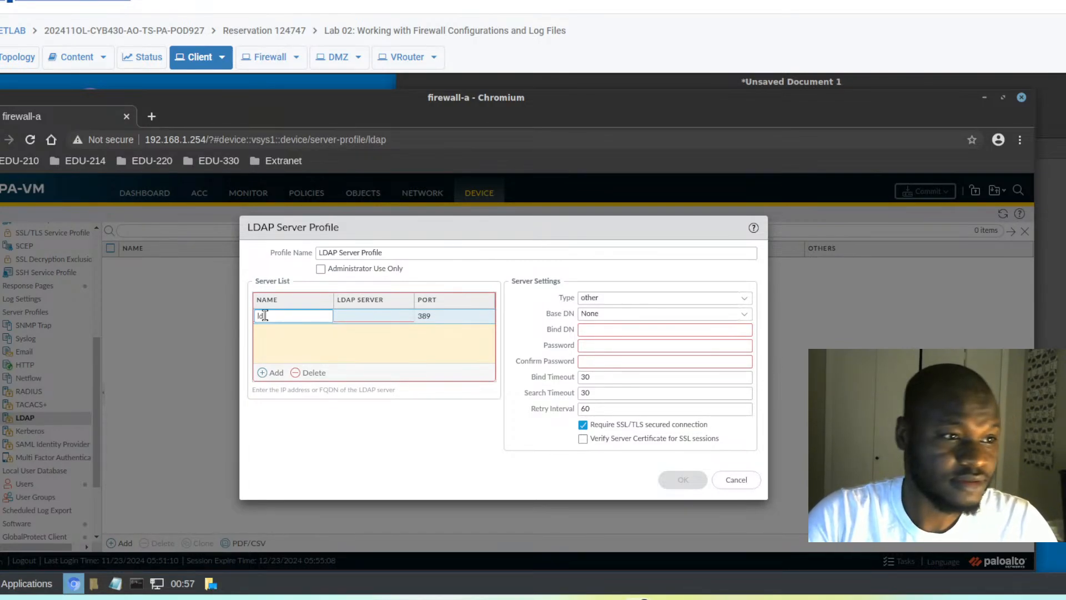
text(ap.pan)
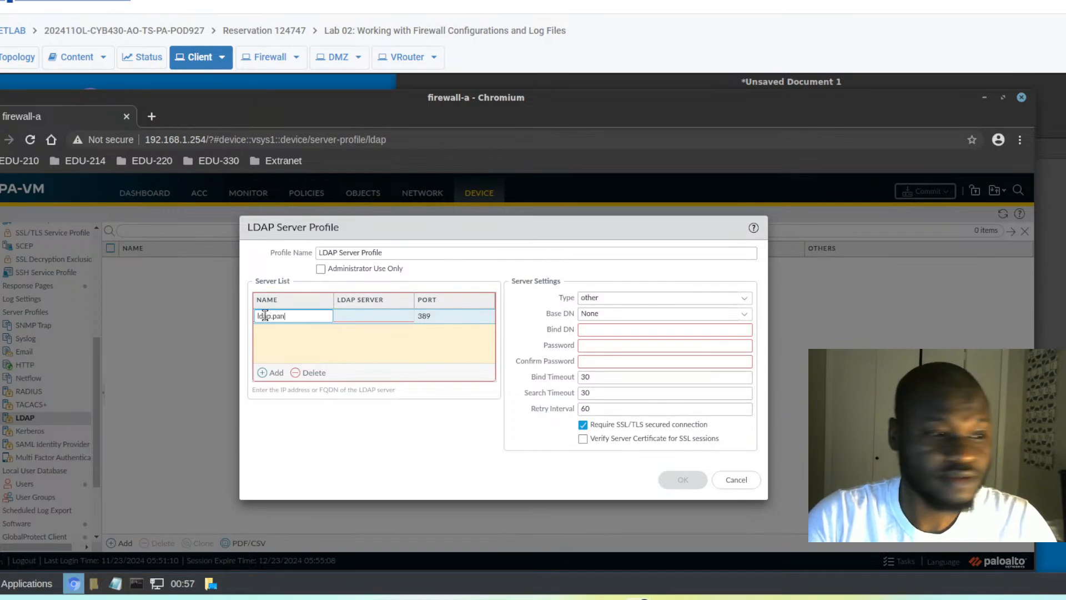
text(w.lab)
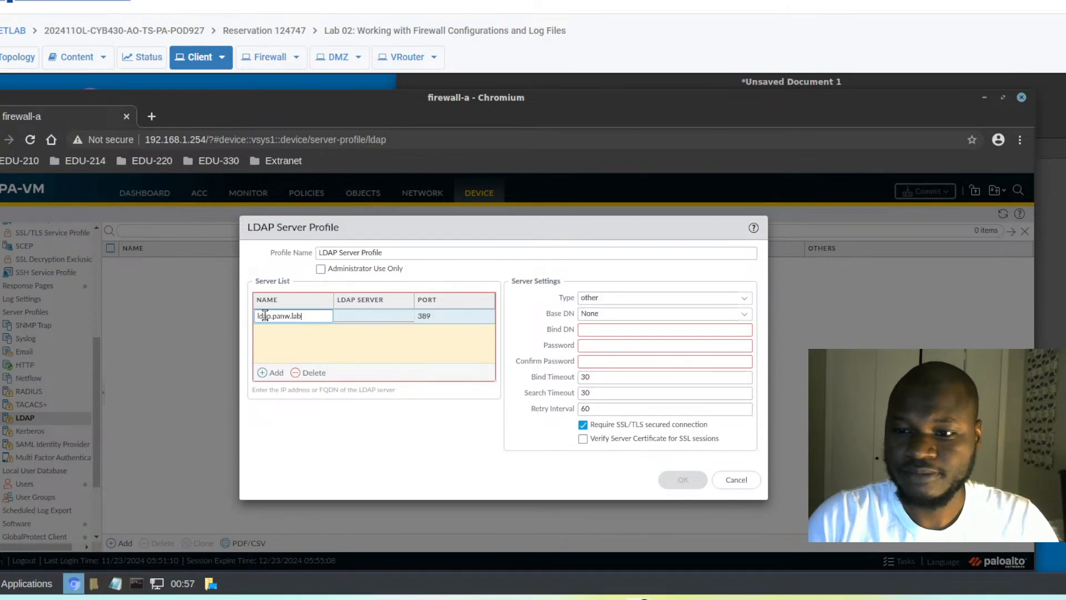
click(357, 320)
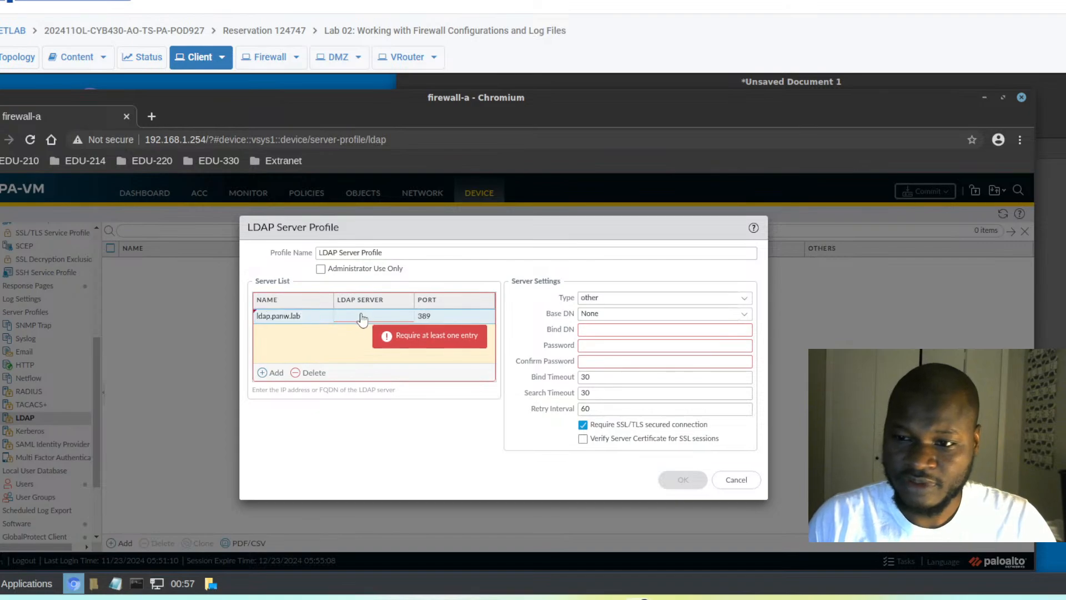
click(349, 316)
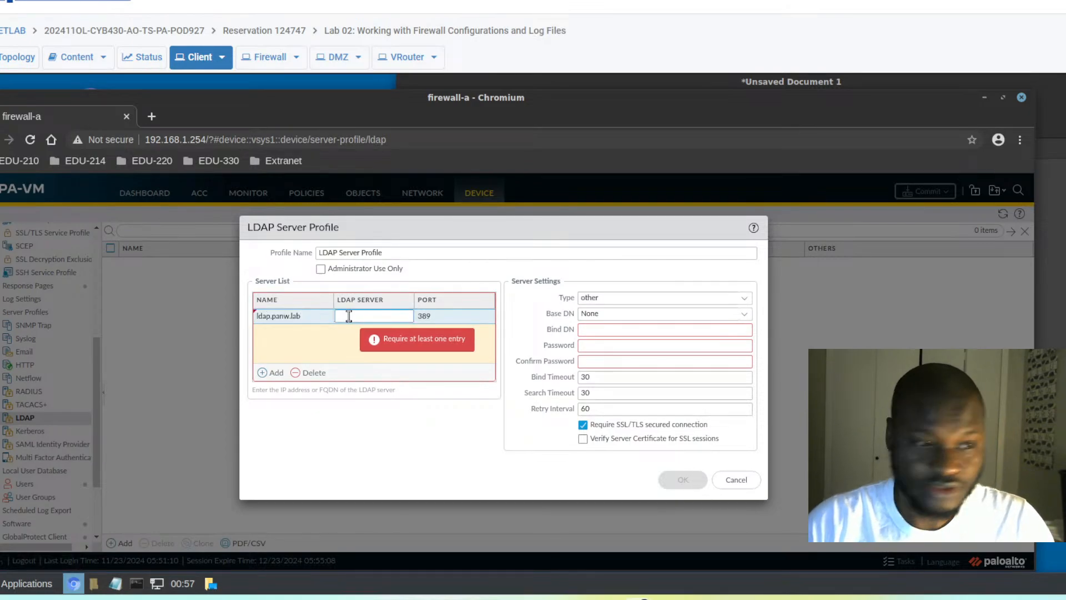
text(192.1)
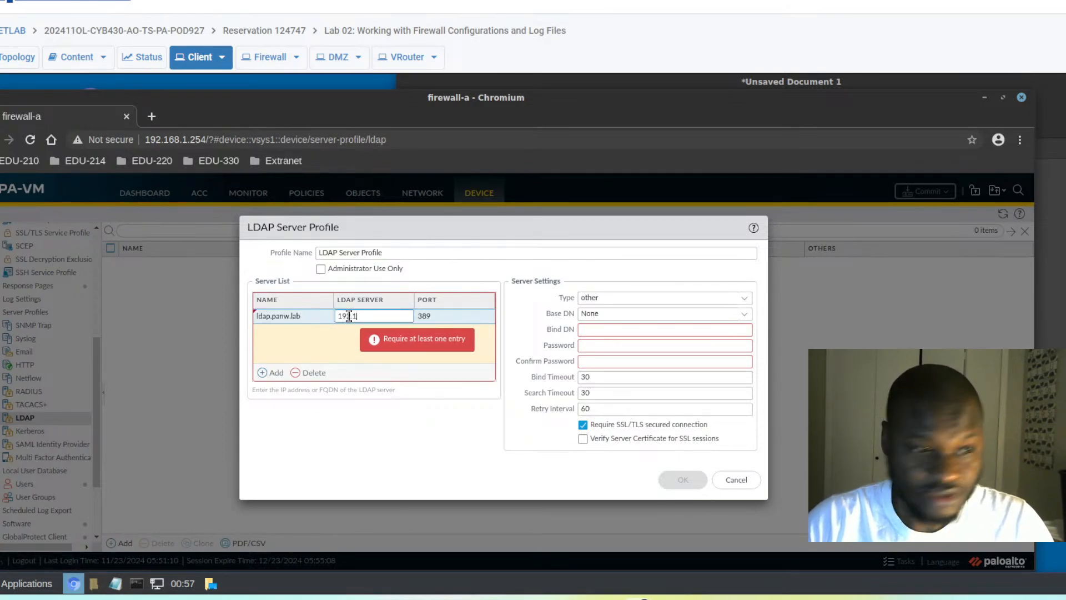
text(68.50)
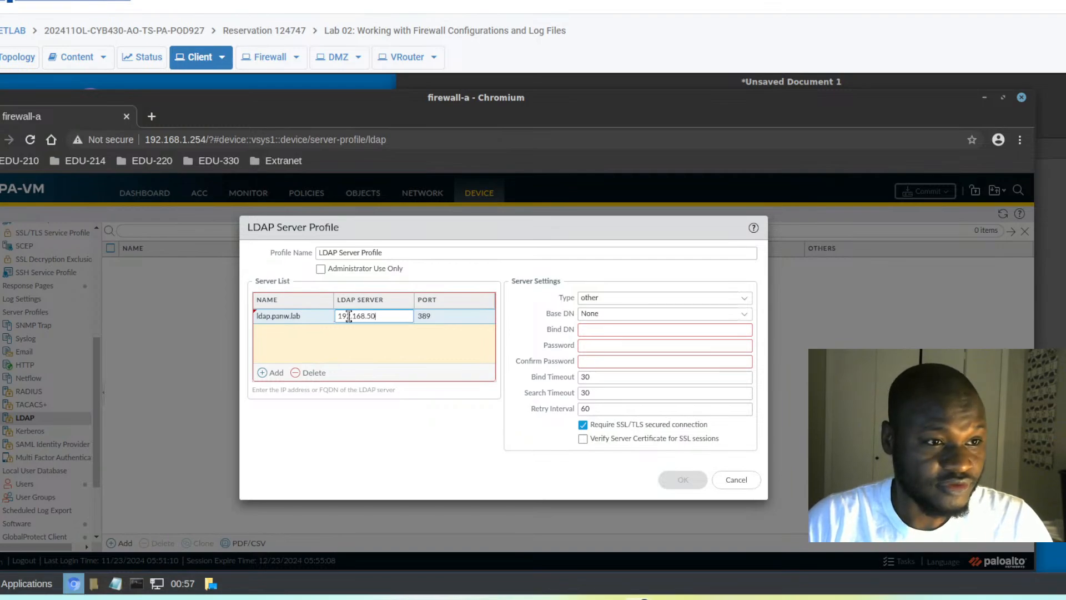
text(.89)
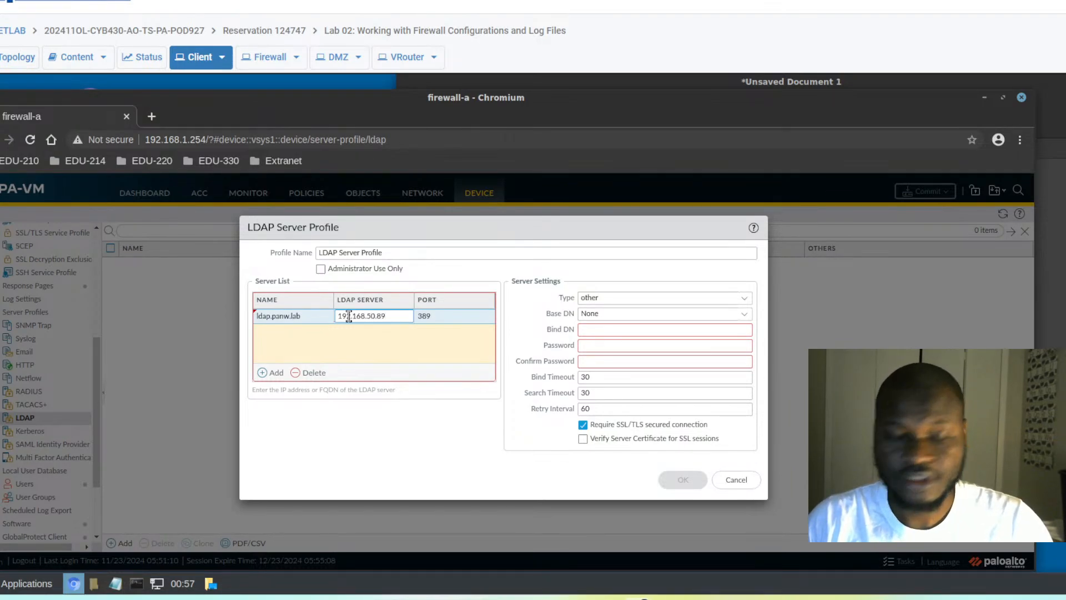
click(263, 373)
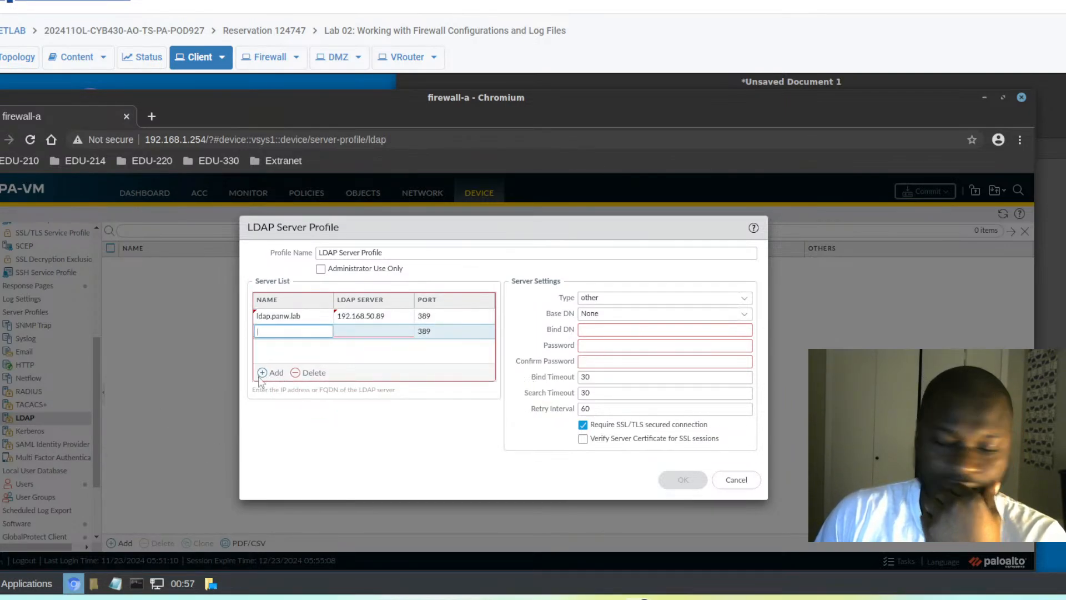
- Delete the extra empty row so only ldap.panw.lab remains in the server list
click(303, 316)
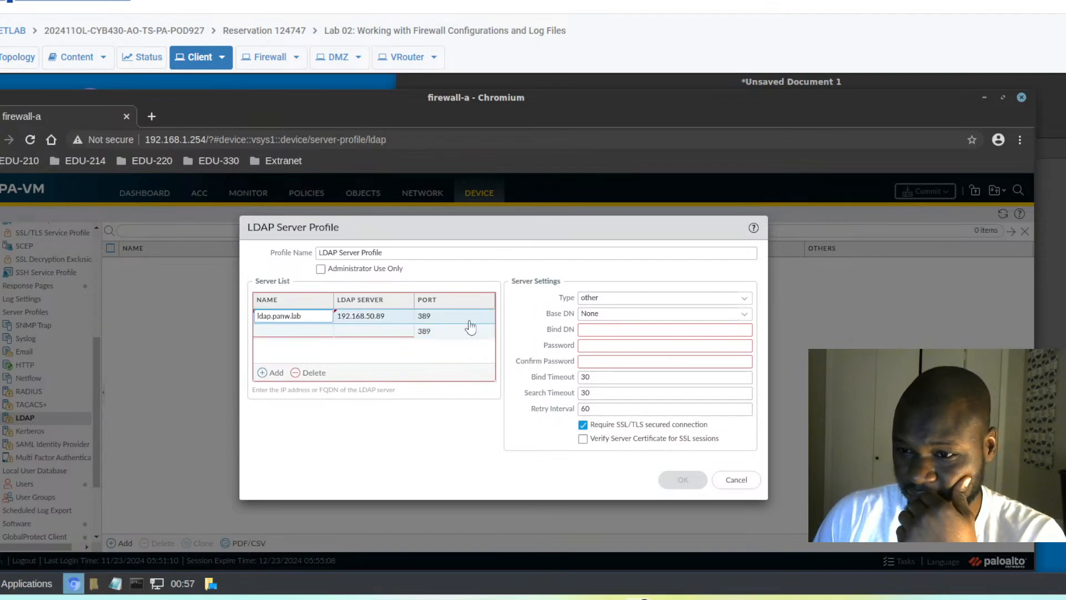
click(328, 333)
click(311, 372)
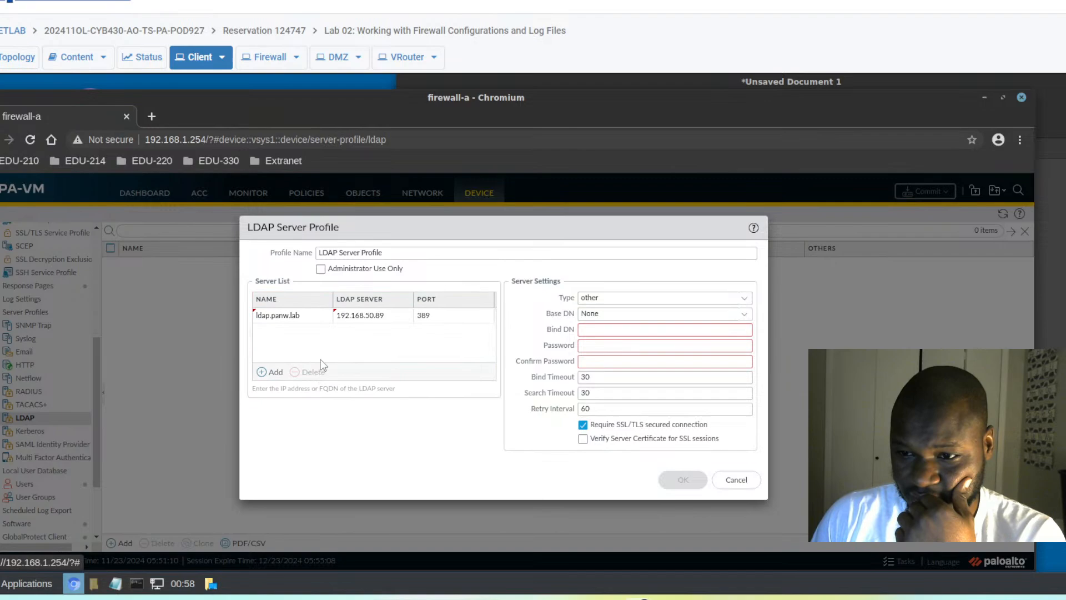
click(320, 321)
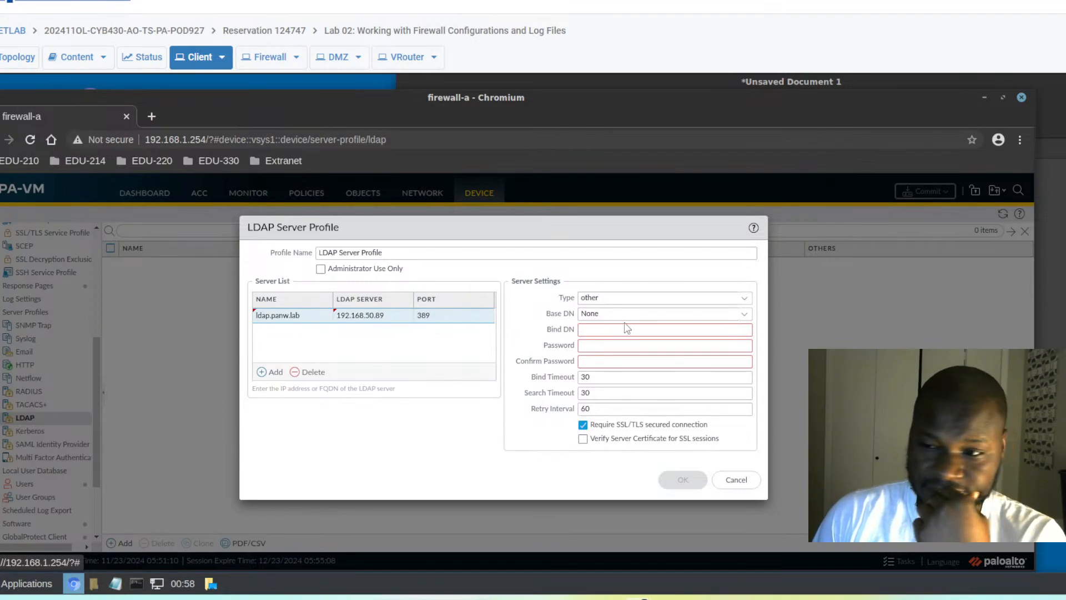
- Replace the Base DN value None with dc=panw,dc=lab
click(745, 316)
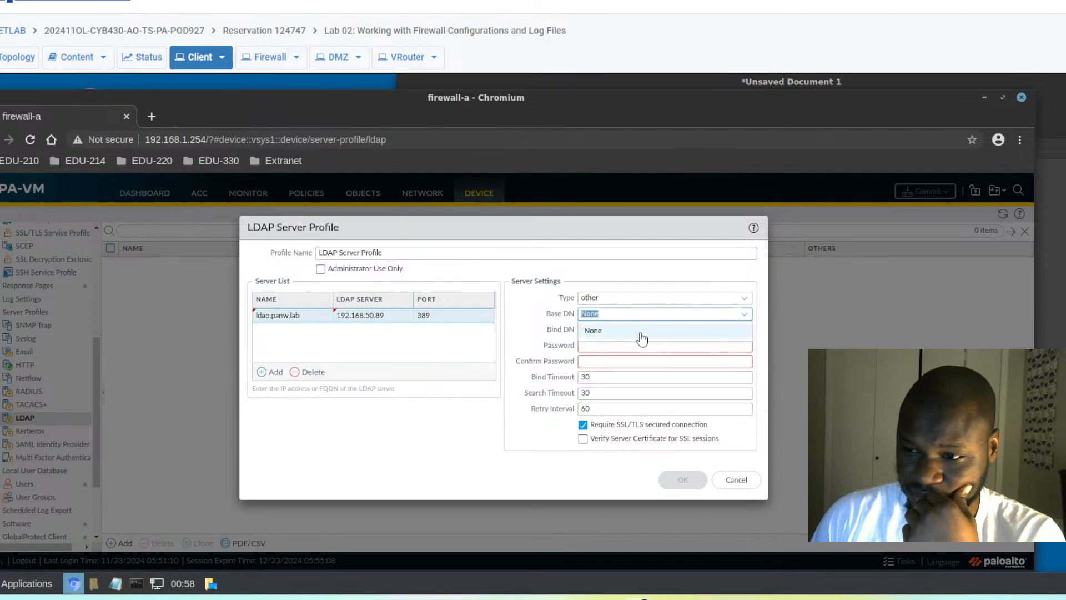
click(613, 315)
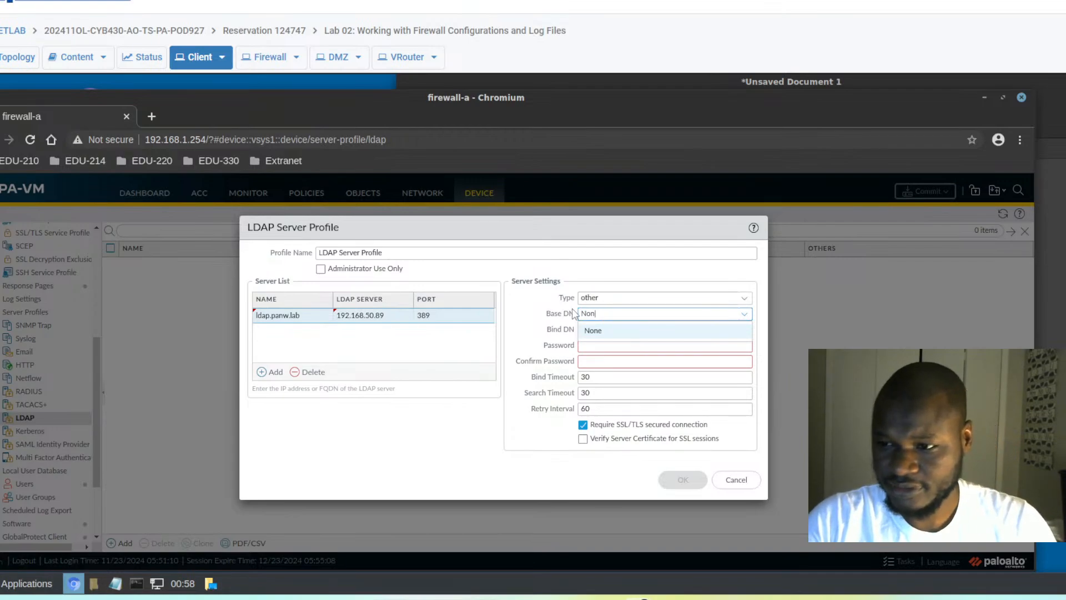
key(BackSpace)
key(BackSpace)
key(BackSpace)
text(d)
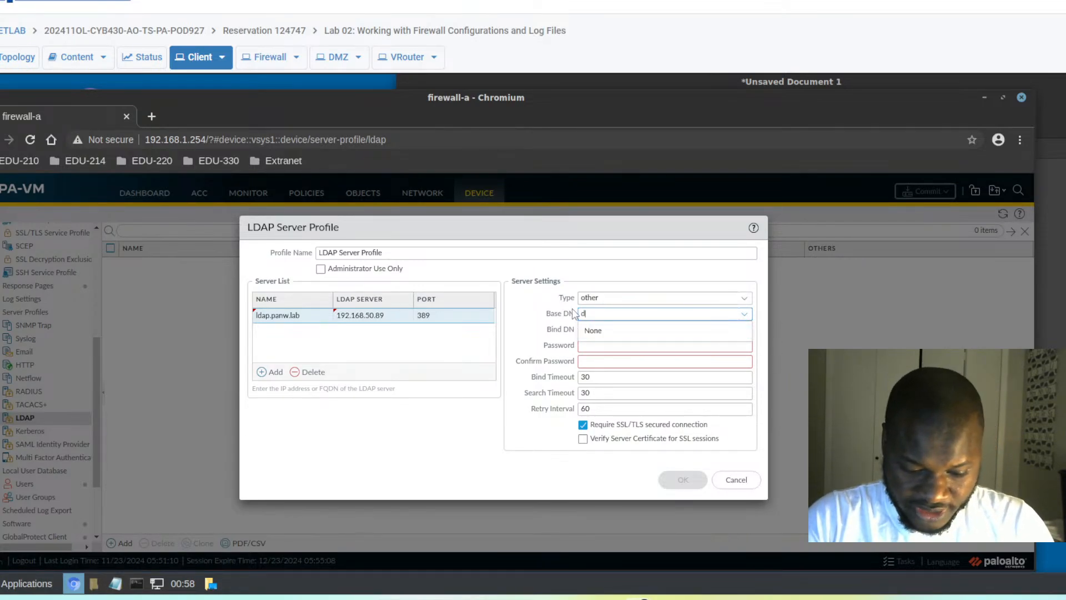
text(c=)
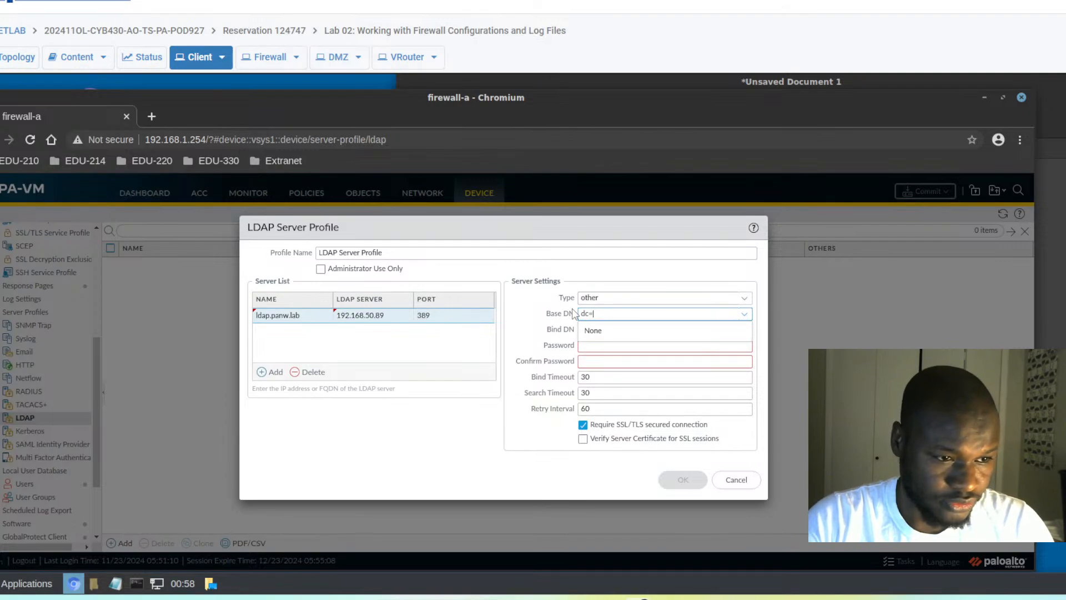
text(pan)
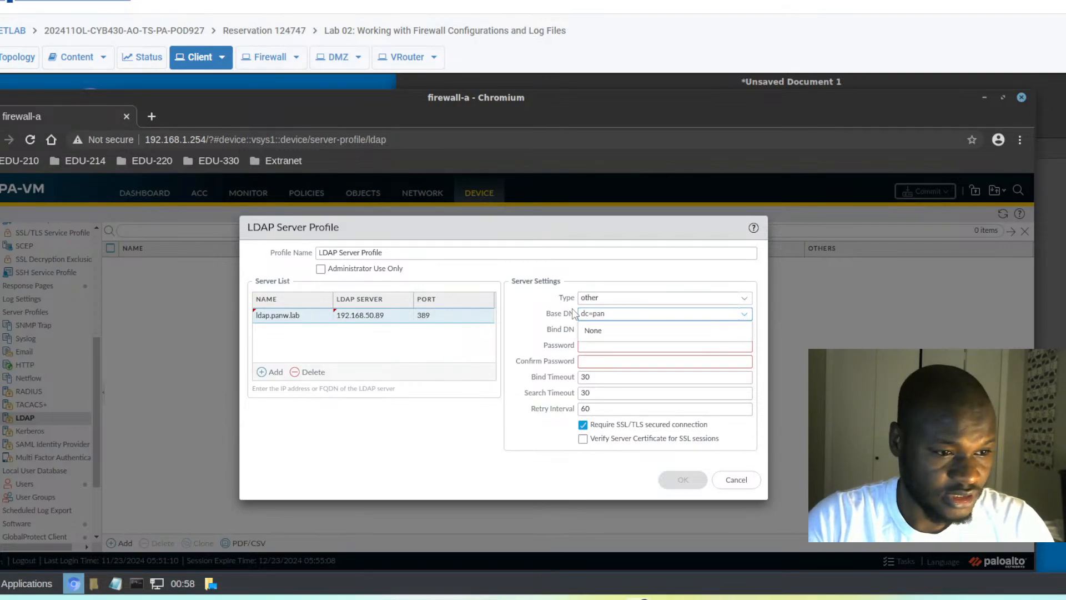
text(w,dc)
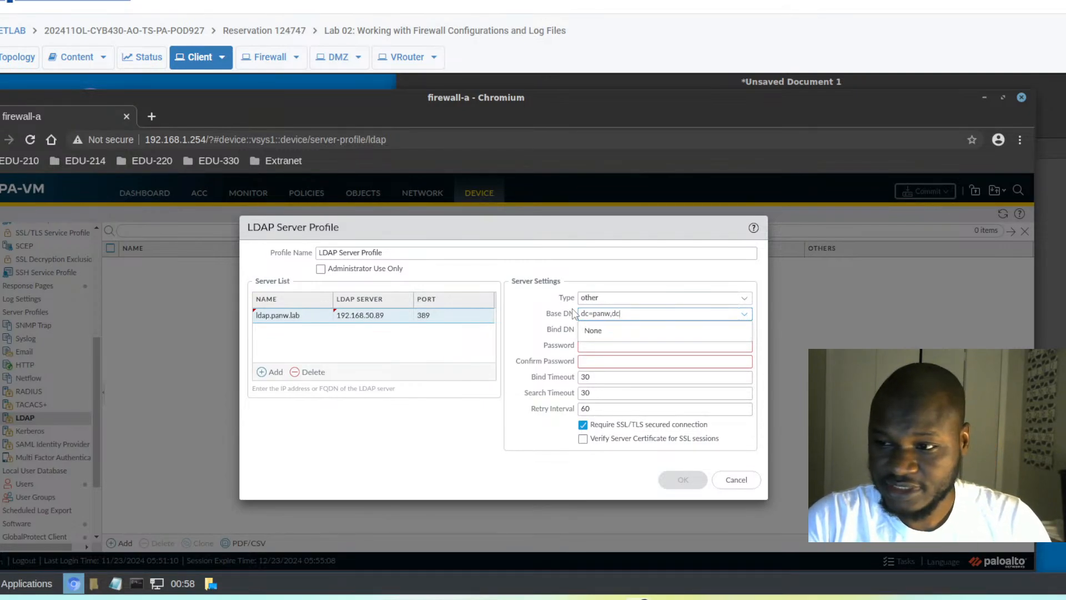
text(=lab)
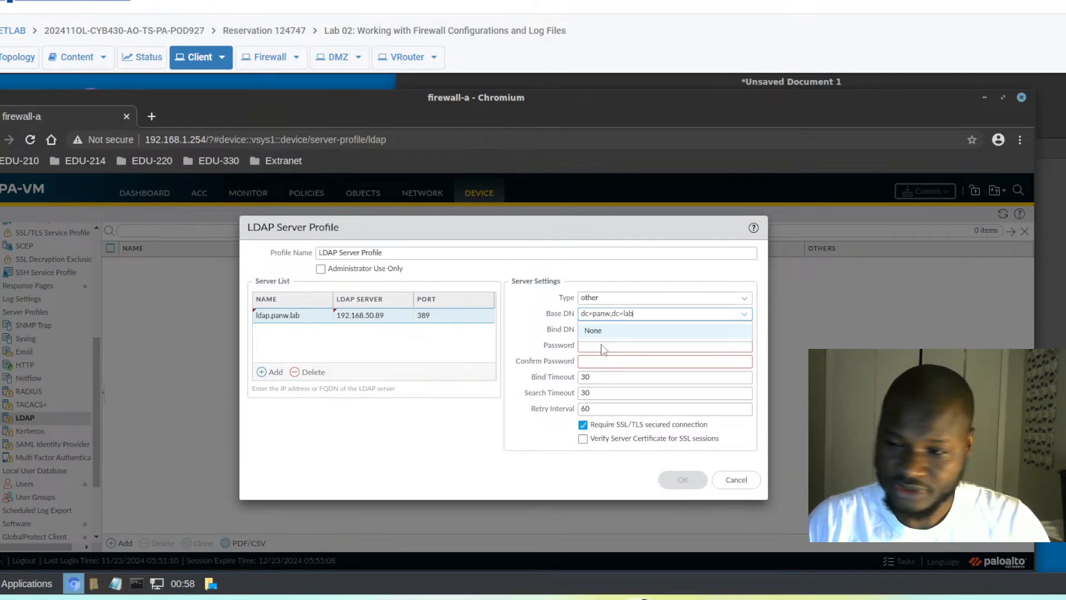
click(541, 346)
- Set Bind DN cn=admin,dc=panw,dc=lab, paste and confirm the bind password, and disable Require SSL/TLS
click(593, 330)
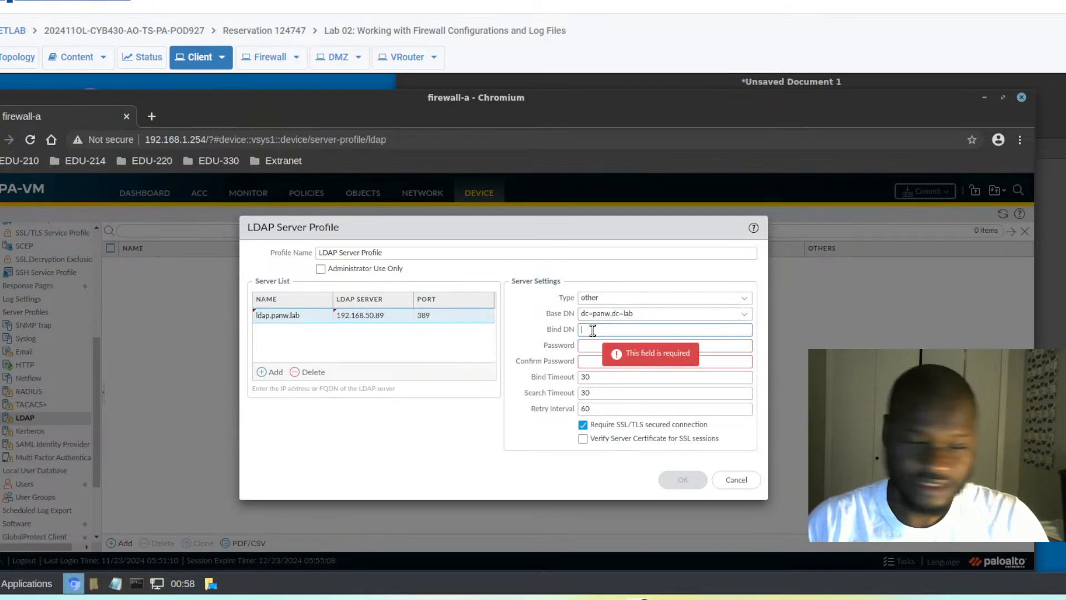
text(cn)
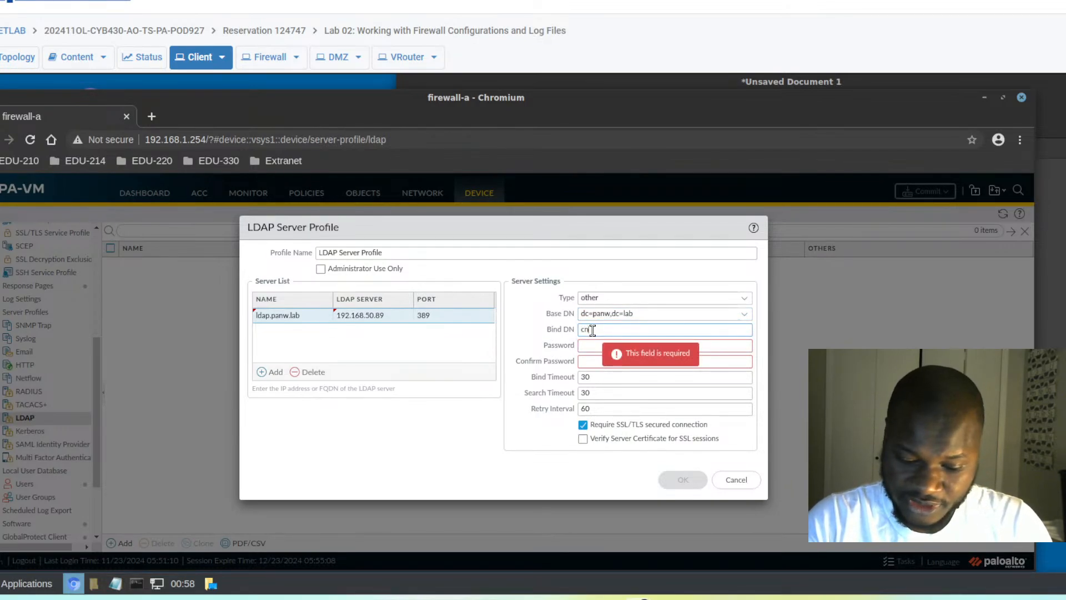
text(=admin)
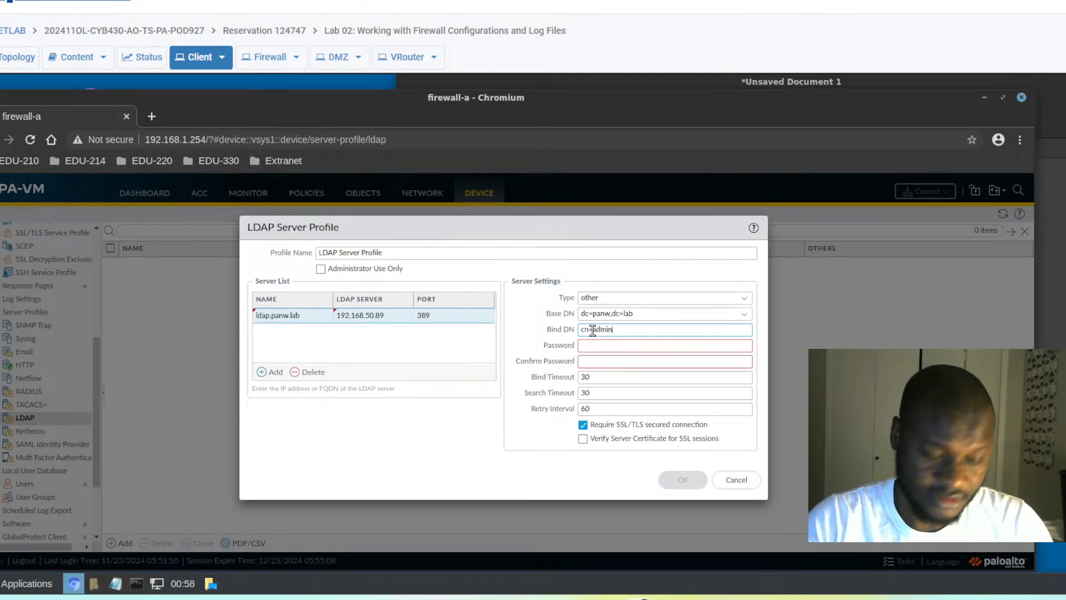
text(,dc)
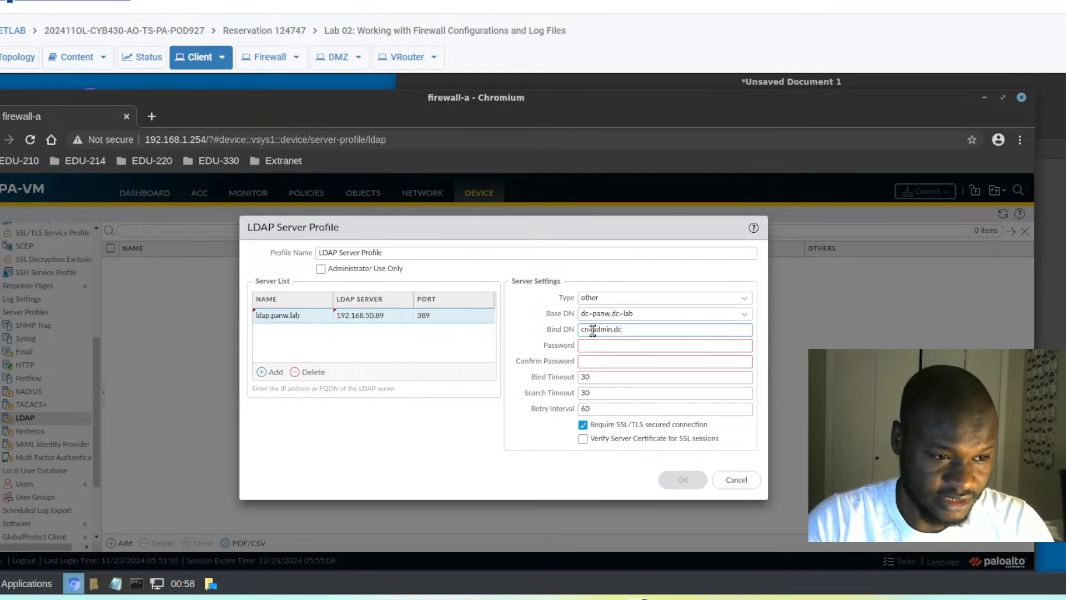
text(=p)
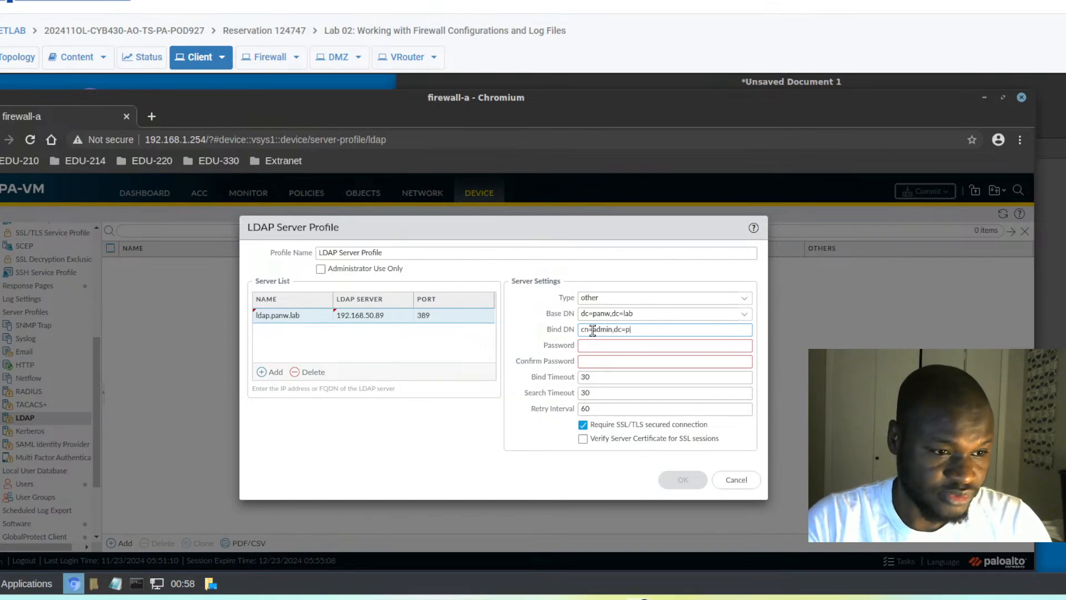
text(anw)
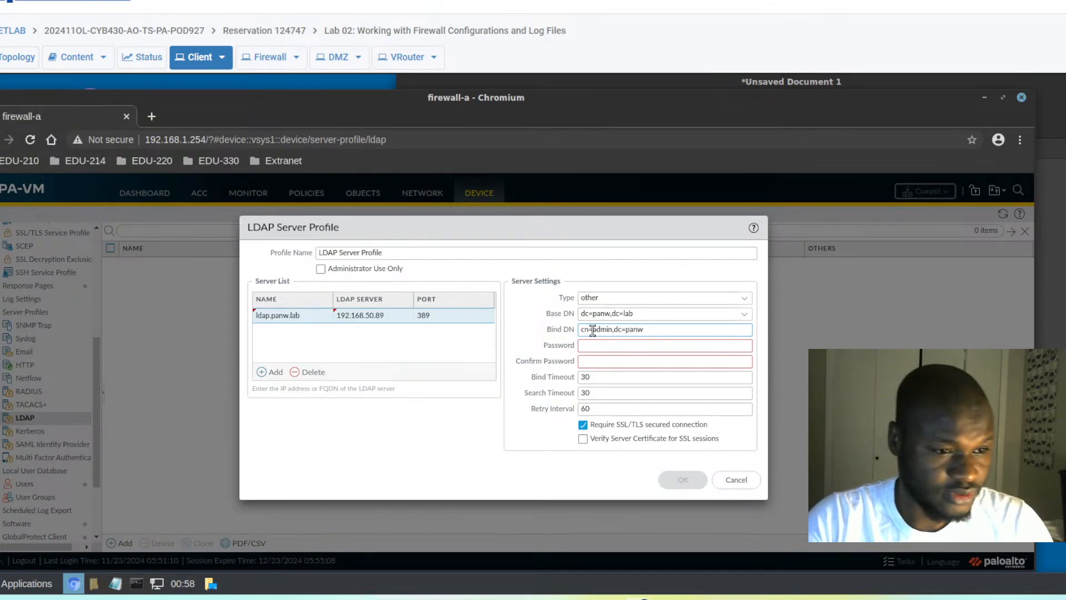
text(,dc=lab)
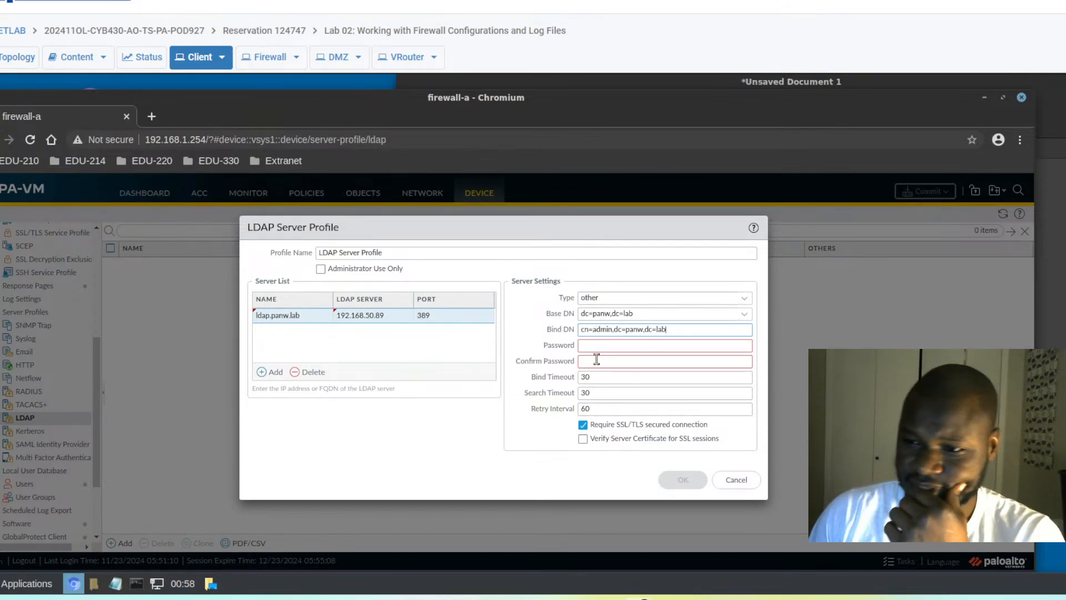
click(592, 347)
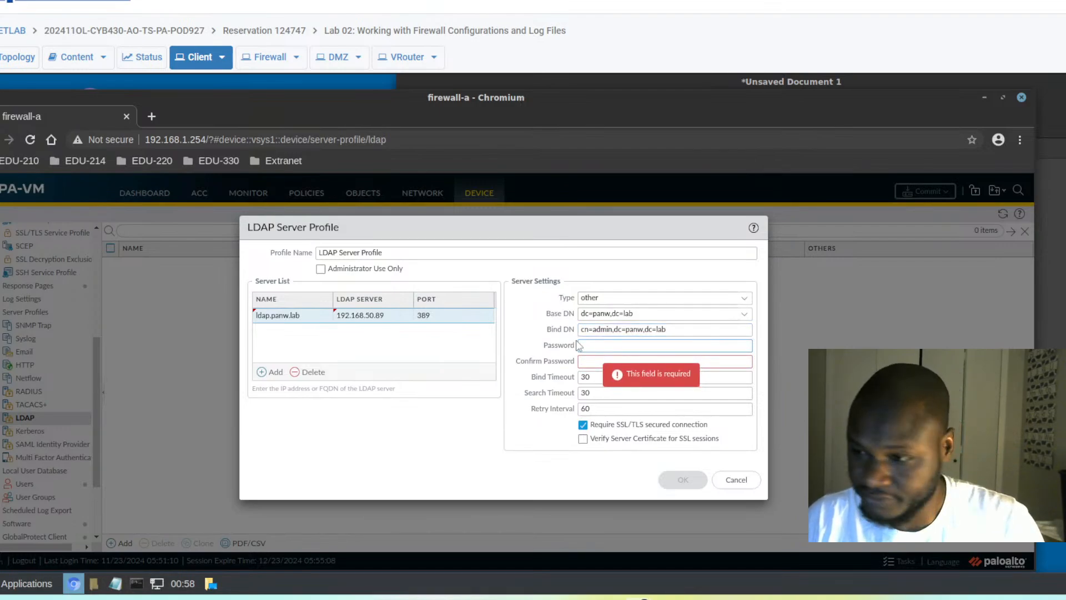
key(ctrl+v)
click(586, 360)
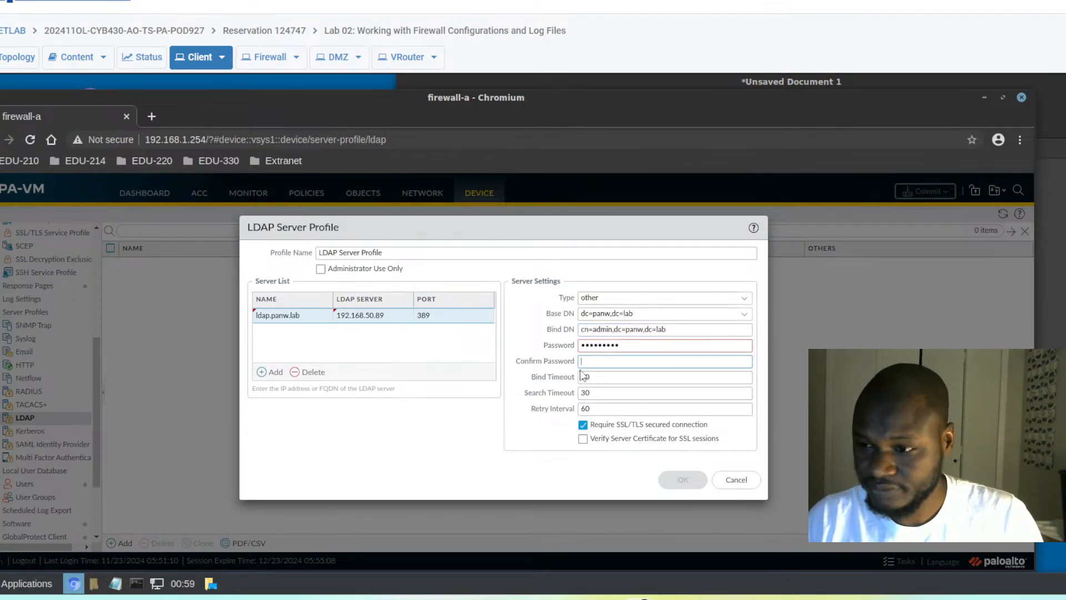
key(ctrl+v)
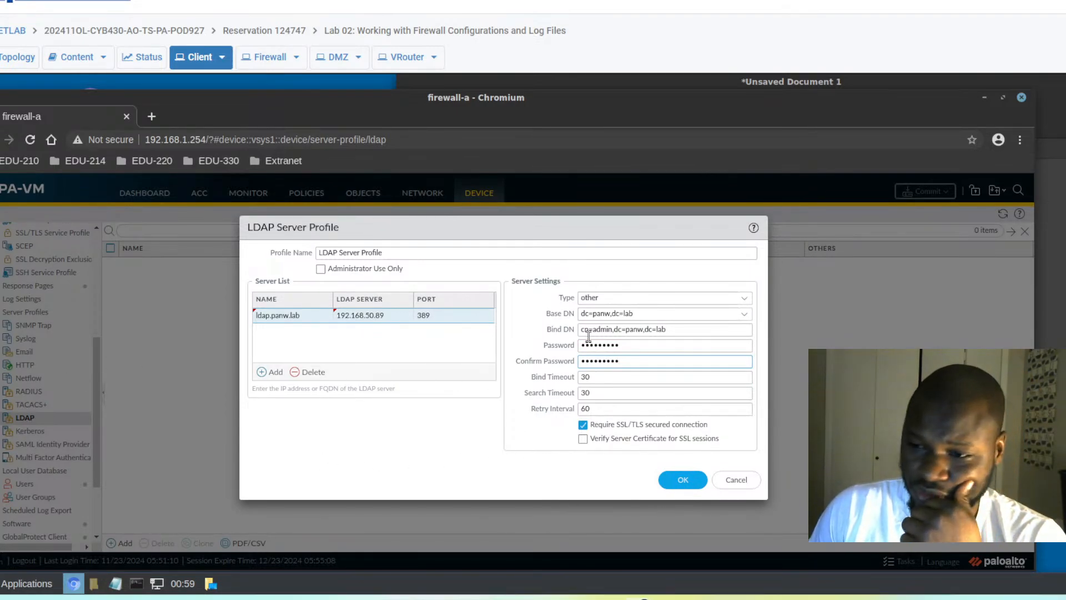
click(583, 425)
- Save the LDAP Server Profile and scroll the Device sidebar up toward Authentication Profile
click(681, 481)
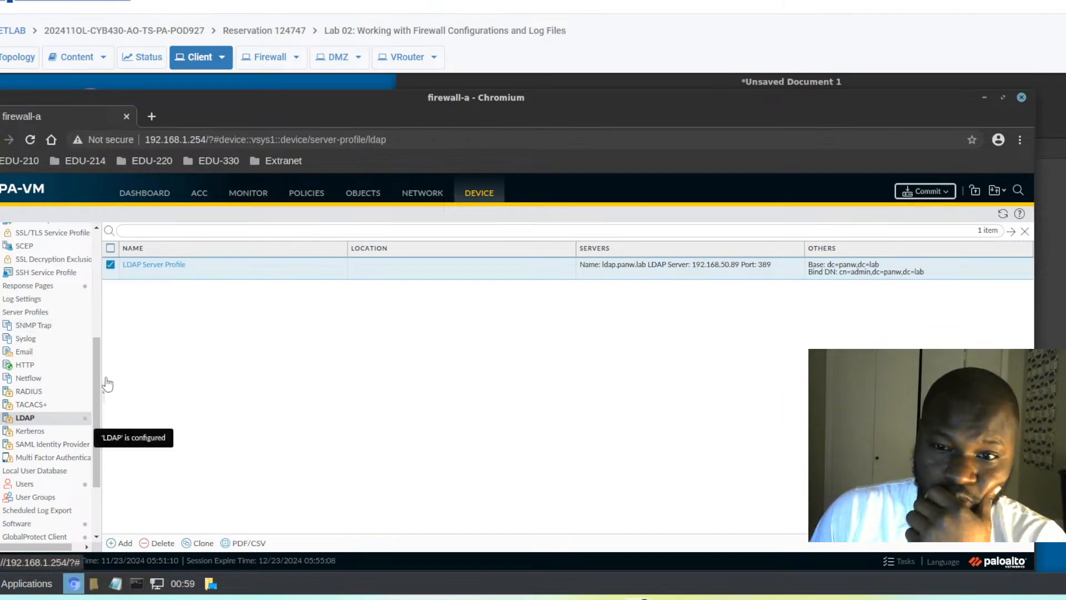
scroll(98, 364, up, 2)
scroll(102, 351, up, 4)
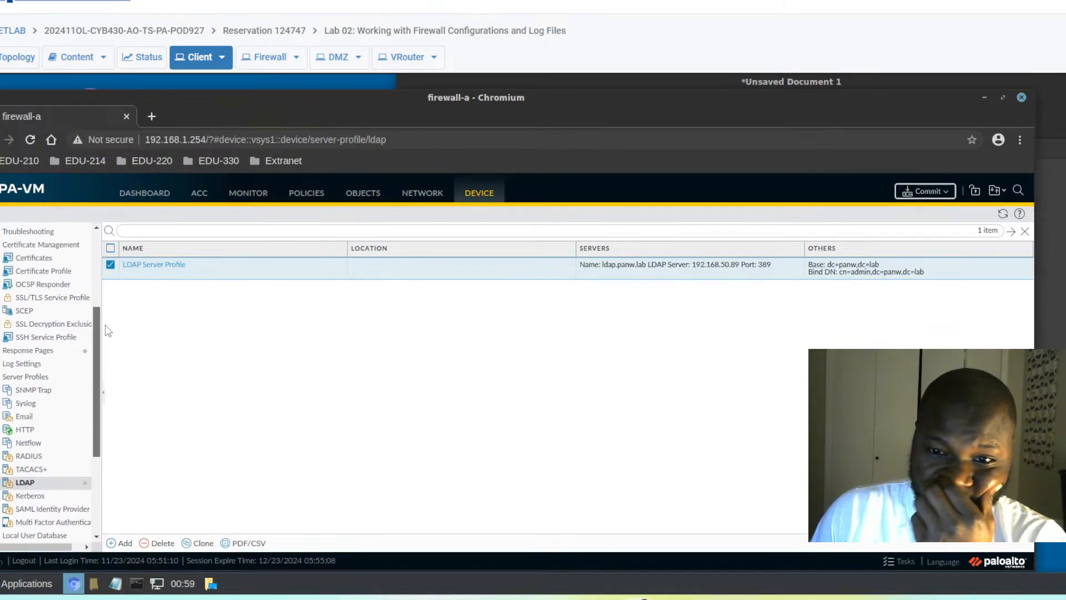
scroll(111, 310, up, 4)
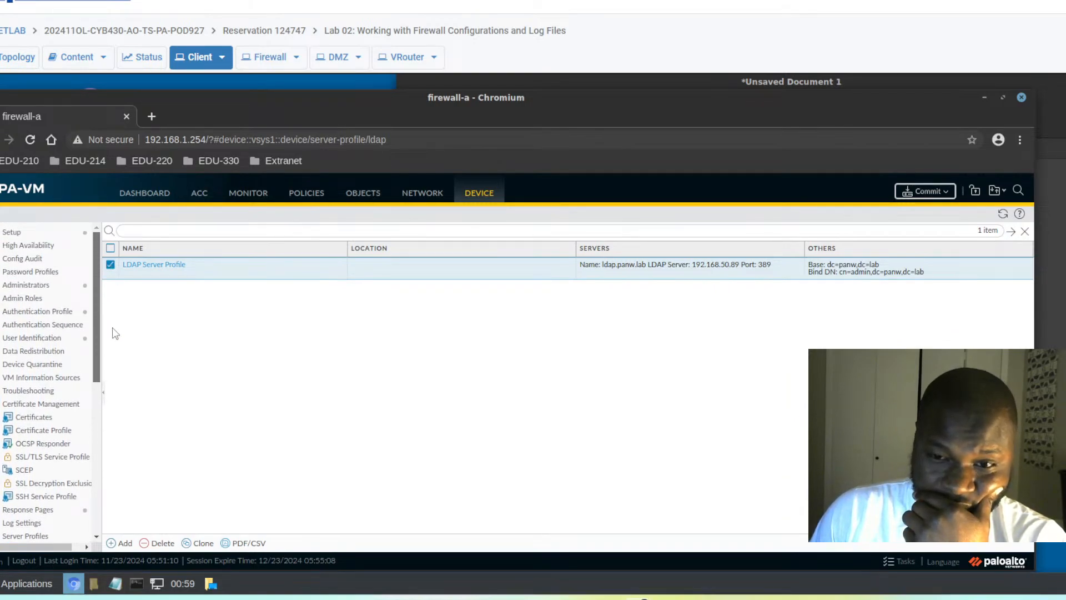
scroll(112, 389, down, 10)
scroll(112, 389, up, 2)
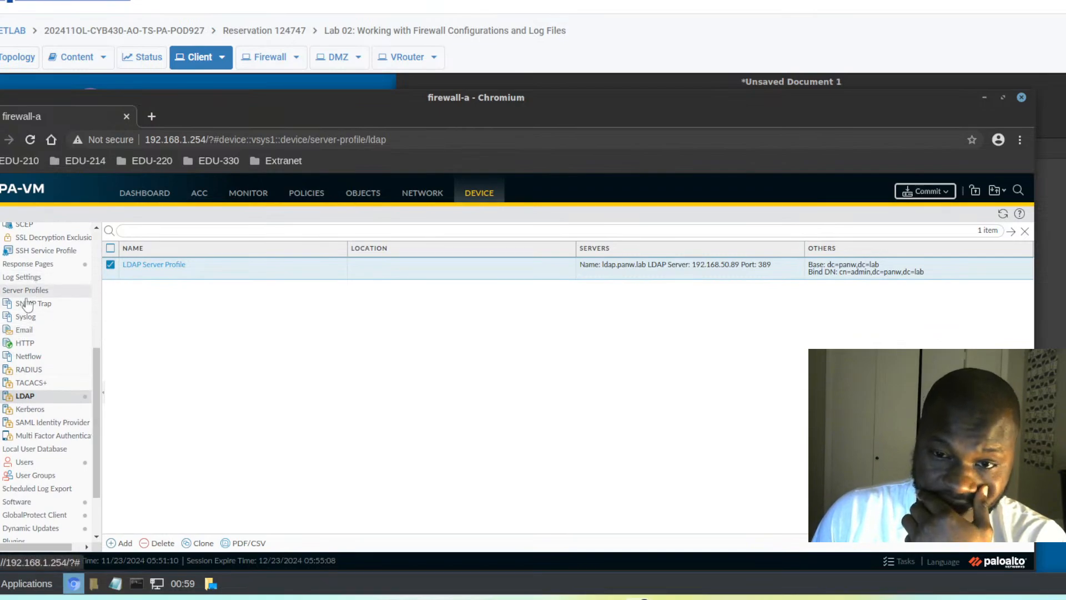
scroll(104, 333, up, 5)
scroll(104, 333, up, 4)
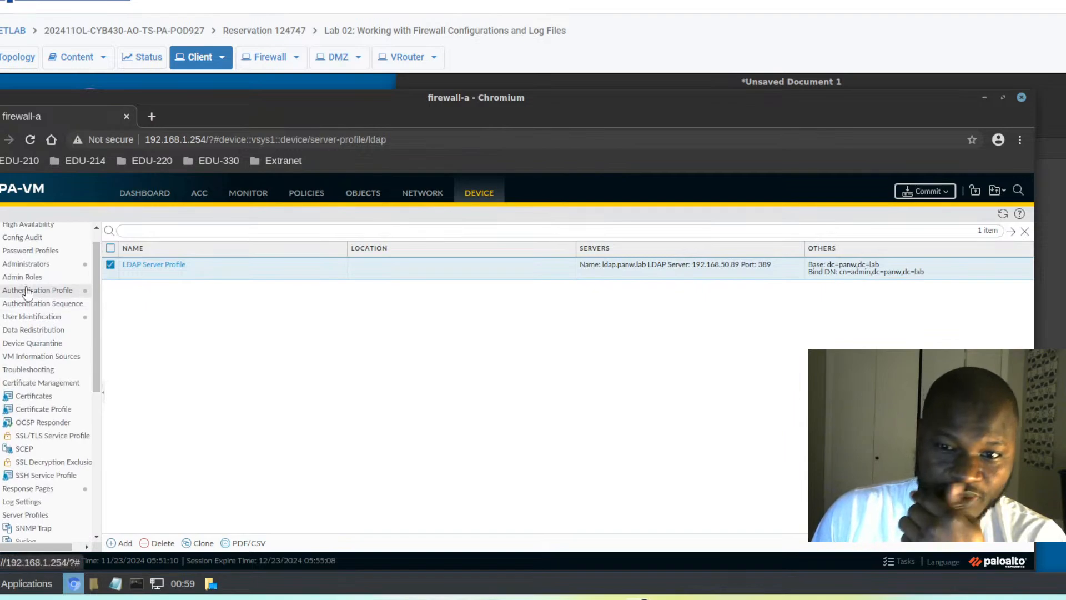
- Add authentication profile LDAP Auth Profile with type LDAP and server profile LDAP Server Profile
click(29, 292)
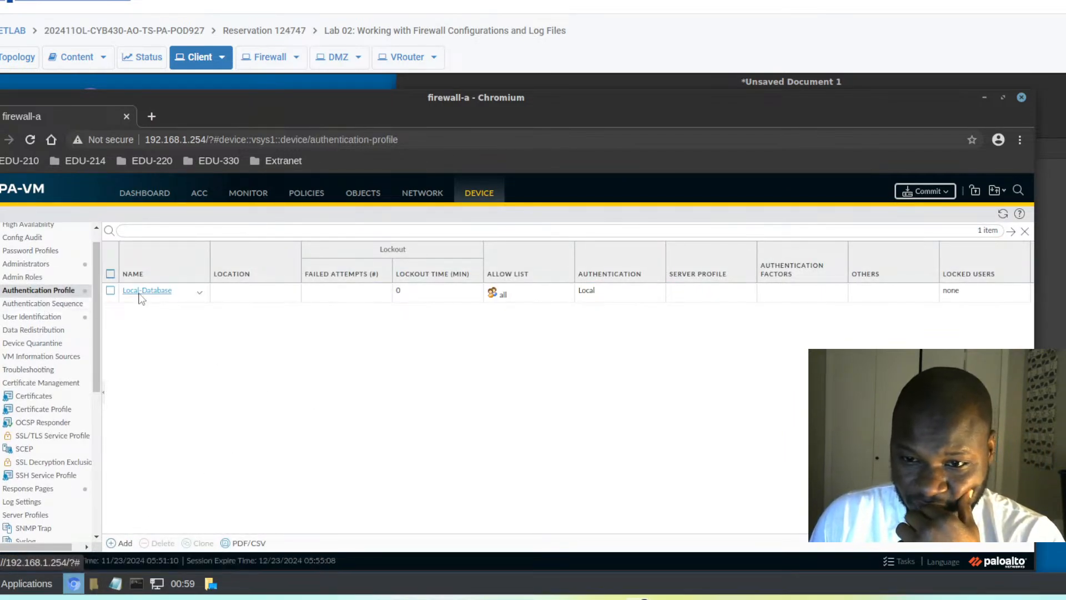
click(111, 539)
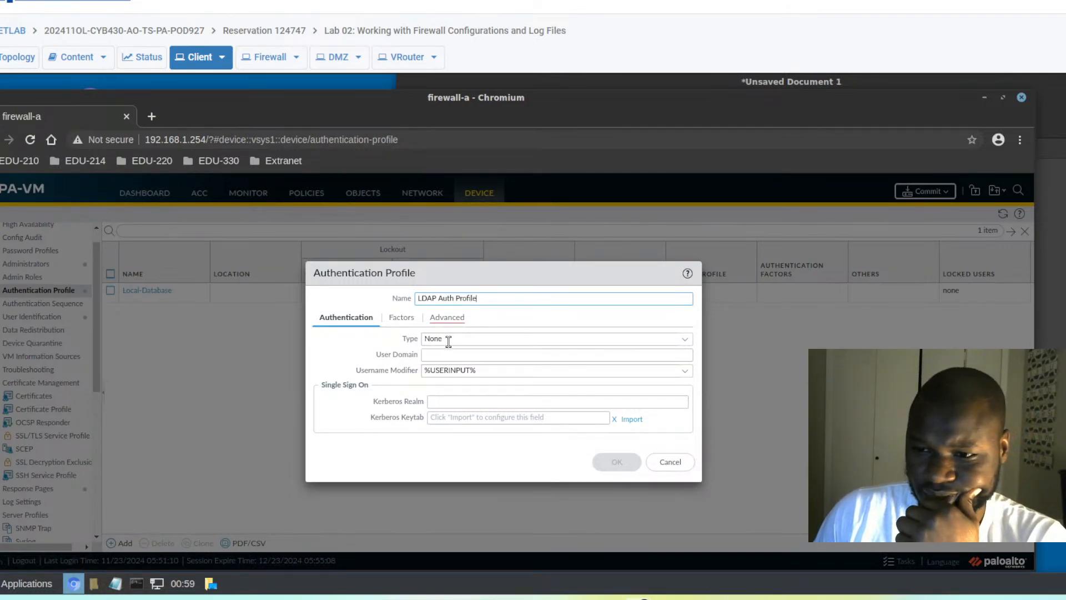
click(449, 341)
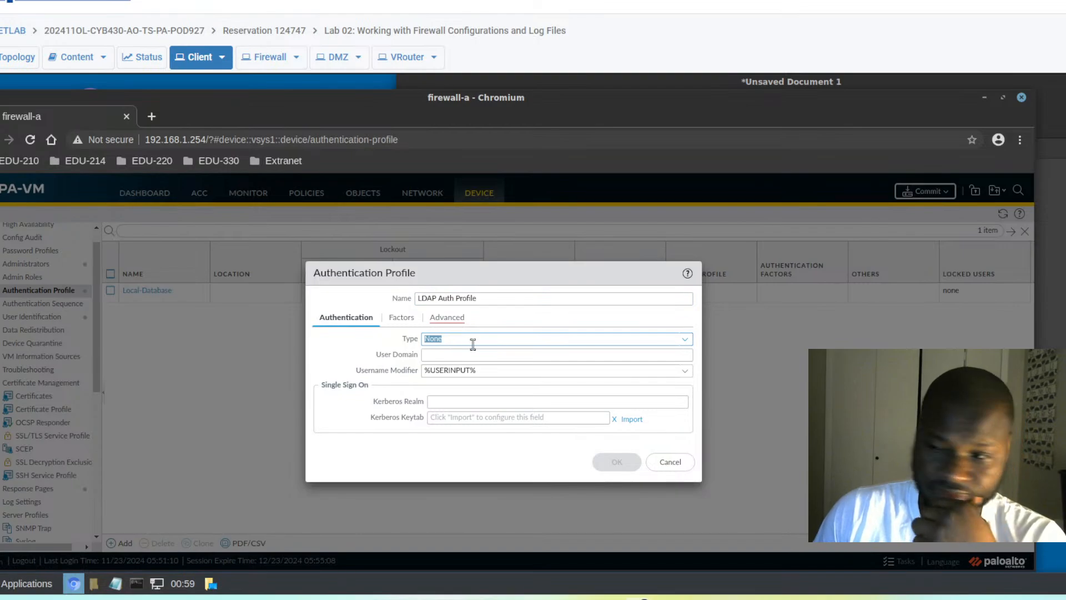
click(679, 340)
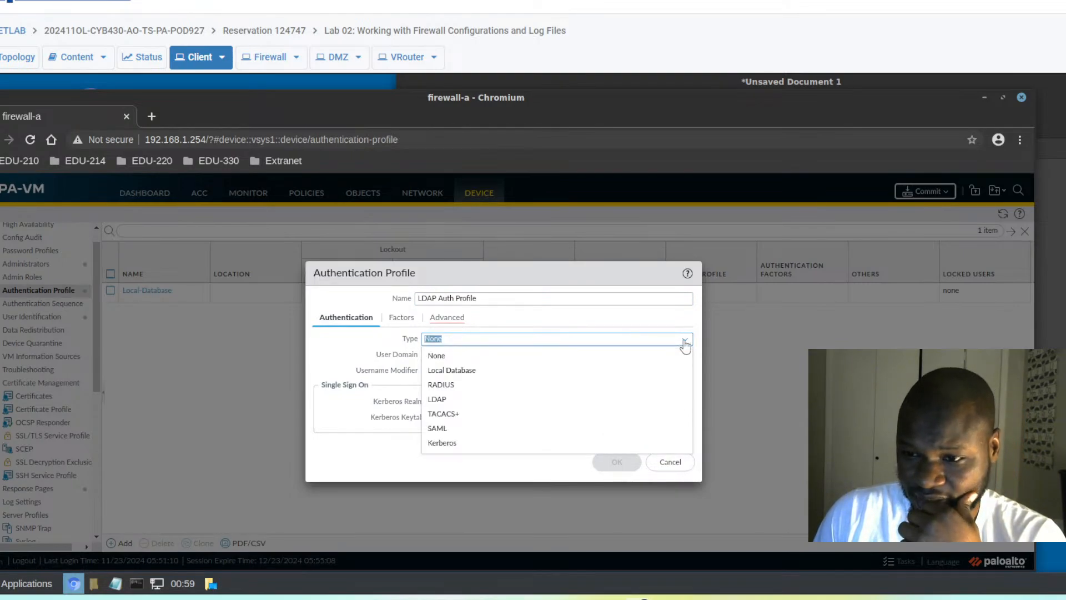
click(441, 400)
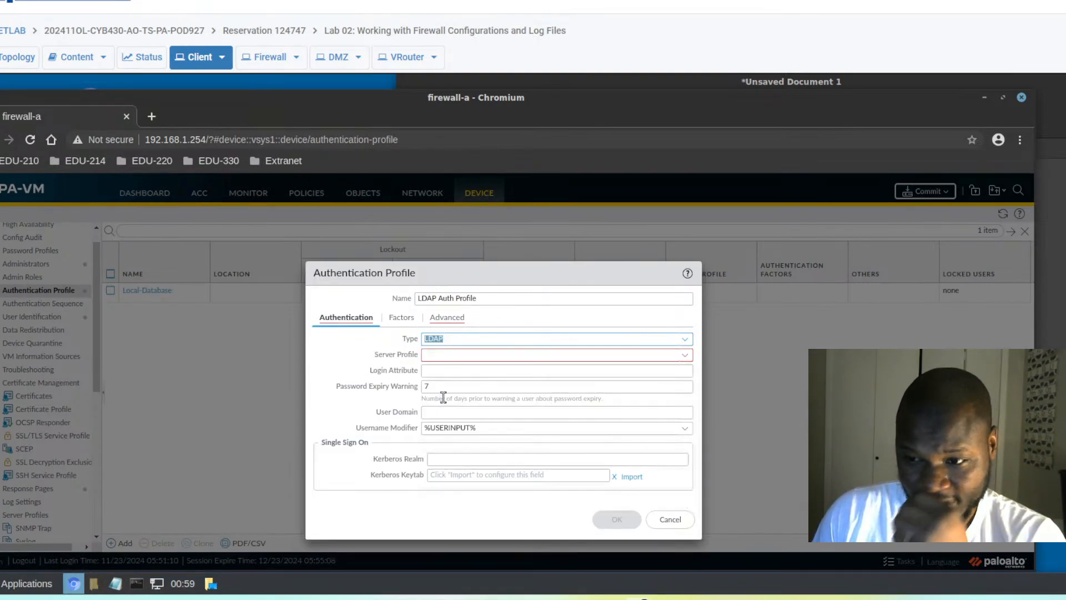
click(445, 354)
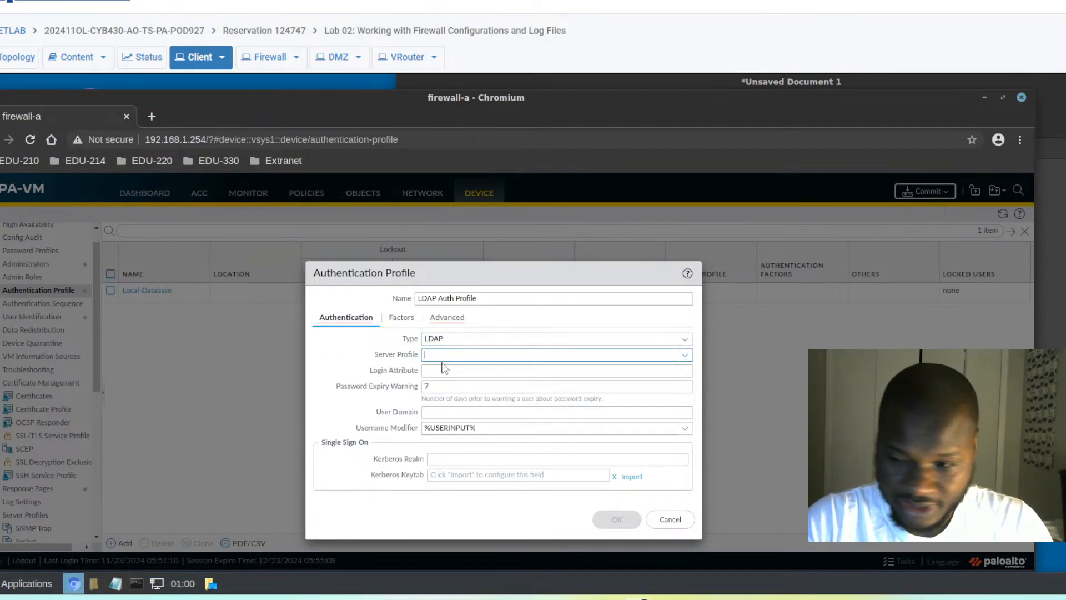
text(LD)
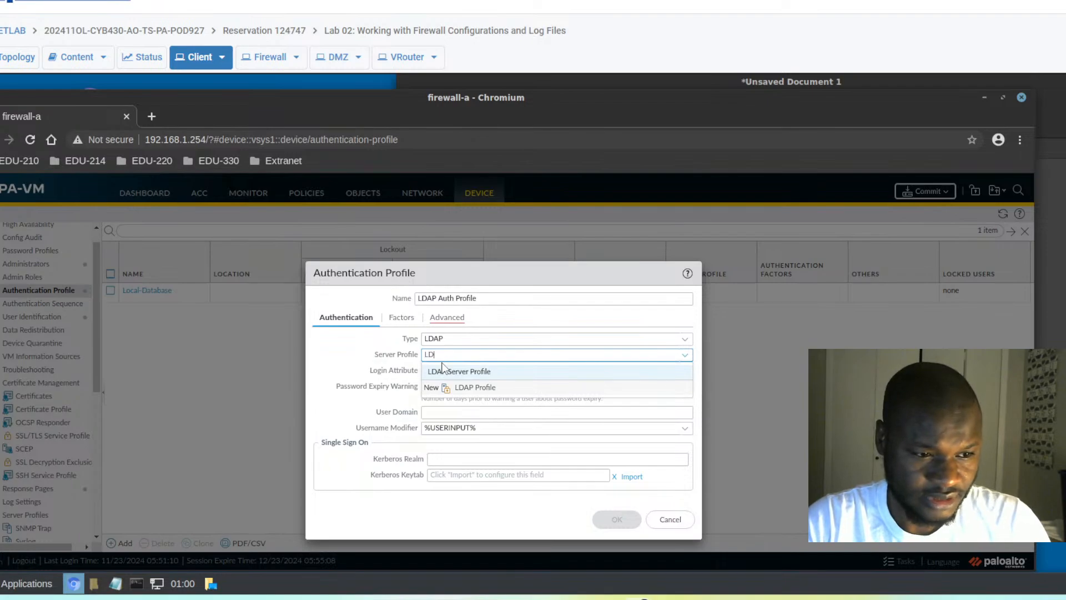
text(AP)
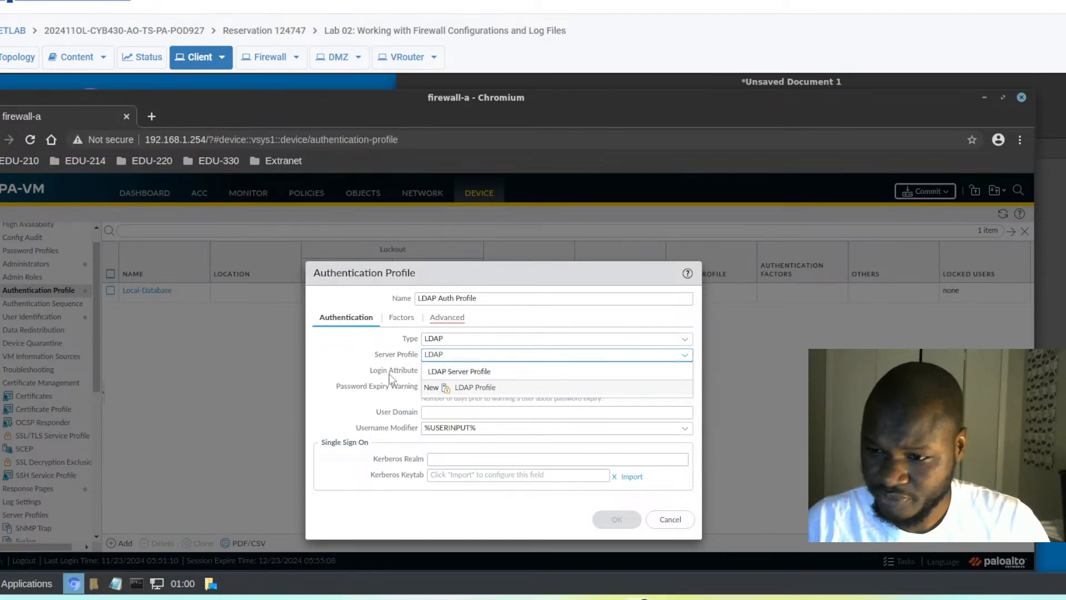
click(447, 370)
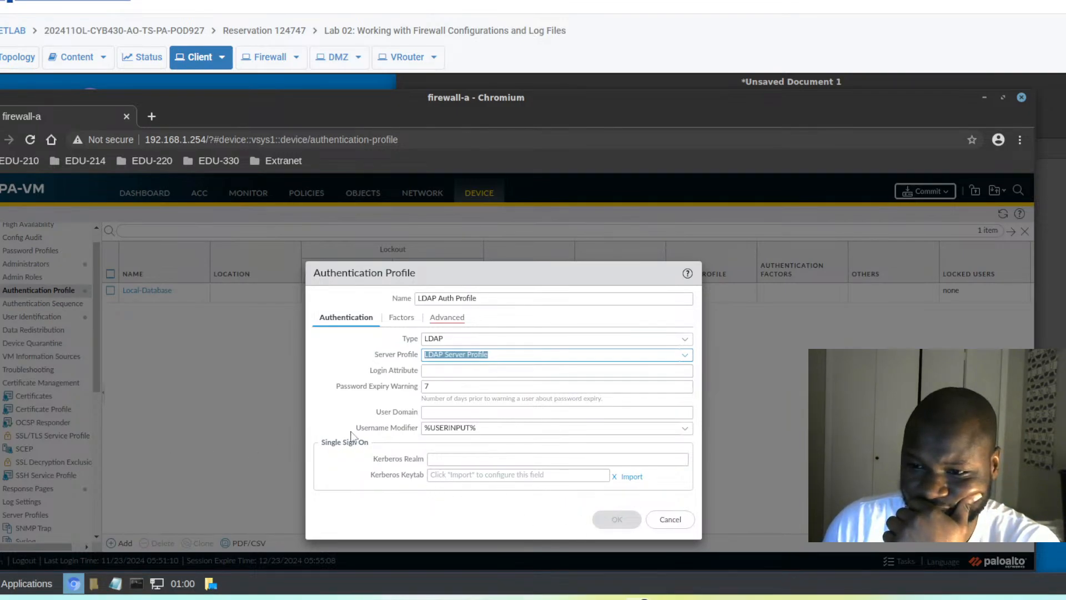
- Set LDAP Auth Profile's allow list to all, save it, and go to Administrators
click(451, 320)
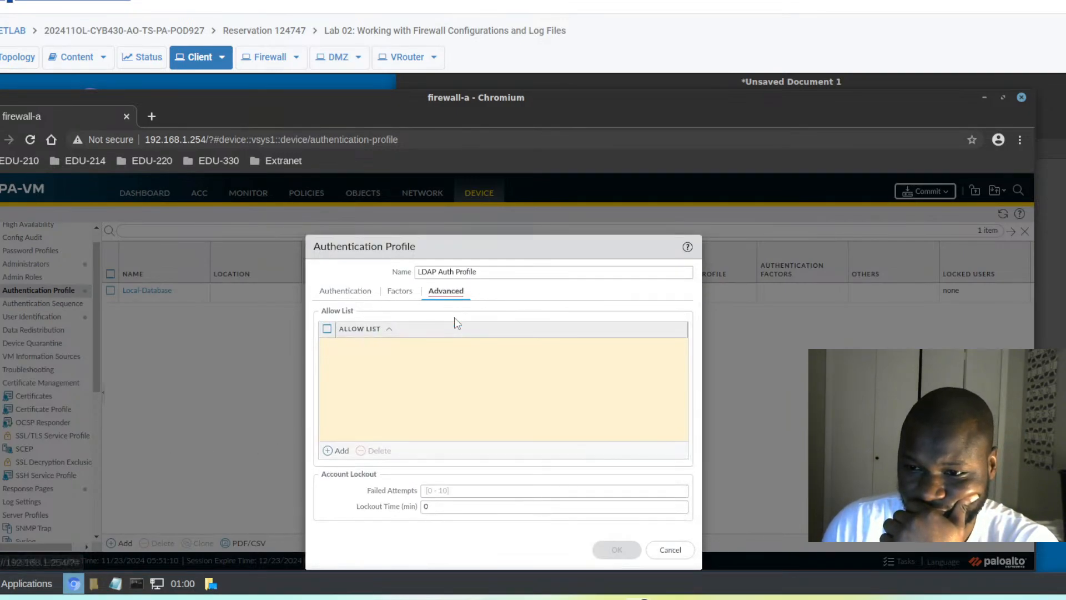
click(333, 451)
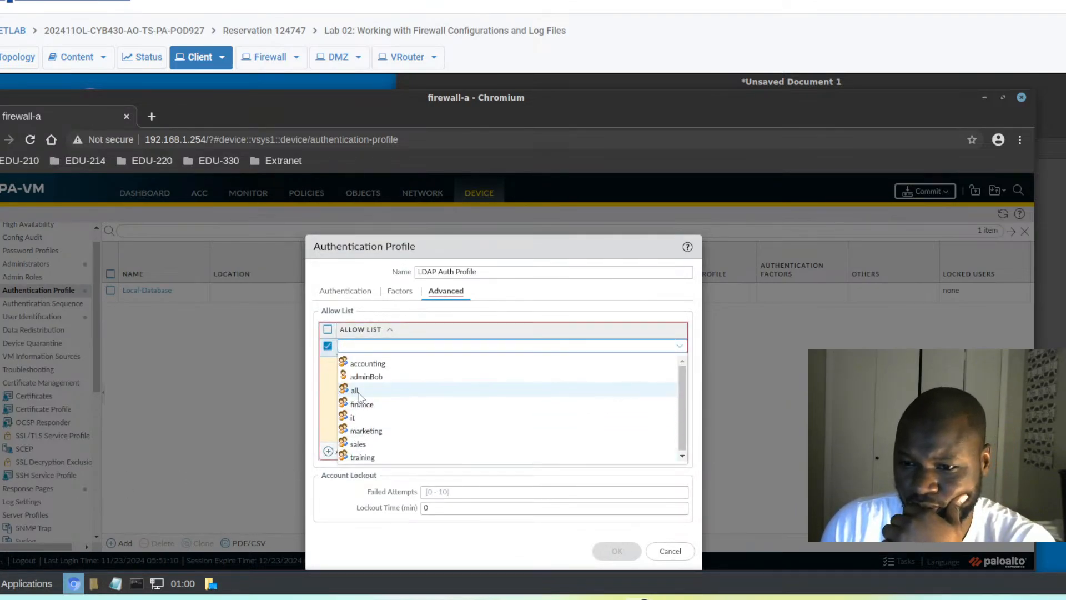
click(357, 391)
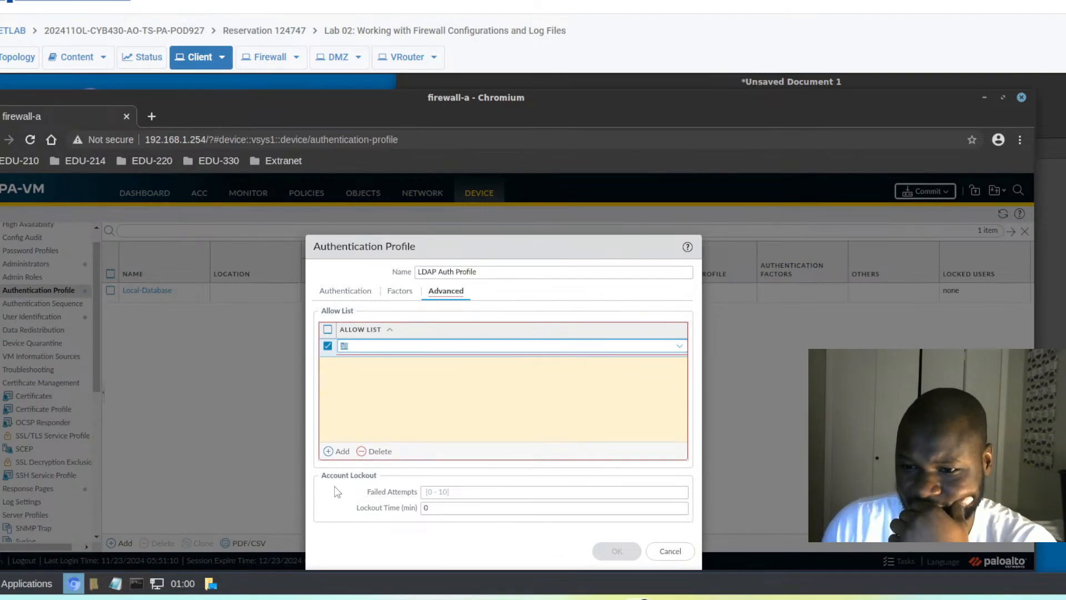
key(Tab)
click(617, 550)
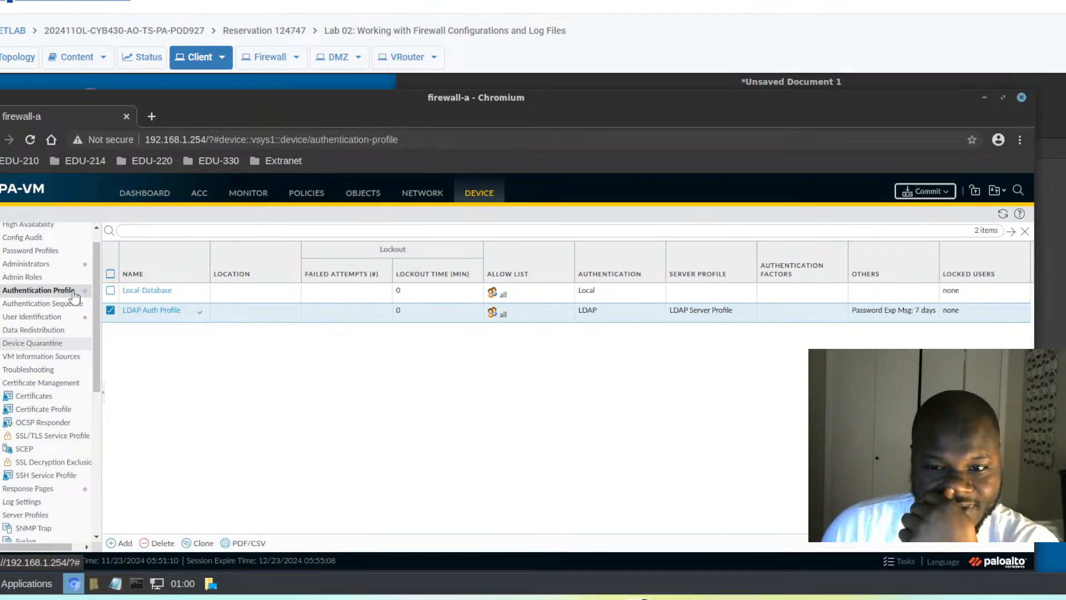
click(47, 265)
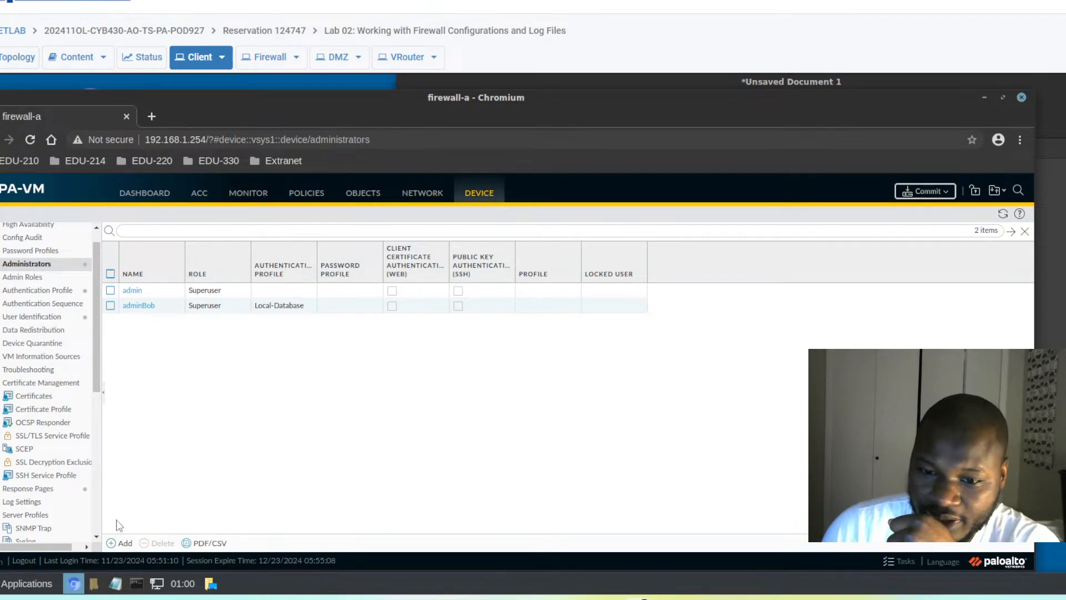
- Add administrator adminSally authenticating with LDAP Auth Profile and save it
click(122, 542)
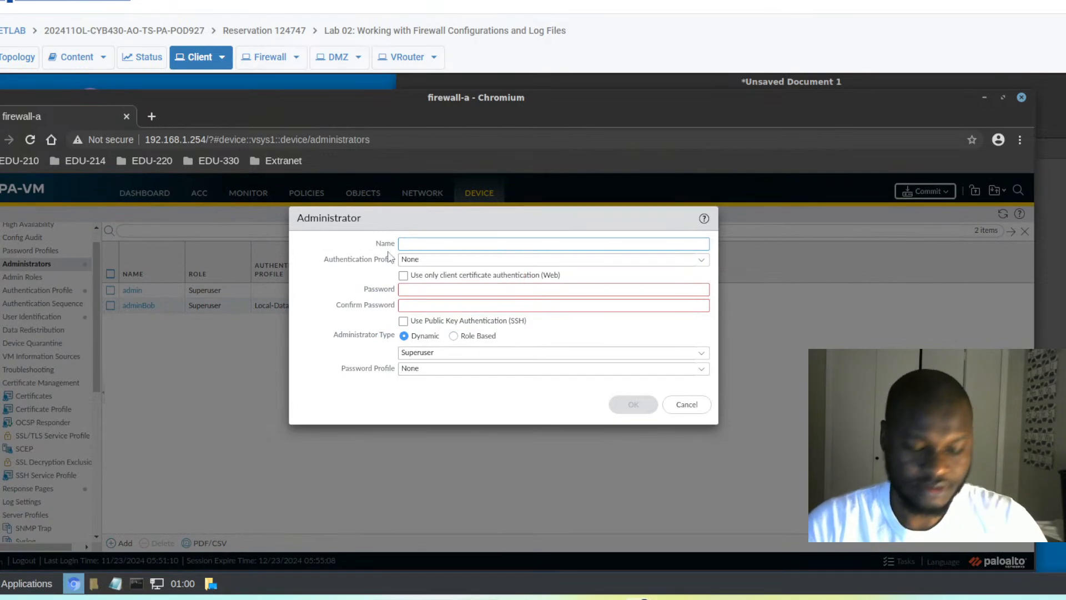
text(adminSally)
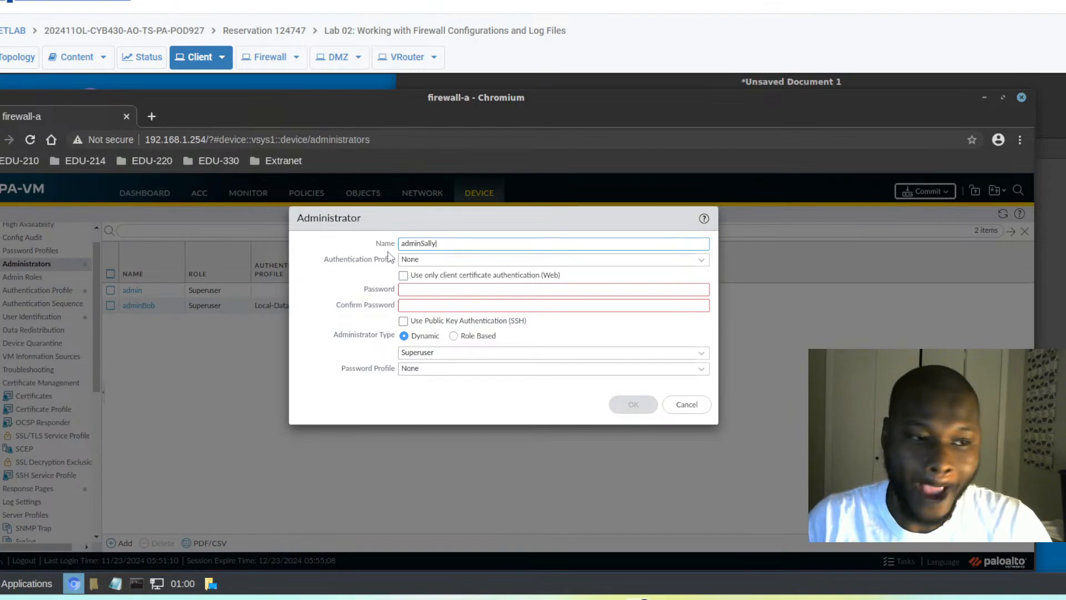
key(Tab)
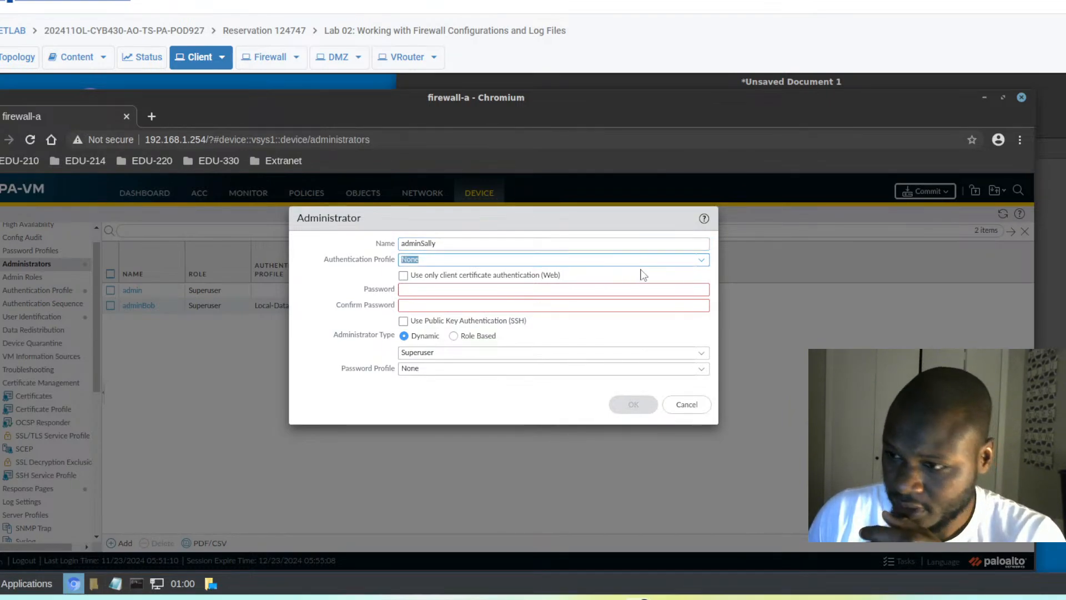
click(702, 261)
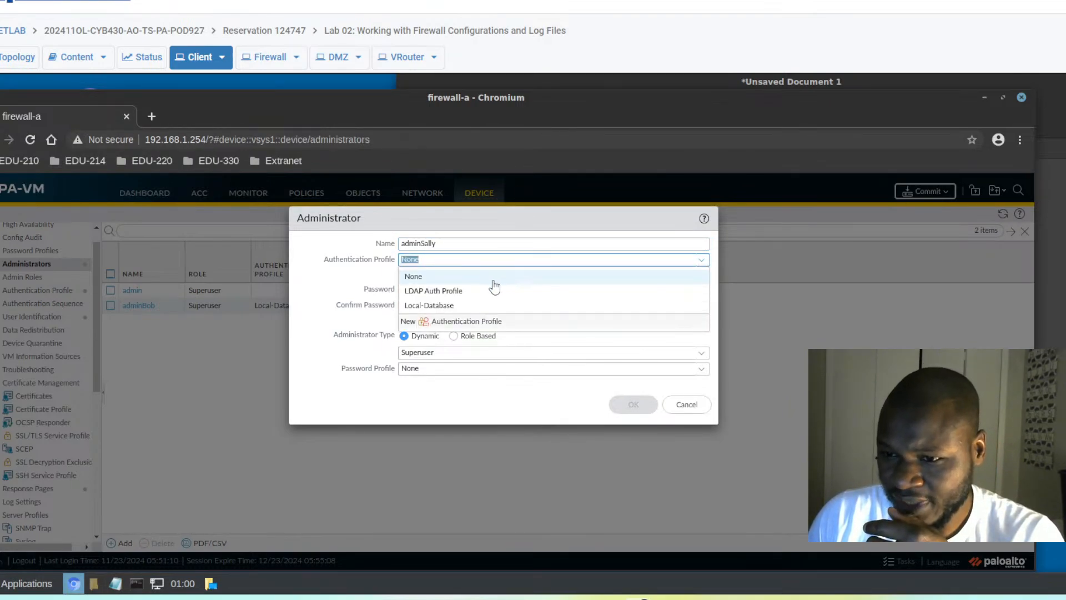
click(430, 291)
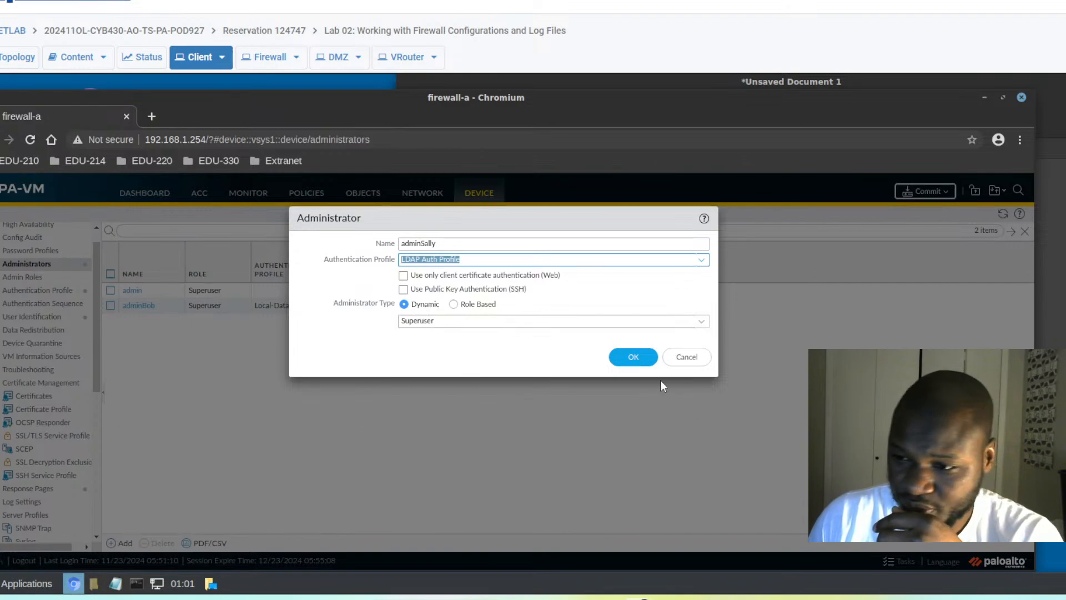
click(633, 357)
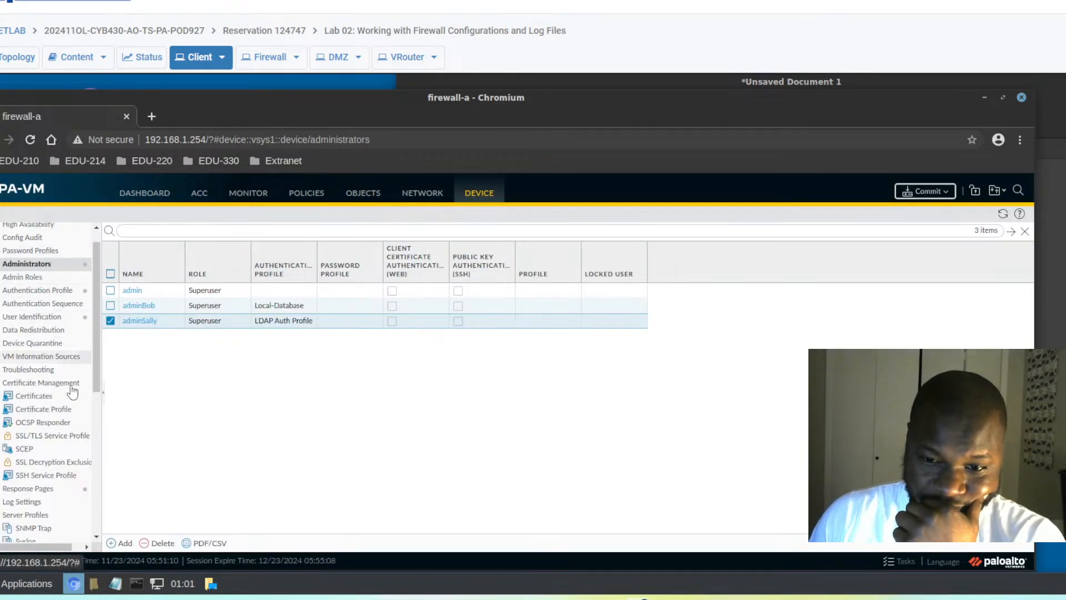
- Review adminSally's administrator settings and close them unchanged with OK
scroll(61, 389, down, 4)
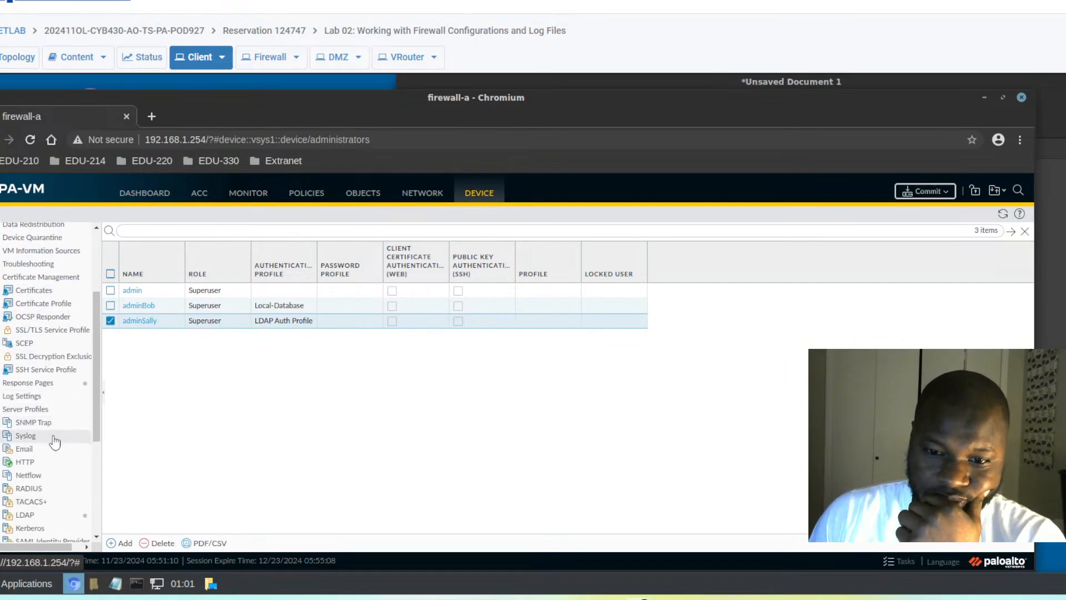
scroll(61, 411, down, 4)
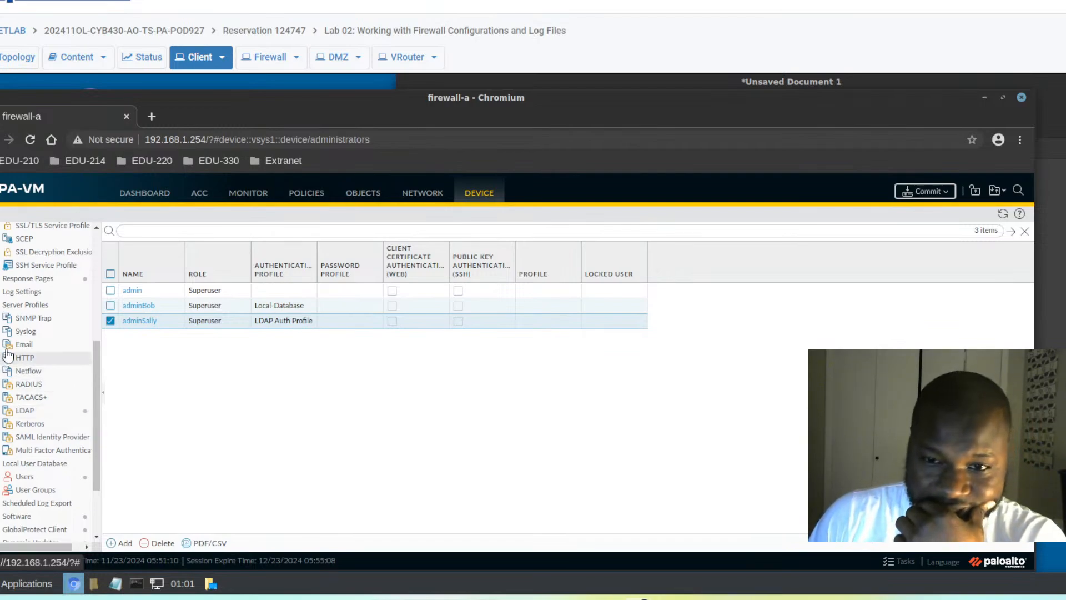
scroll(25, 358, up, 1)
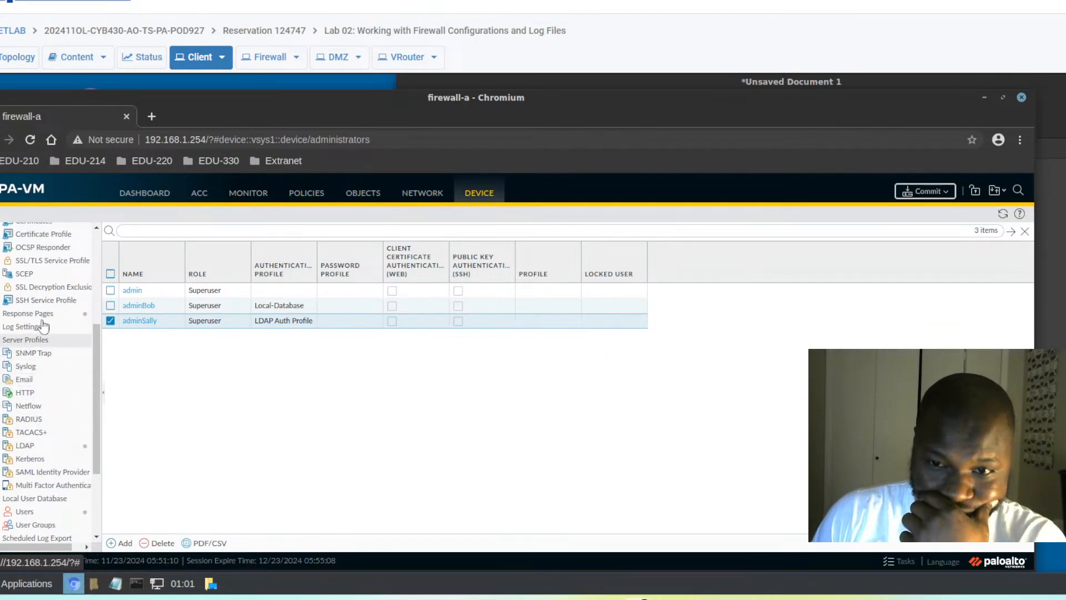
drag(102, 373, 109, 327)
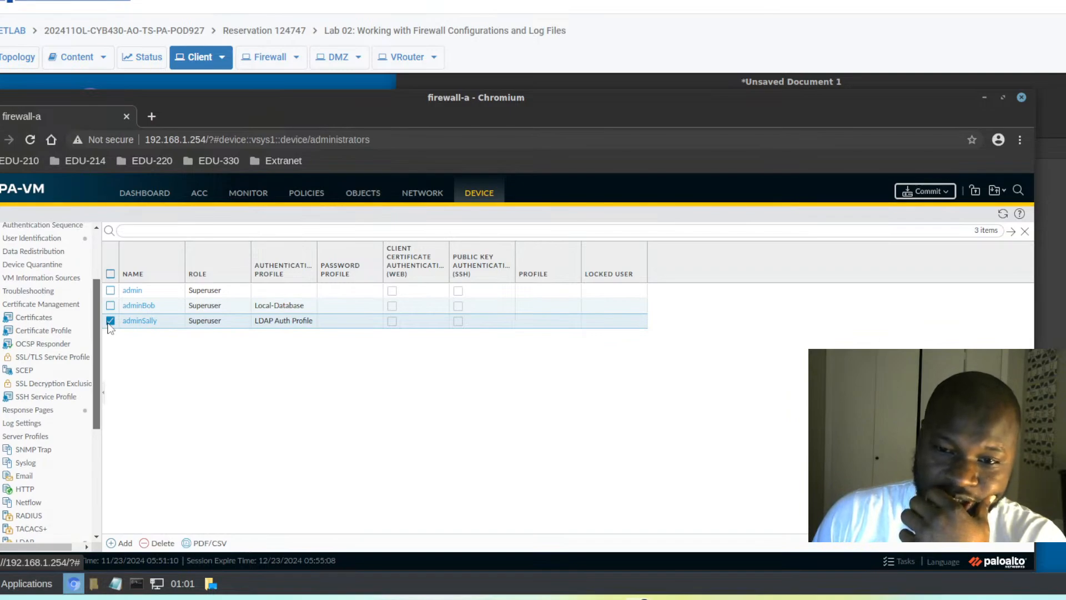
drag(111, 324, 104, 244)
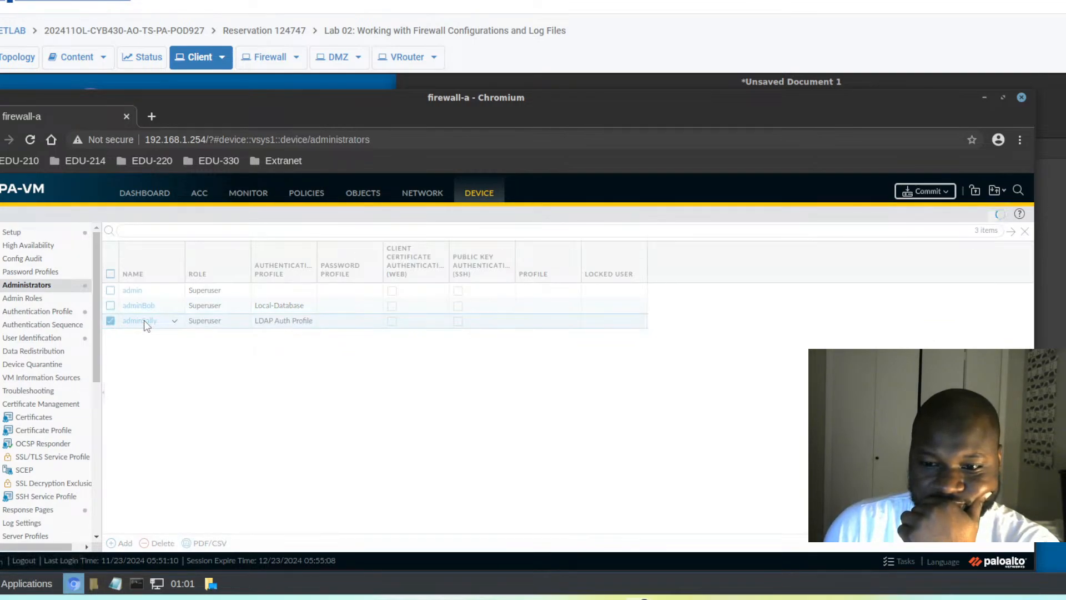
click(144, 320)
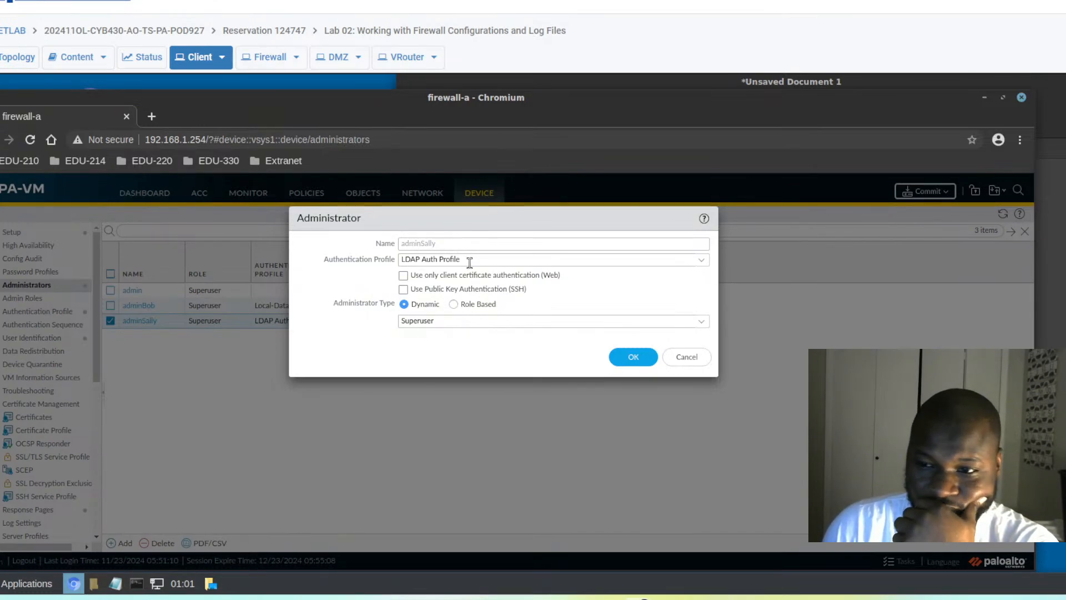
click(633, 358)
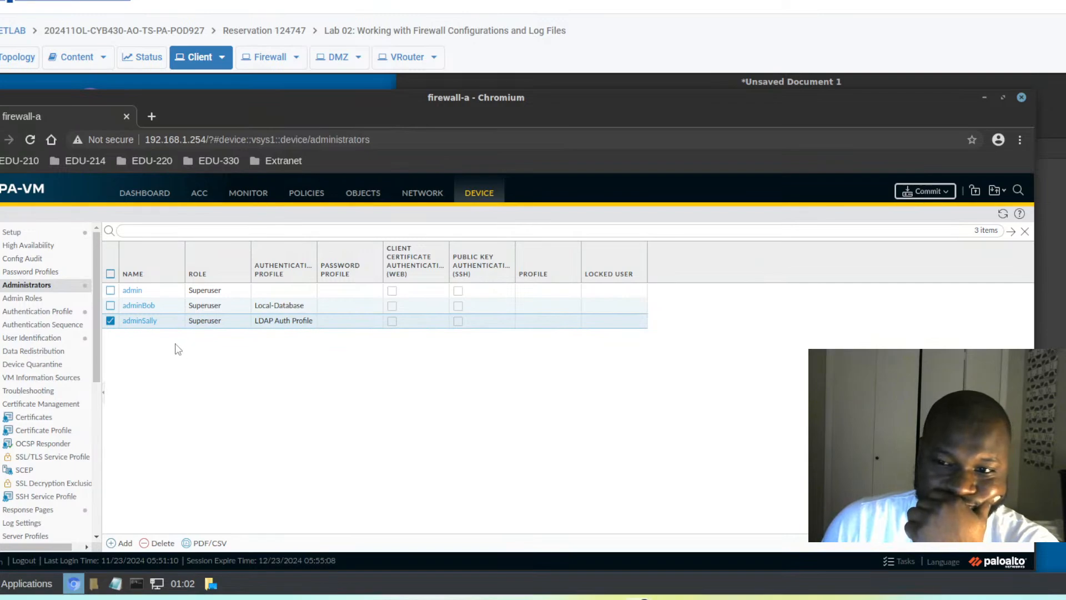
- Check the Local-Database administrator adminBob for comparison and cancel without changes
click(137, 307)
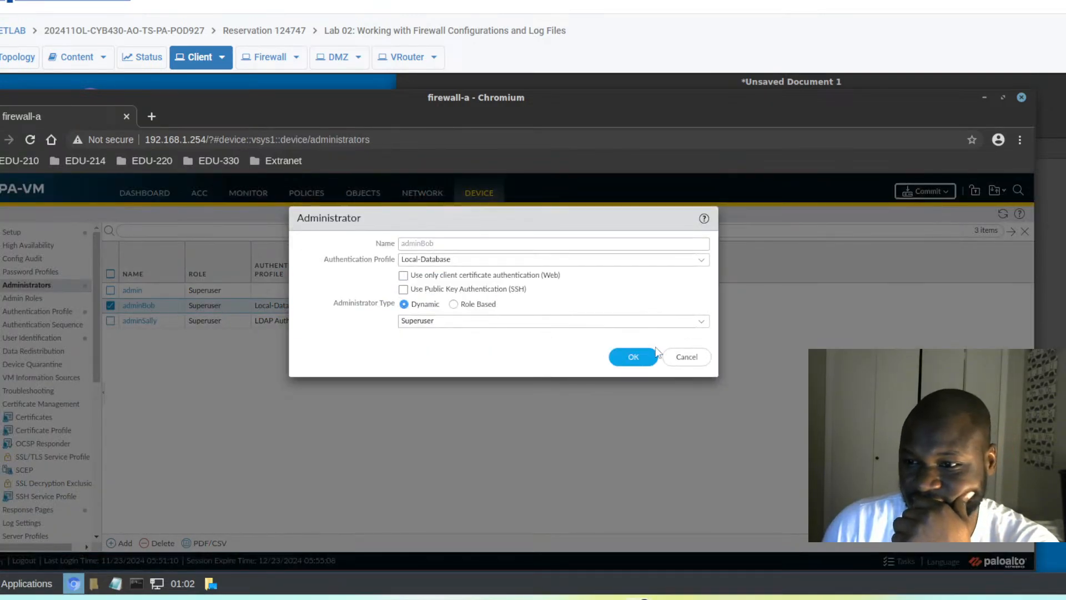
click(685, 361)
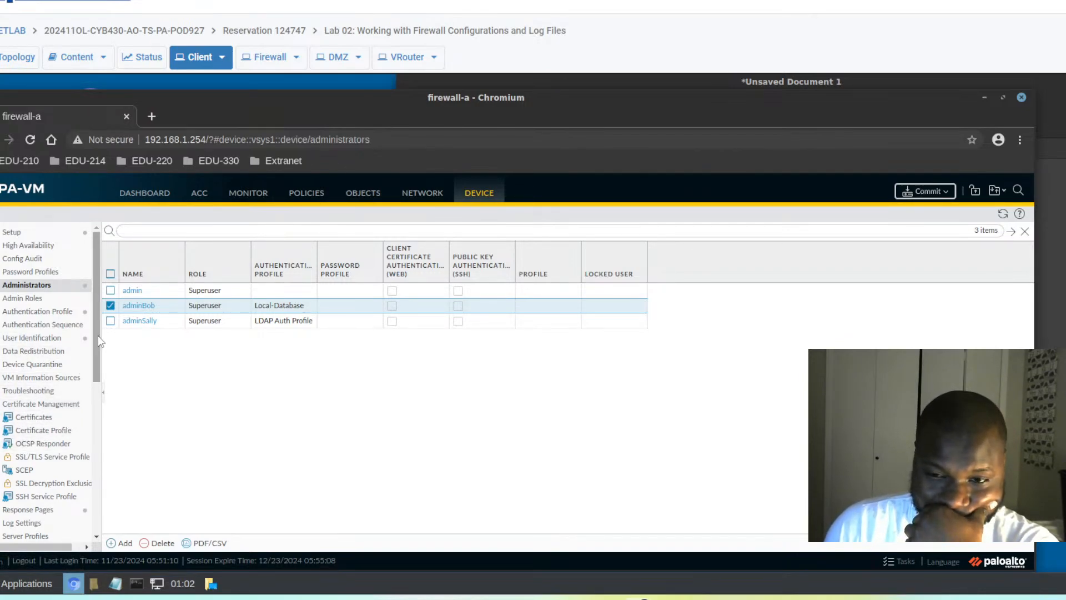
drag(98, 336, 103, 449)
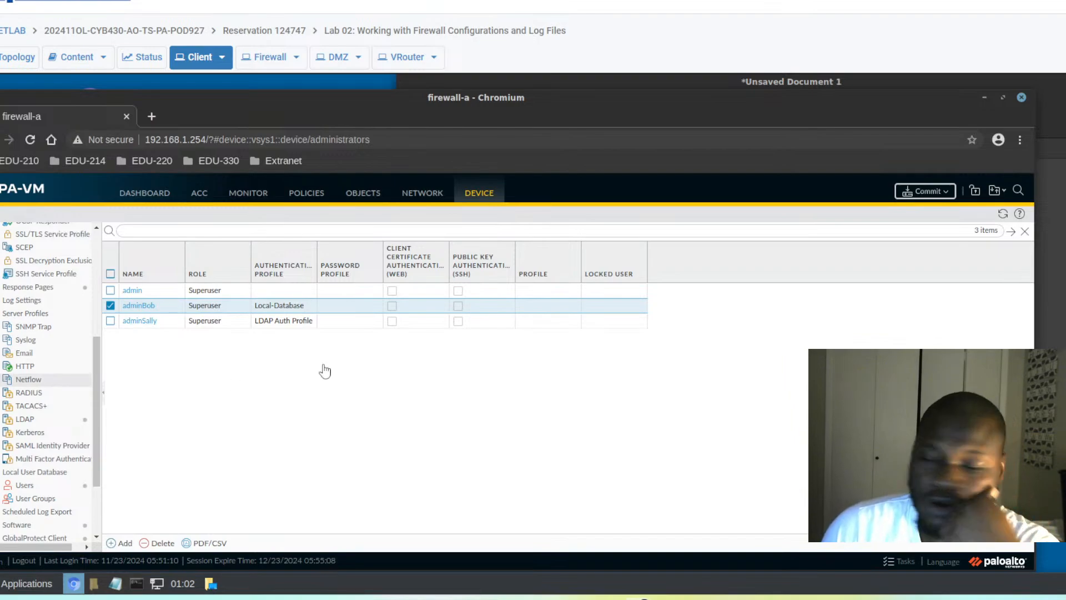
- Start committing all changes to the firewall, then select adminSally's row
click(920, 191)
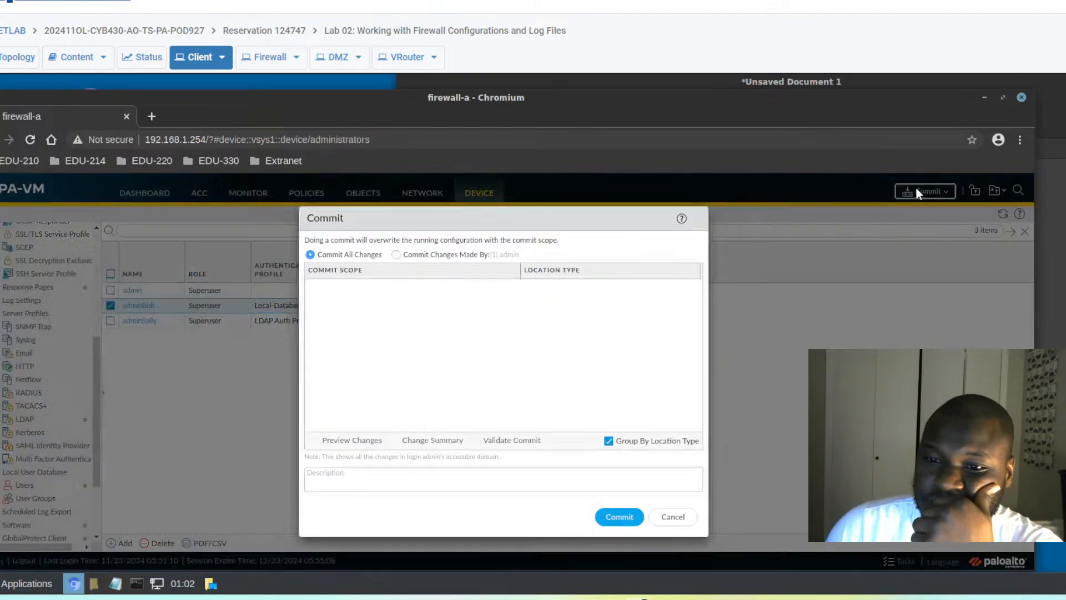
click(614, 517)
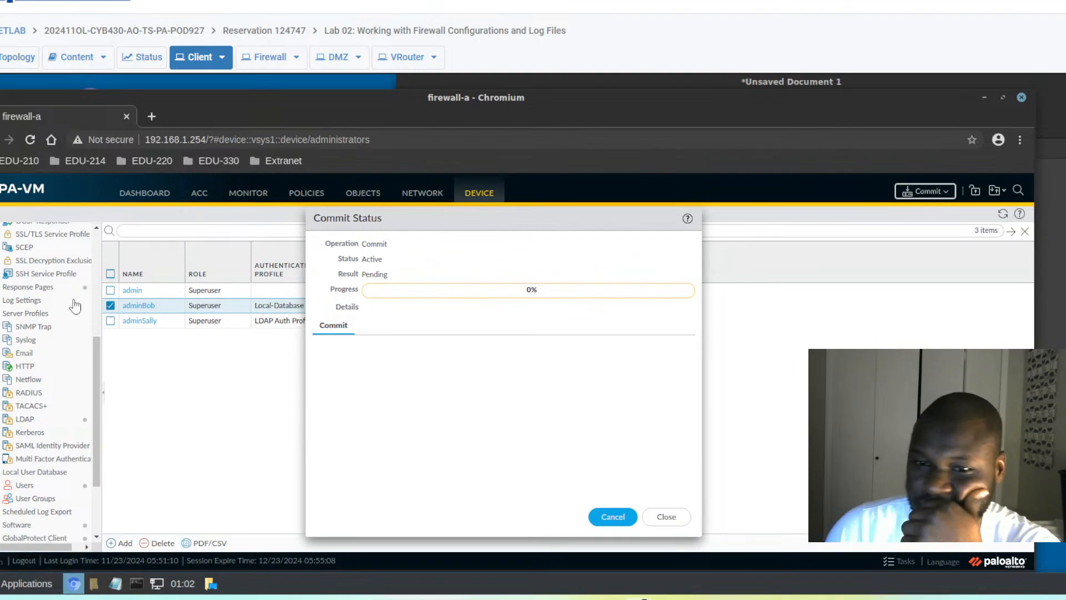
click(158, 324)
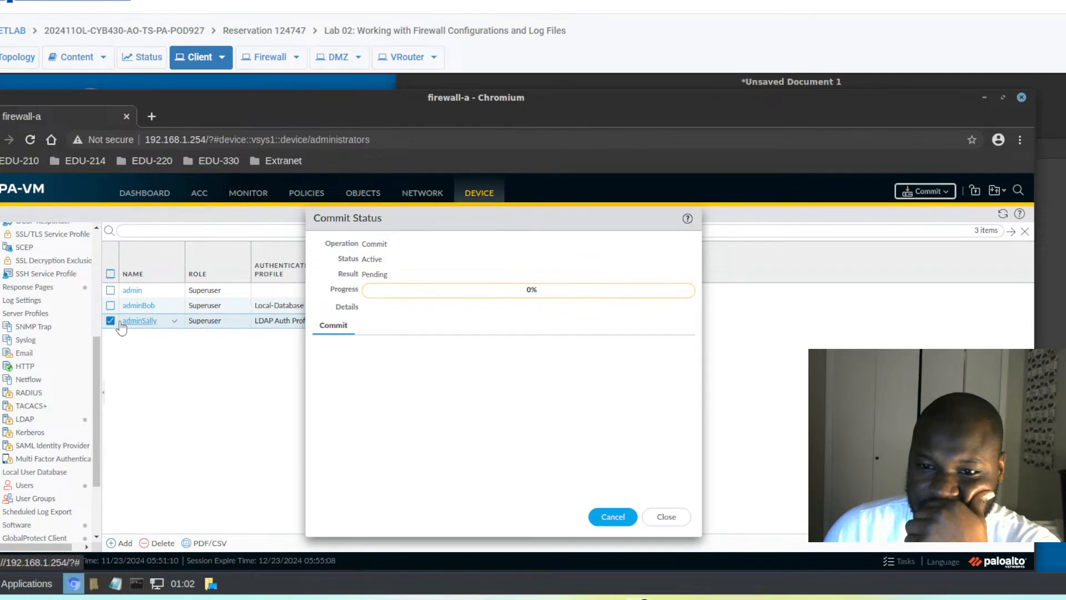
- Add 'adminSally' as a second line in the lab notes, then return to the firewall commit
click(1058, 312)
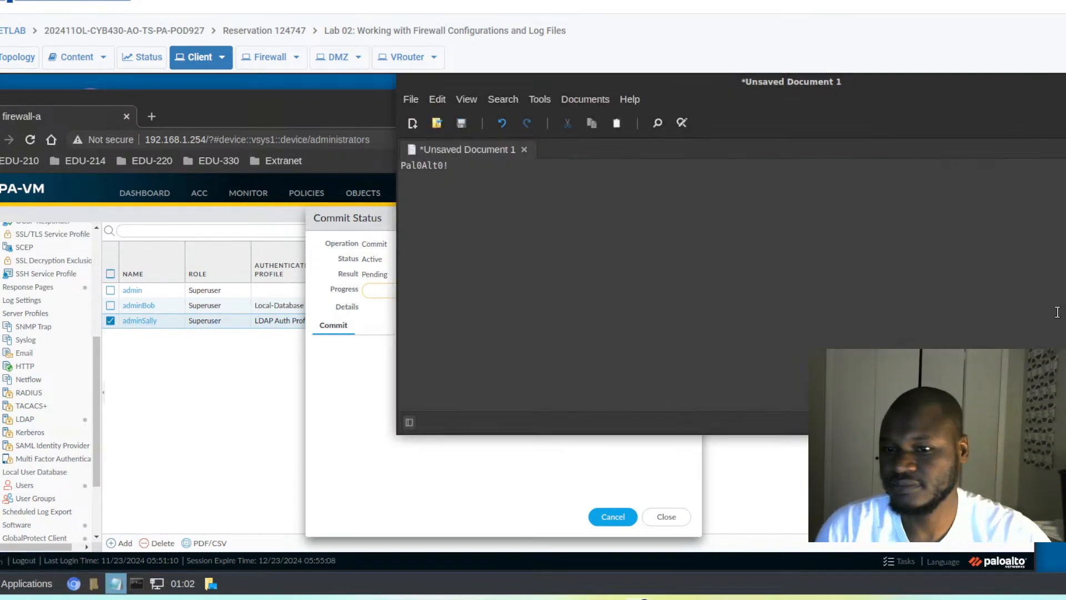
text(admin)
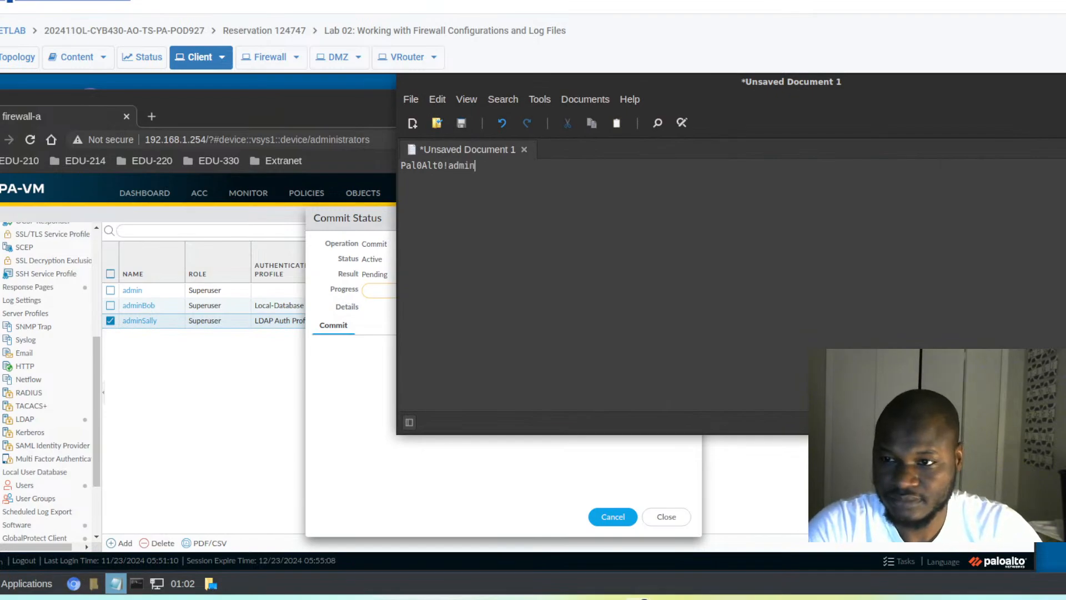
key(BackSpace)
key(BackSpace)
key(BackSpace)
key(BackSpace)
key(BackSpace)
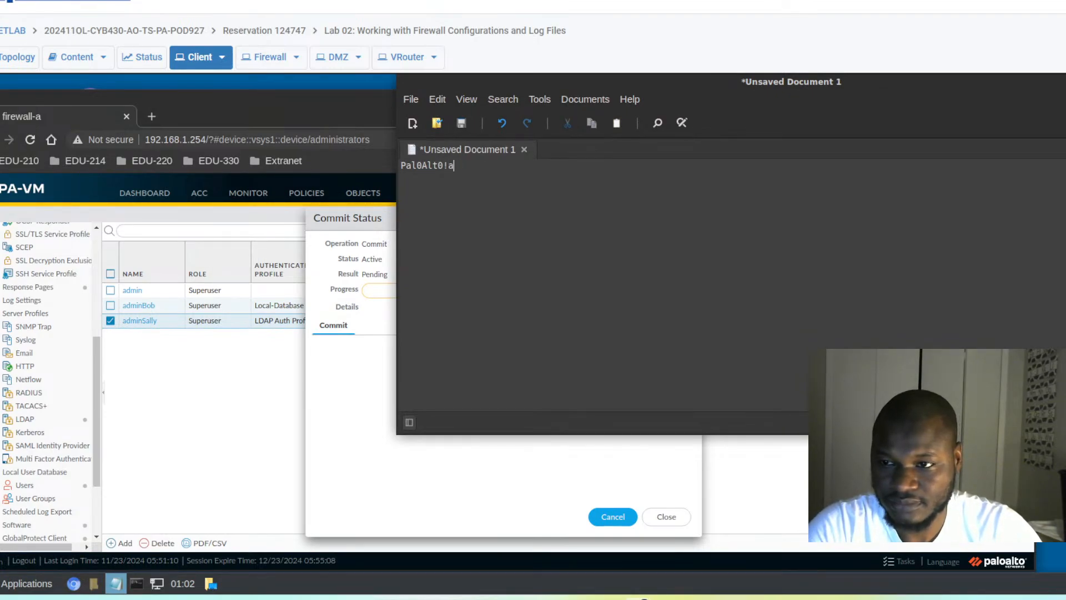
key(Return)
text(admin)
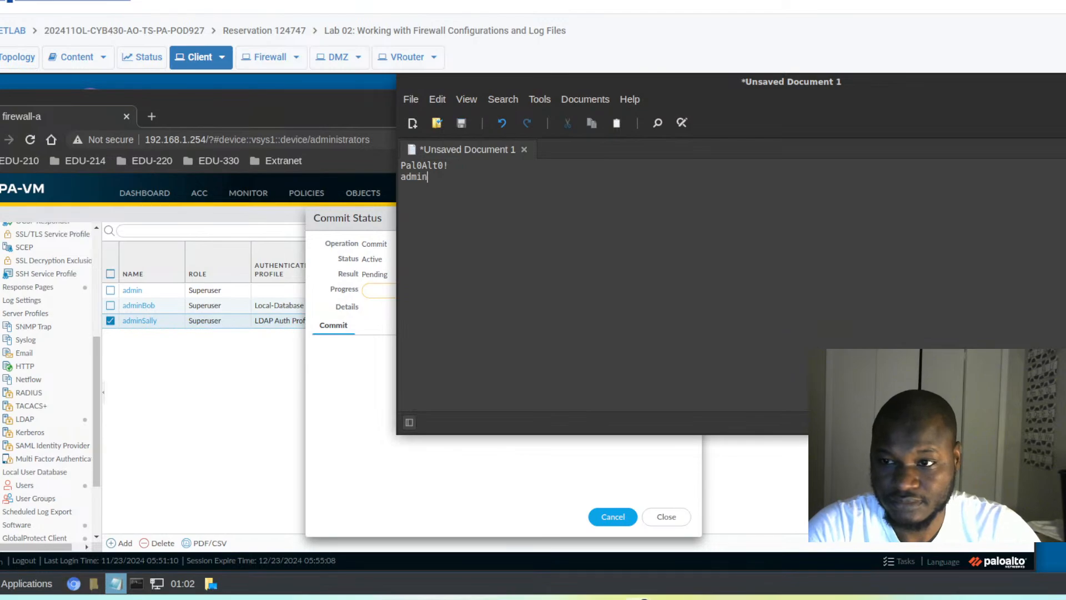
text(Sally)
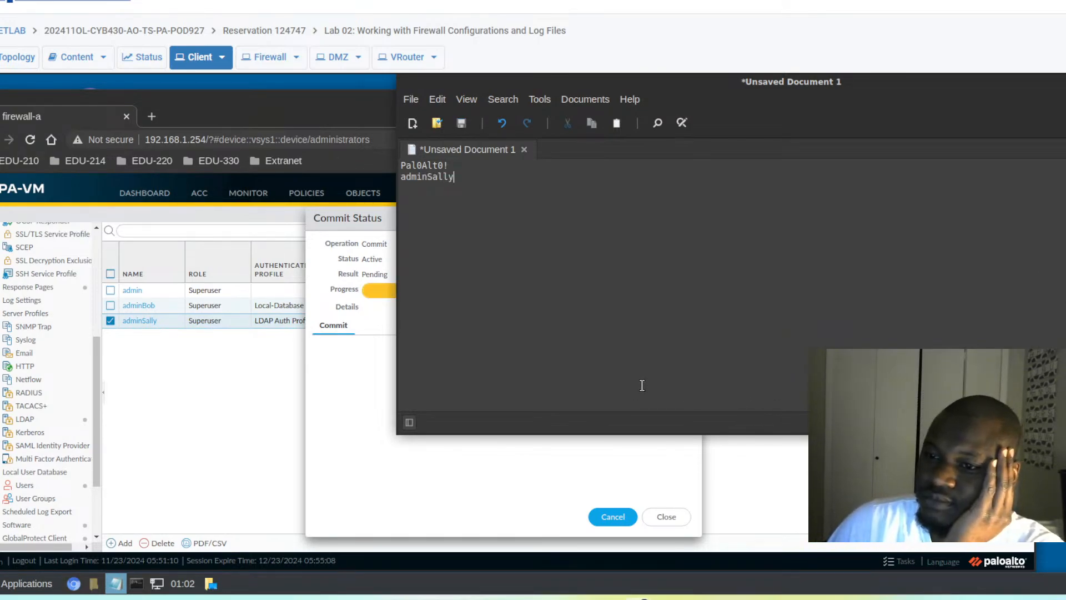
click(222, 369)
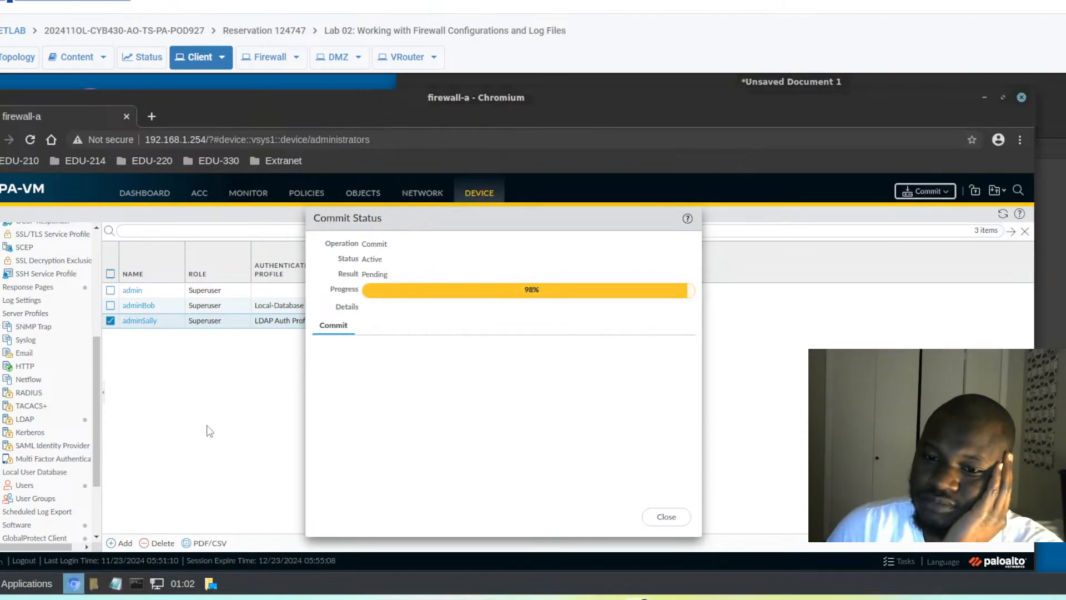
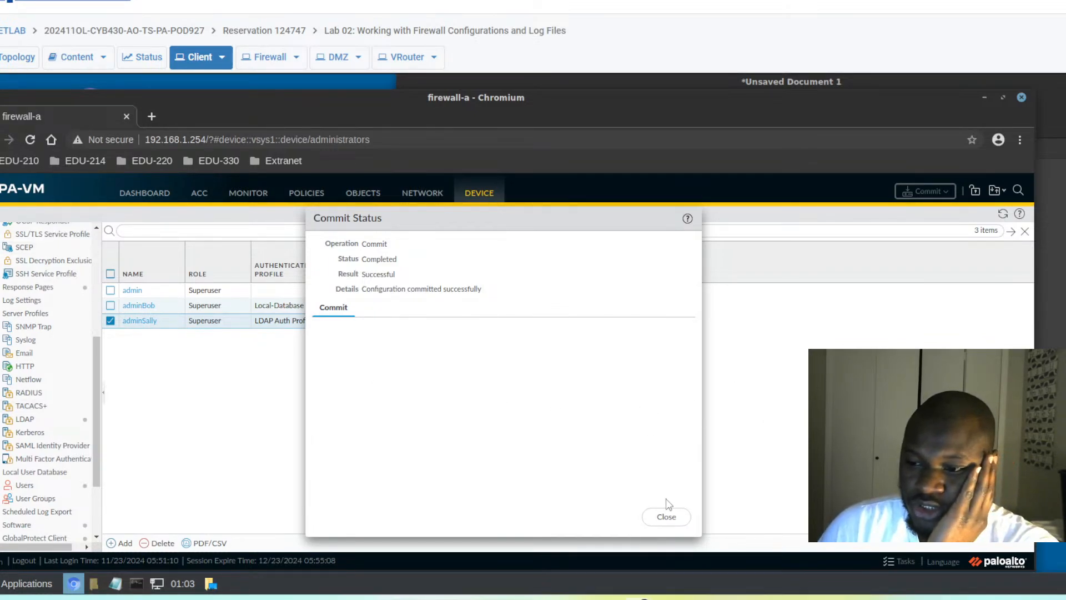
- Close the commit results, log out, and return to the login form
click(668, 516)
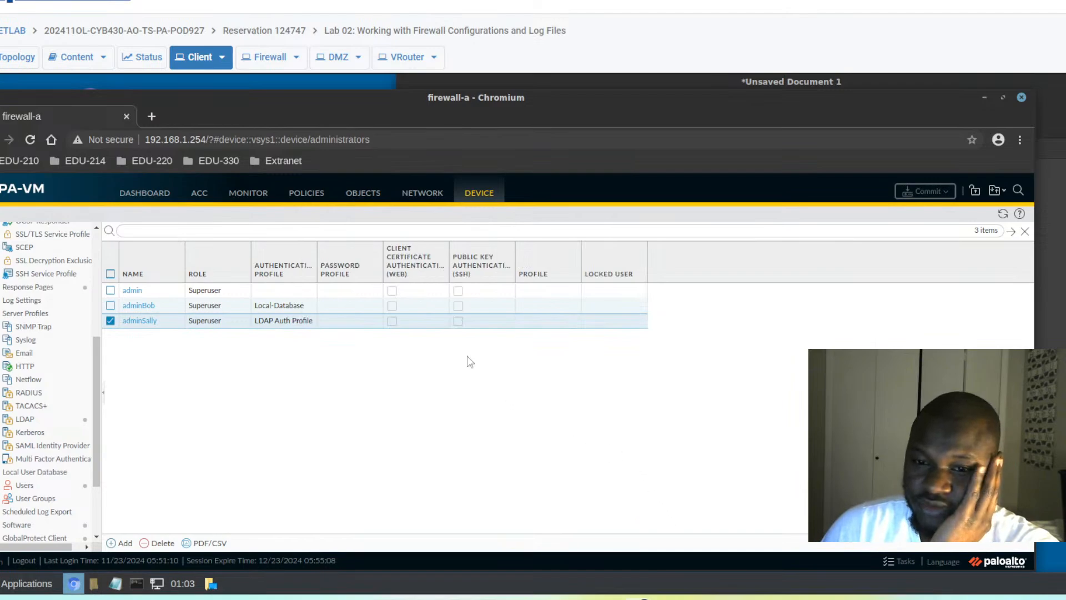
click(25, 560)
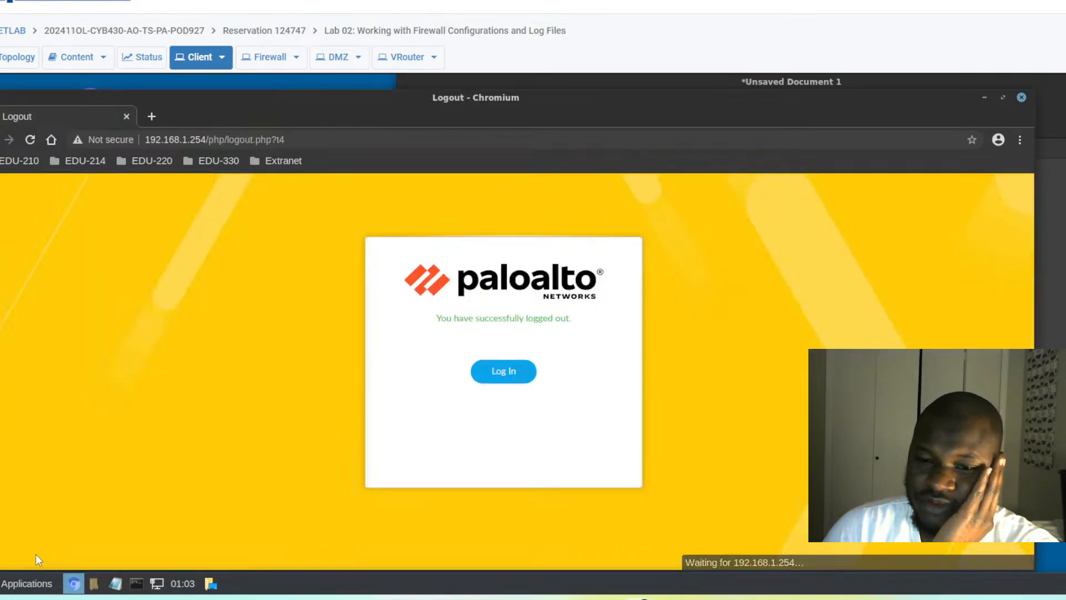
click(495, 377)
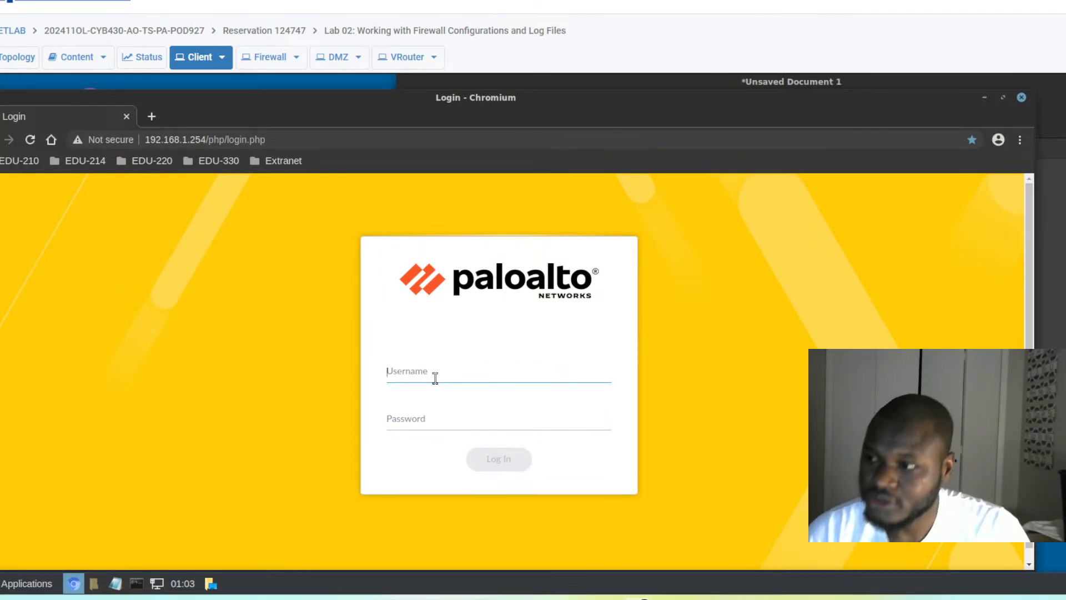
- Enter the LDAP admin username adminSally and paste its password copied from the lab notes
text(adminSally)
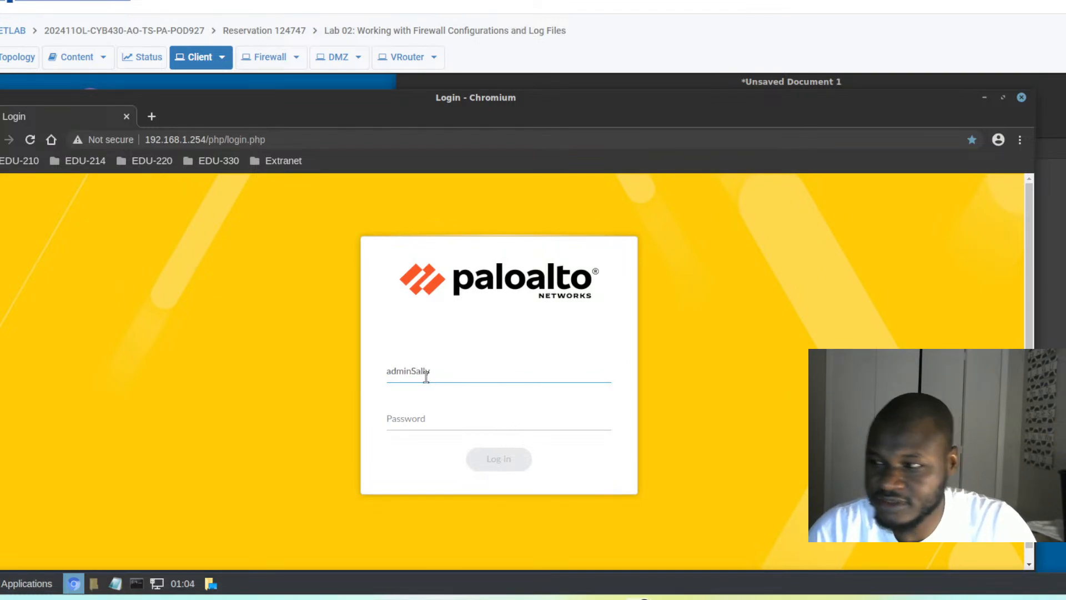
key(alt+Tab)
drag(453, 175, 400, 165)
click(448, 165)
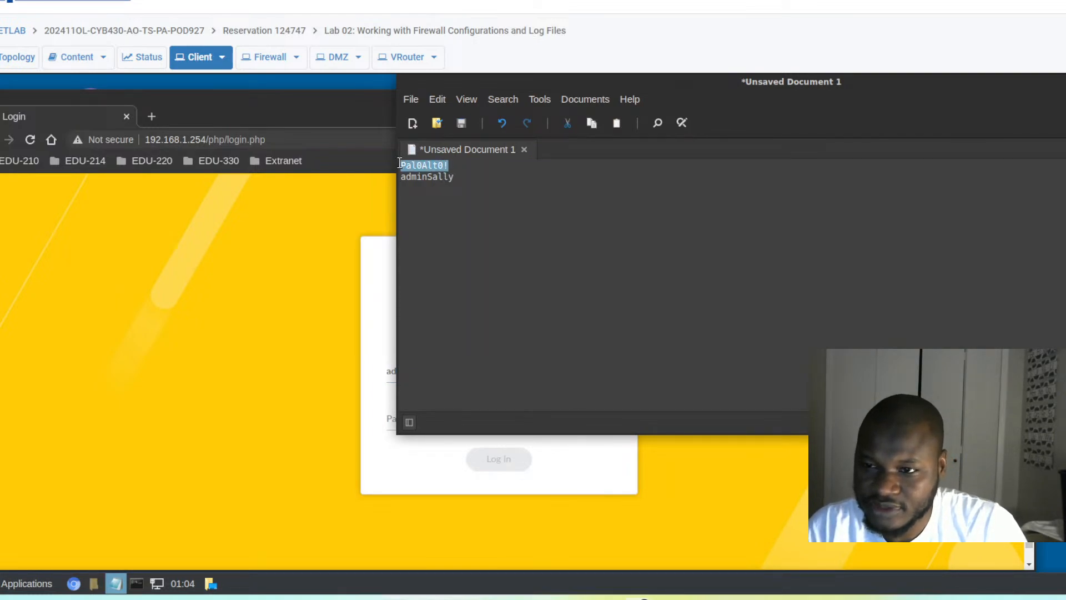
click(372, 330)
click(409, 426)
key(ctrl+v)
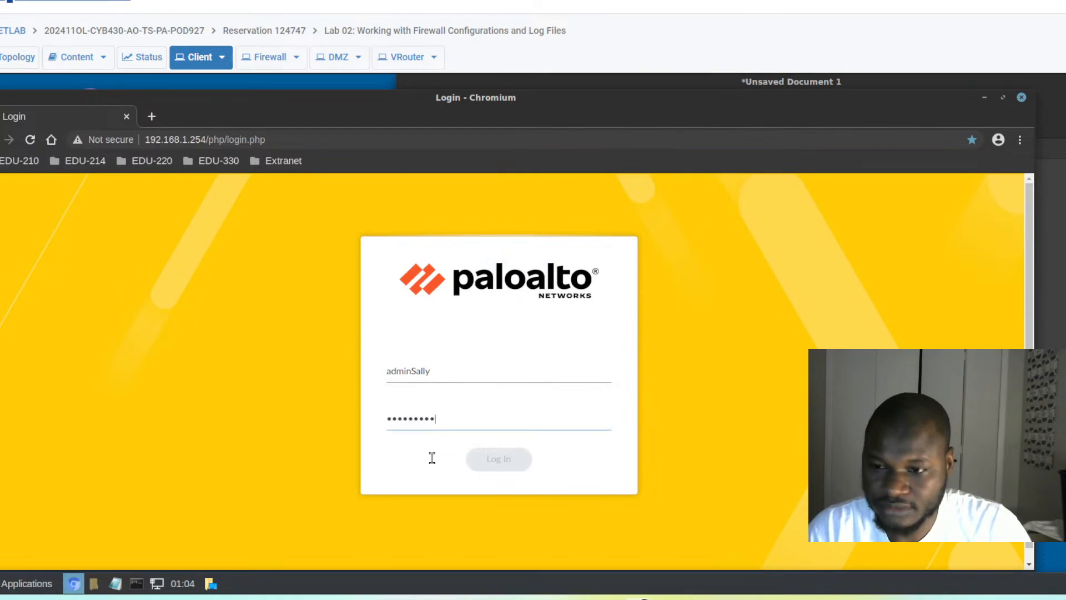
- Sign in as the LDAP administrator and dismiss the Welcome and telemetry pop-ups
click(483, 466)
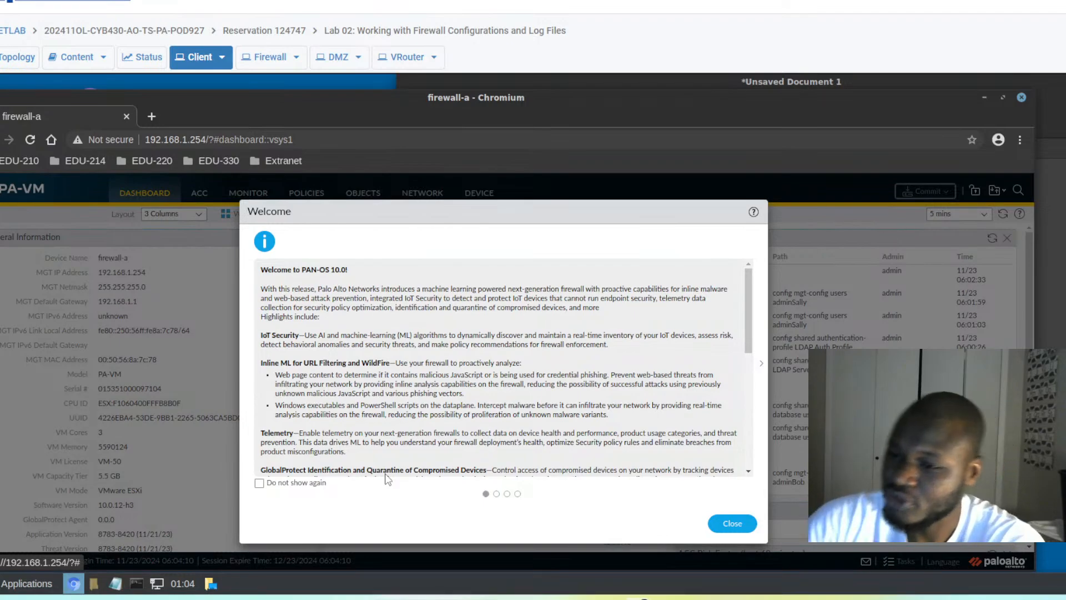
click(743, 525)
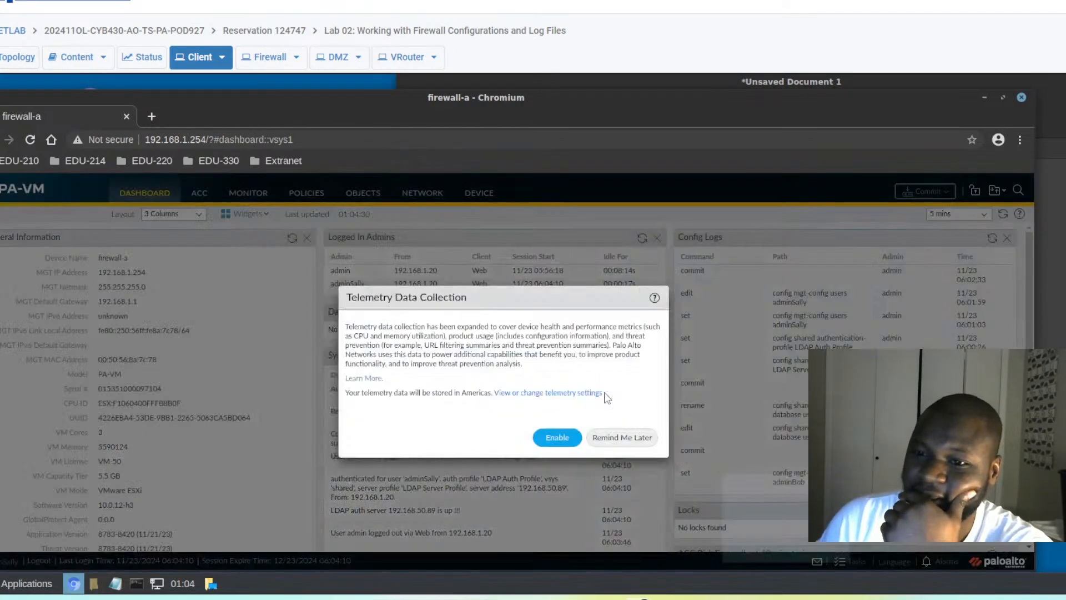
click(622, 438)
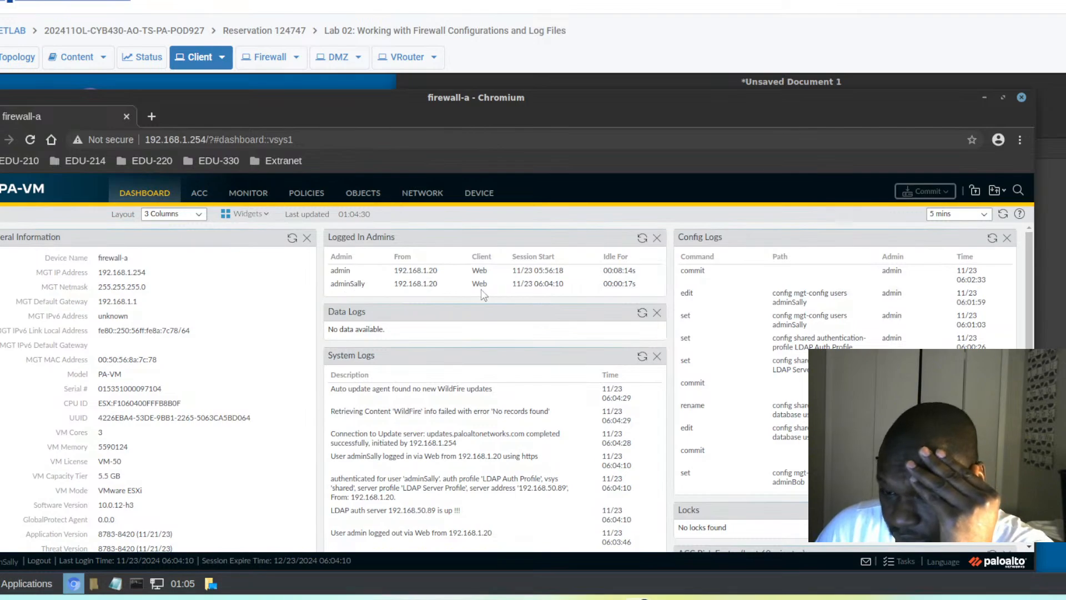
- Check the auth System logs for the LDAP login success, then log out
click(251, 198)
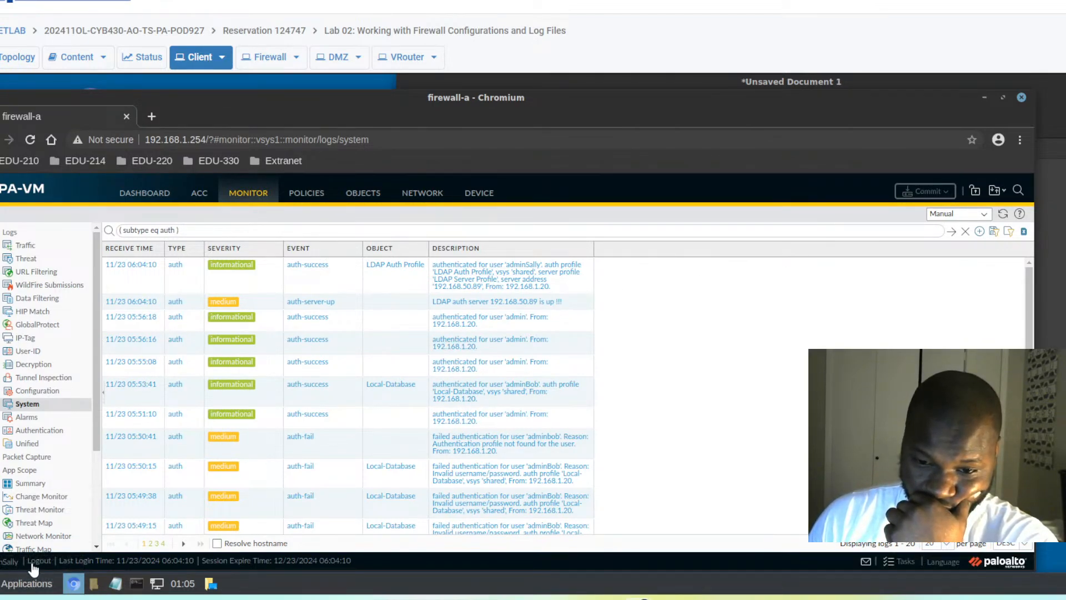
click(42, 562)
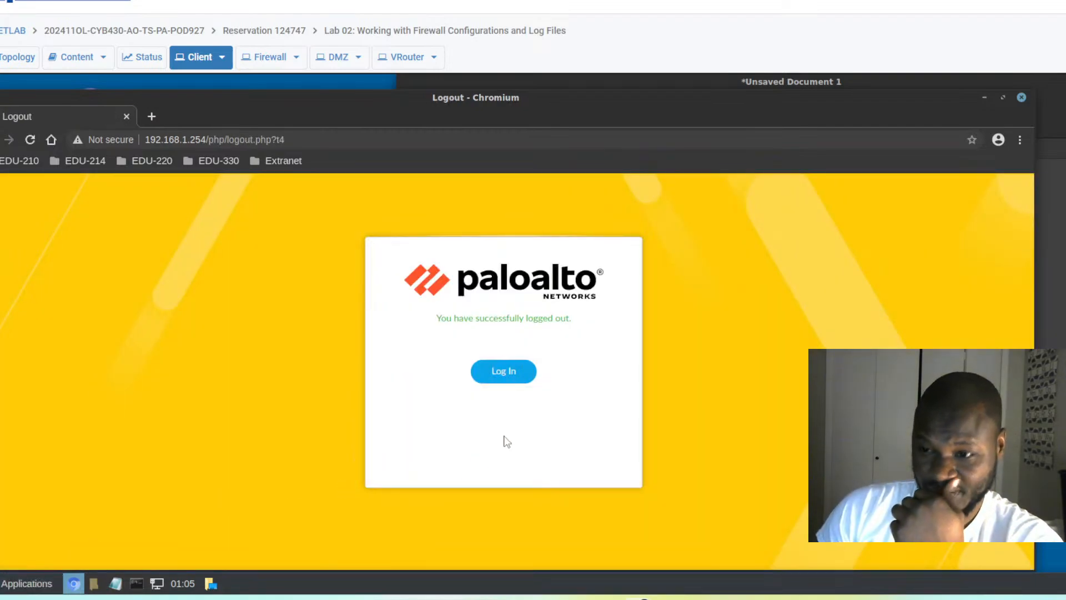
- Log back in as the default admin account with its password
click(504, 381)
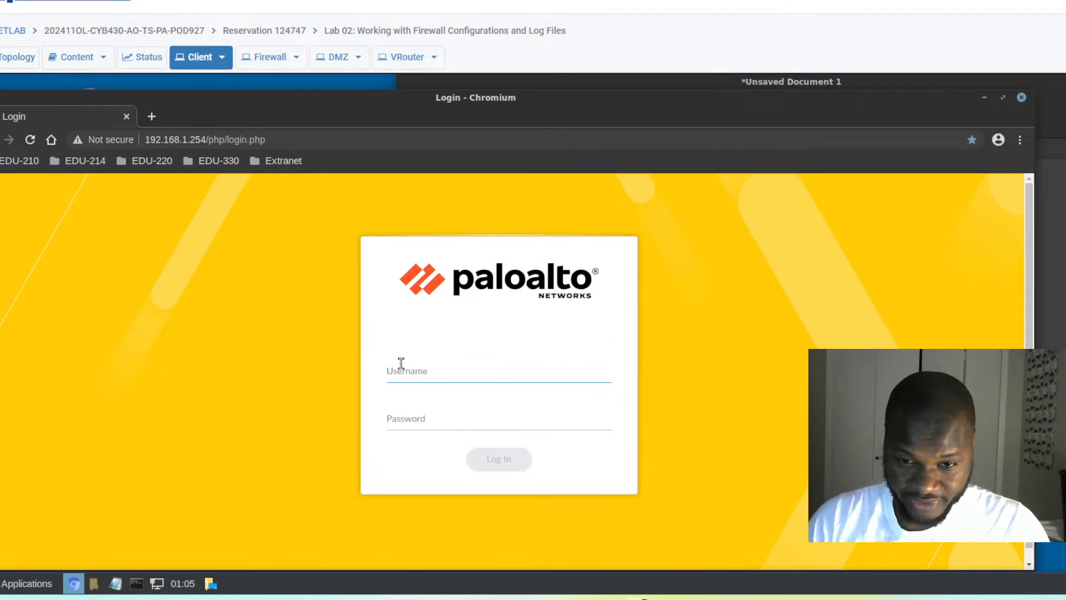
text(admin)
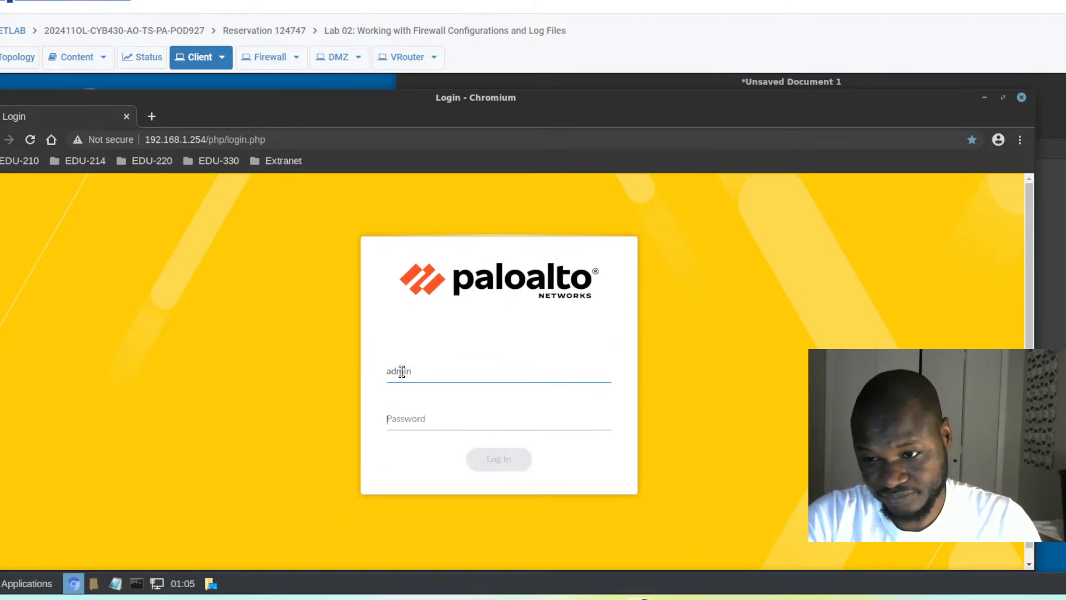
key(Tab)
text(Train1ng$)
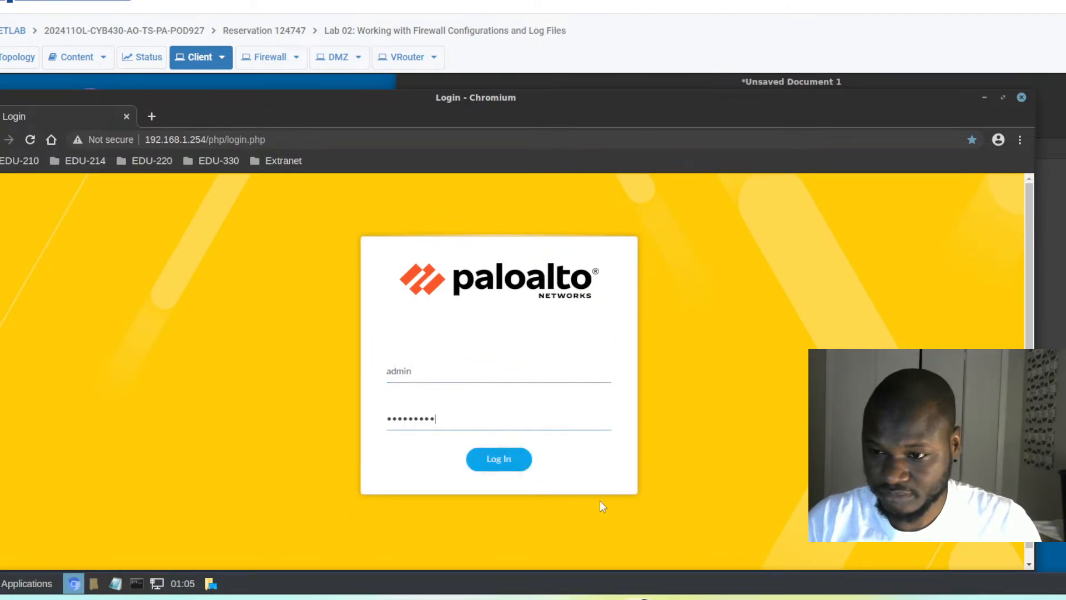
click(504, 472)
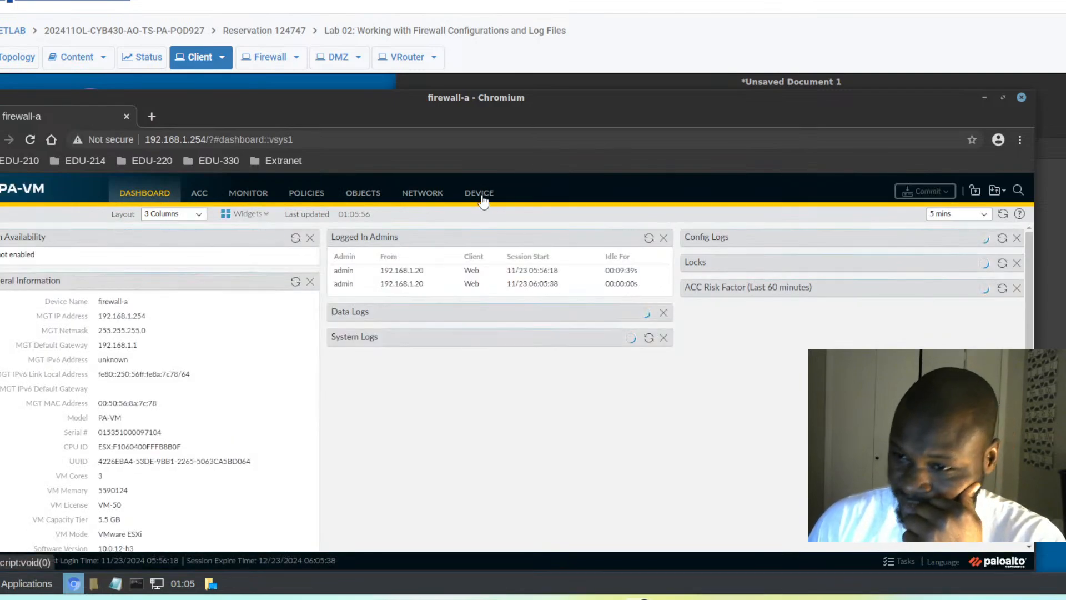
- Show Device > Administrators, postpone the telemetry prompt, and scroll the sidebar to Server Profiles
click(493, 190)
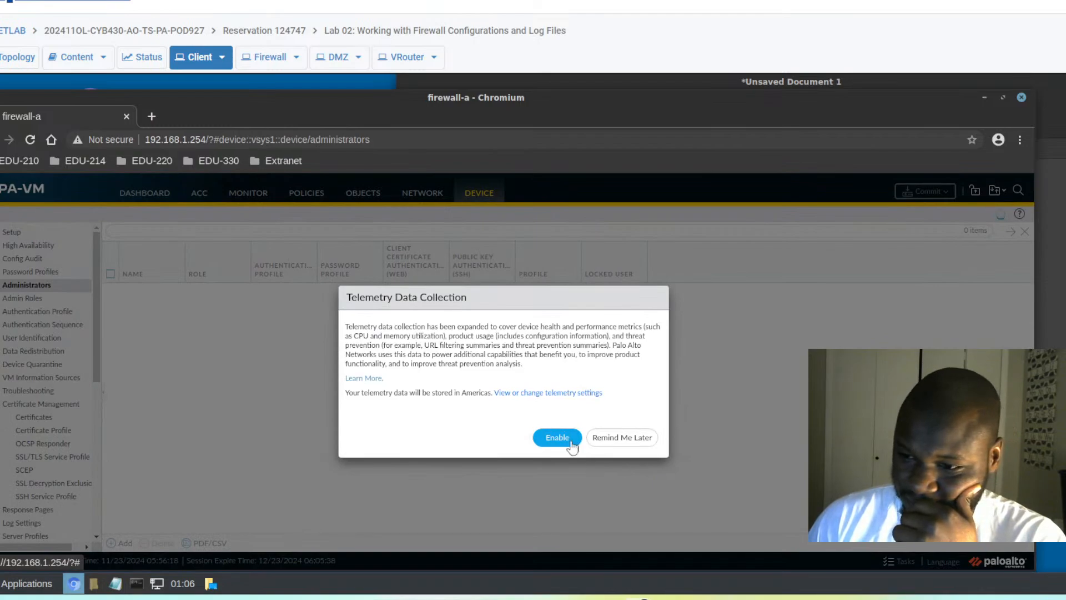
click(619, 439)
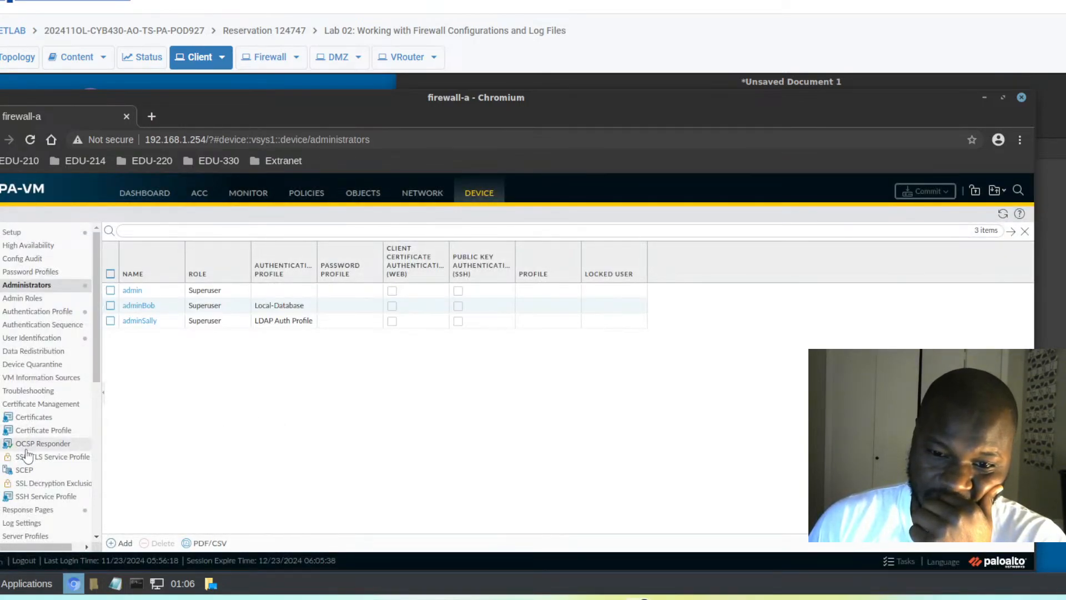
scroll(88, 451, down, 4)
scroll(87, 451, down, 2)
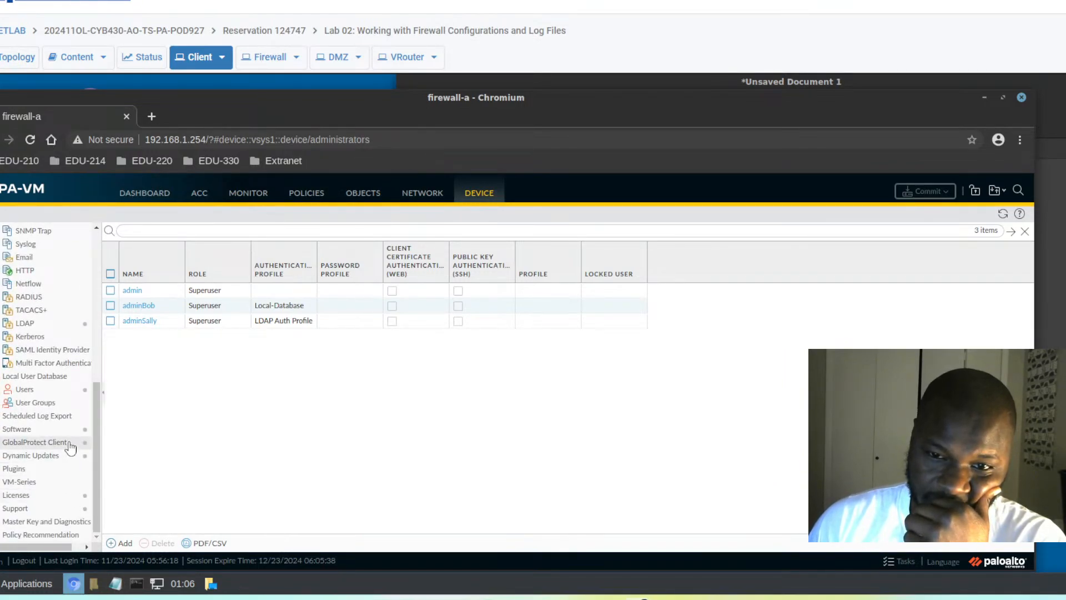
scroll(95, 439, up, 2)
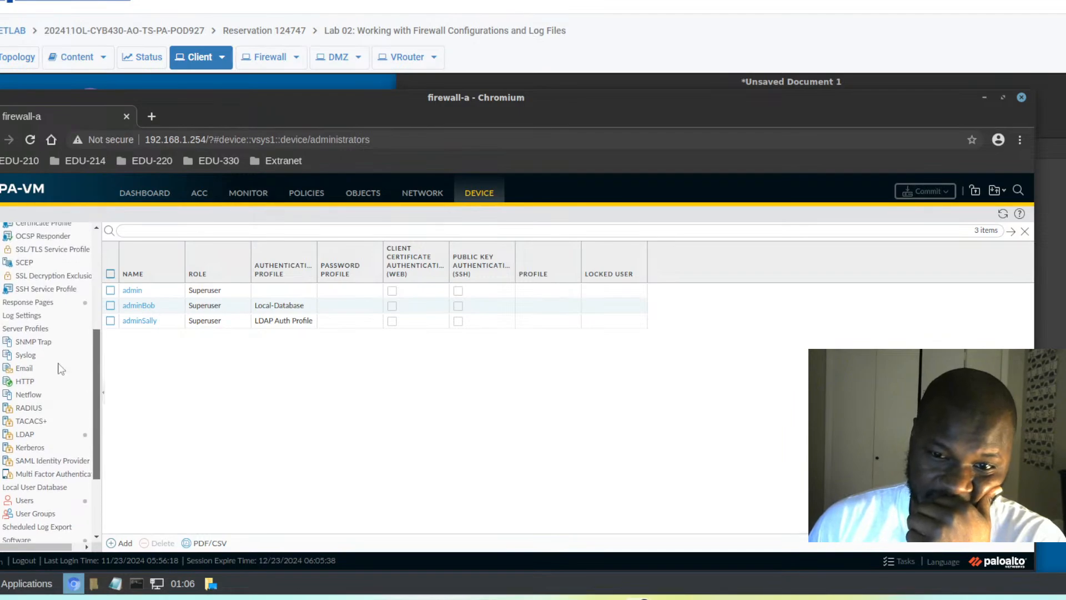
- Create a new RADIUS server profile named 'RADIUS Server Profile' using CHAP authentication
click(29, 411)
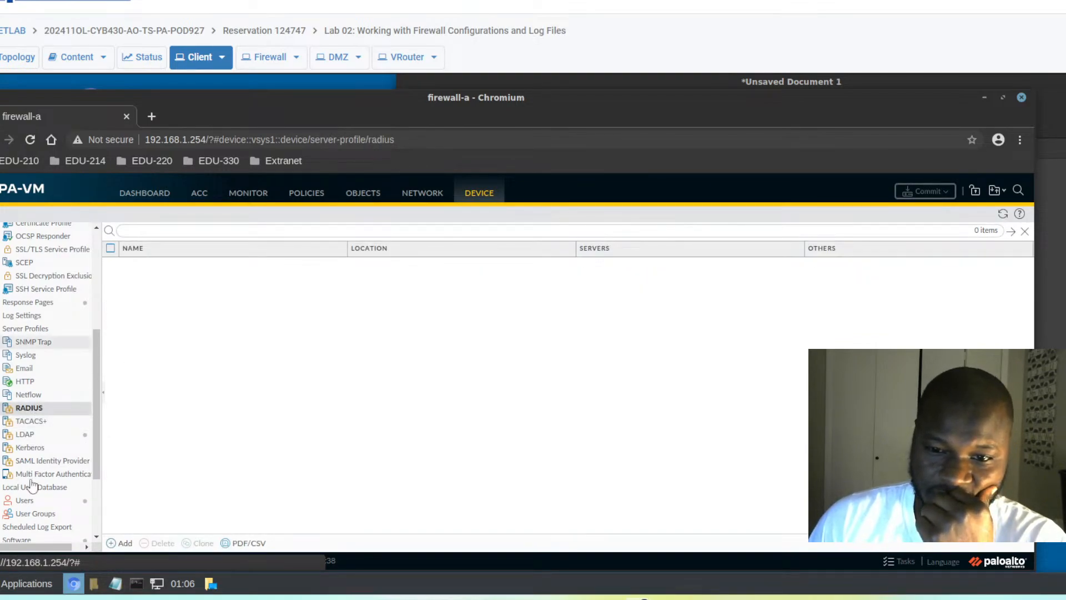
click(123, 544)
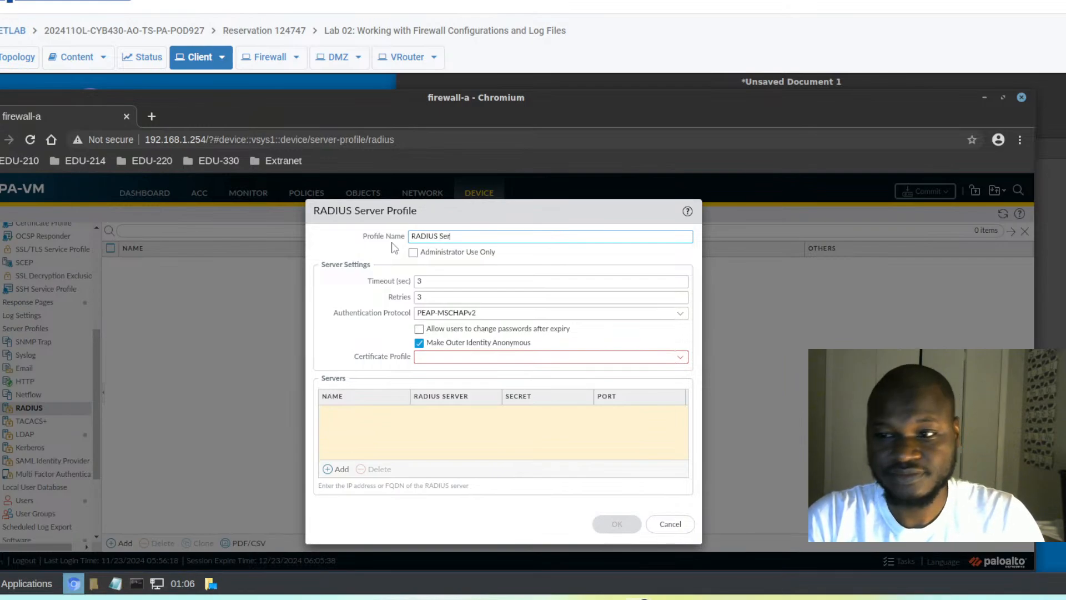
text(Profile)
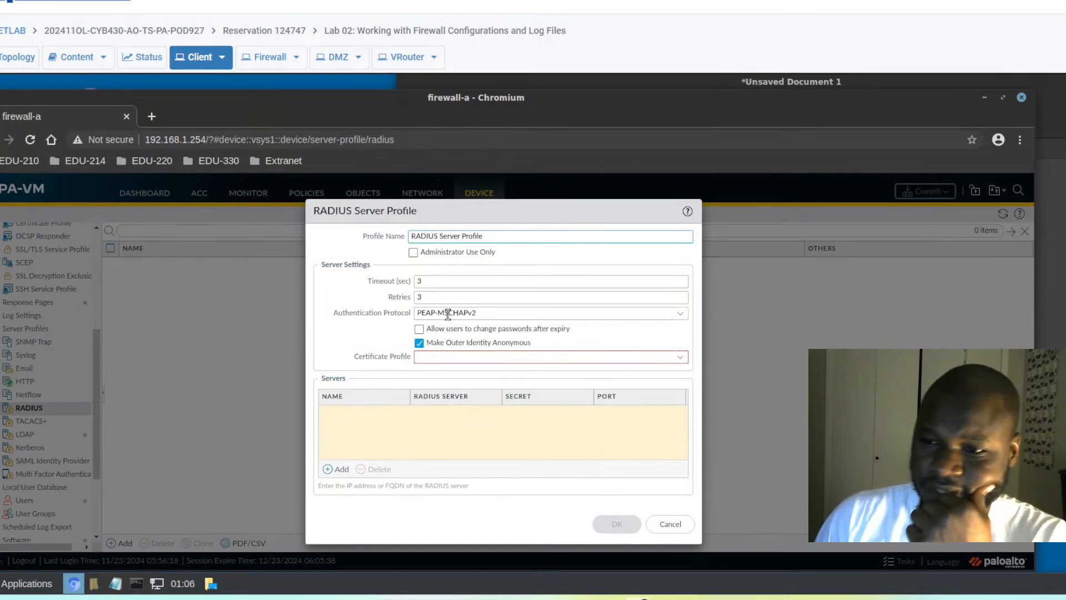
click(677, 315)
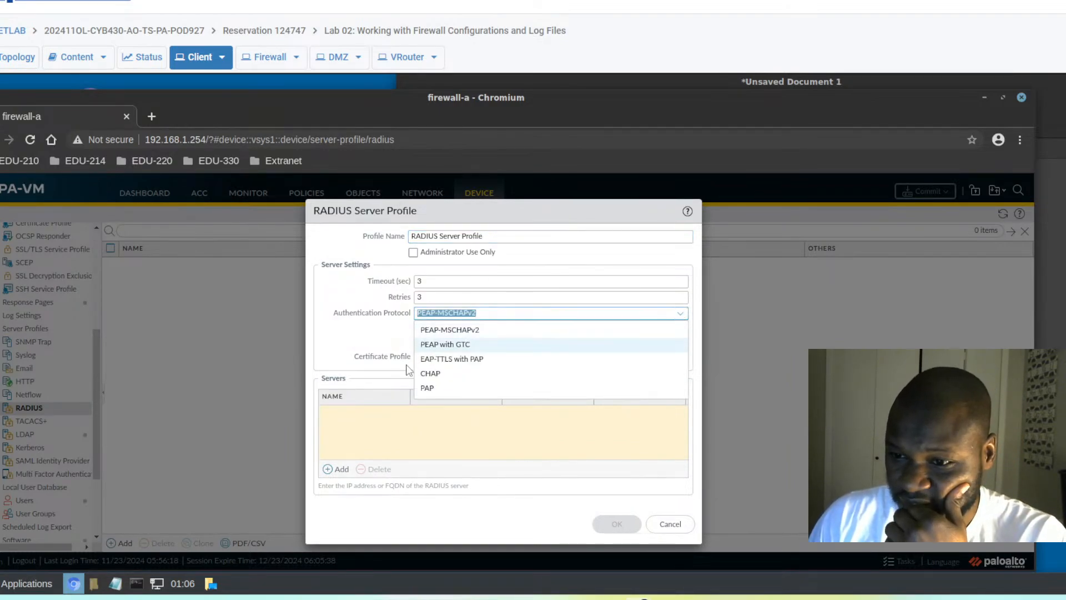
click(436, 374)
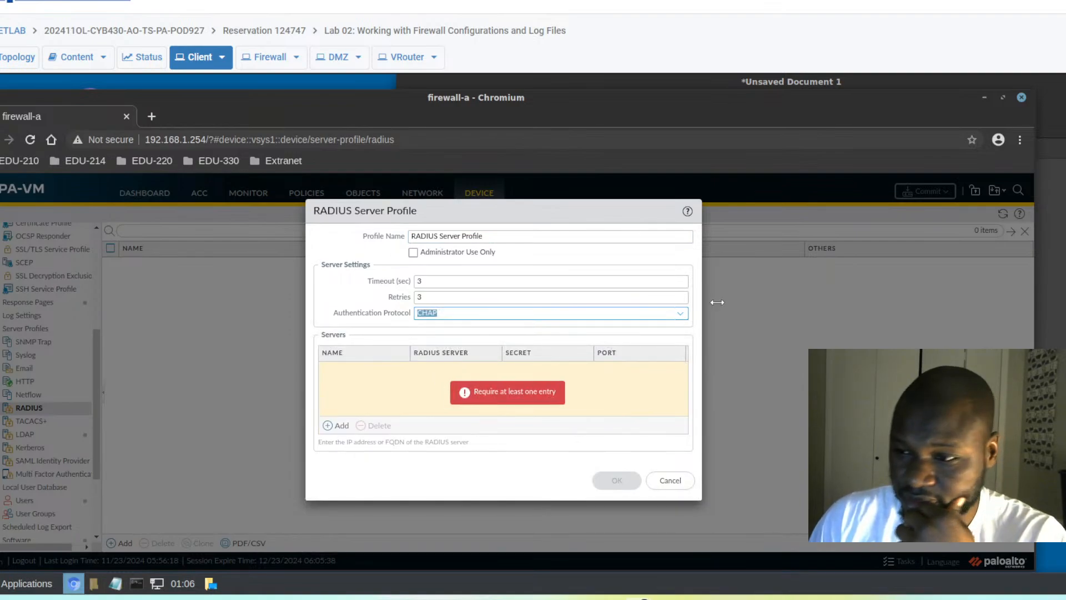
click(678, 314)
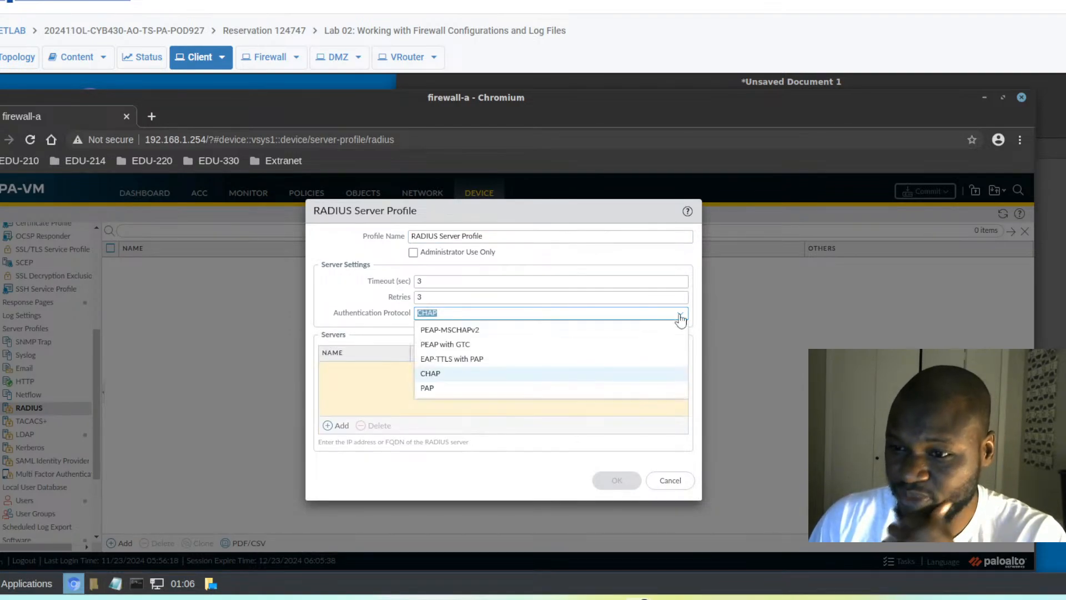
click(438, 378)
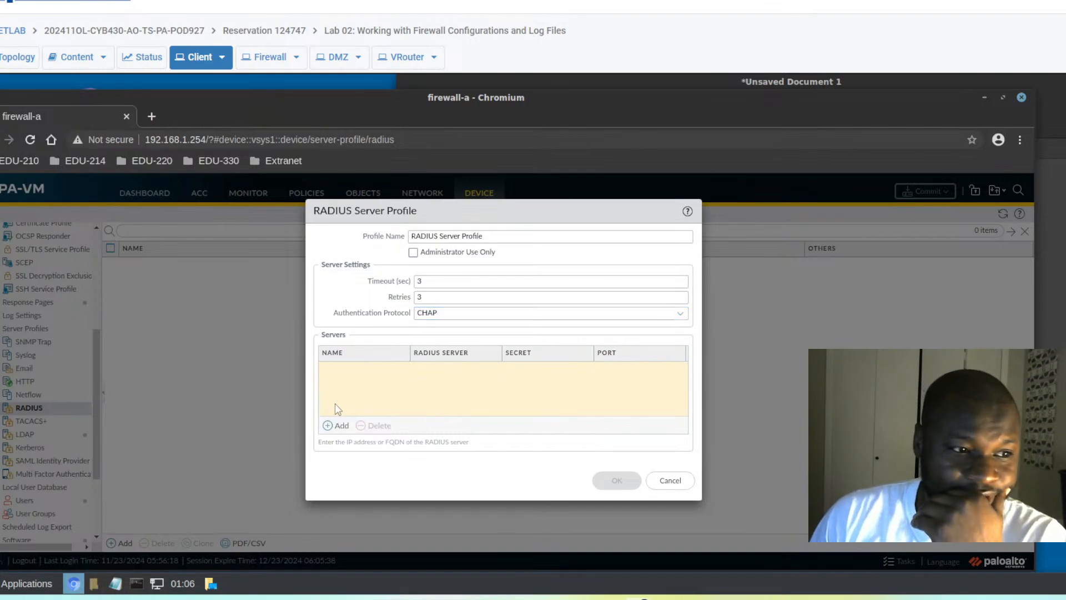
- Add server radius.panw.lab at 192.168.50.150 with the shared secret pasted and confirmed
click(329, 425)
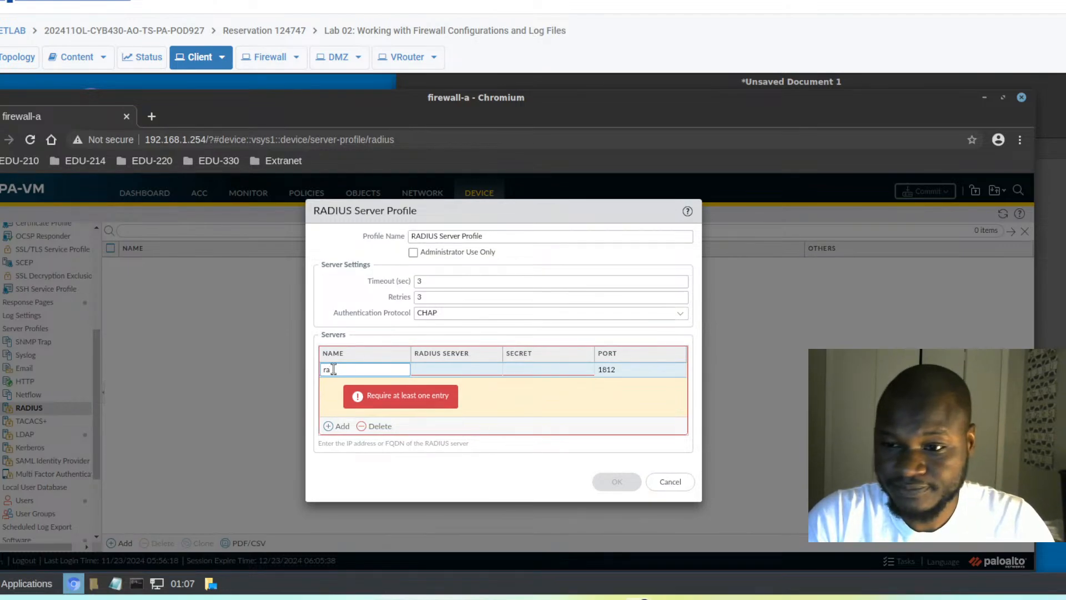
text(radius.panw.lab)
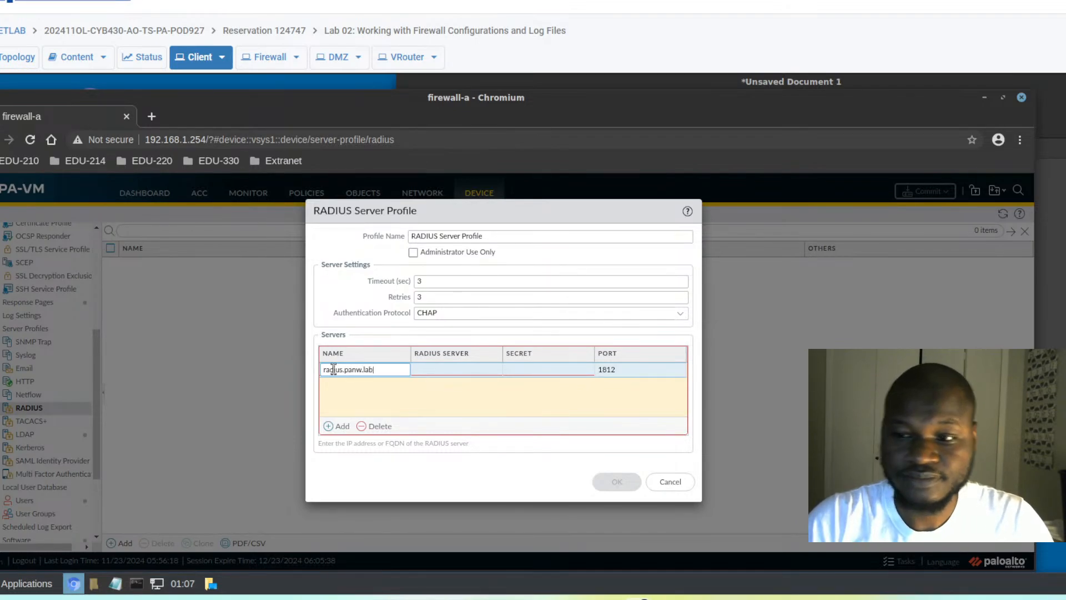
click(444, 369)
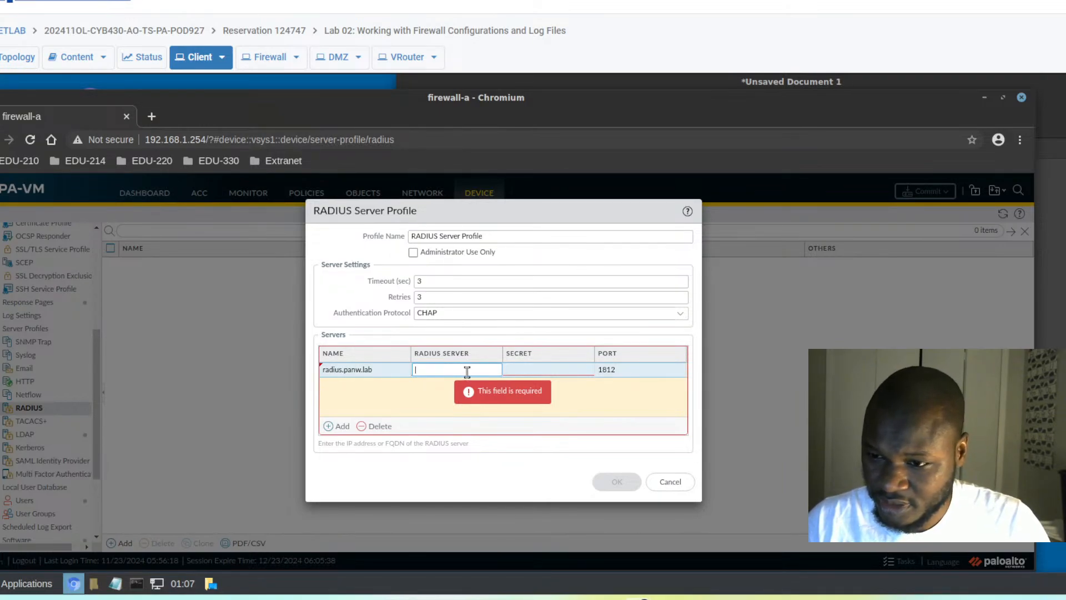
text(192.168.50.150)
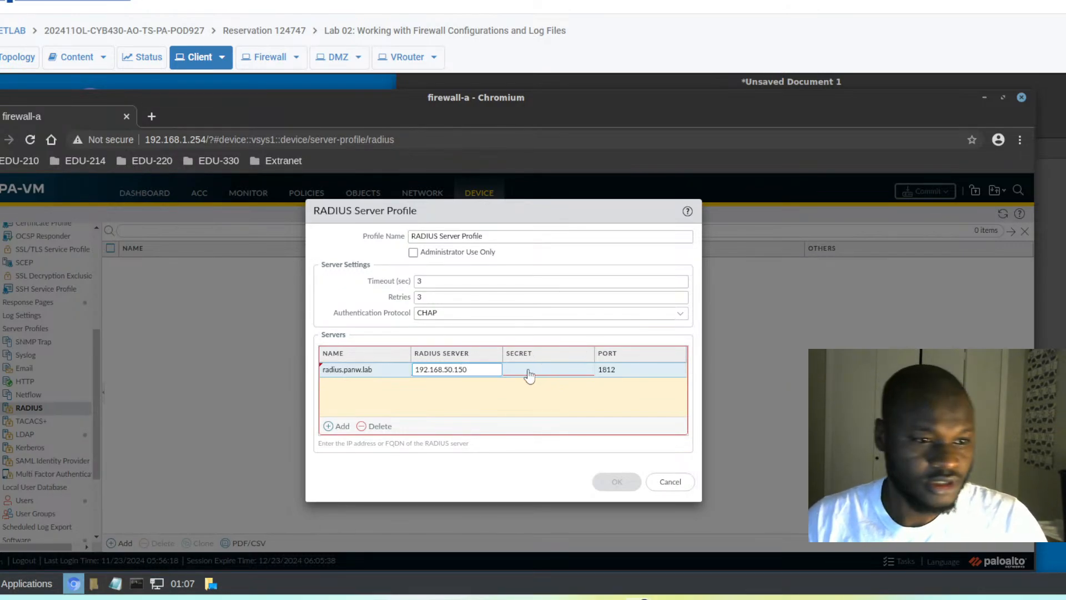
click(529, 376)
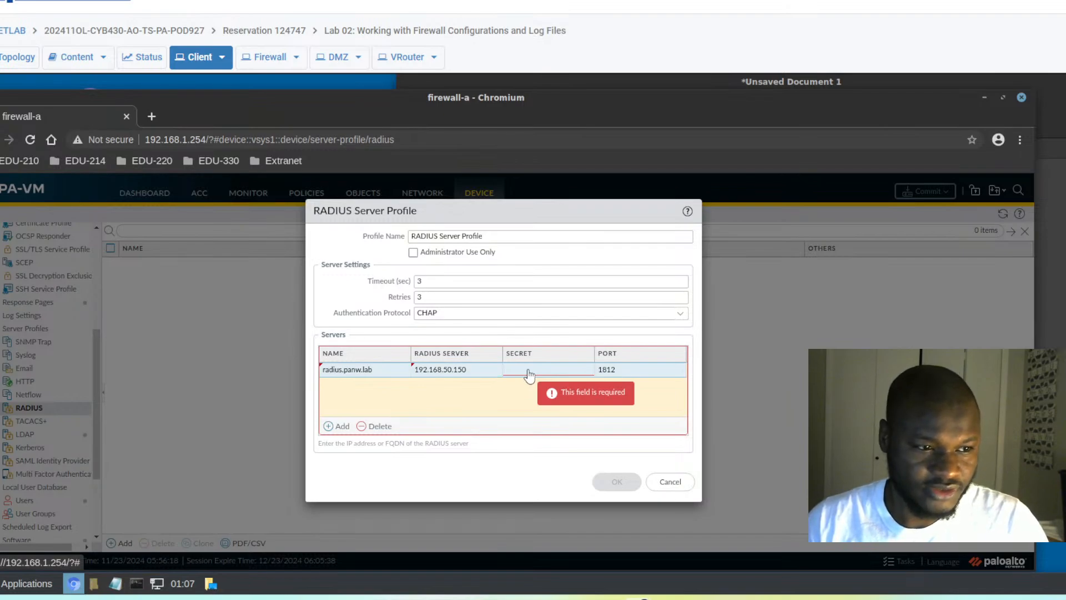
click(532, 374)
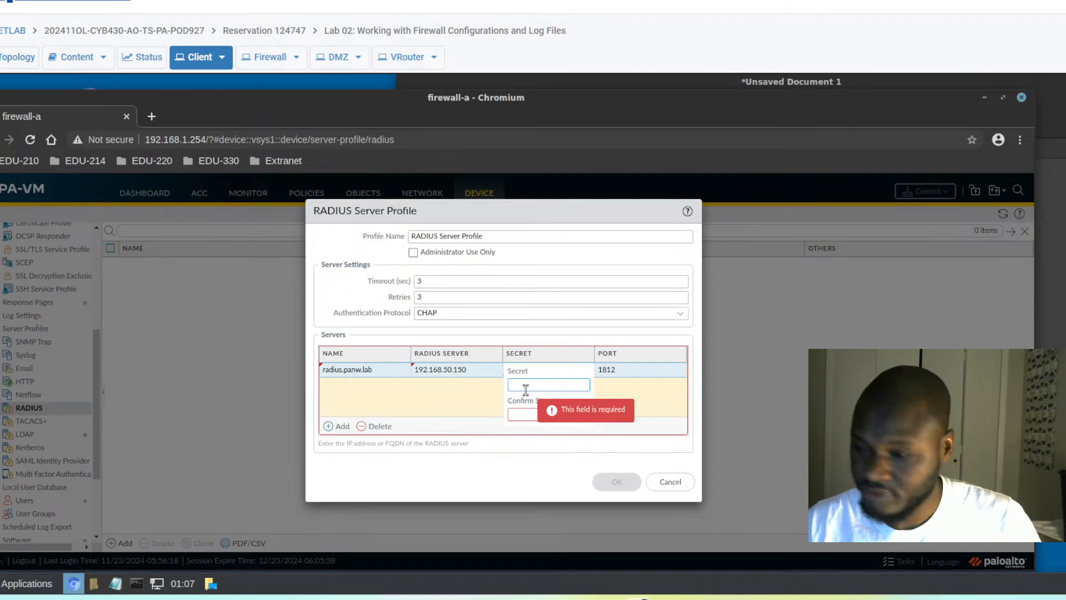
key(ctrl+v)
click(526, 413)
key(ctrl+v)
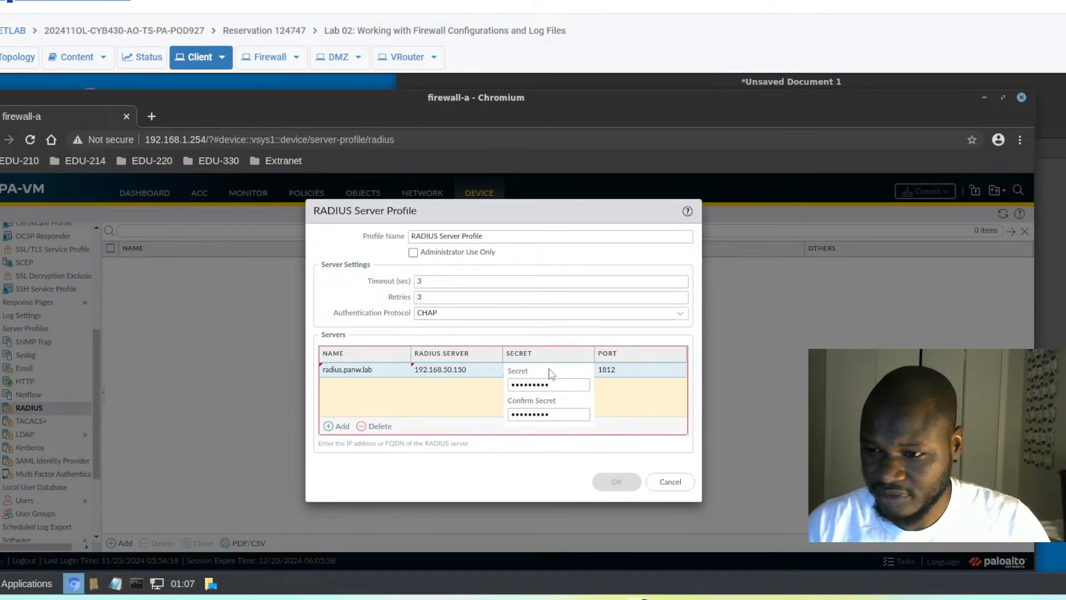
- Remove the extra blank server row and leave the timeout at 3
click(328, 426)
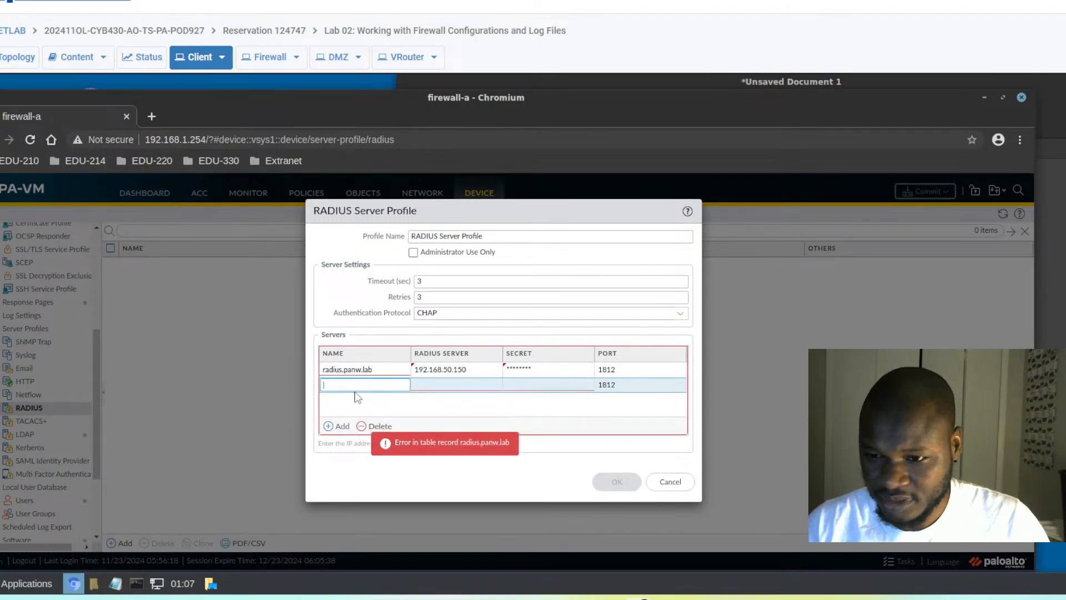
click(372, 426)
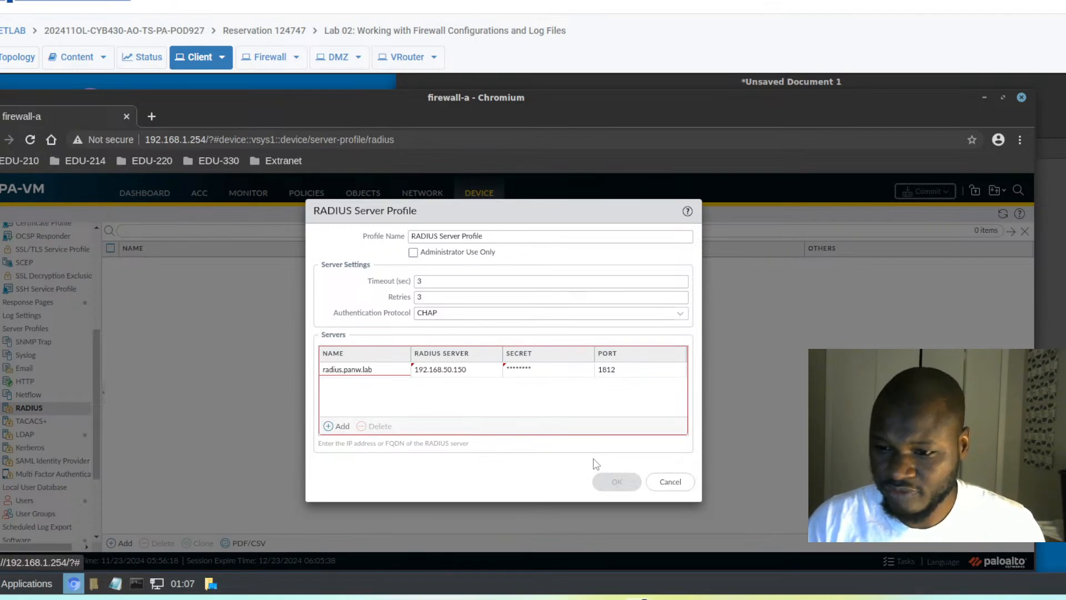
click(473, 283)
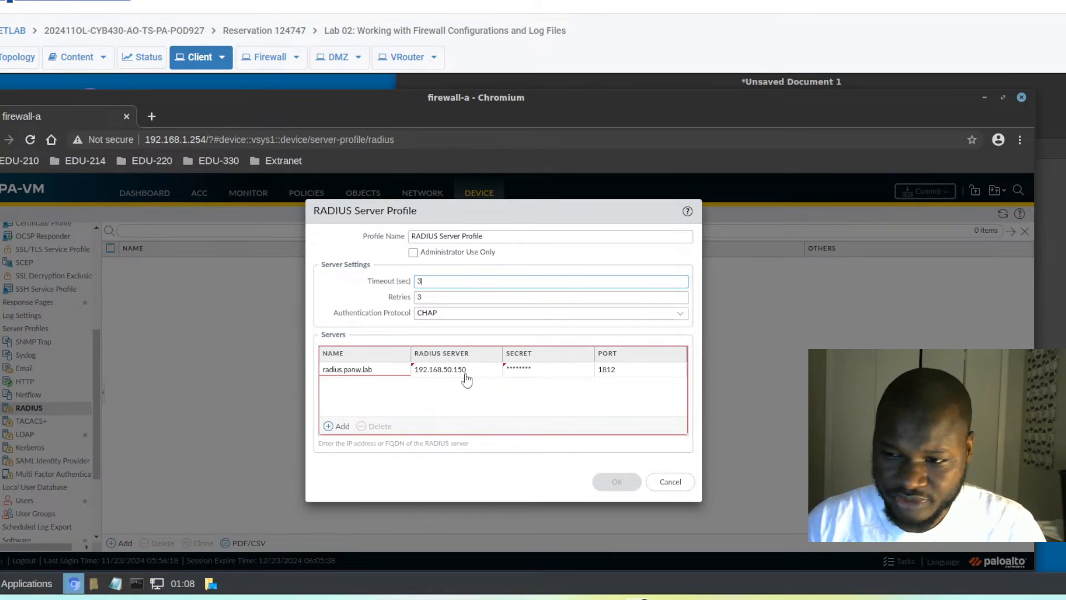
click(557, 393)
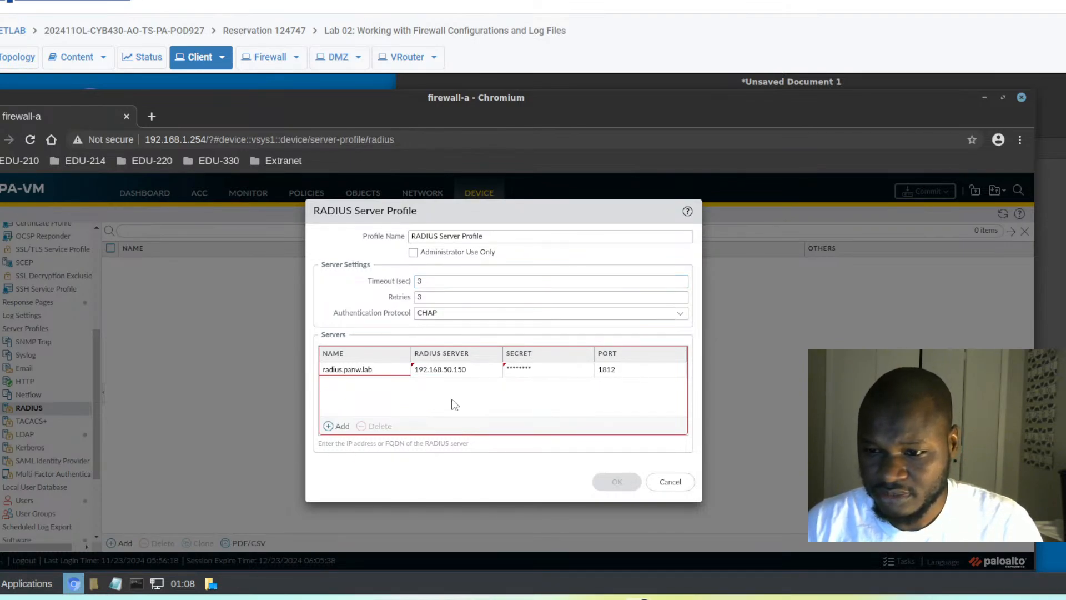
click(346, 370)
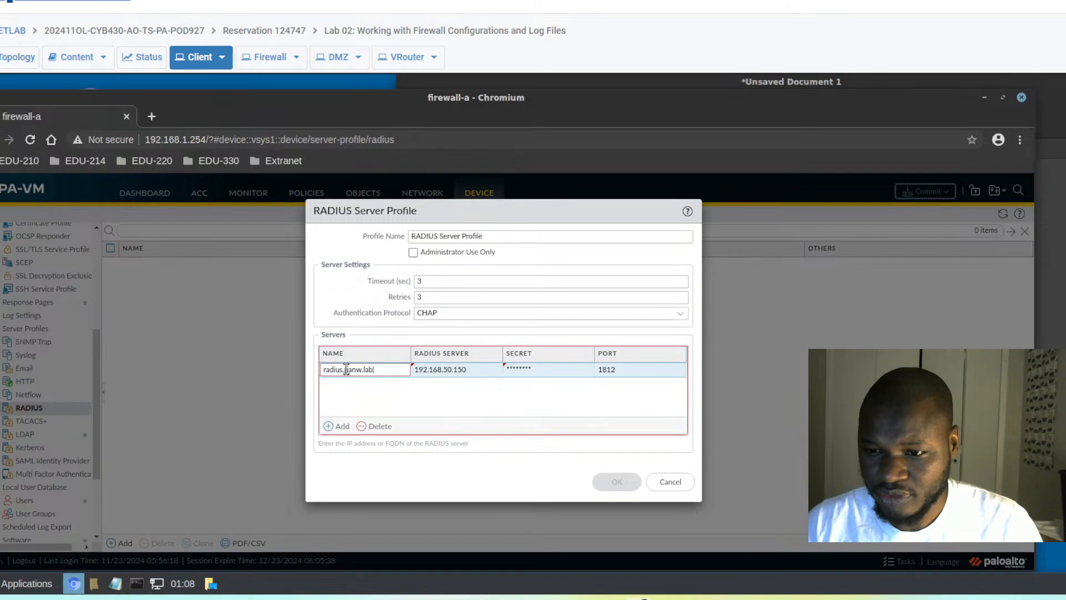
- Save the RADIUS Server Profile and go to the LDAP server profiles list
click(435, 377)
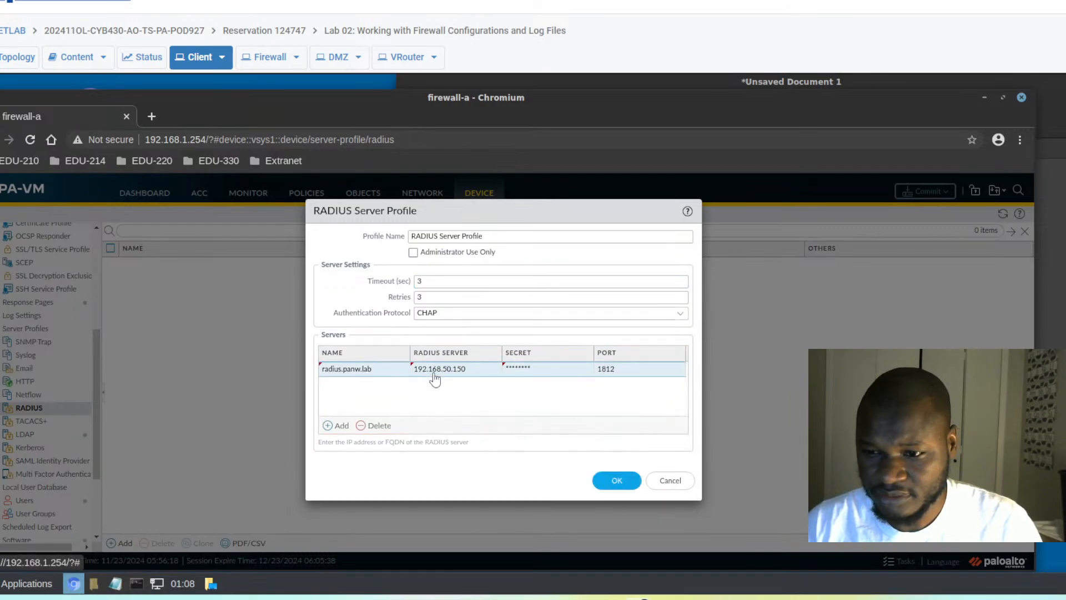
click(614, 481)
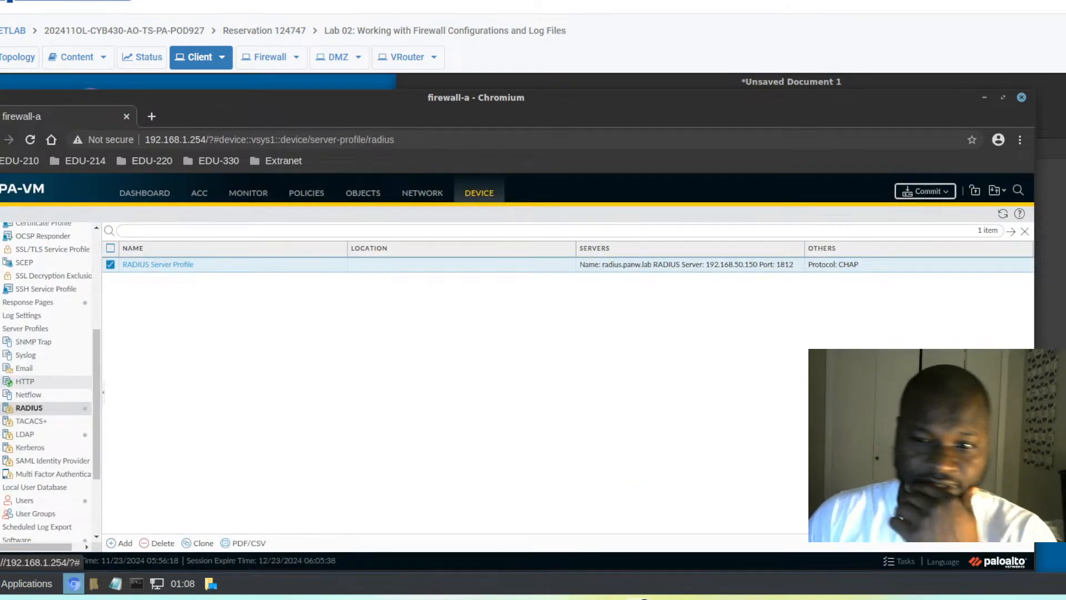
click(26, 438)
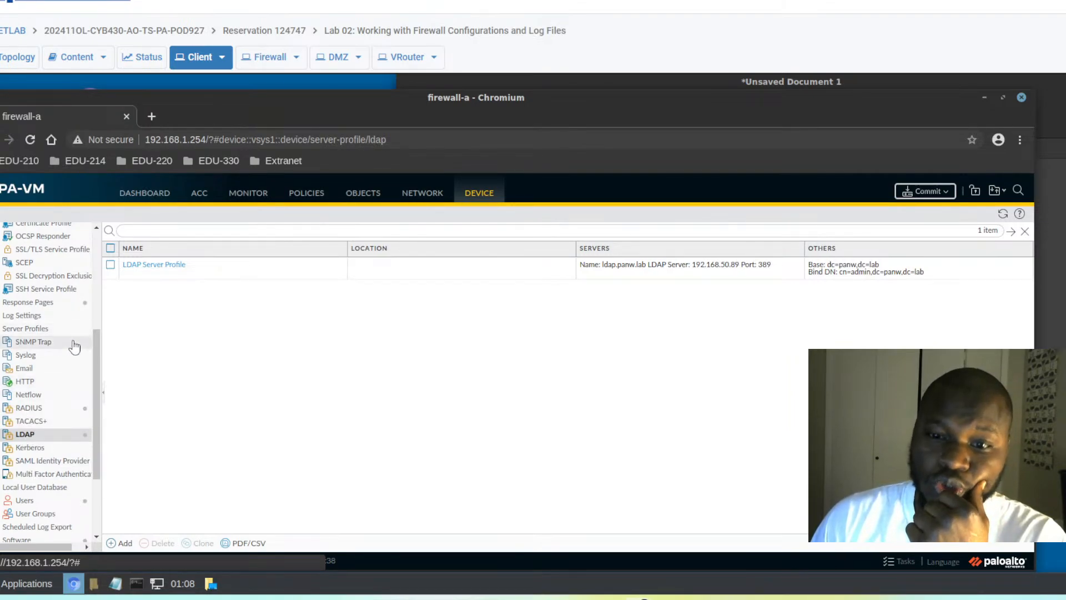
drag(96, 336, 108, 253)
- Create authentication profile 'RADIUS Auth Profile' of type RADIUS using RADIUS Server Profile
click(29, 284)
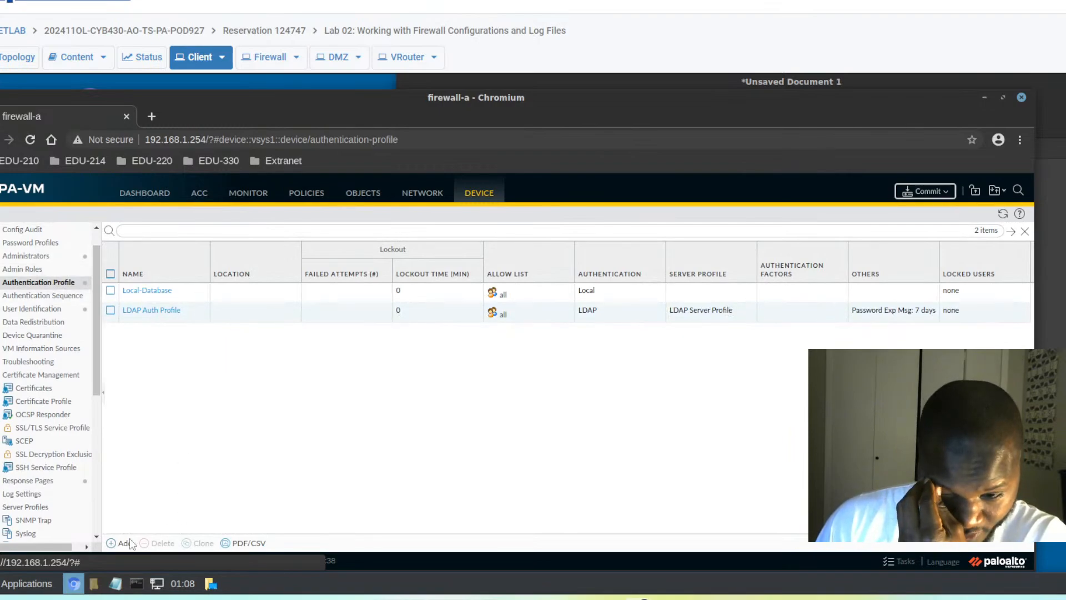
click(118, 543)
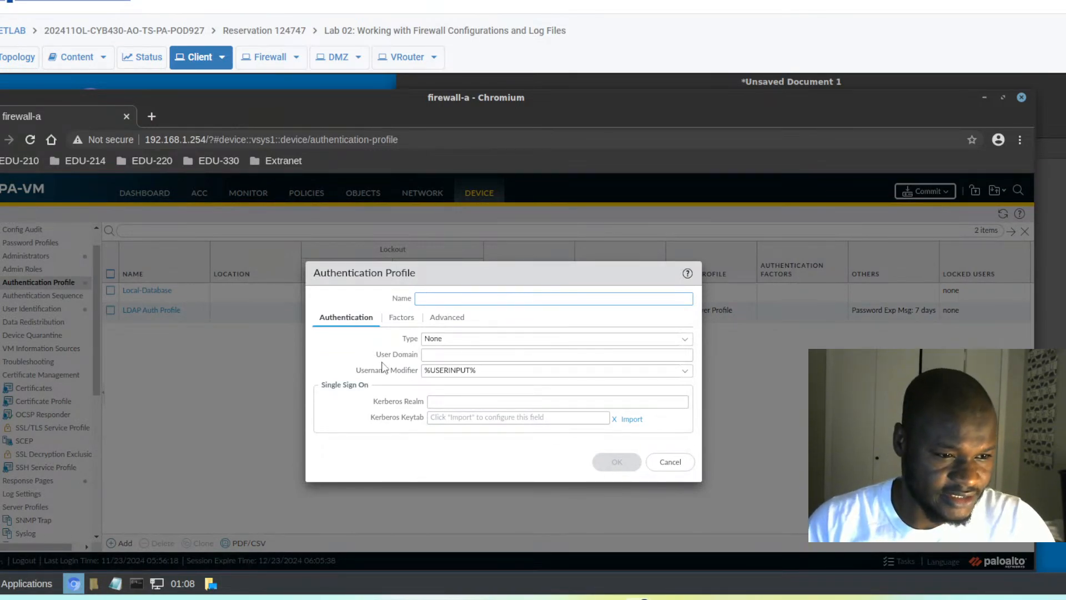
text(R)
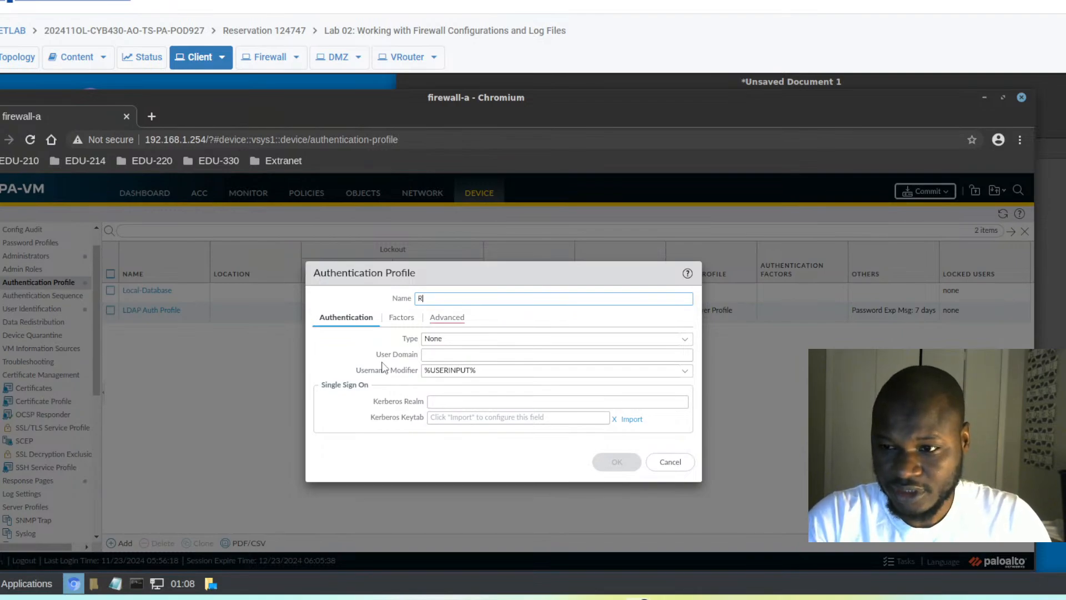
text(aAD)
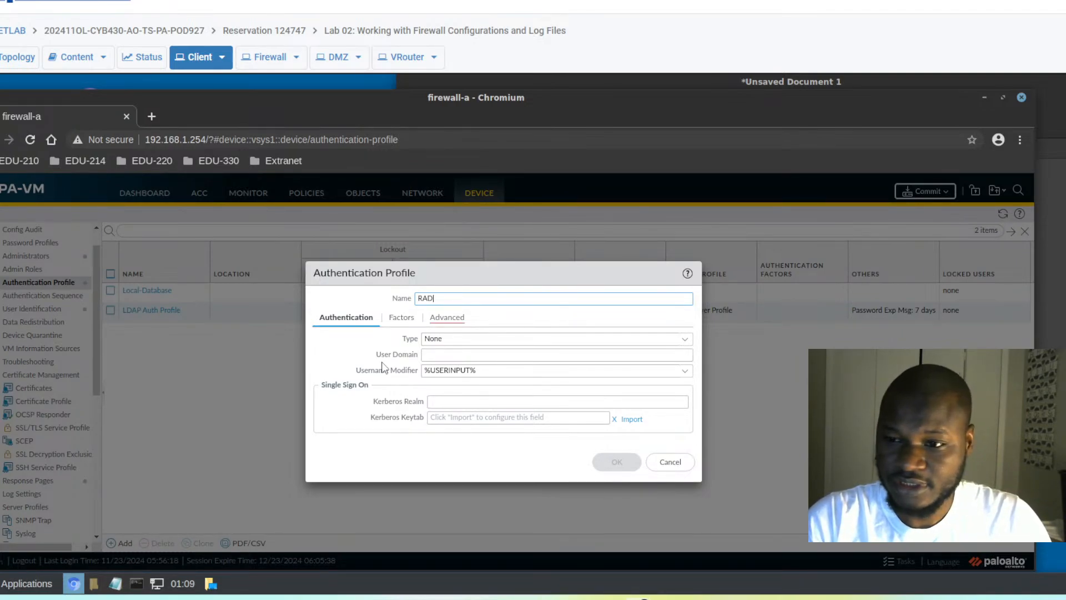
text(IUS)
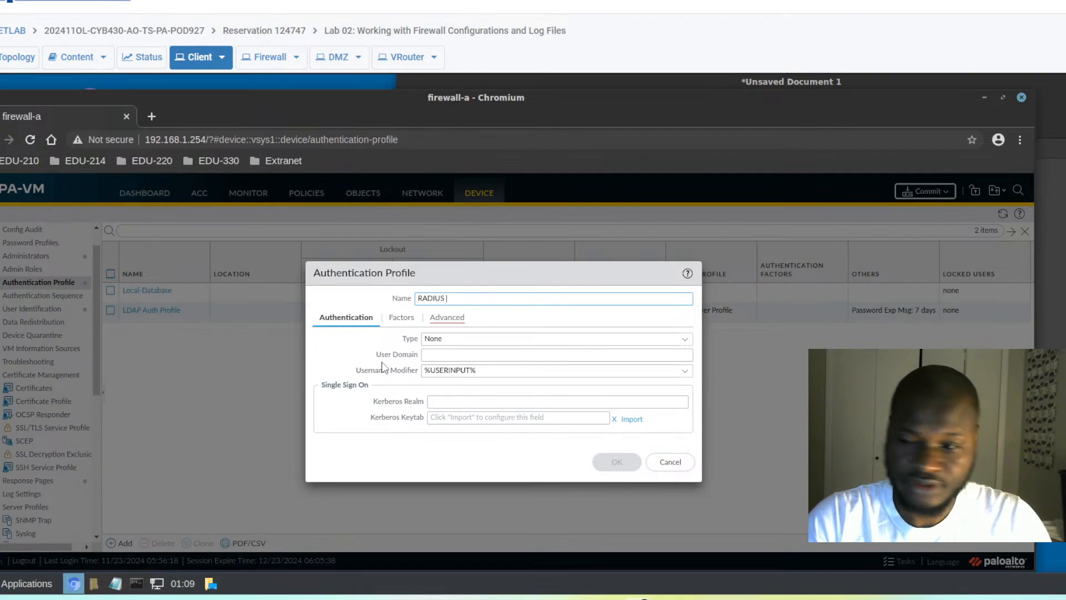
text( Auth Pro)
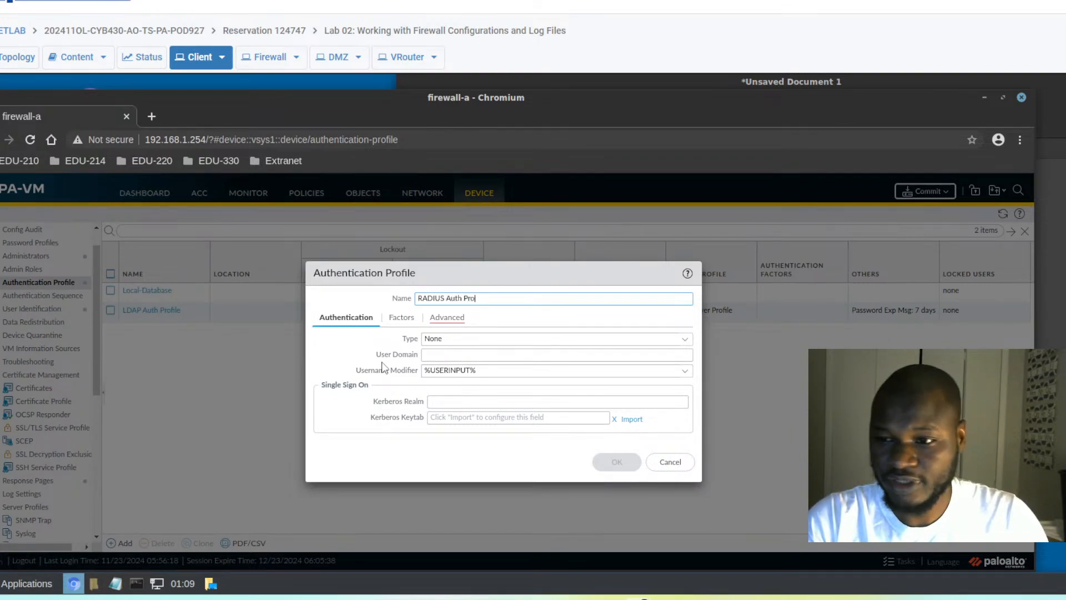
text(file)
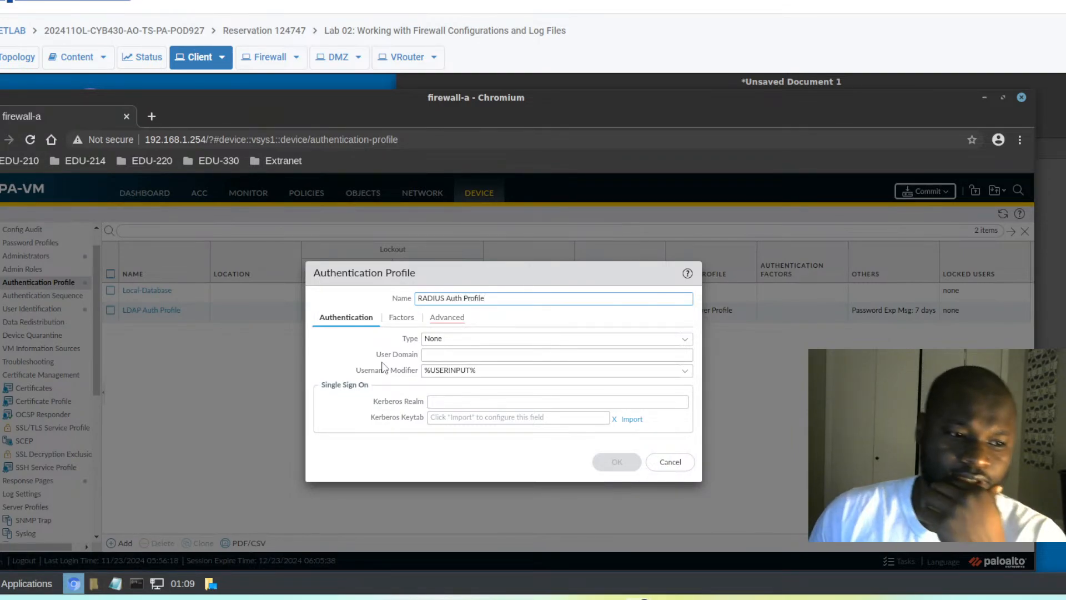
click(688, 341)
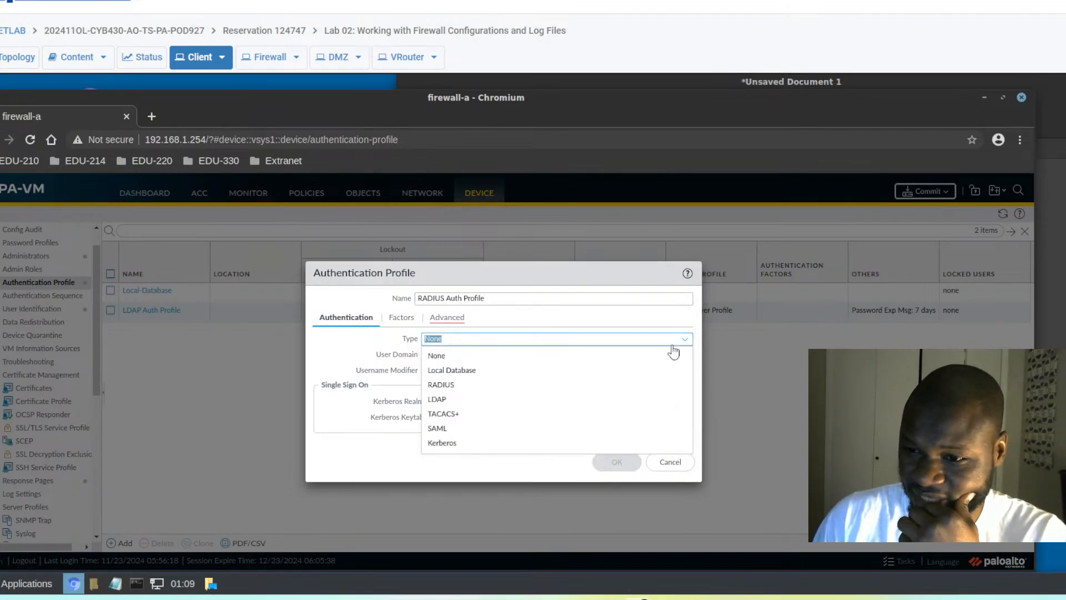
click(439, 387)
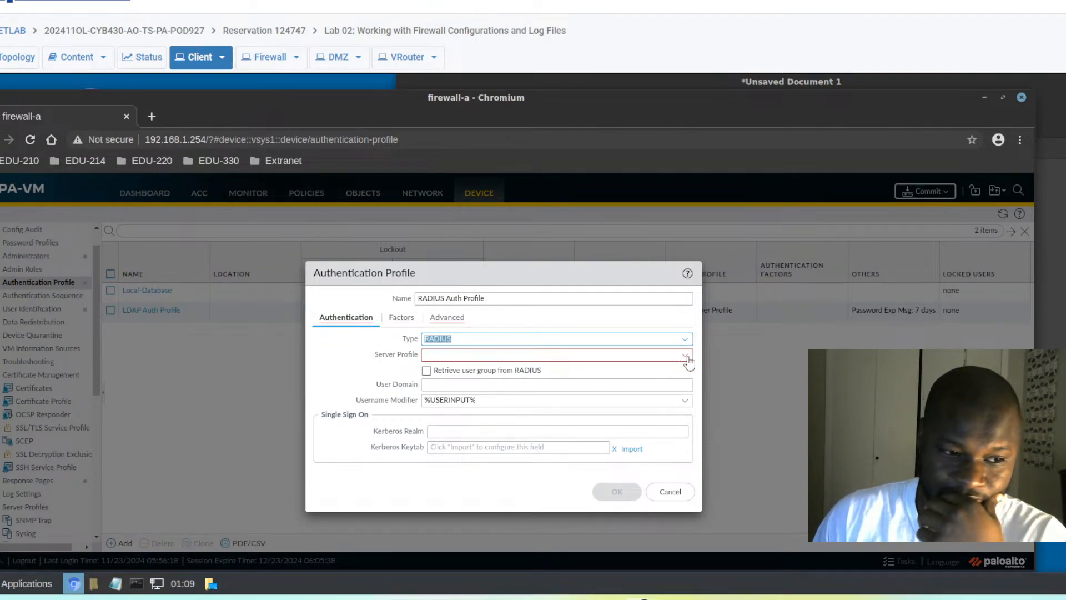
click(586, 355)
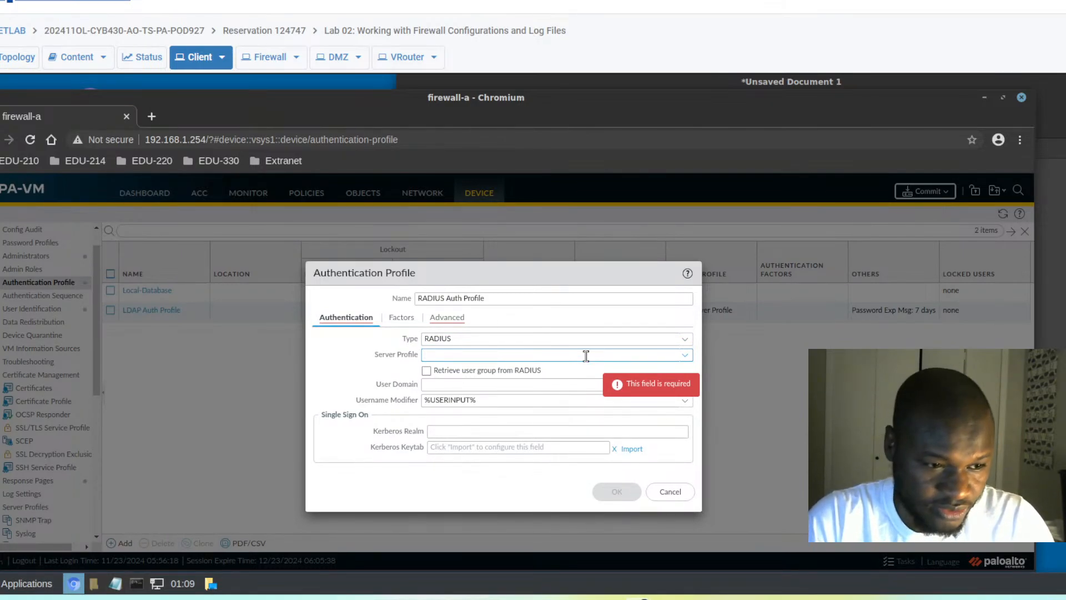
text(Ra)
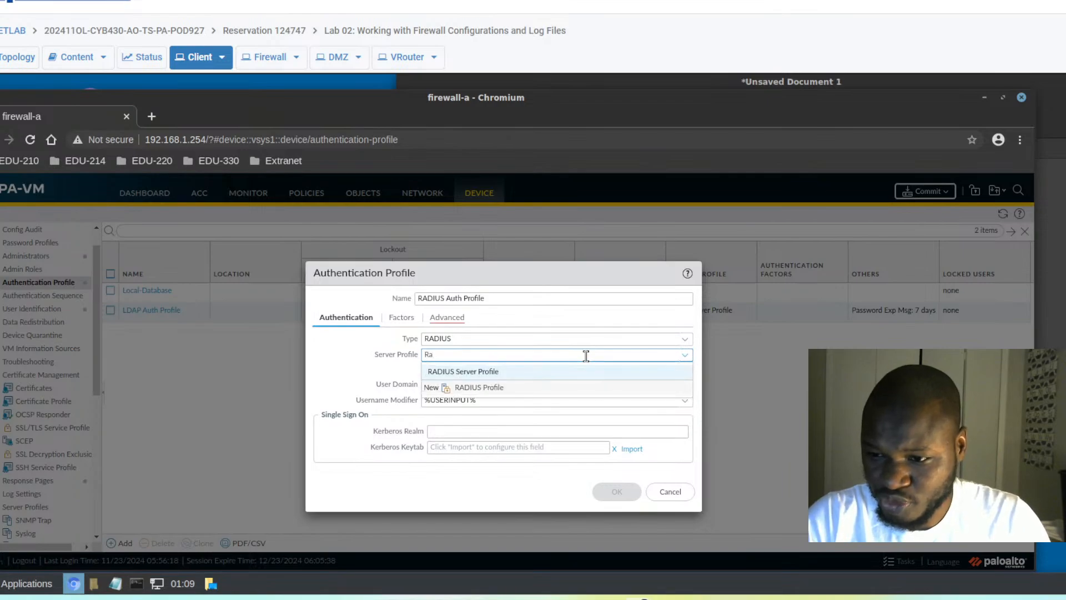
click(479, 373)
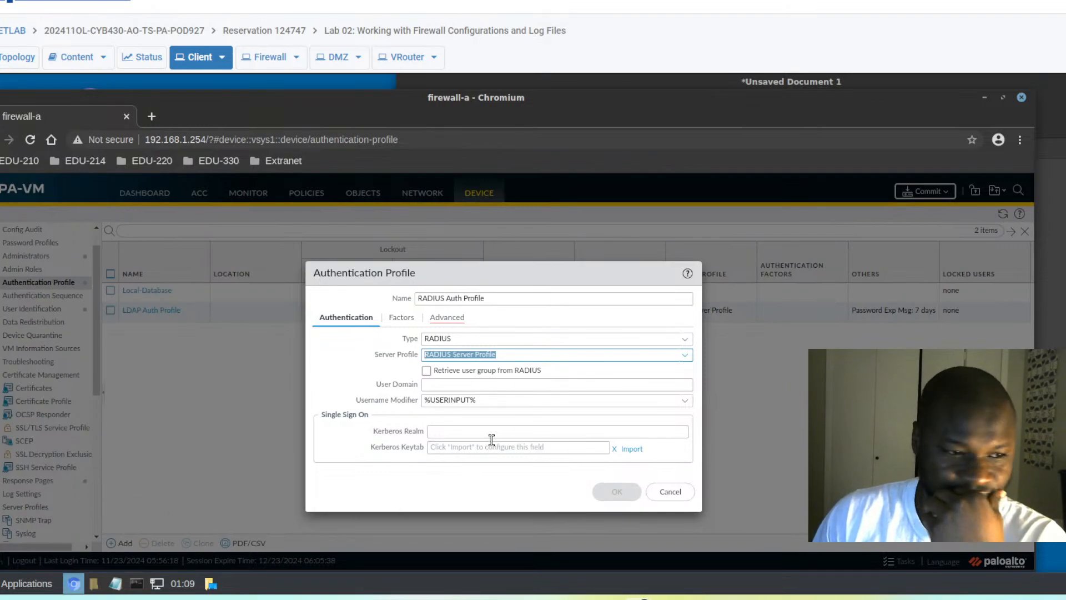
- Add 'all' to the profile's Advanced allow list and save it
click(443, 320)
click(336, 450)
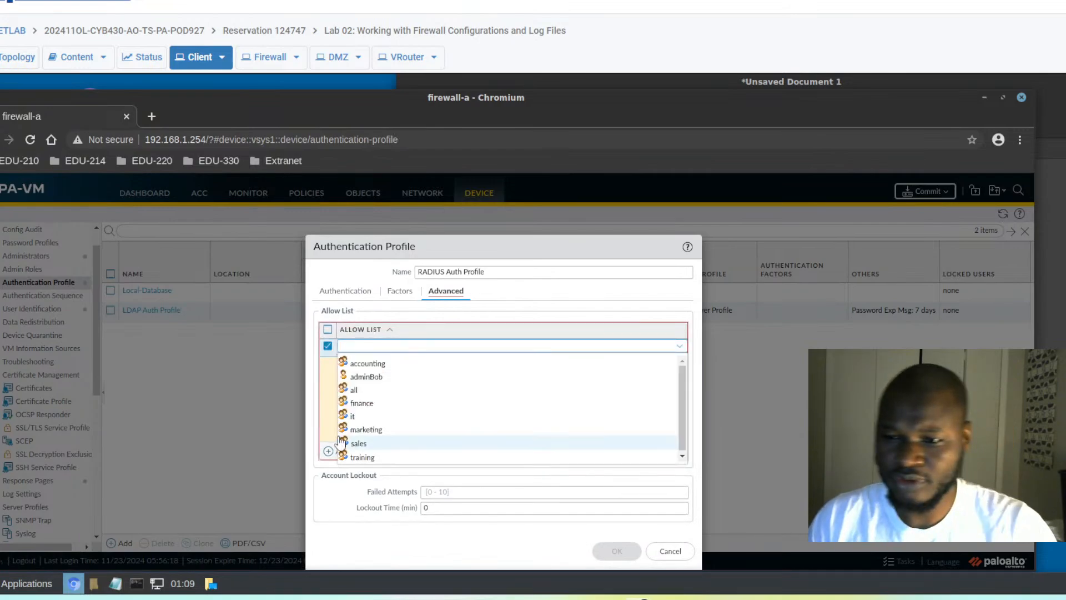
click(354, 389)
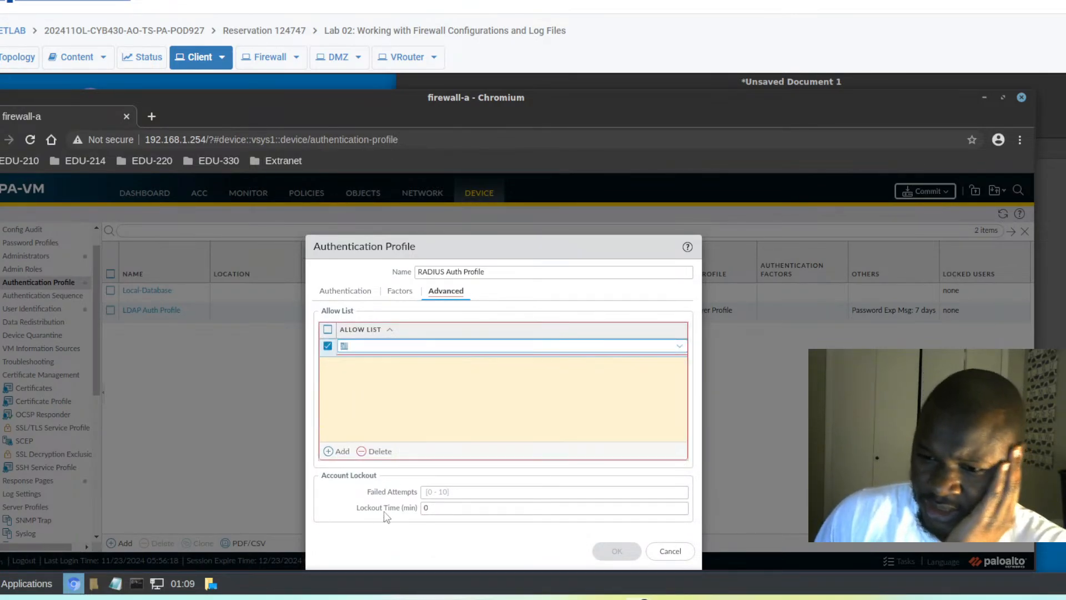
click(386, 527)
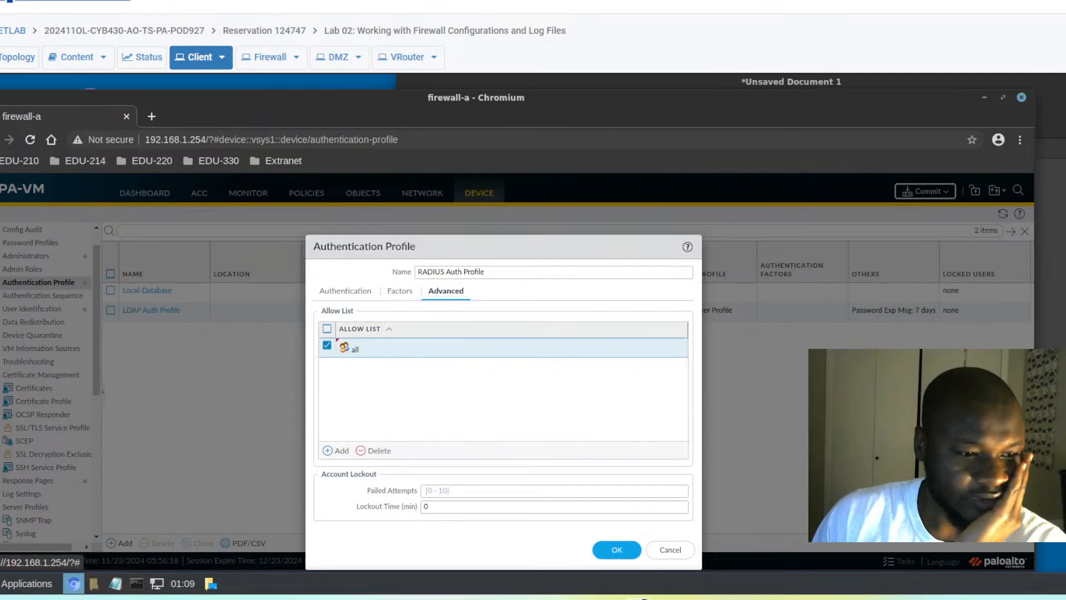
click(610, 548)
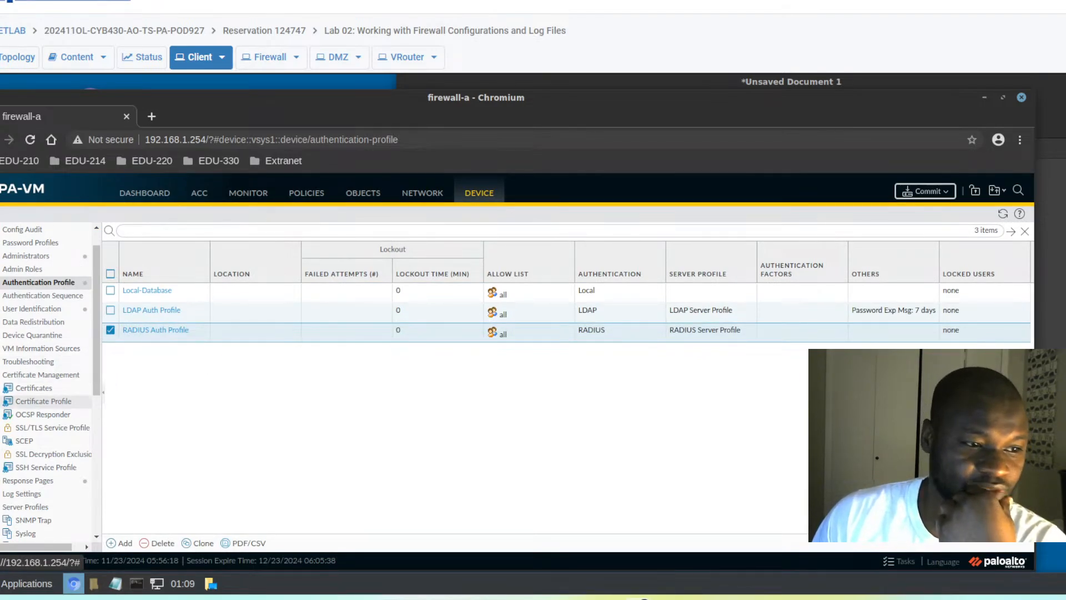
- Add superuser administrator adminHelga authenticated through RADIUS Auth Profile
click(20, 256)
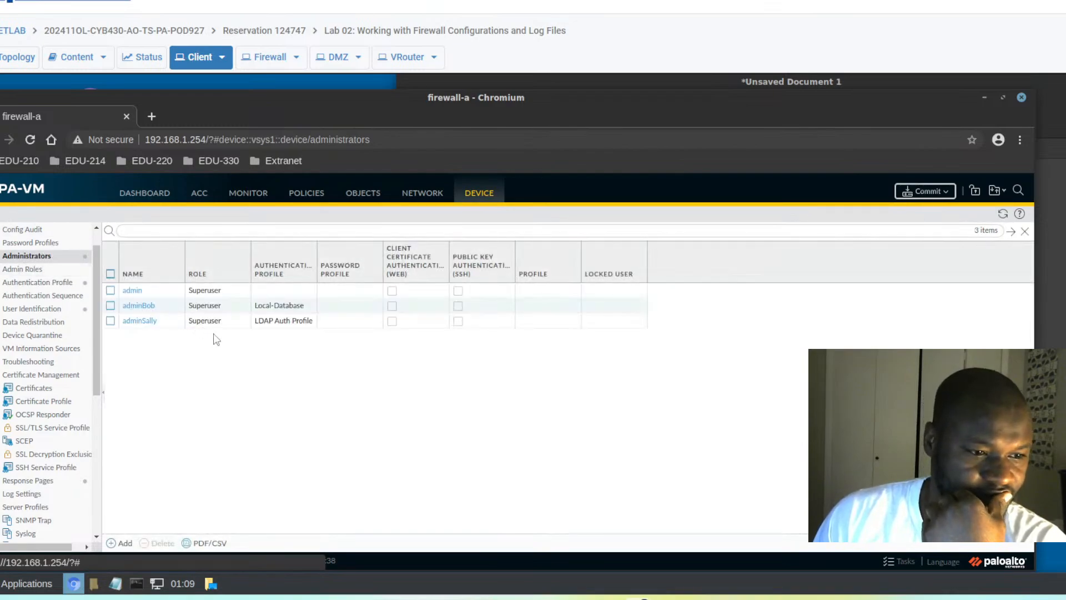
click(123, 544)
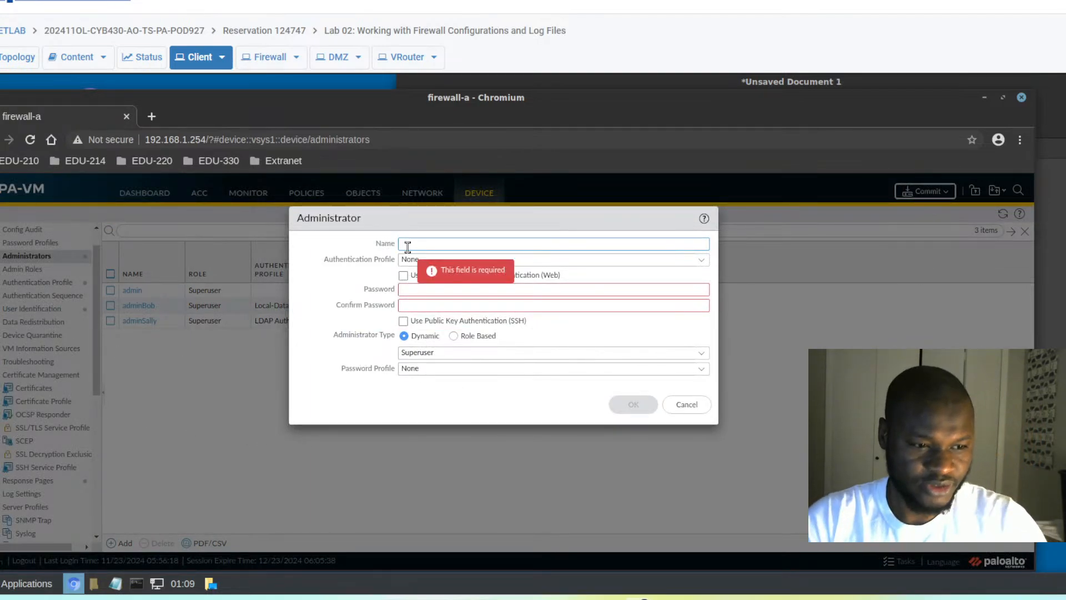
text(admin)
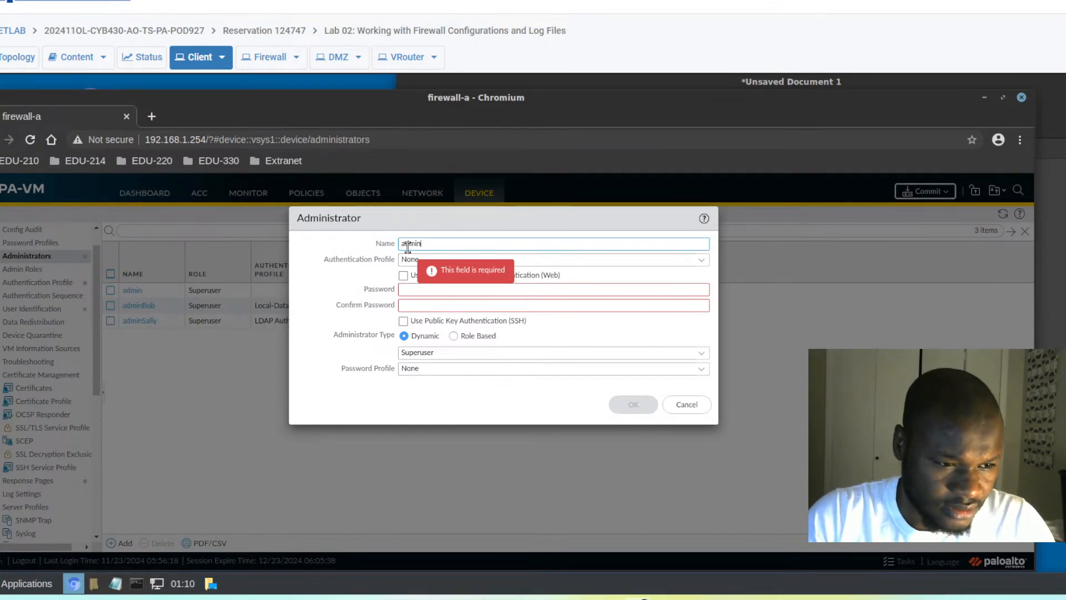
text(Helga)
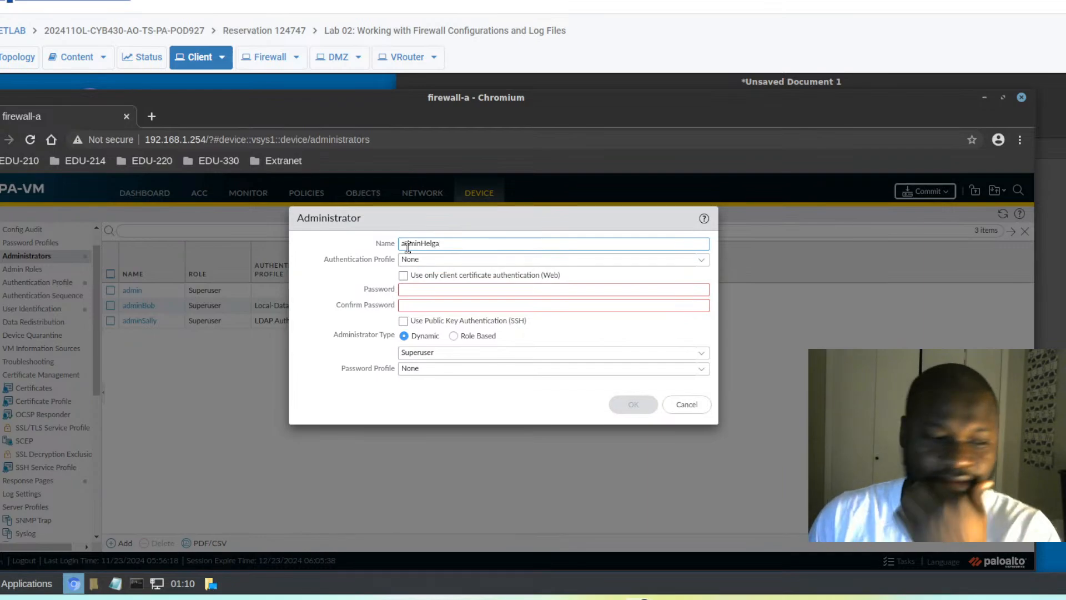
click(702, 262)
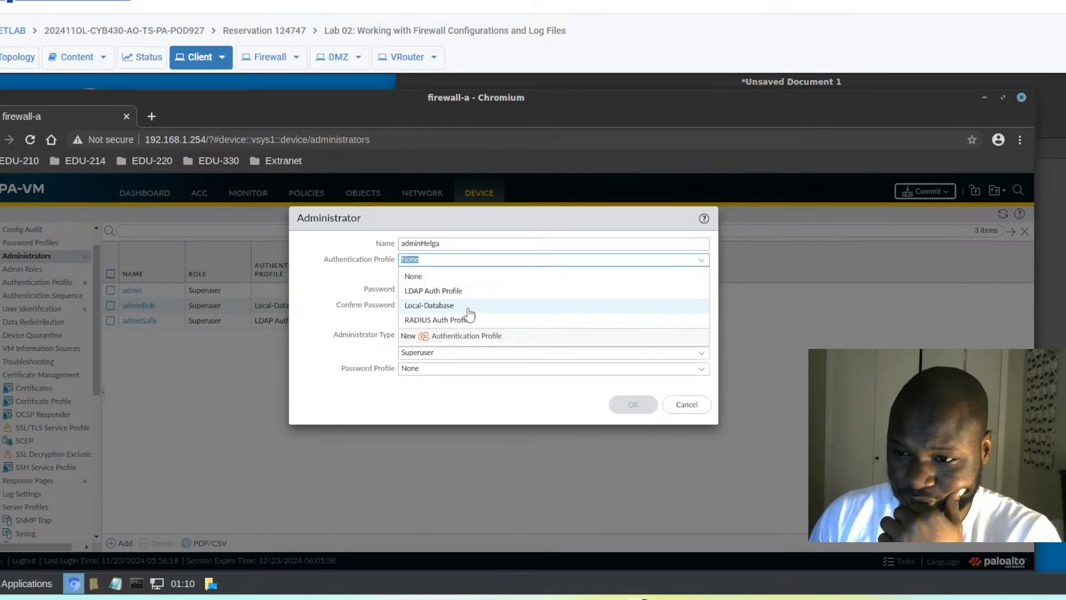
click(437, 321)
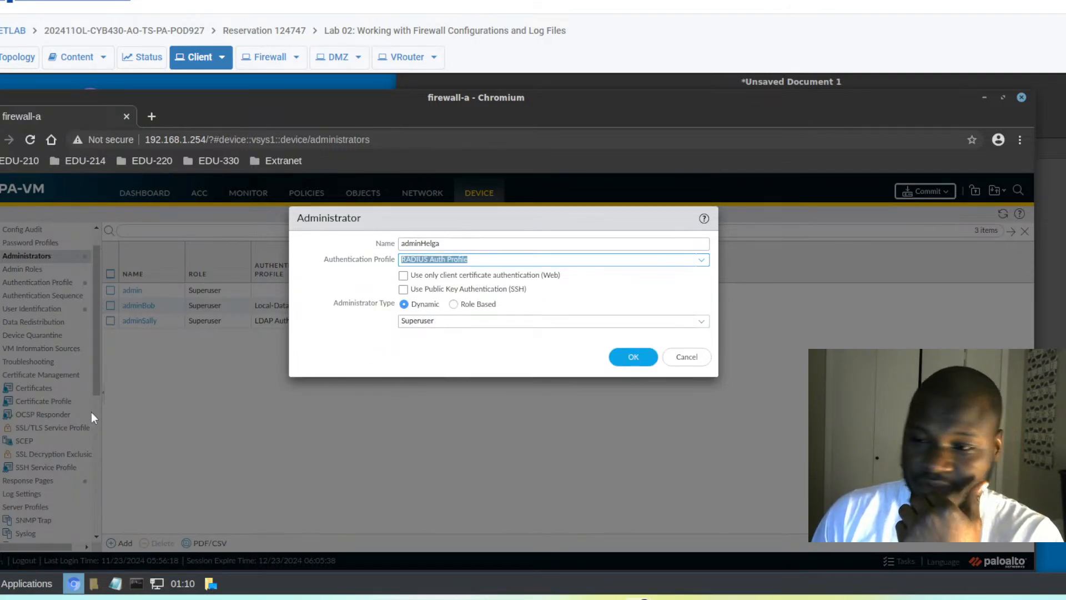
click(622, 364)
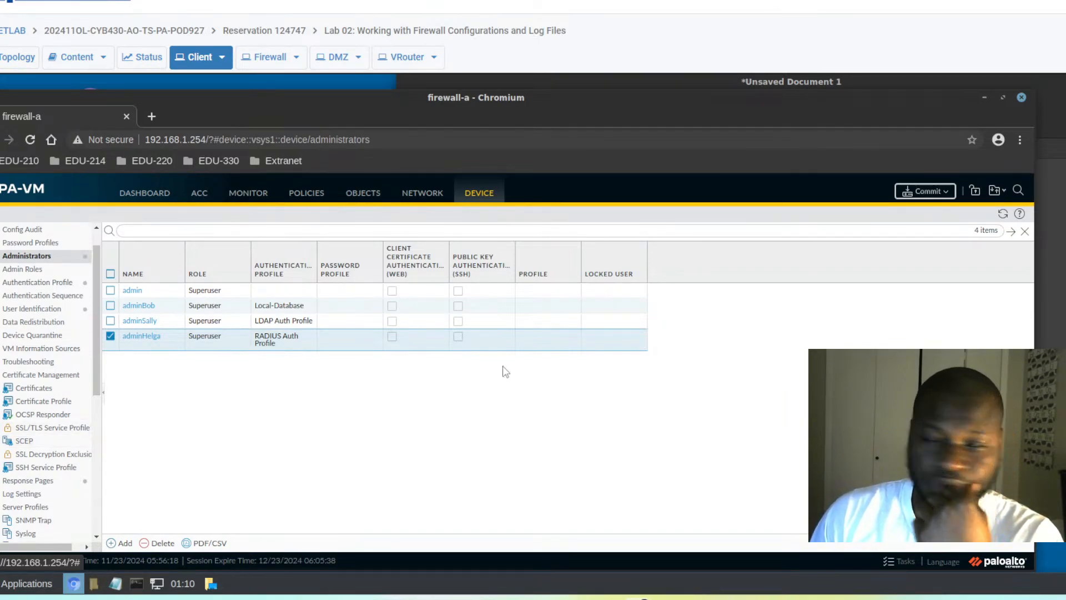
- Commit all pending changes to the firewall so adminHelga with RADIUS Auth Profile is running
click(925, 192)
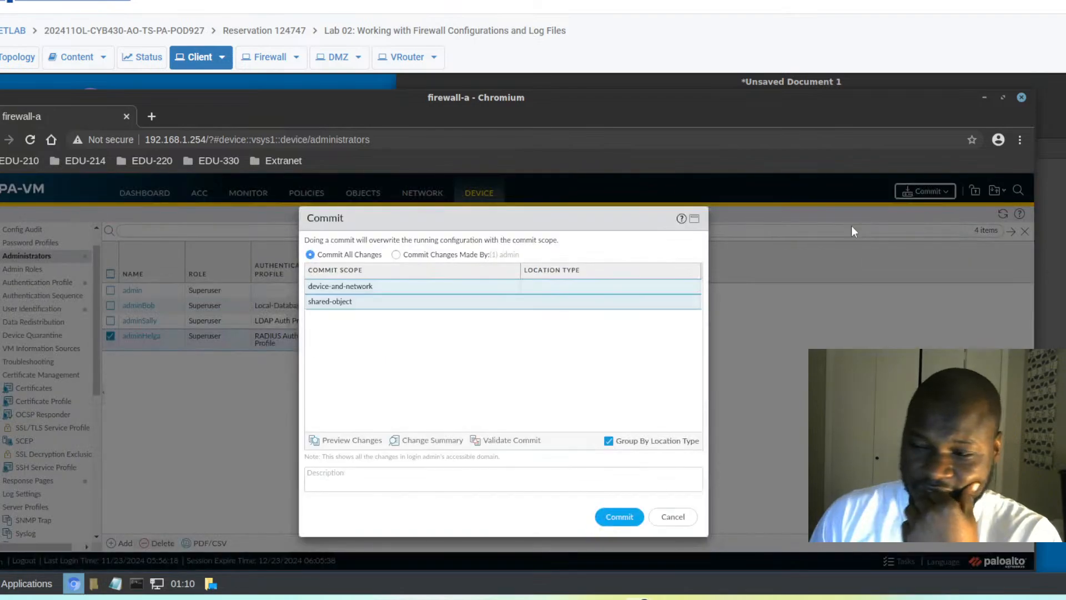
click(619, 517)
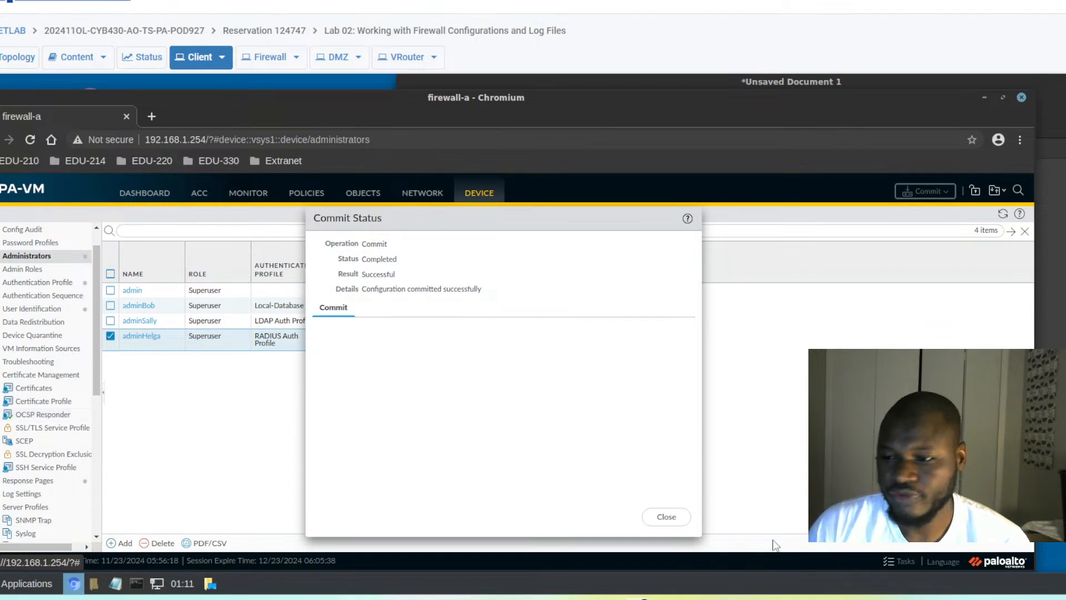
click(660, 519)
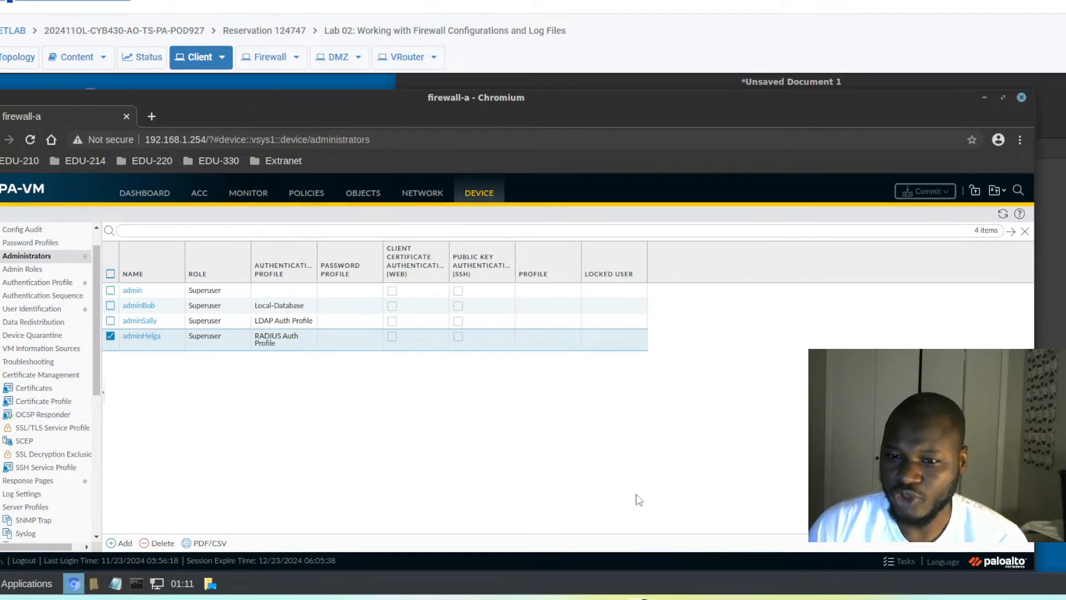
- Add 'adminHelga' as a new third line below adminSally in the Pluma notes
key(alt+Tab)
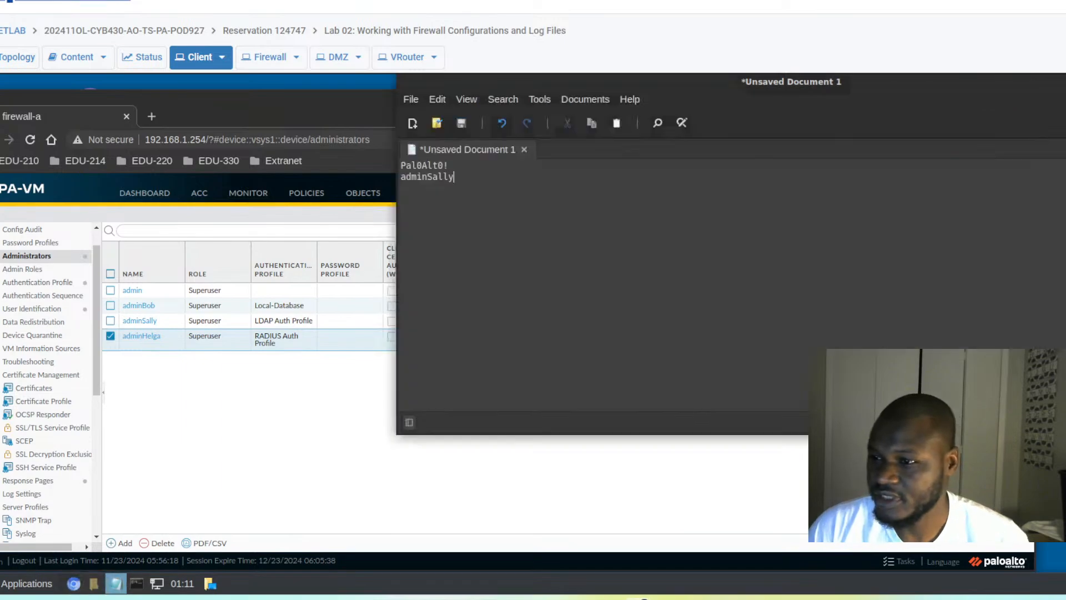
key(Return)
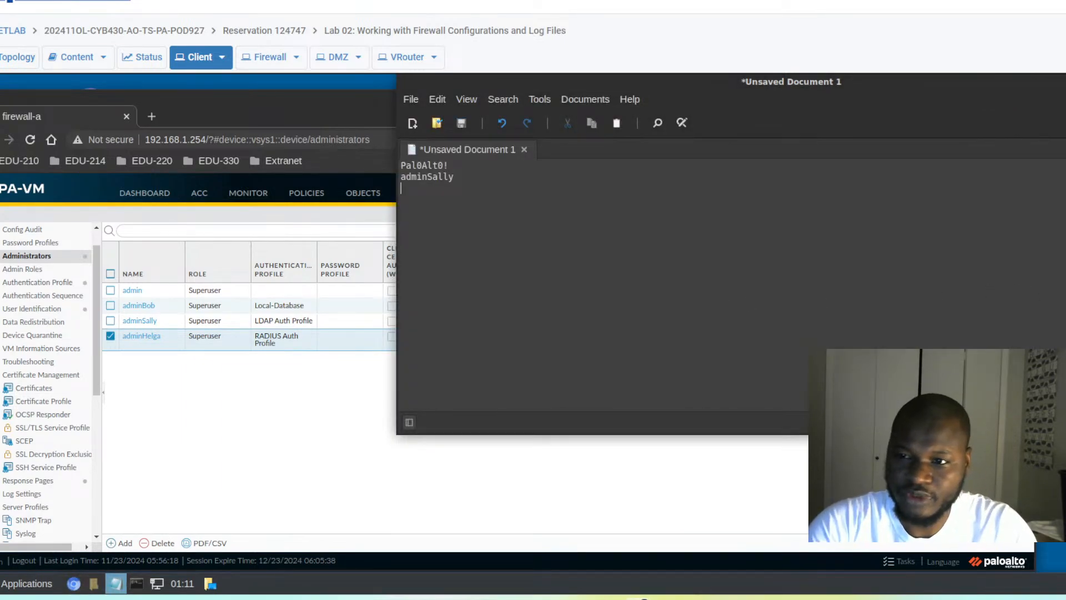
text(adminH)
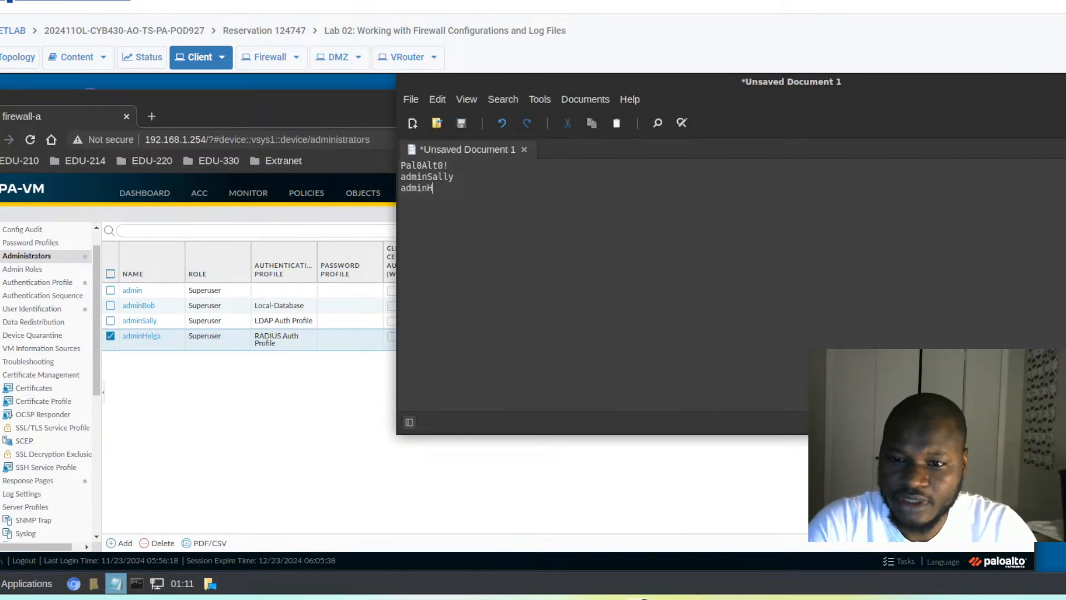
text(elga)
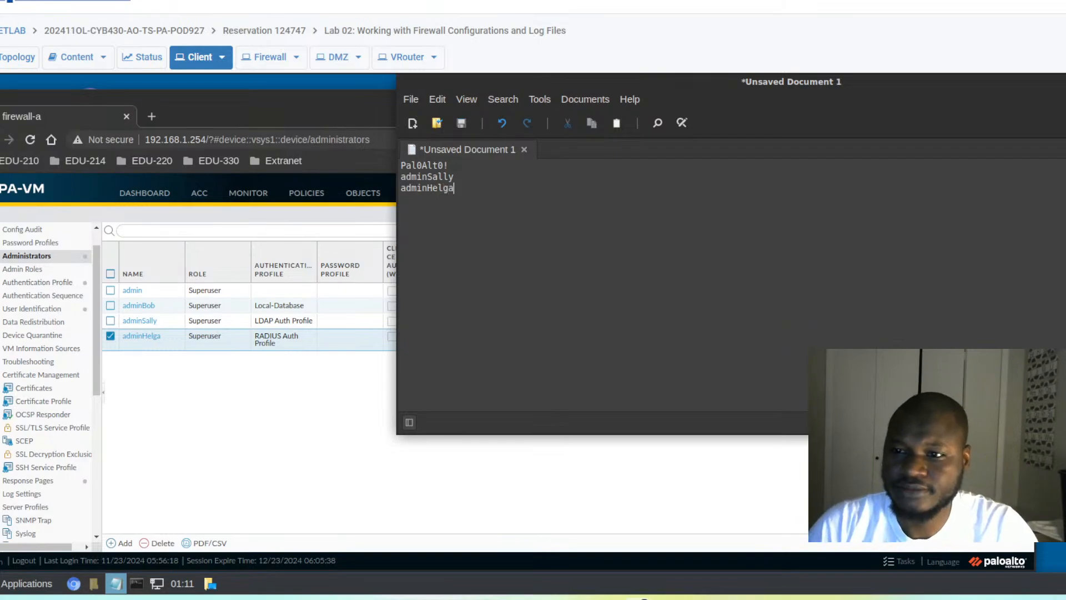
- Log out of the firewall admin session in Chromium and return to the login page
click(198, 411)
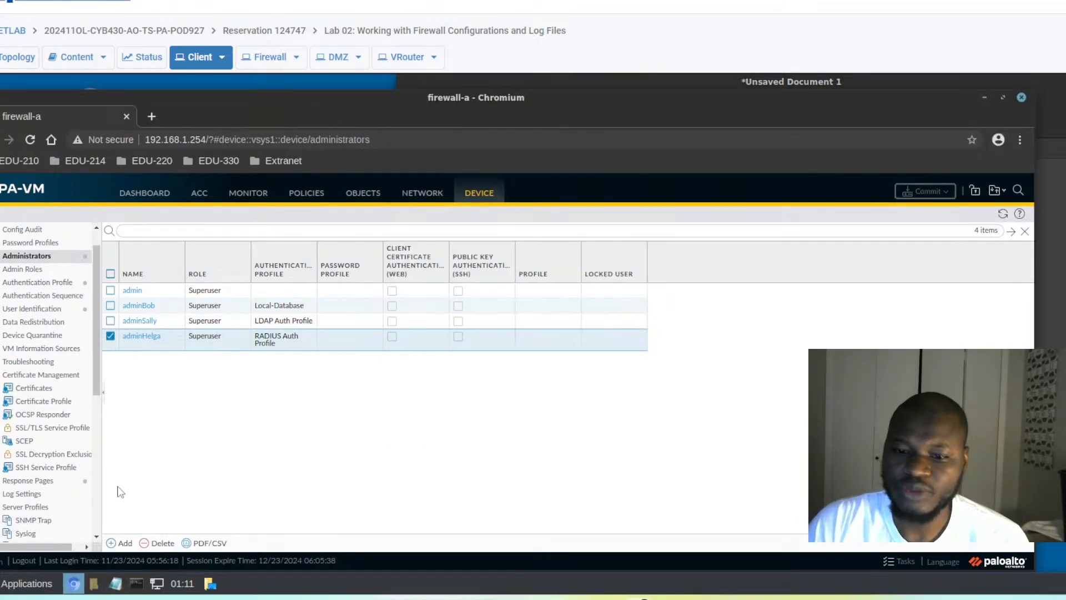
click(26, 562)
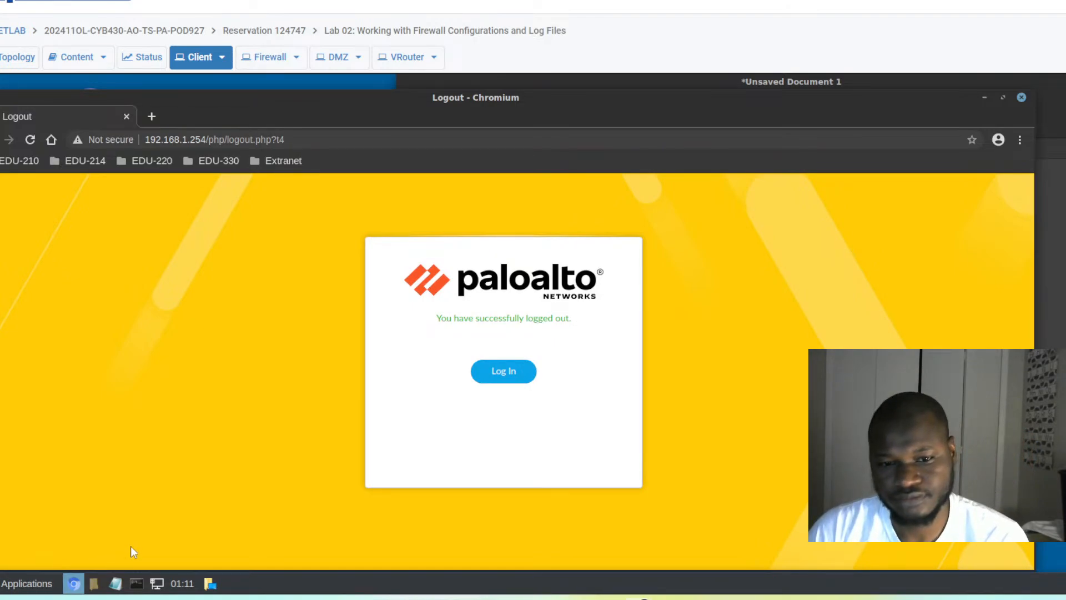
click(502, 380)
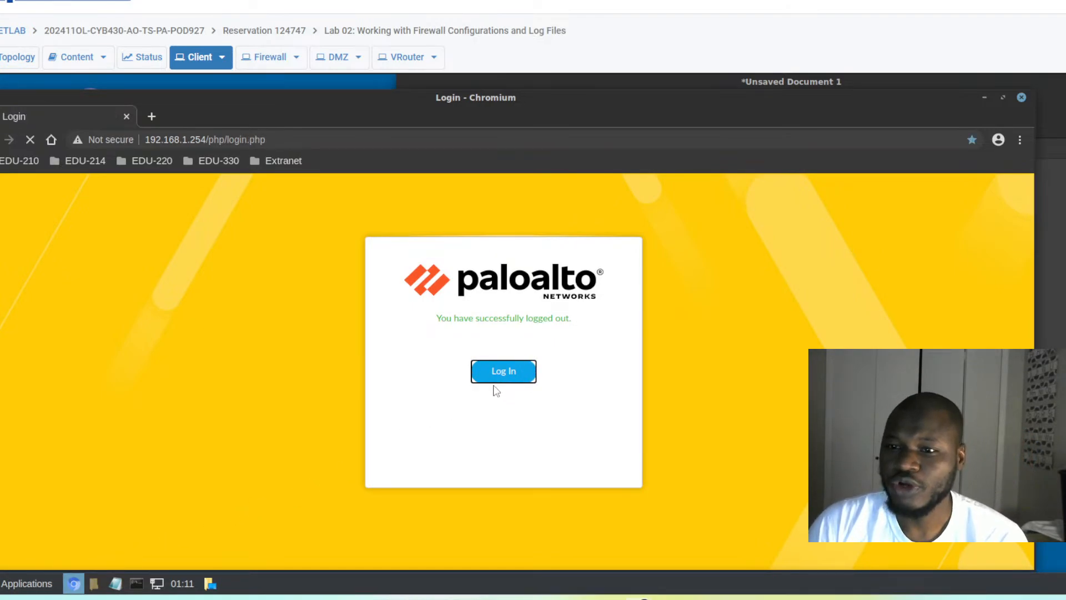
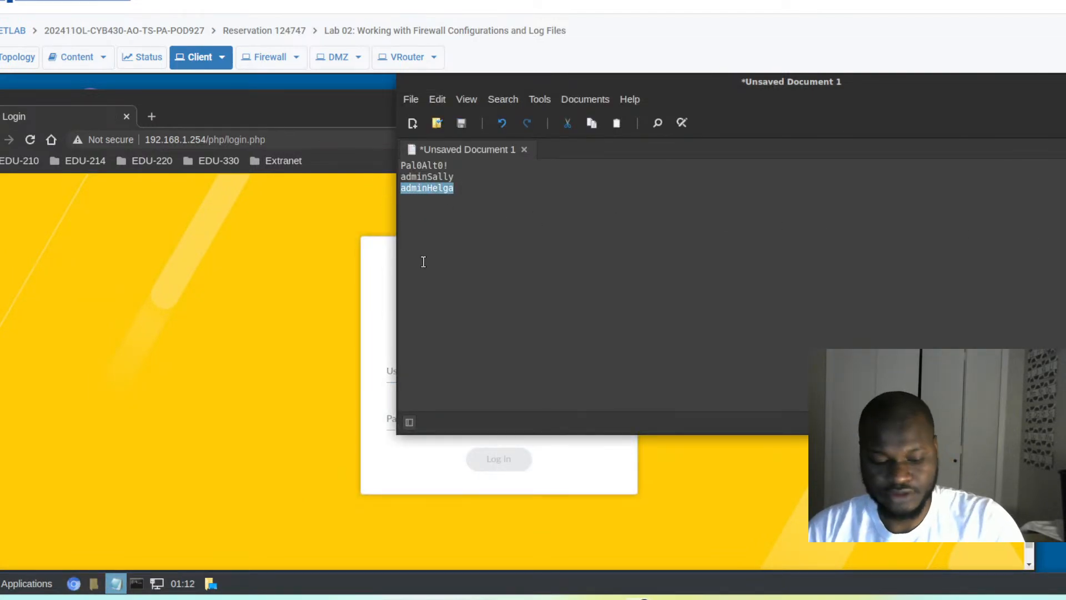
- Sign in as the RADIUS administrator using the credentials from the notes and dismiss the PAN-OS 10.0 welcome screen
click(429, 436)
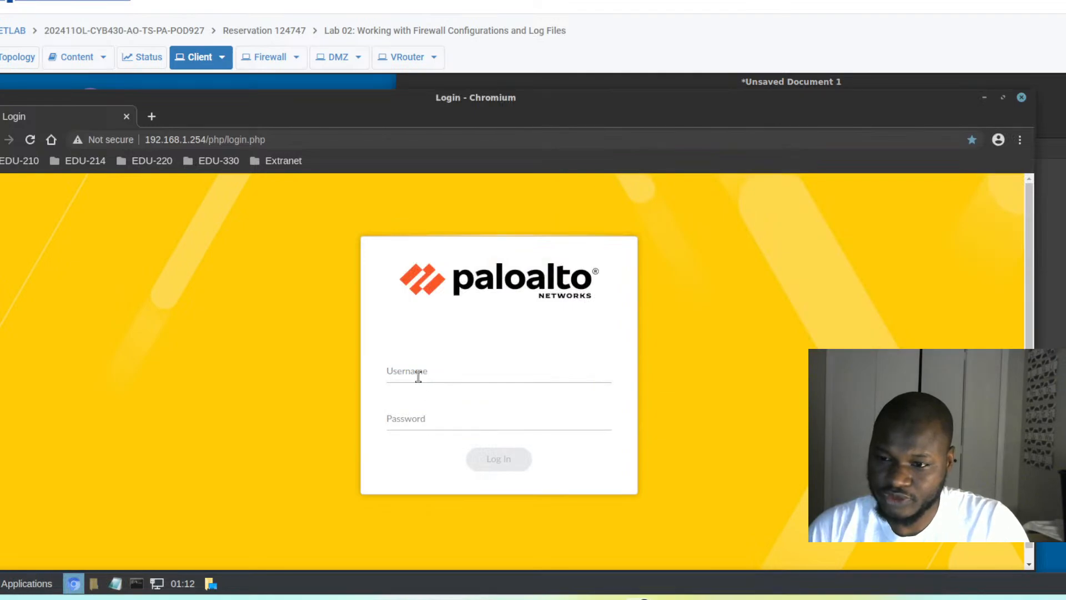
click(416, 374)
text(adminHelga)
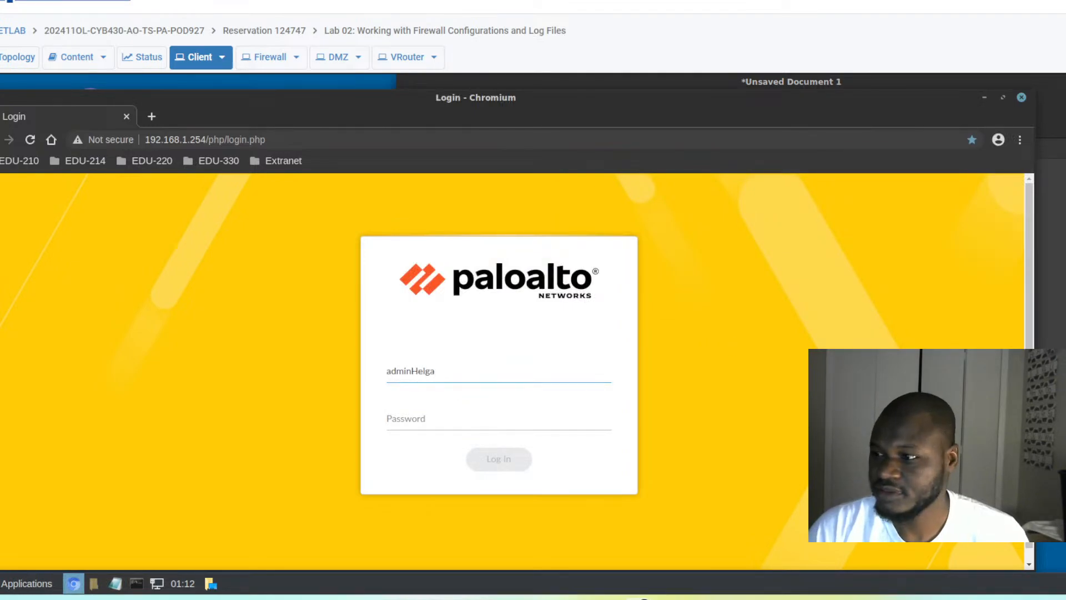
key(alt+Tab)
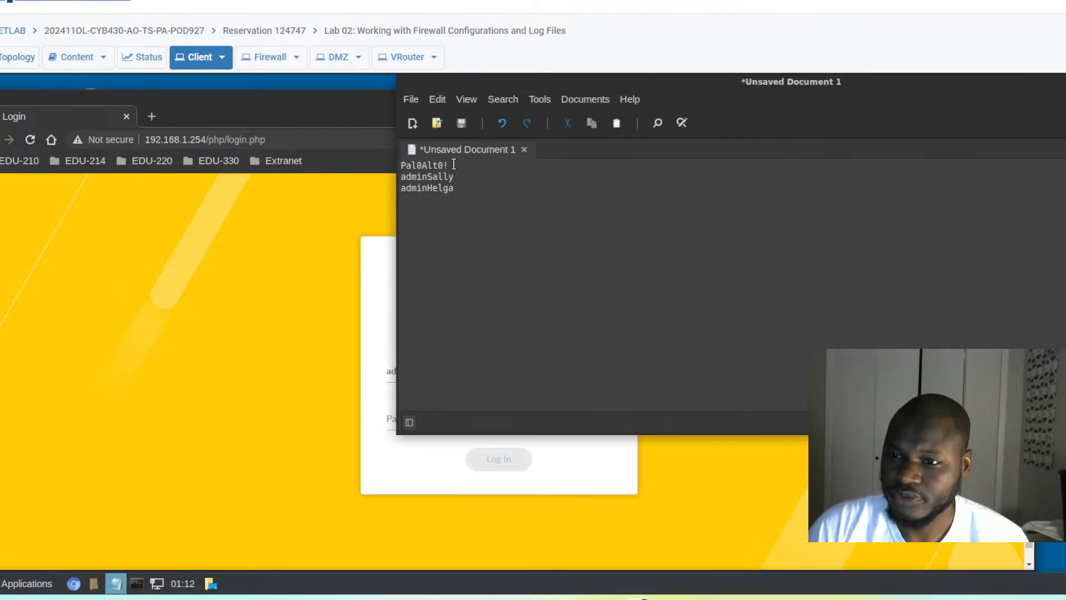
drag(451, 165, 371, 167)
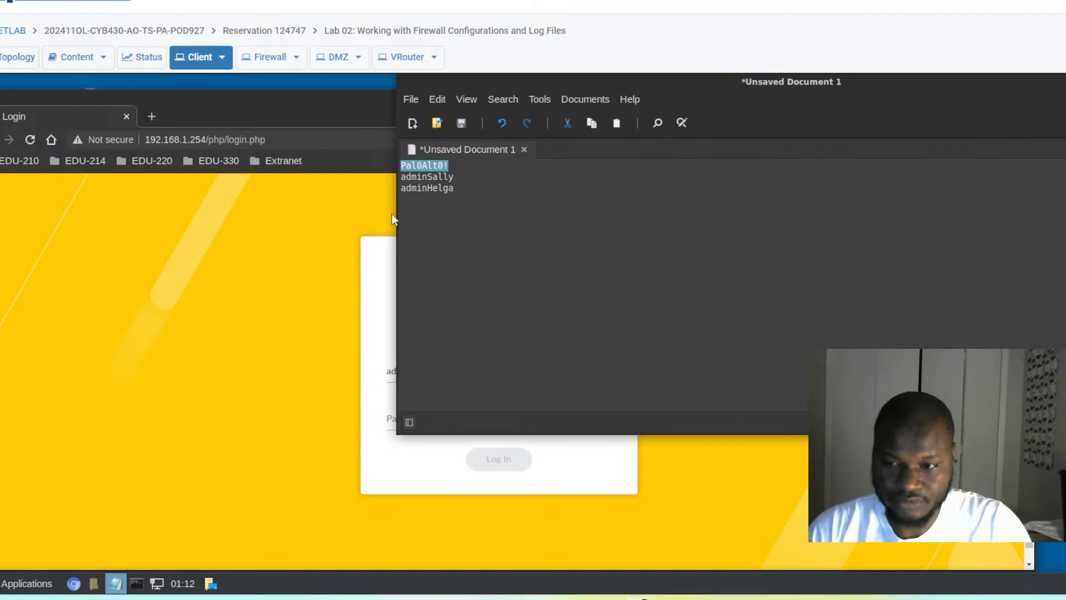
click(397, 421)
click(398, 421)
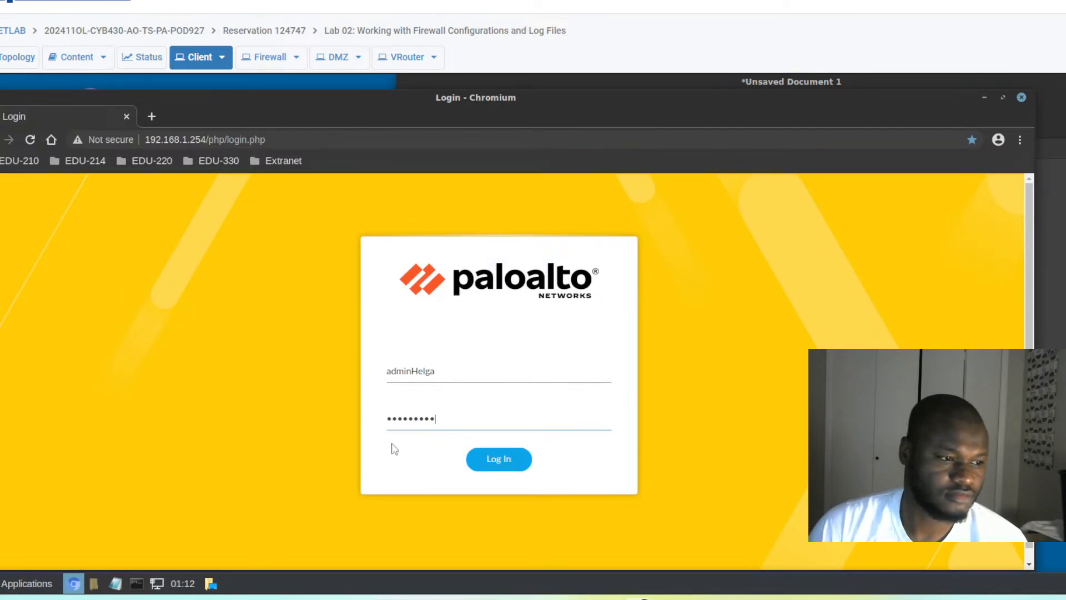
click(496, 461)
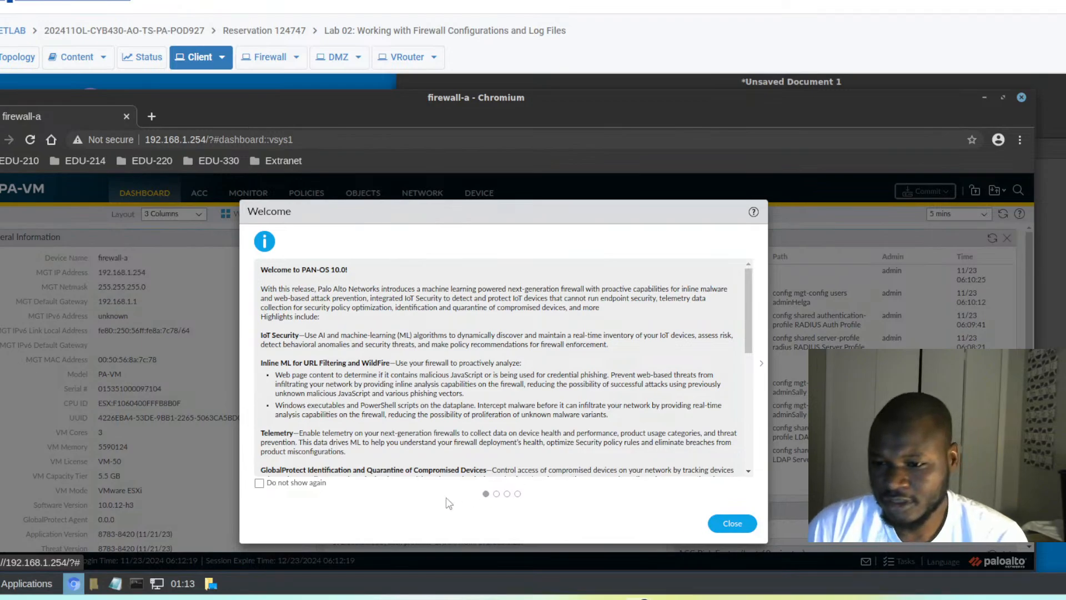
click(732, 524)
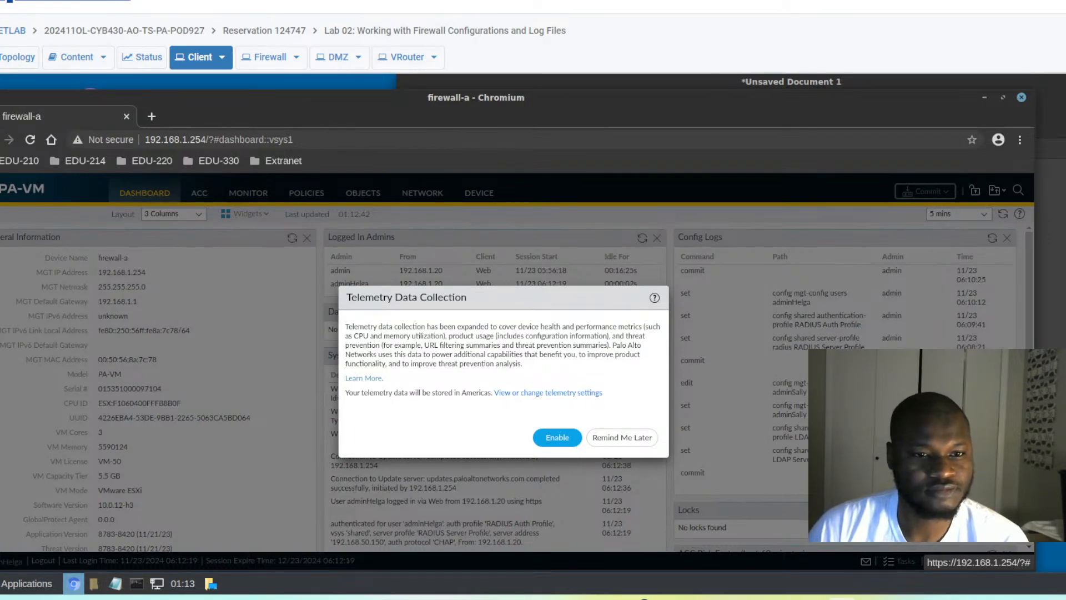
- Postpone telemetry collection, mark the second logged-in admin's name, and open the Monitor tab's System log
click(633, 442)
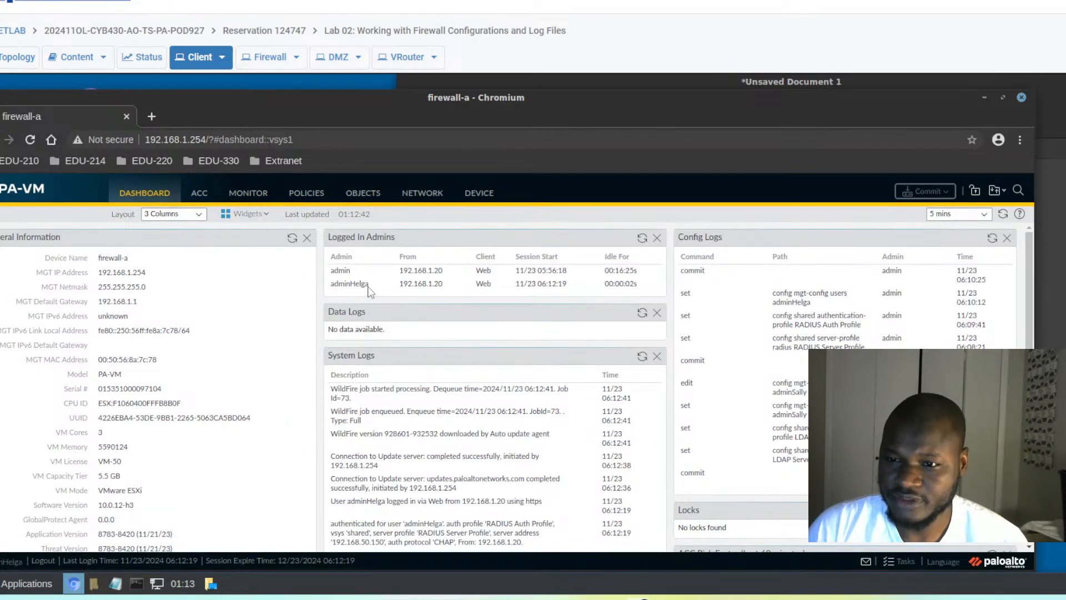
drag(369, 283, 339, 292)
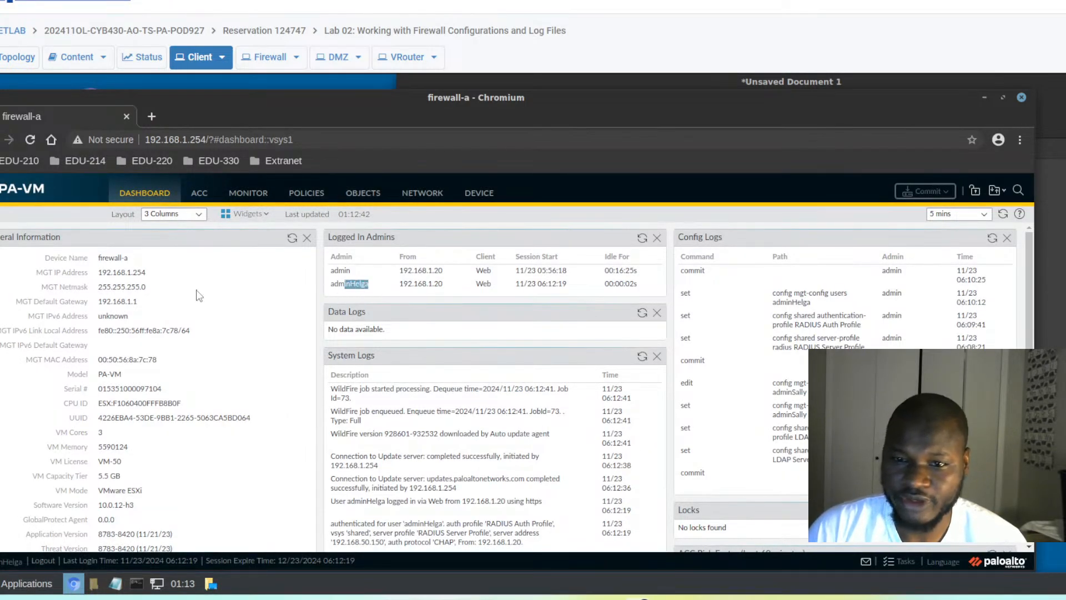
click(250, 196)
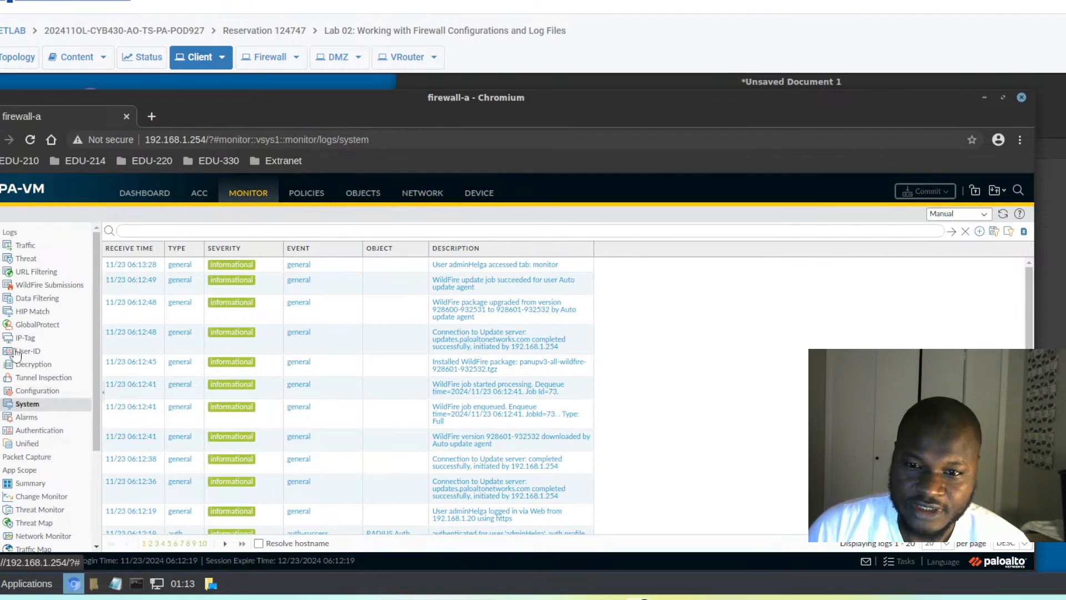
- Scroll the System log to the auth-success entries, then switch to the Device tab's Administrators page
scroll(262, 337, down, 4)
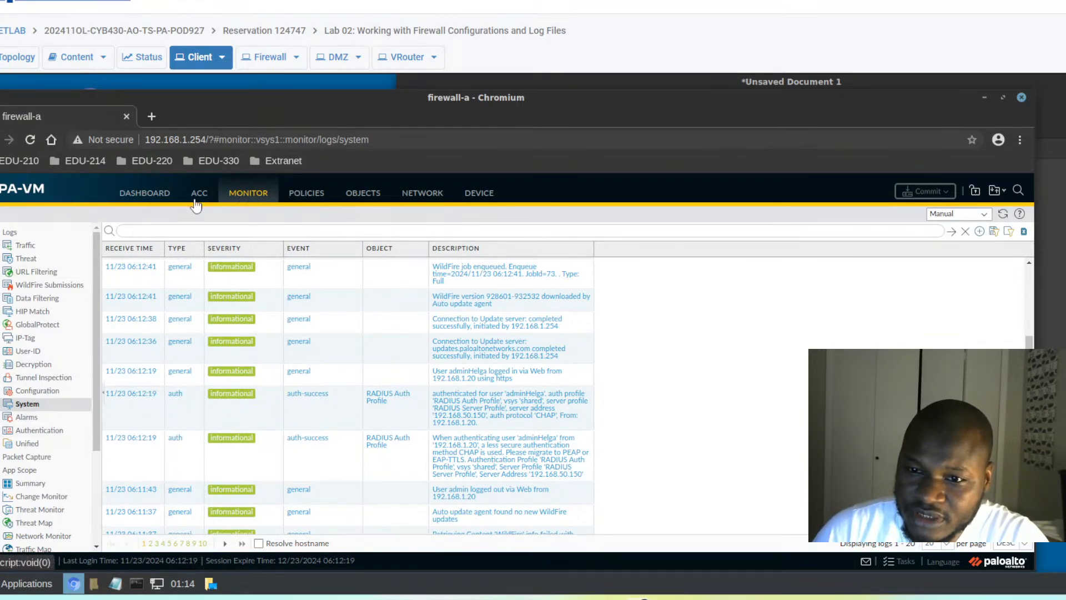
click(479, 193)
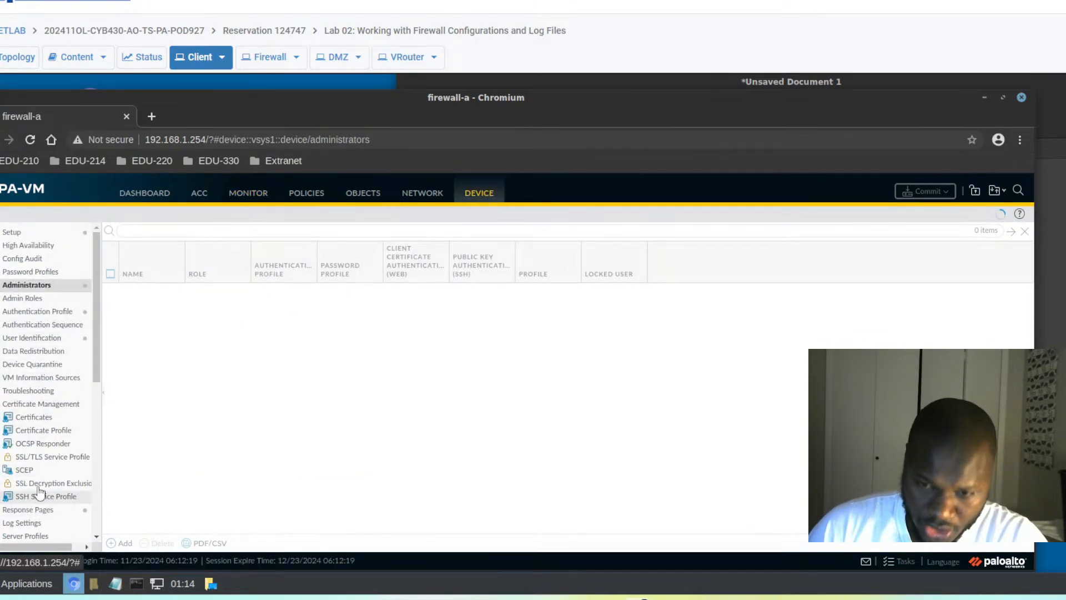
- Show the Authentication Profile list and briefly check the signed-in administrator's account details
click(44, 312)
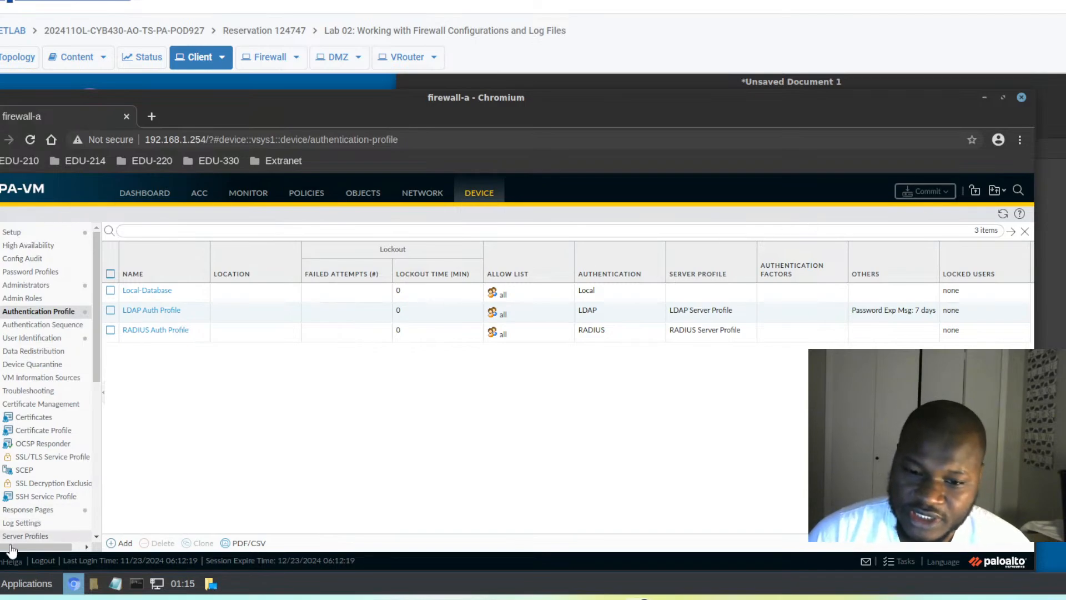
click(3, 565)
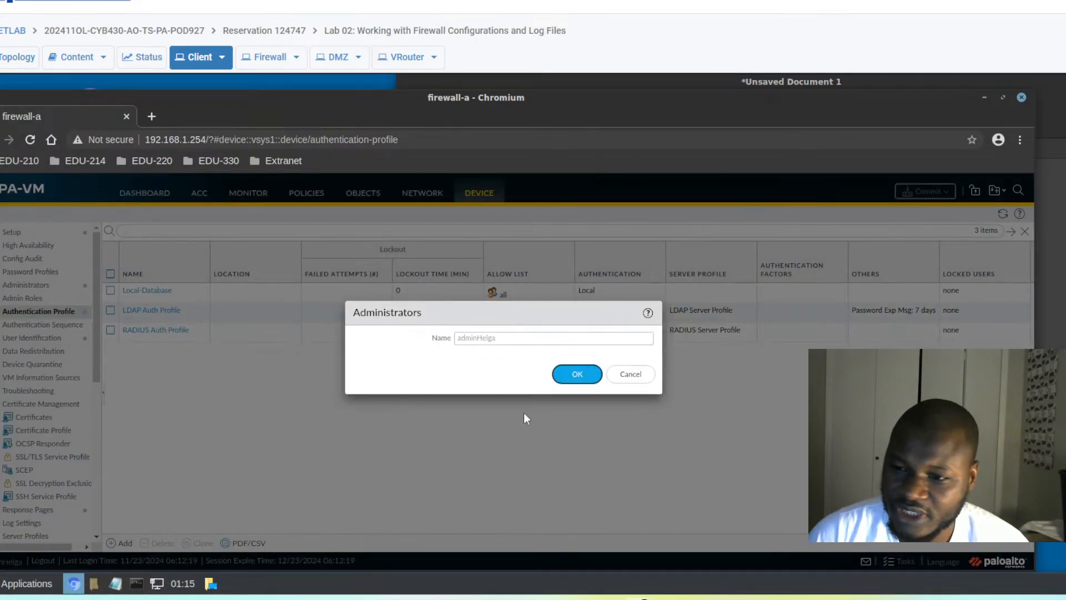
click(633, 376)
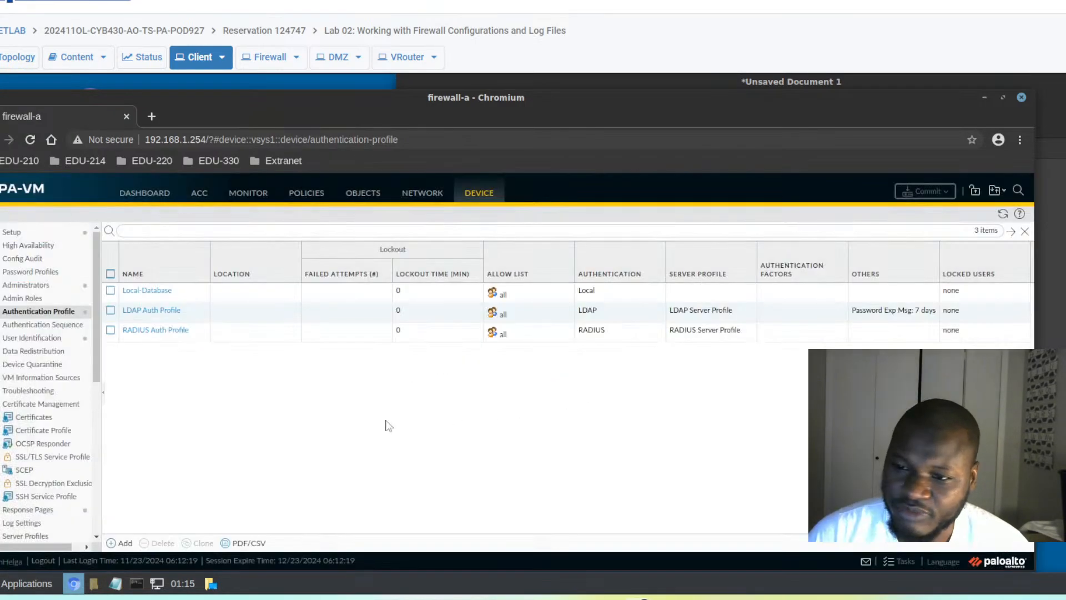
- Log out, then log back in with username 'admin' and the pasted password
click(42, 561)
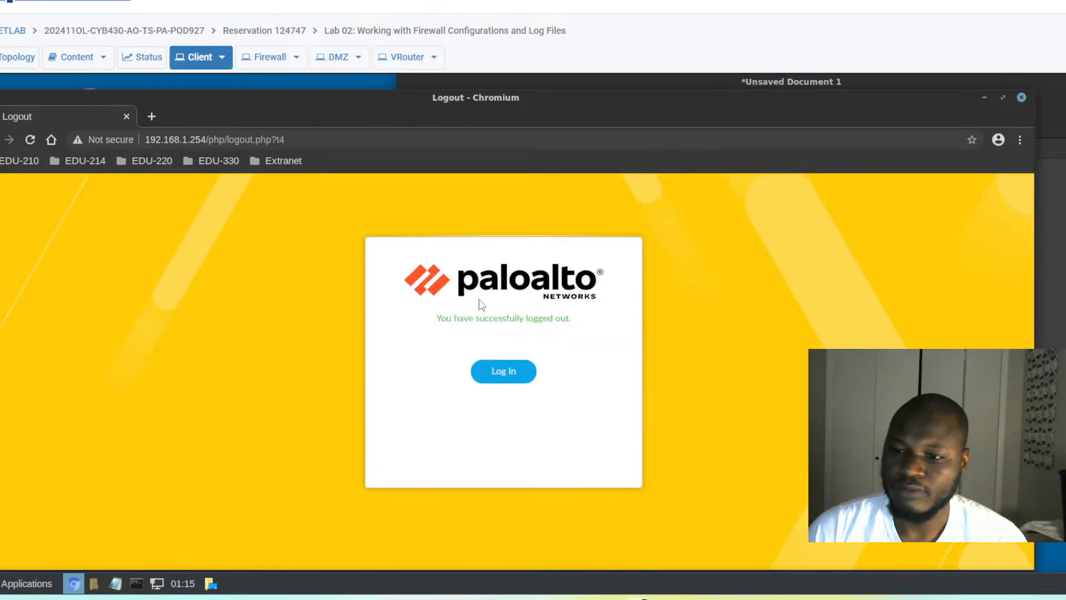
click(502, 372)
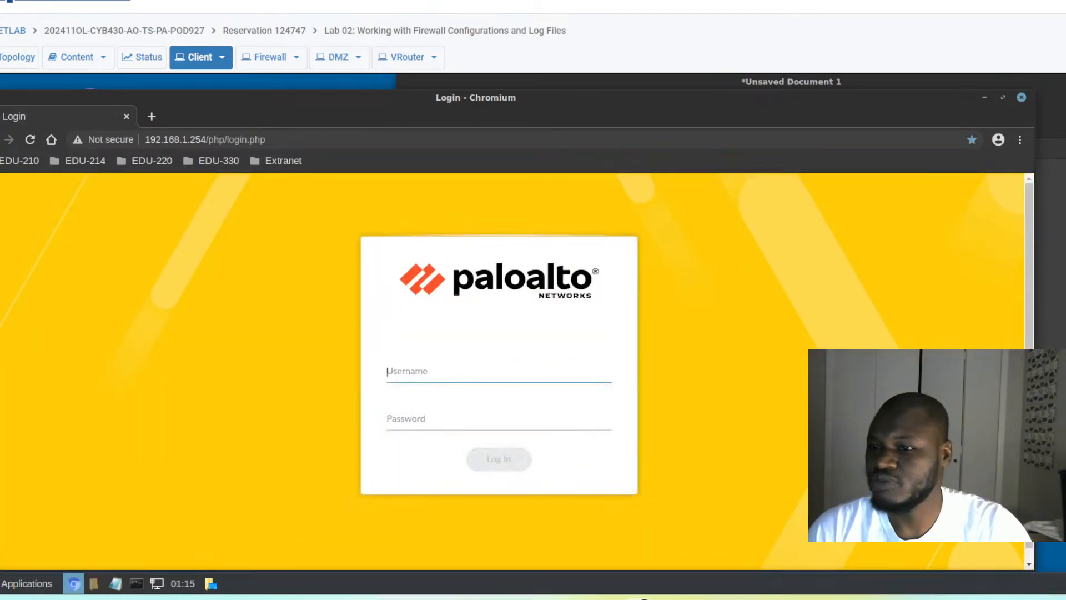
click(432, 370)
text(admin)
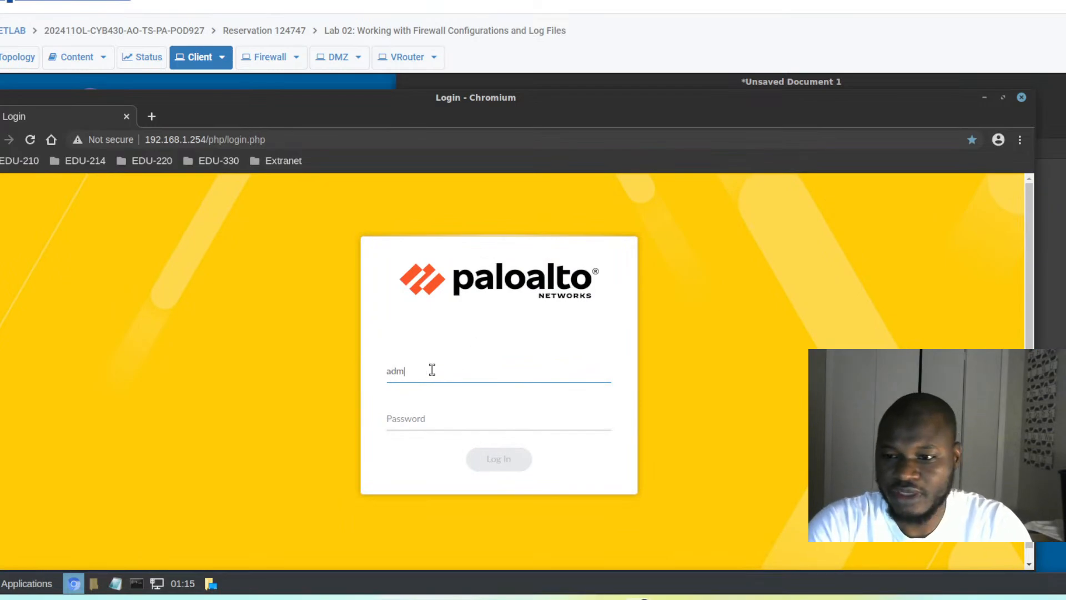
key(Tab)
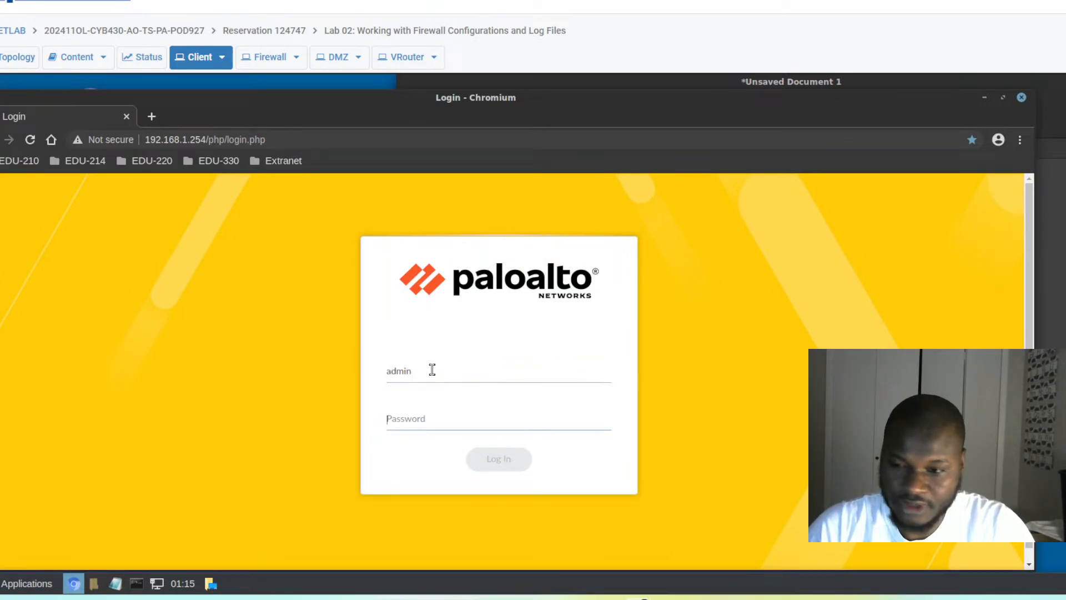
key(ctrl+v)
click(498, 465)
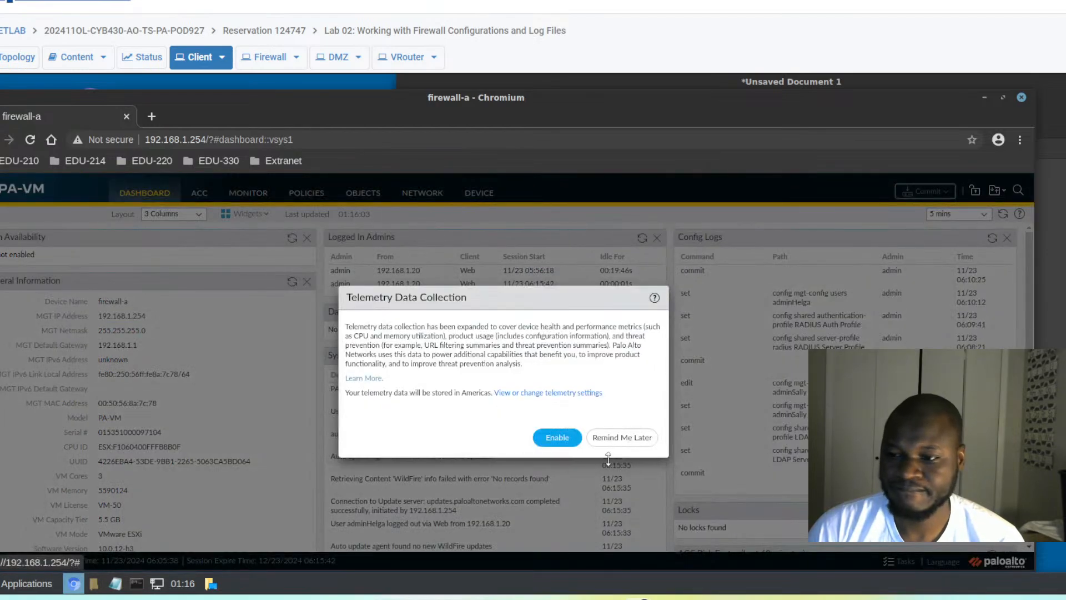
- Postpone telemetry and go to Device > Authentication Sequence, which lists no sequences
click(615, 443)
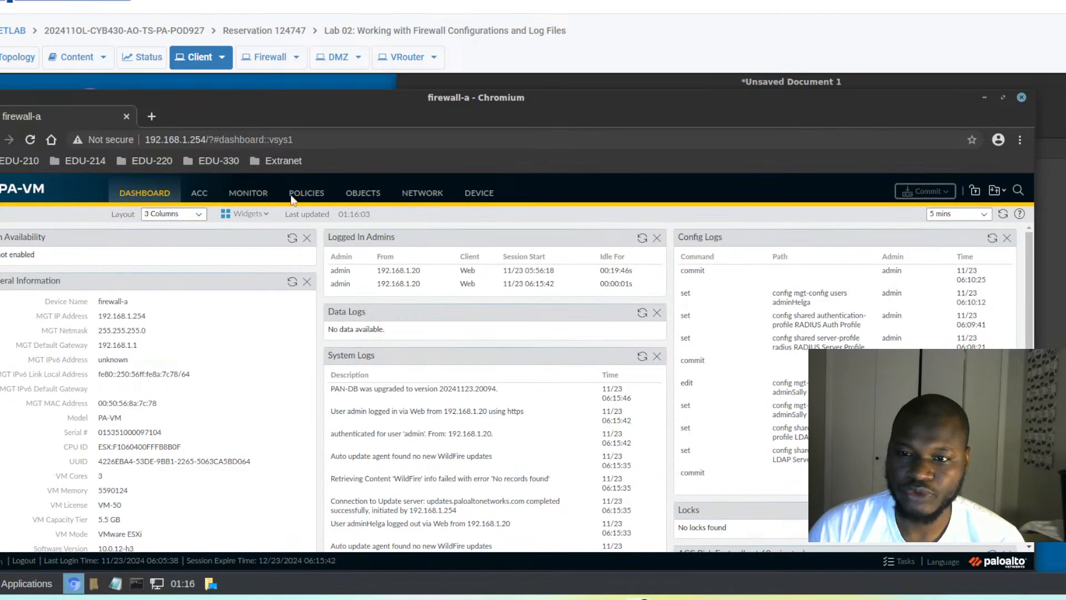
click(481, 195)
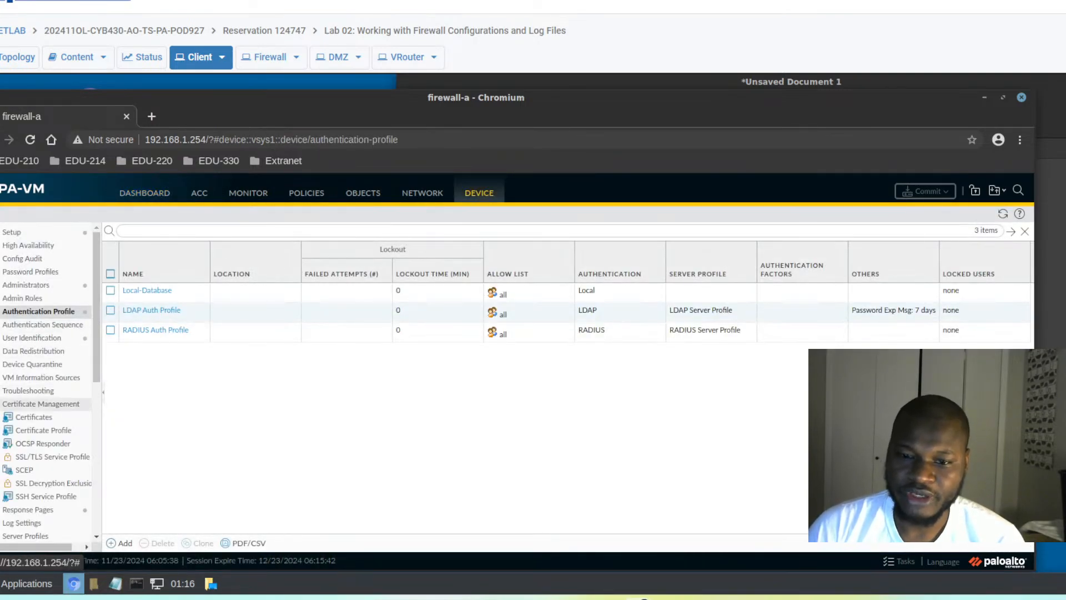
scroll(7, 447, down, 2)
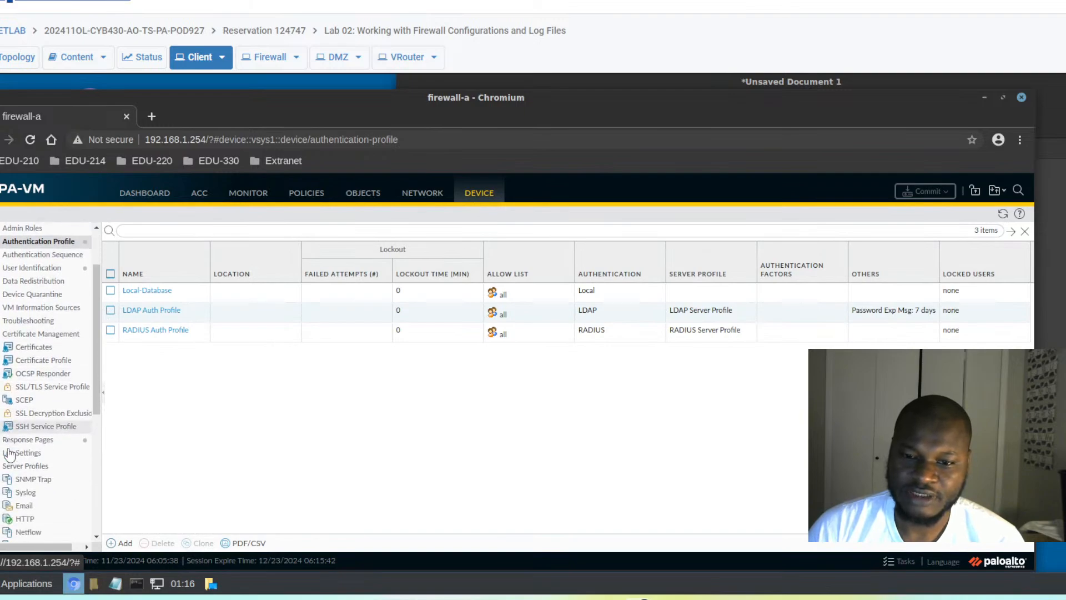
click(32, 259)
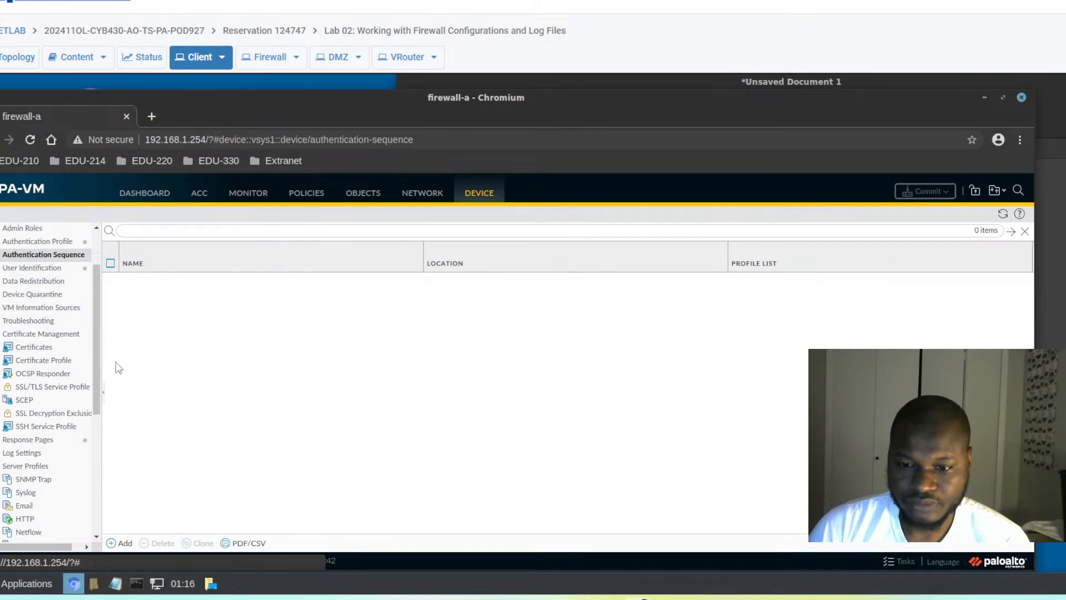
- Create a new authentication sequence named 'LDAP then RADIUS'
click(111, 546)
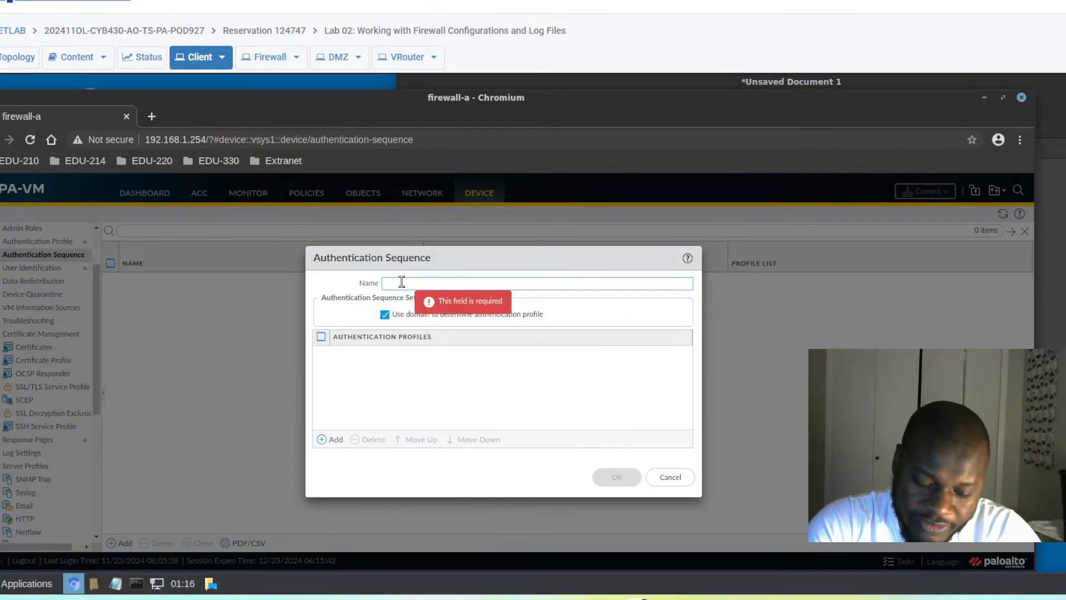
text(L)
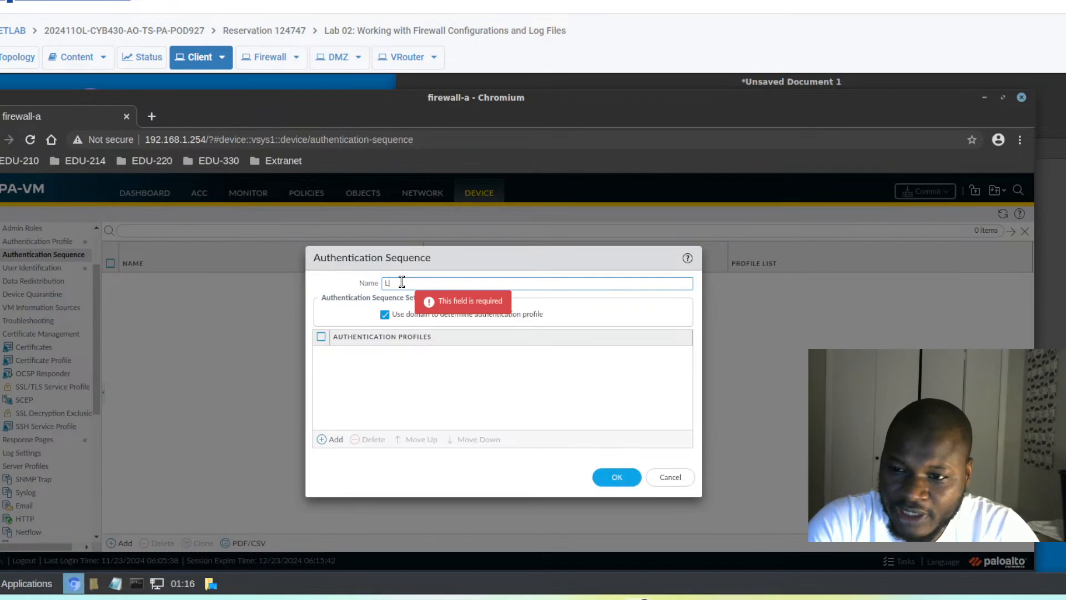
text(DAP)
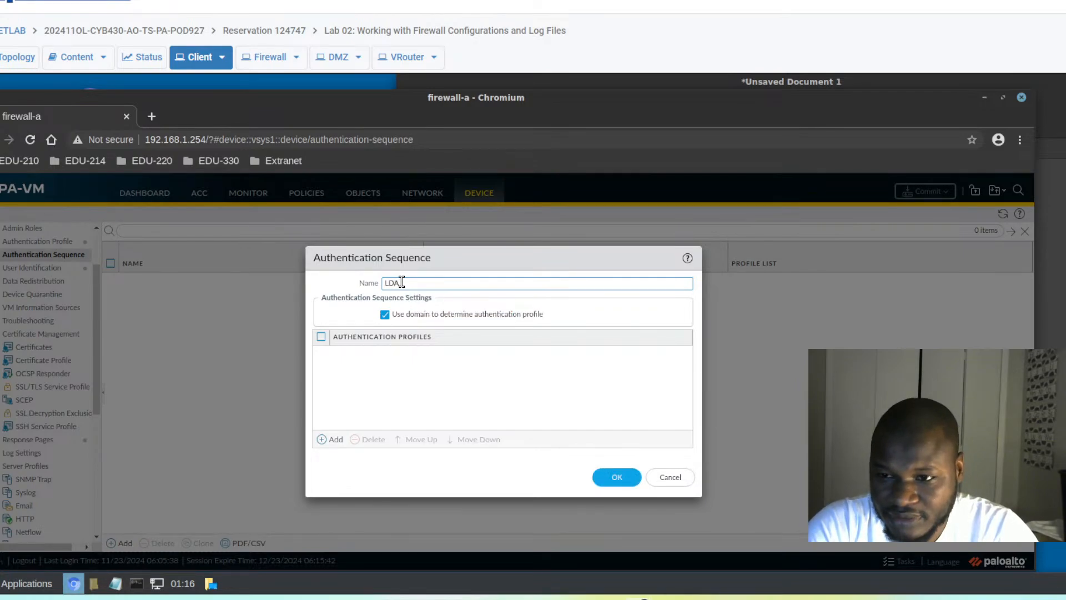
text( then )
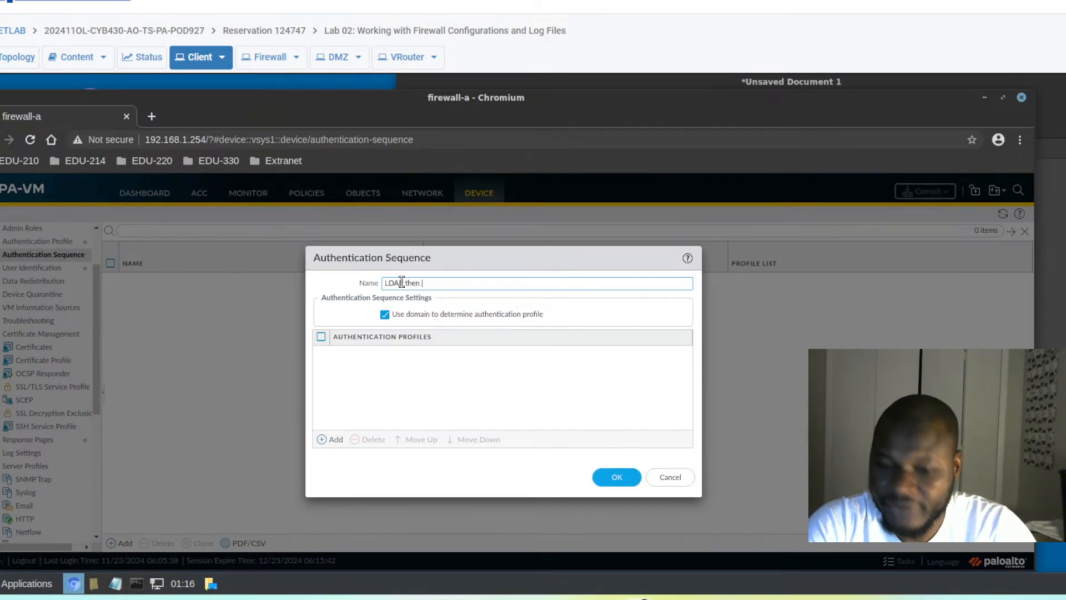
text(RA)
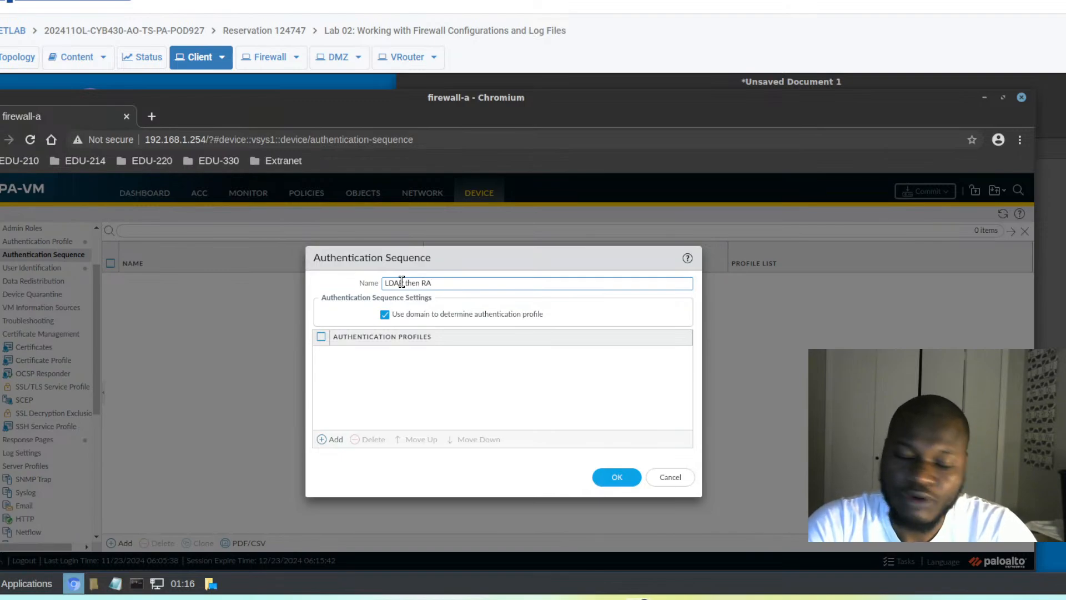
text(DIUA)
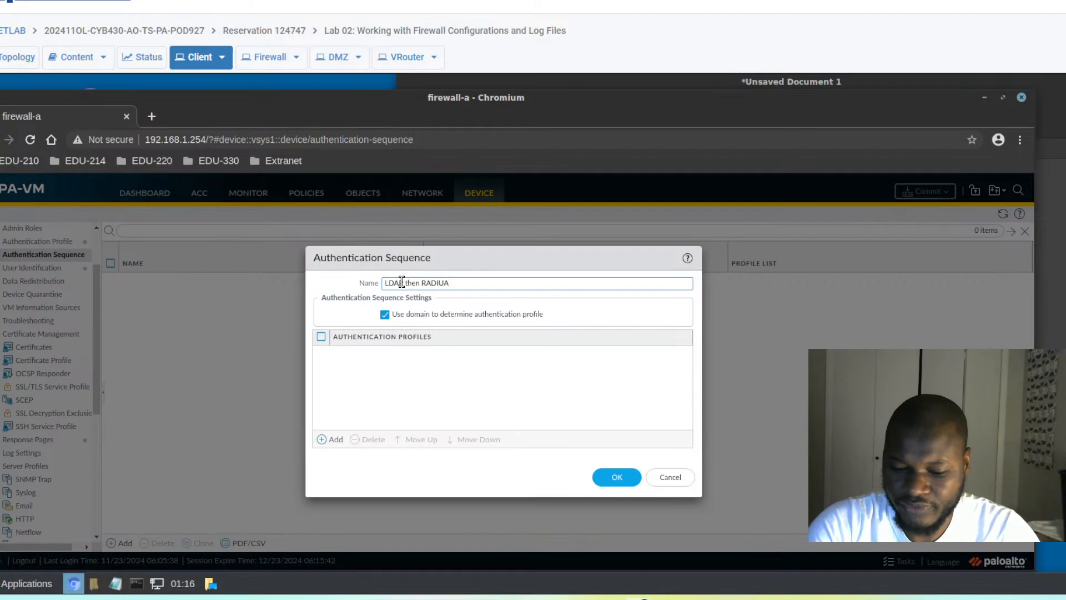
key(BackSpace)
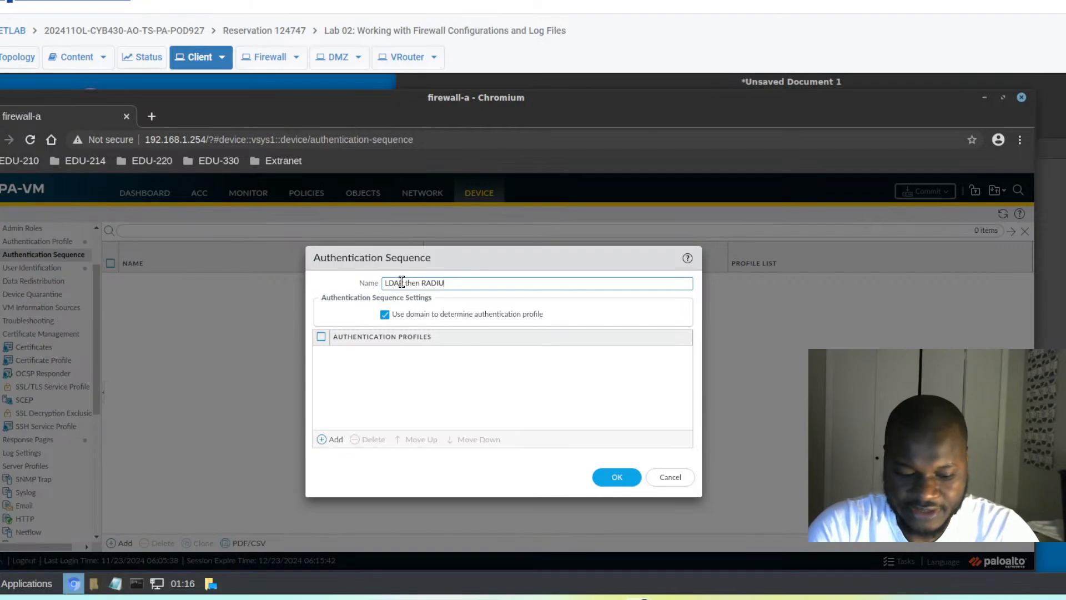
text(S)
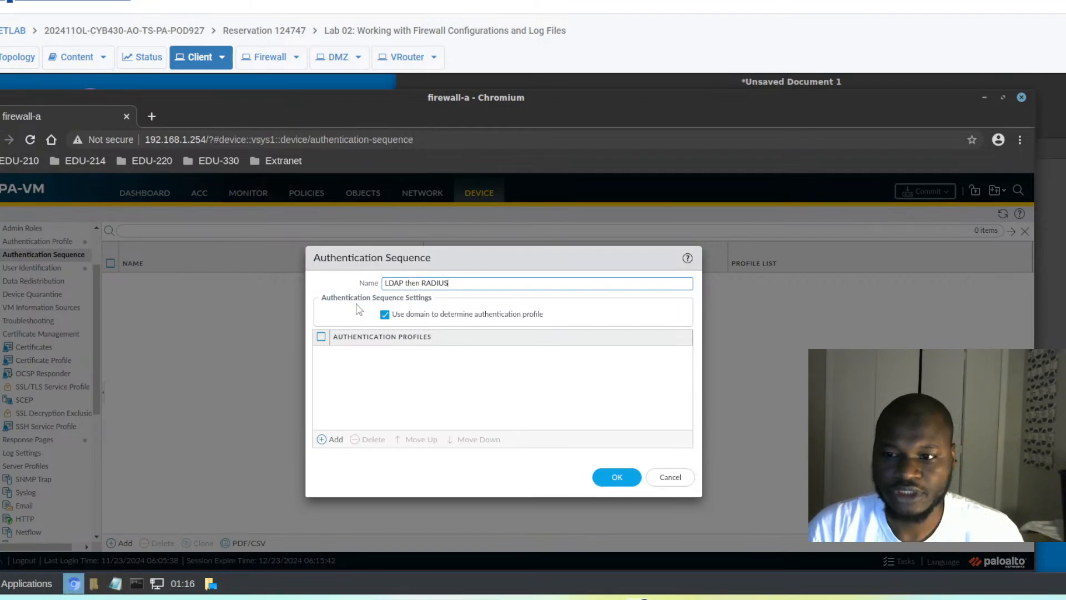
- Add LDAP Auth Profile first and RADIUS Auth Profile second to the sequence
click(331, 440)
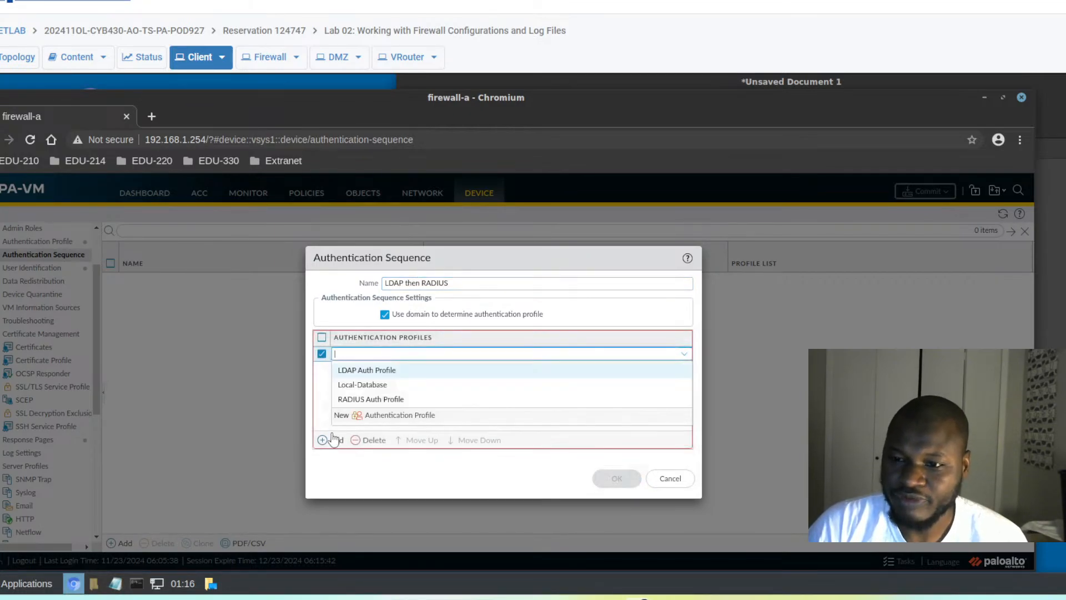
click(368, 370)
click(326, 444)
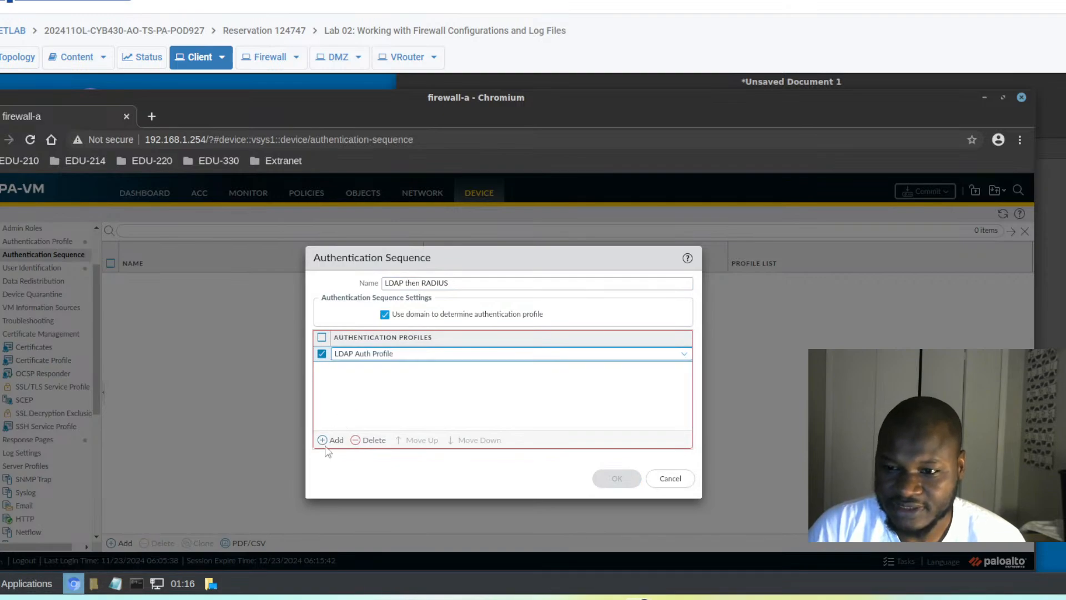
click(325, 444)
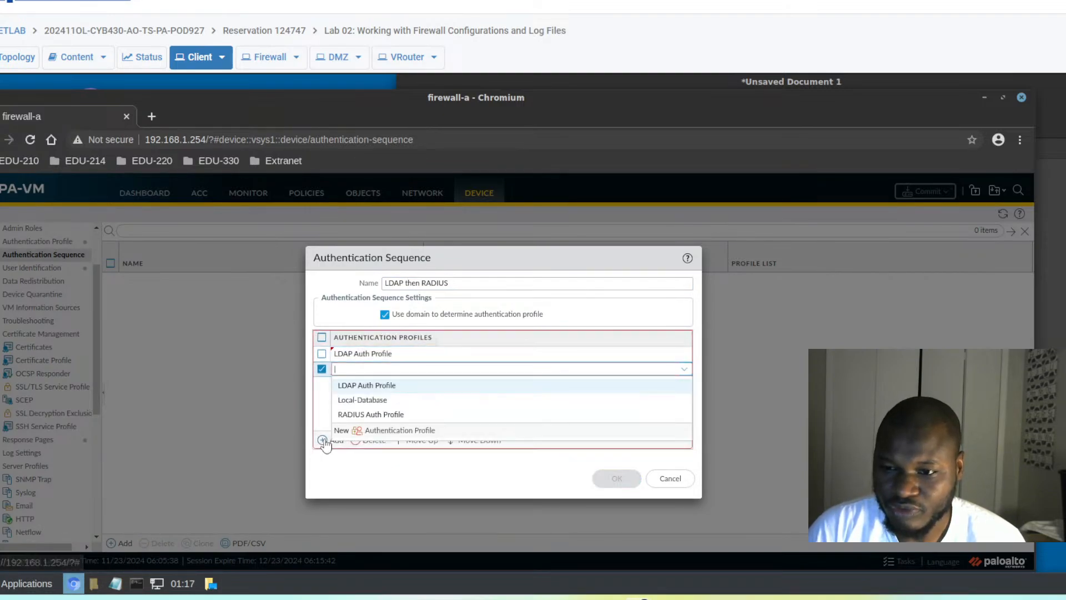
click(355, 415)
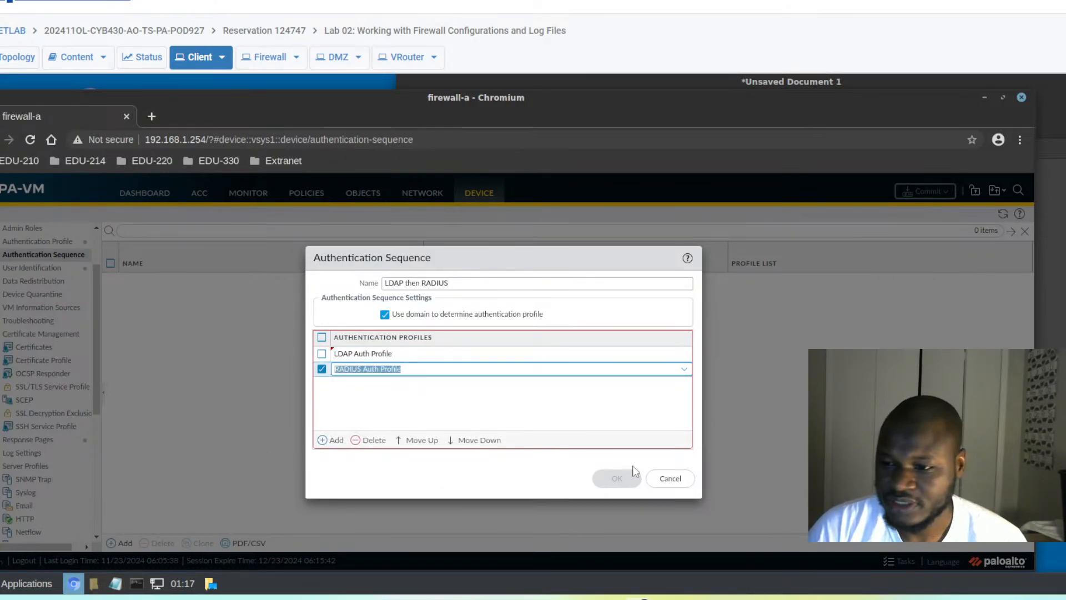
click(385, 399)
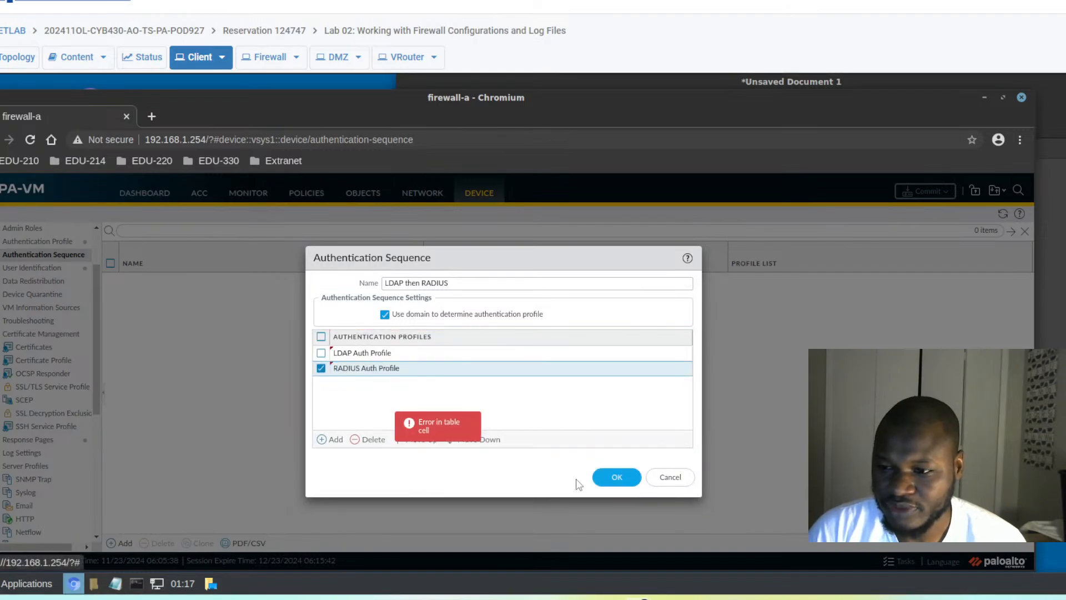
- Save the 'LDAP then RADIUS' sequence and commit the configuration to the firewall
click(610, 479)
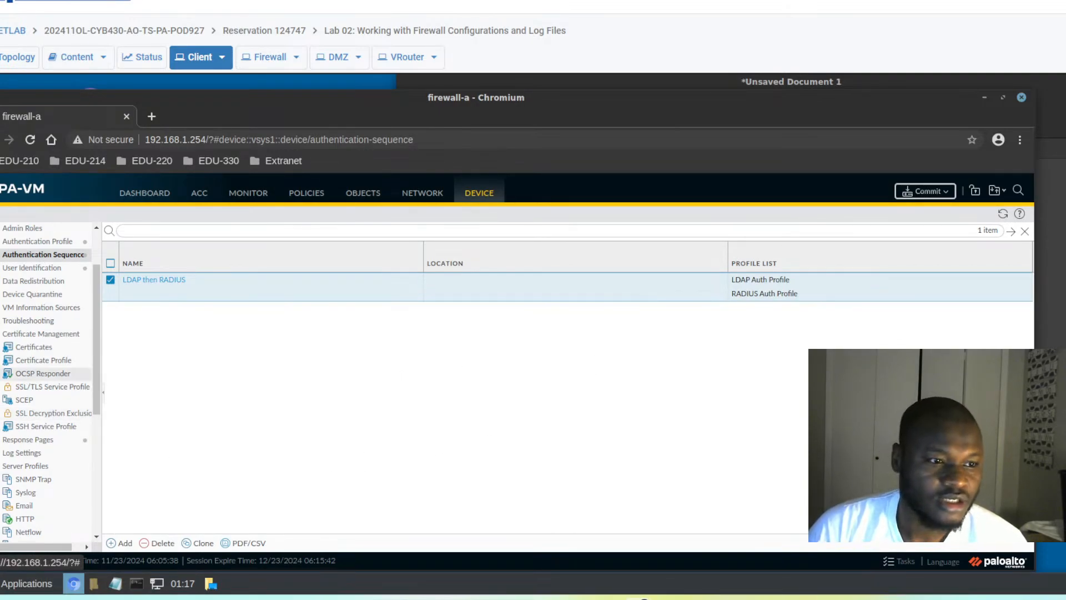
click(925, 191)
click(619, 518)
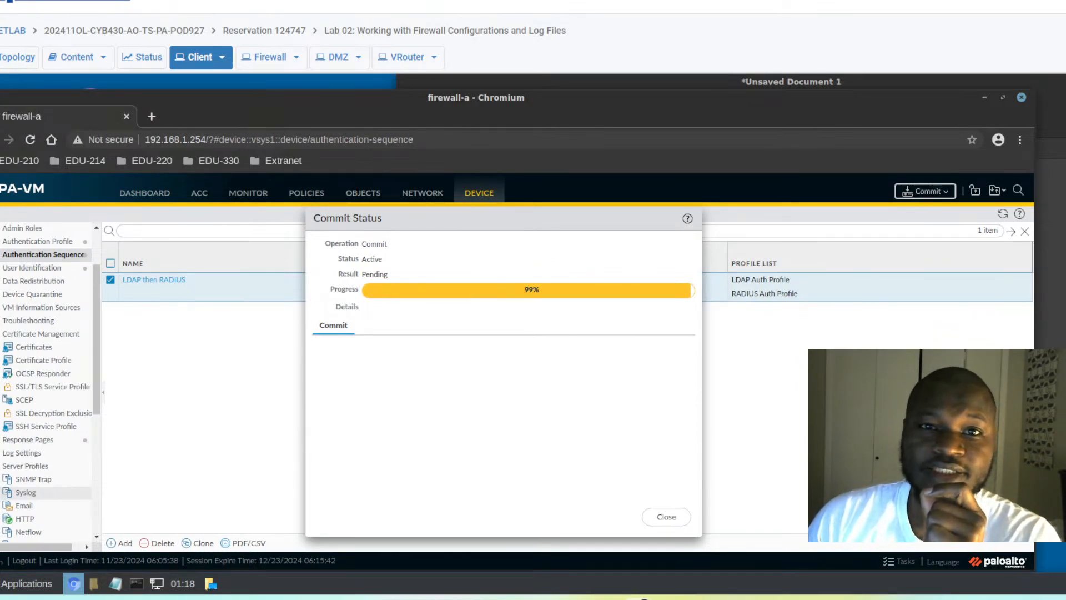
- Open PAN10_EDU210_Lab_04.pdf from the PaloAlto folder in a maximised Chrome window
double_click(586, 0)
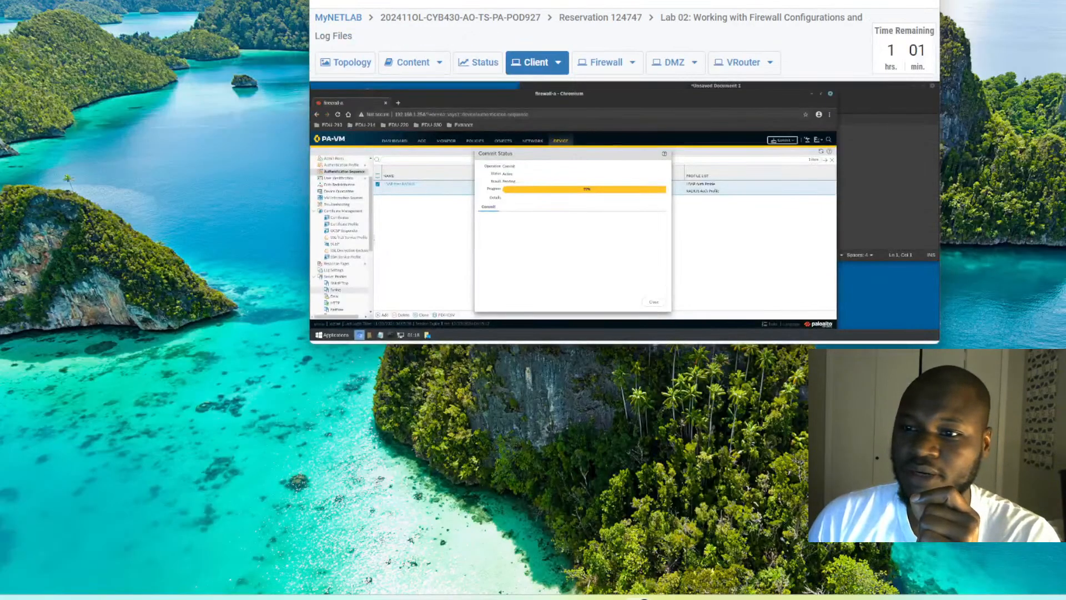
mouse_move(586, 0)
mouse_down()
mouse_move(586, 143)
mouse_move(586, 103)
mouse_up()
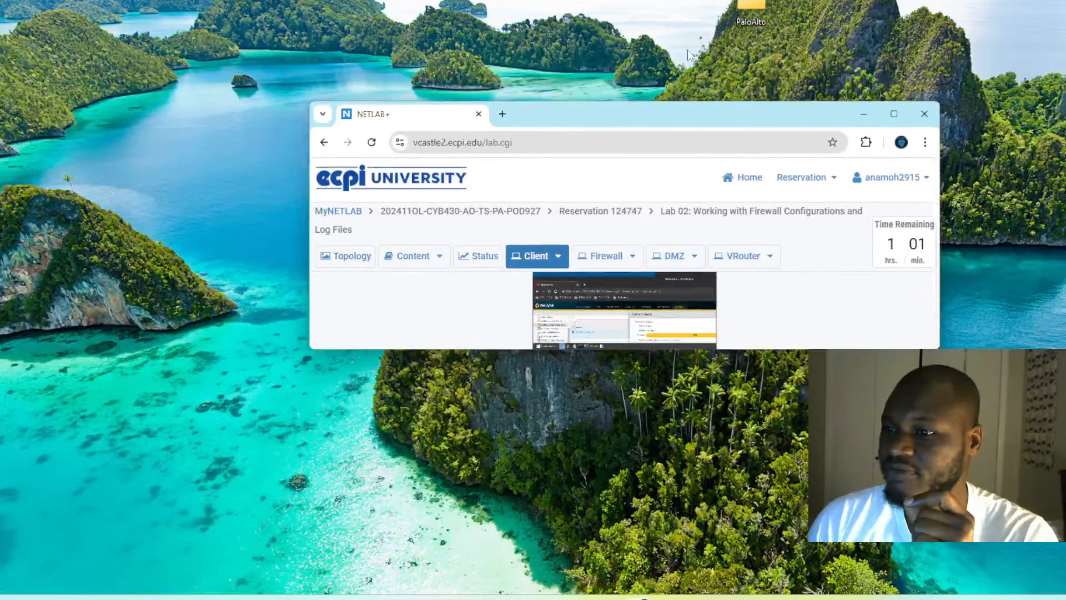
double_click(751, 11)
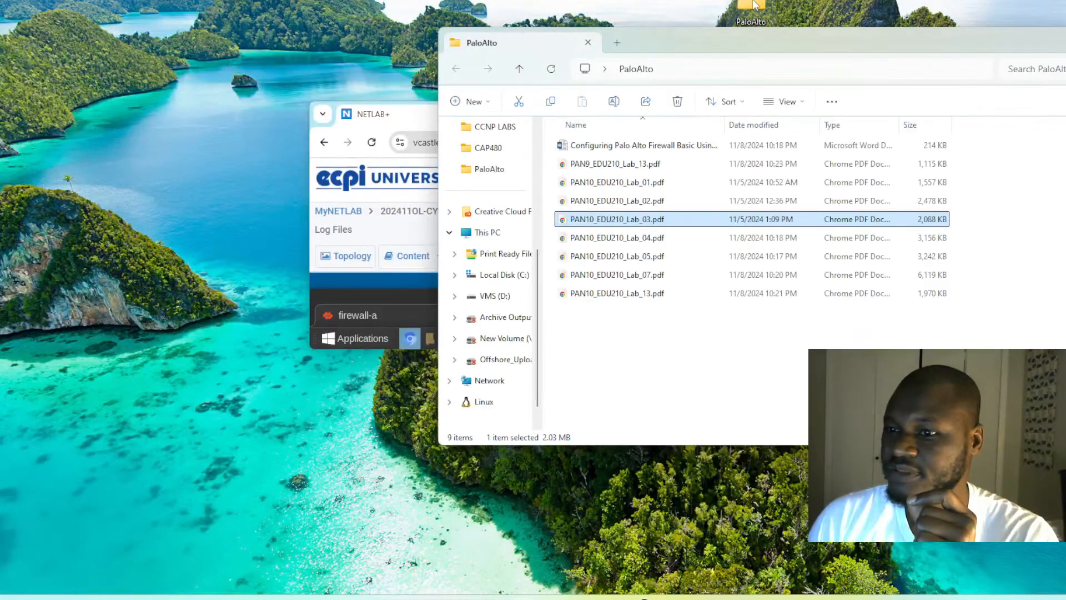
double_click(594, 238)
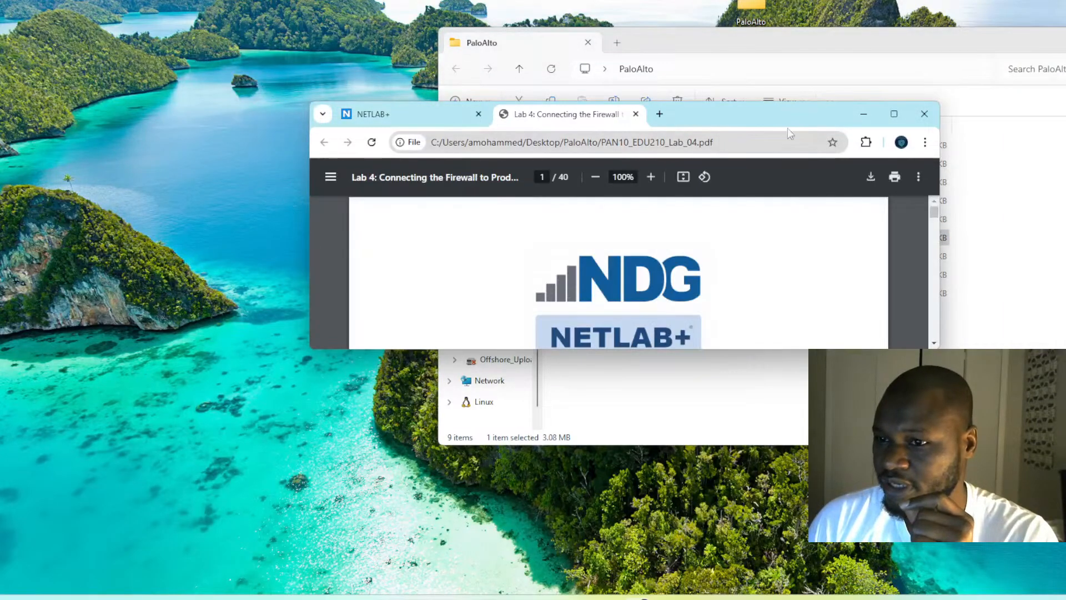
click(894, 114)
- Skim the Lab 4 guide down through section 4.4, then minimise the PDF window
scroll(704, 209, down, 10)
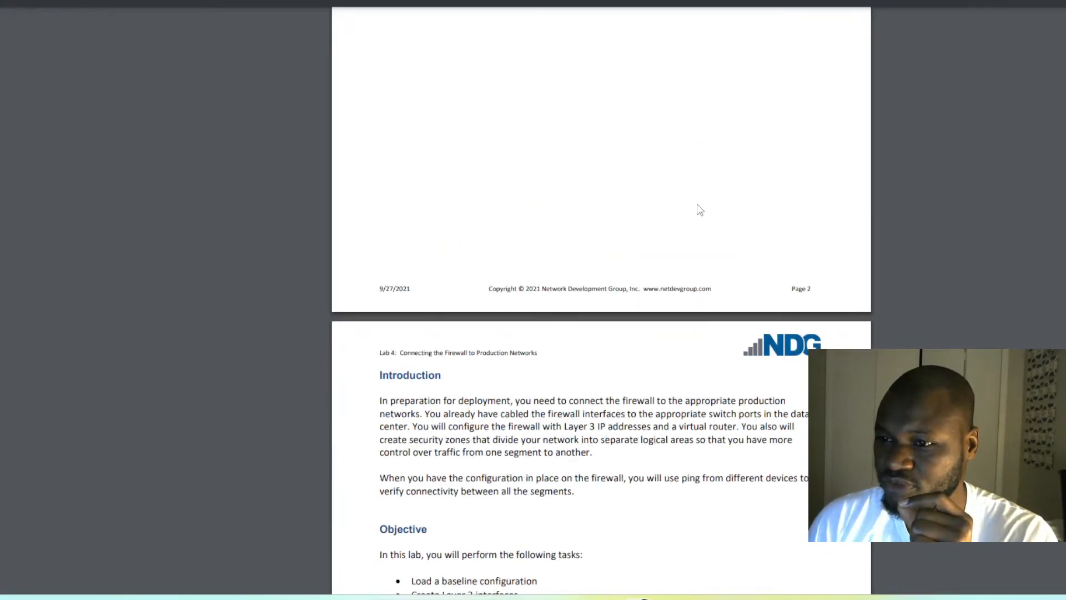
scroll(701, 210, up, 7)
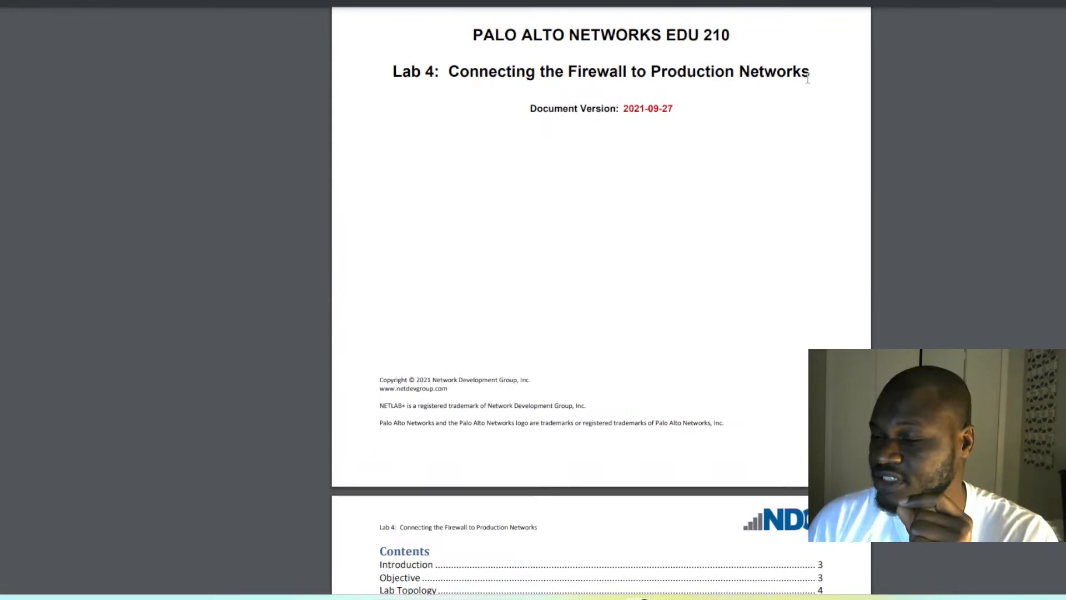
drag(820, 74, 477, 32)
click(447, 136)
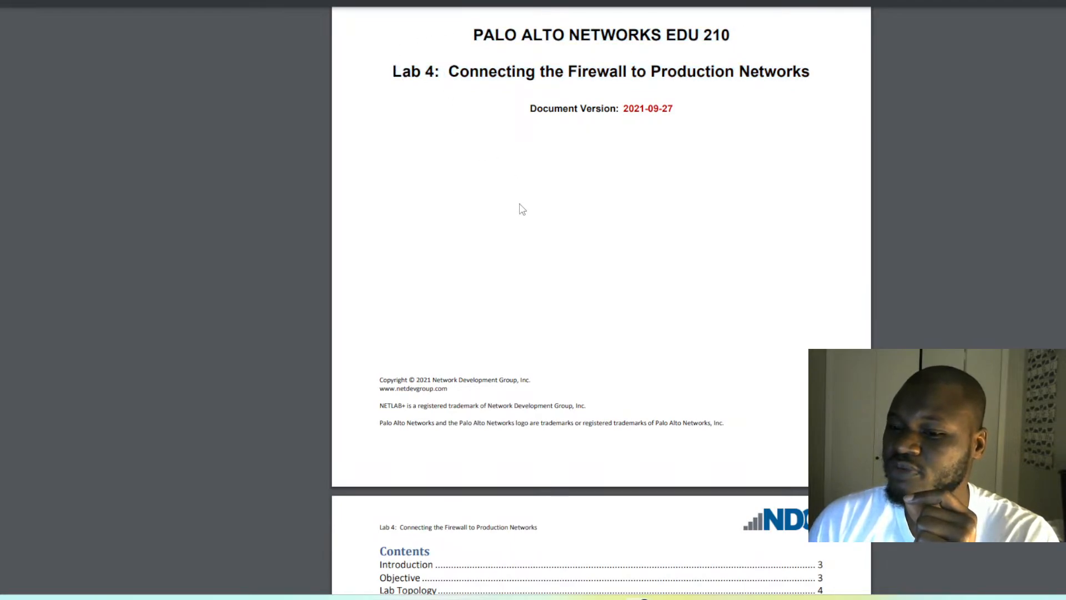
scroll(514, 195, down, 5)
scroll(512, 193, down, 15)
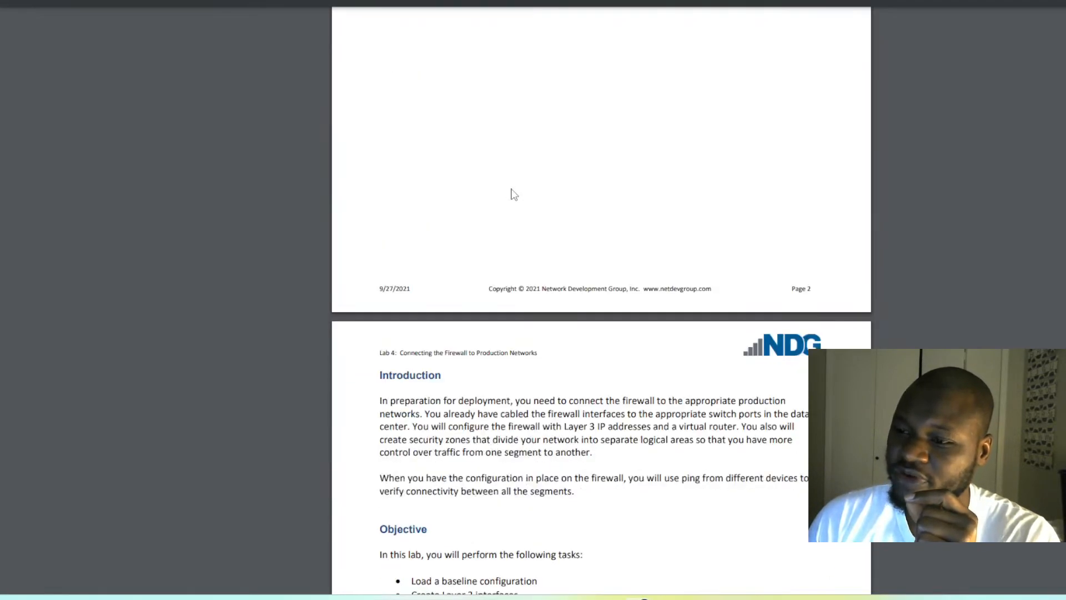
scroll(510, 187, up, 4)
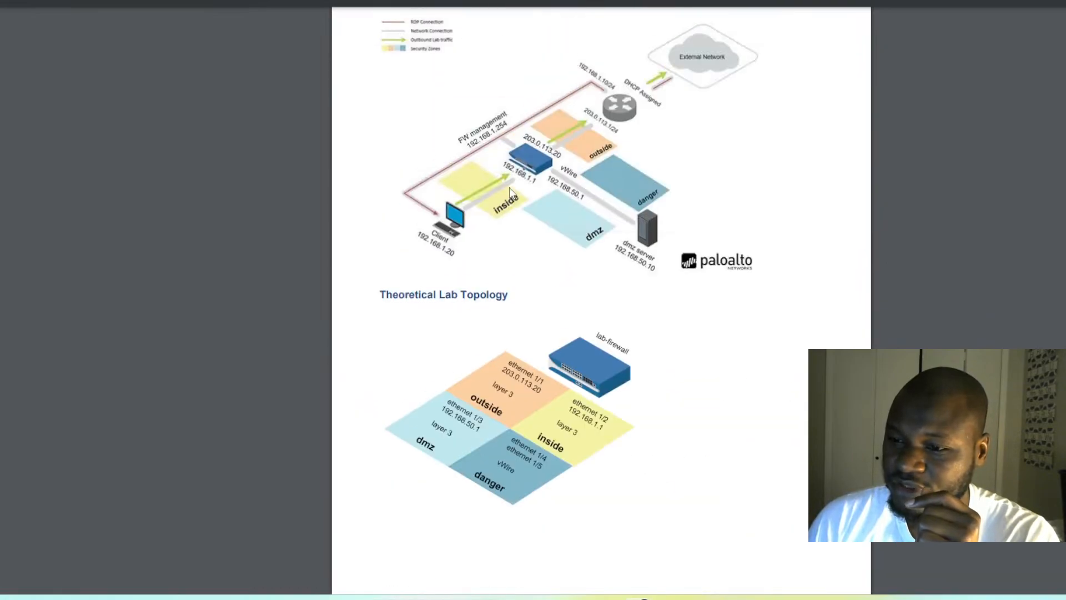
scroll(507, 192, down, 12)
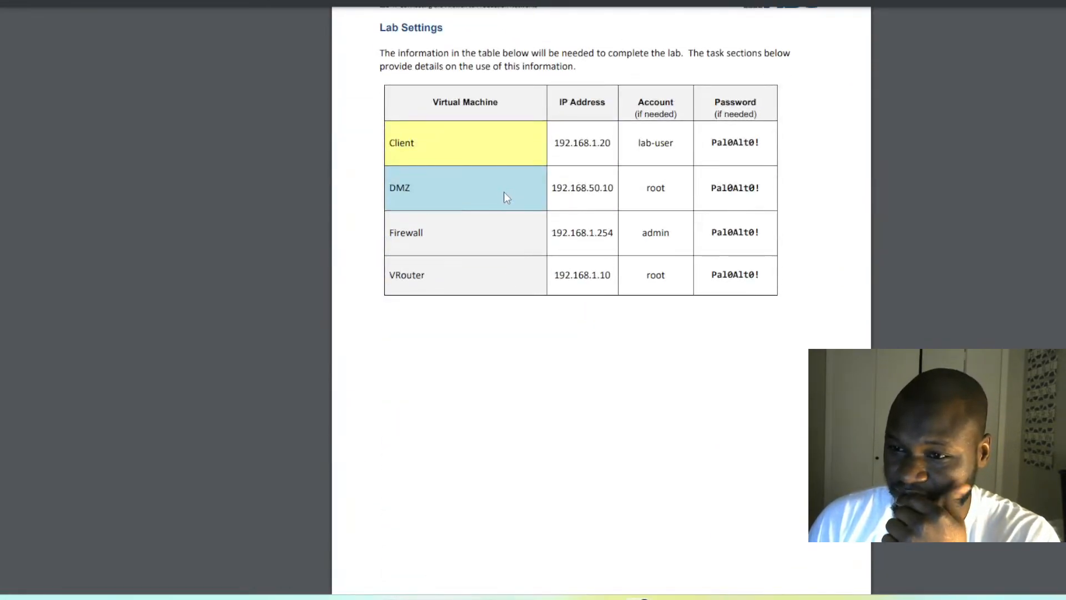
scroll(504, 194, down, 10)
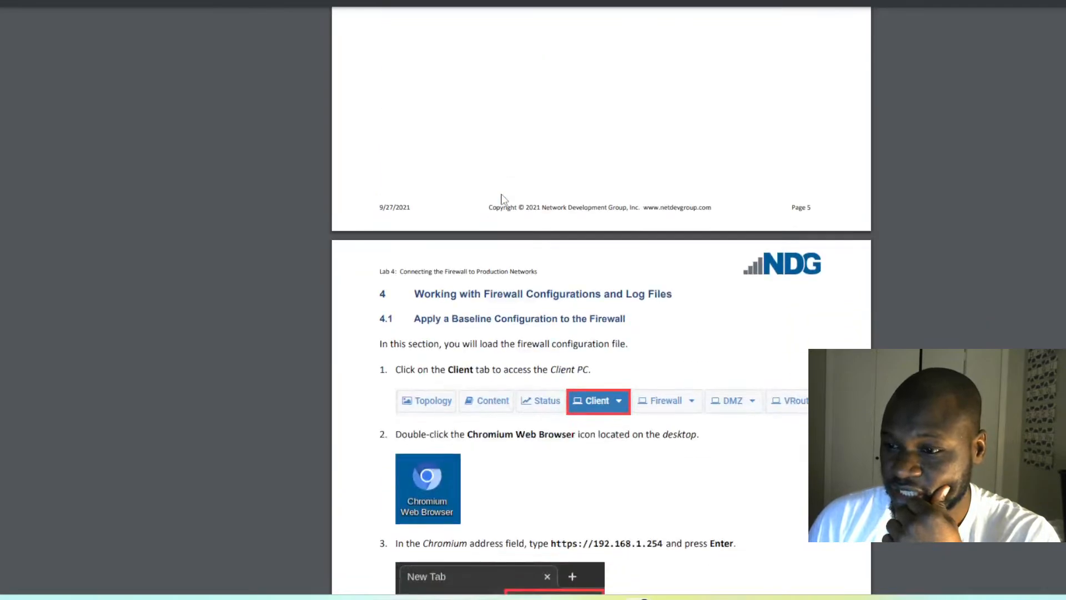
scroll(503, 194, down, 15)
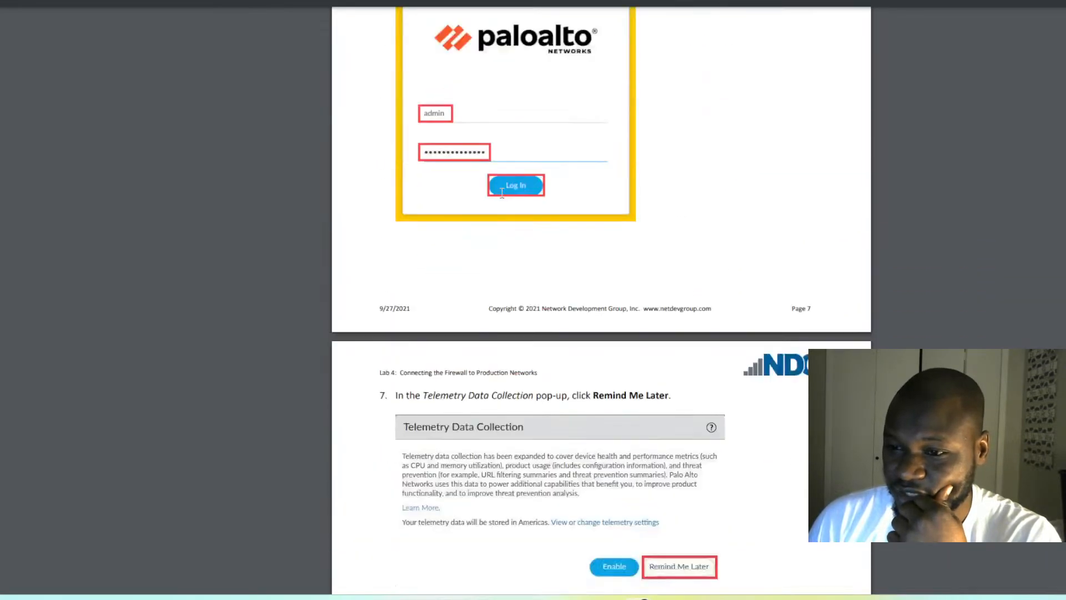
scroll(503, 198, down, 10)
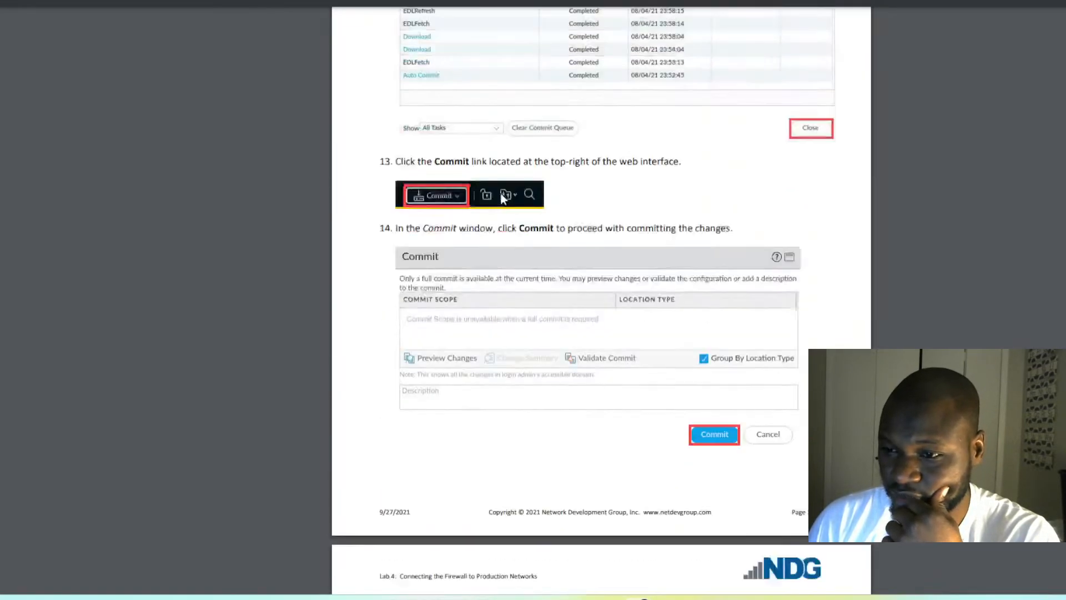
scroll(502, 198, down, 15)
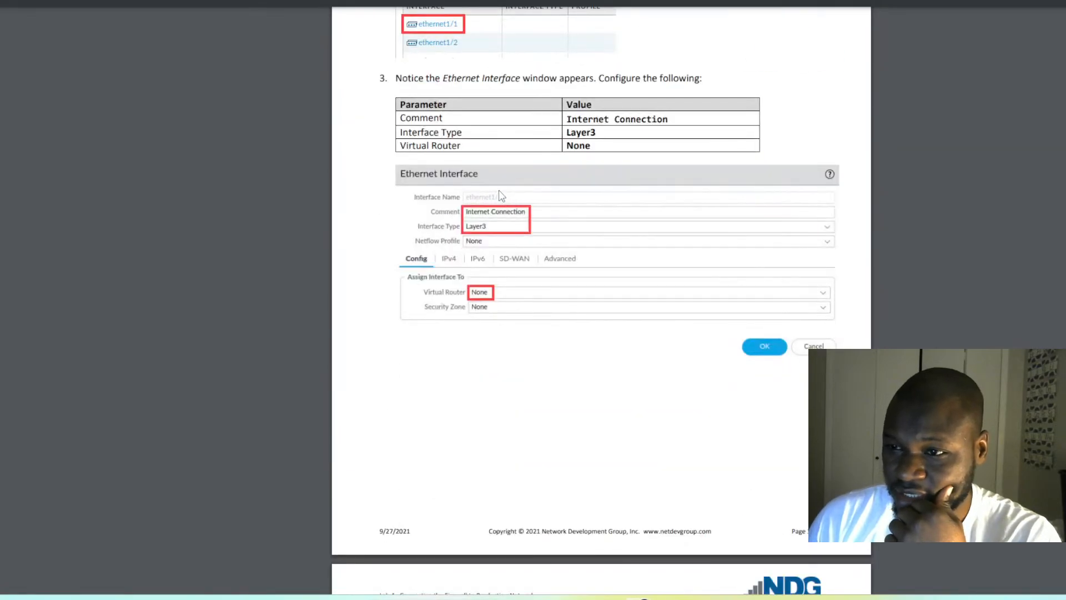
scroll(502, 195, down, 10)
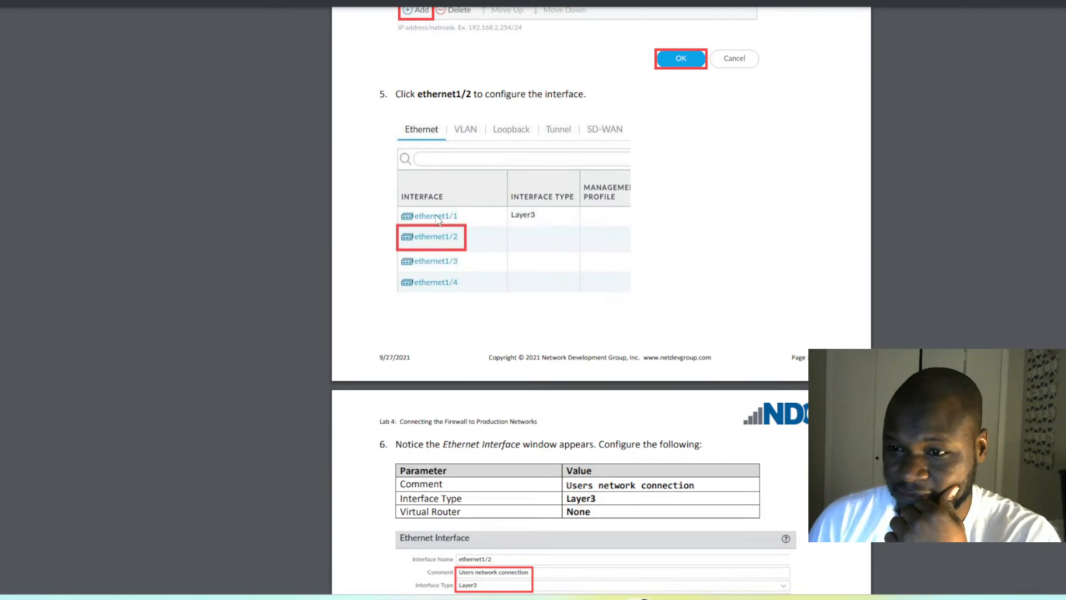
scroll(438, 264, down, 10)
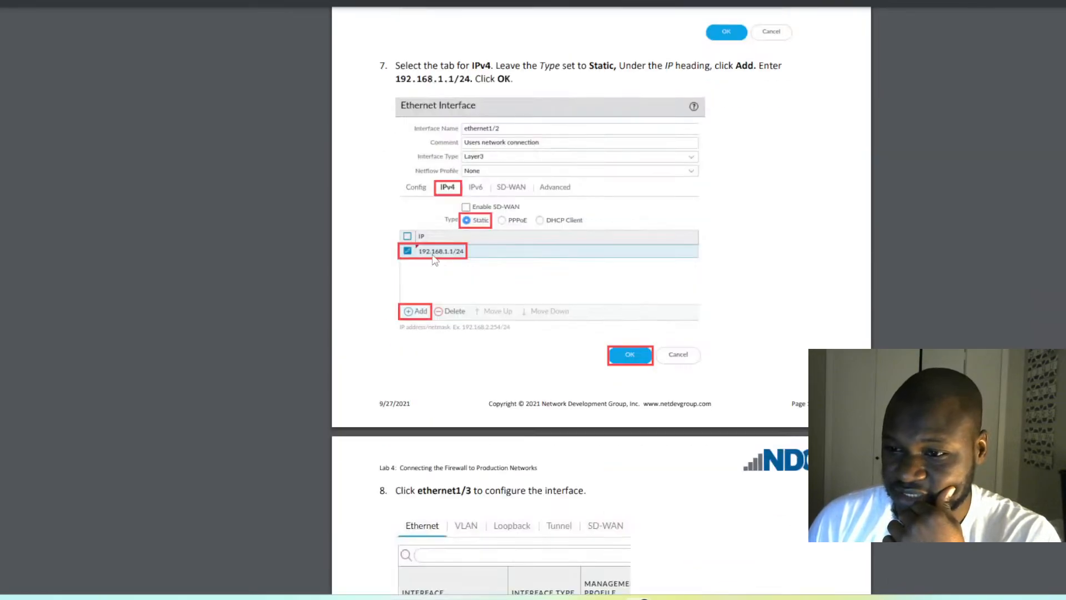
scroll(481, 250, down, 10)
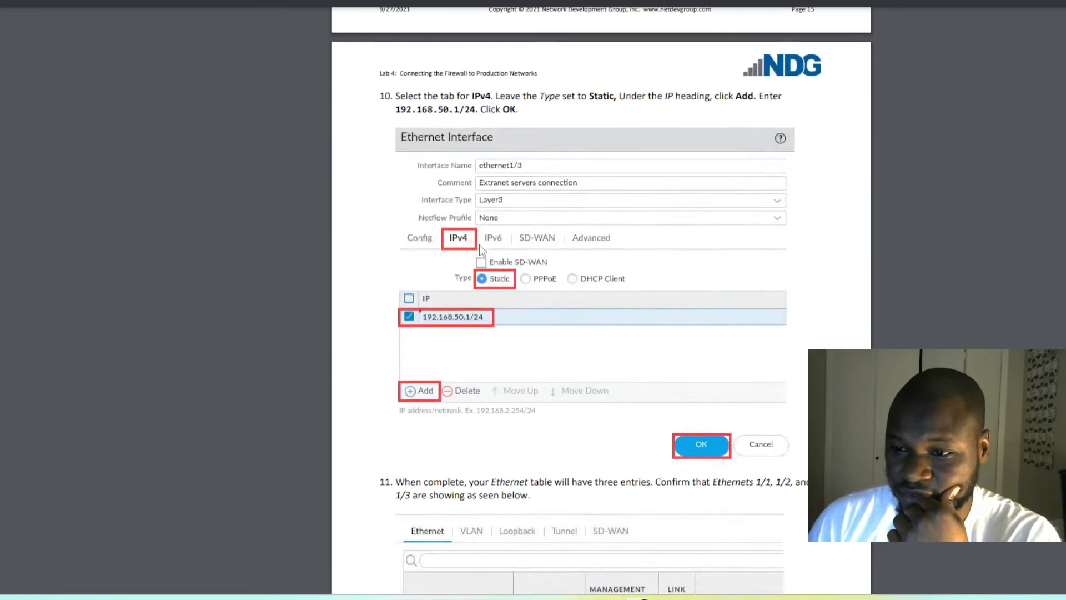
scroll(482, 253, down, 15)
scroll(481, 250, down, 15)
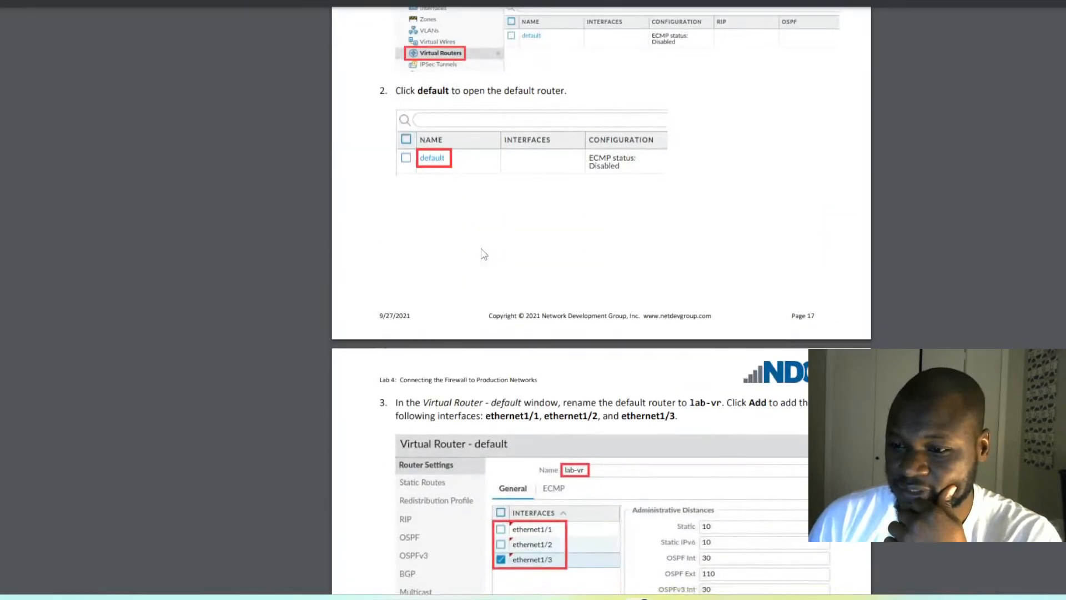
scroll(479, 246, down, 10)
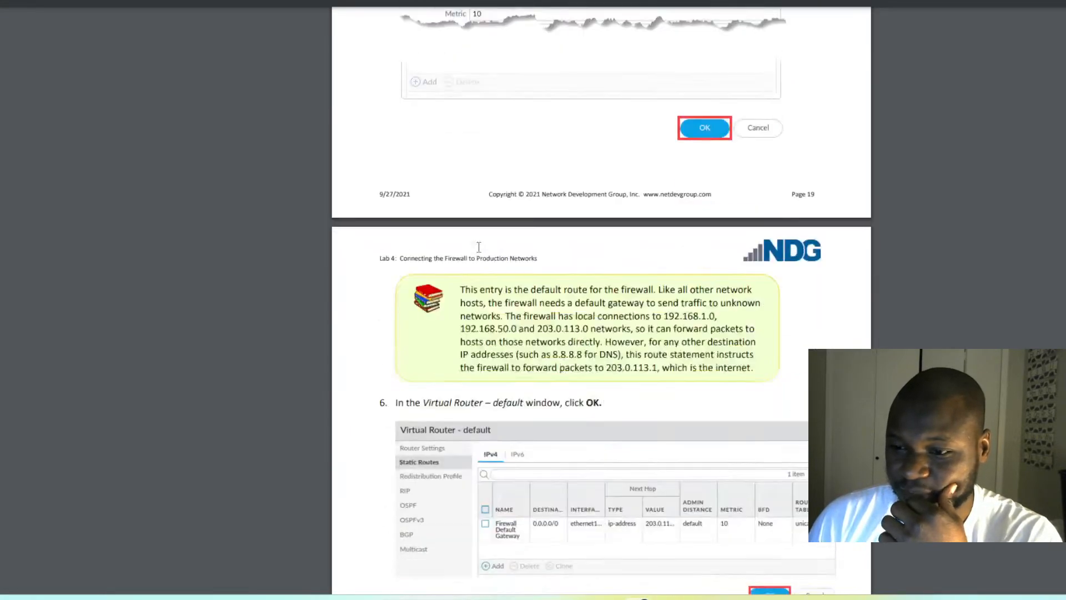
scroll(483, 234, down, 8)
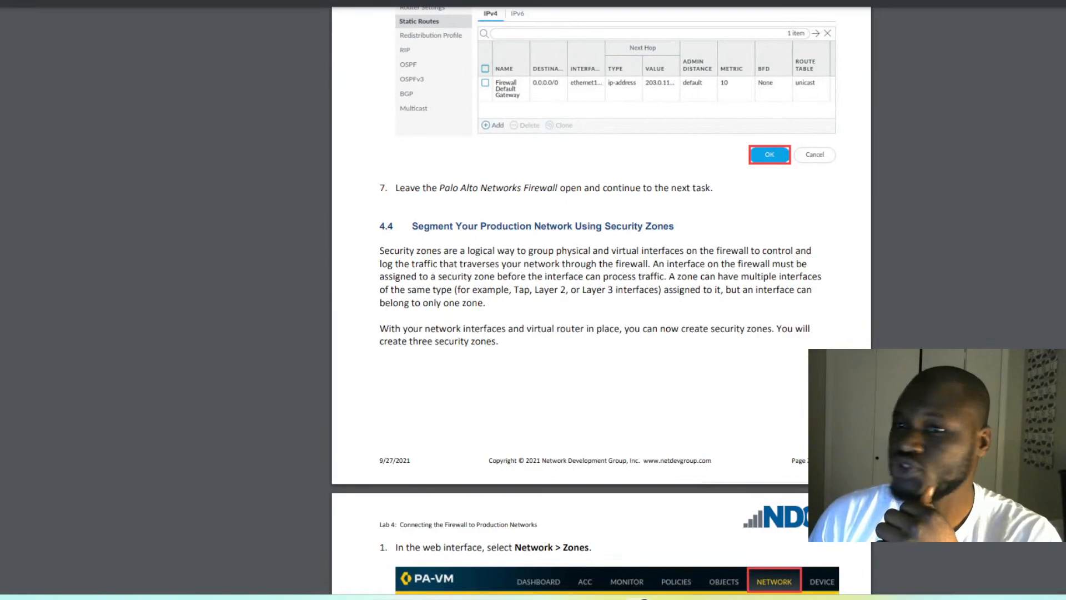
click(927, 2)
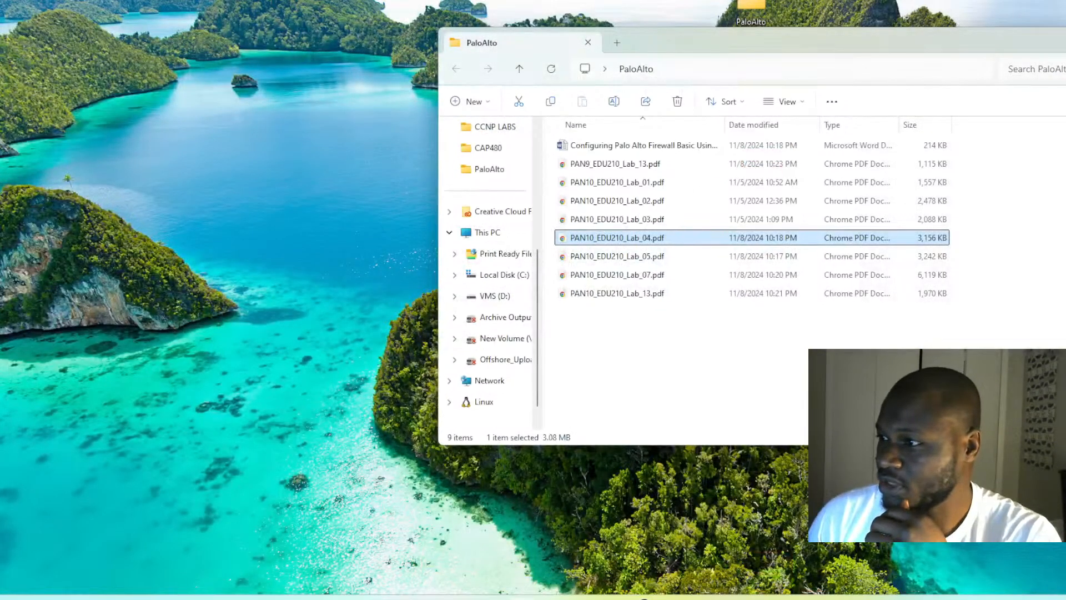
- Minimise the PaloAlto File Explorer window to leave the Windows desktop in view
click(1064, 42)
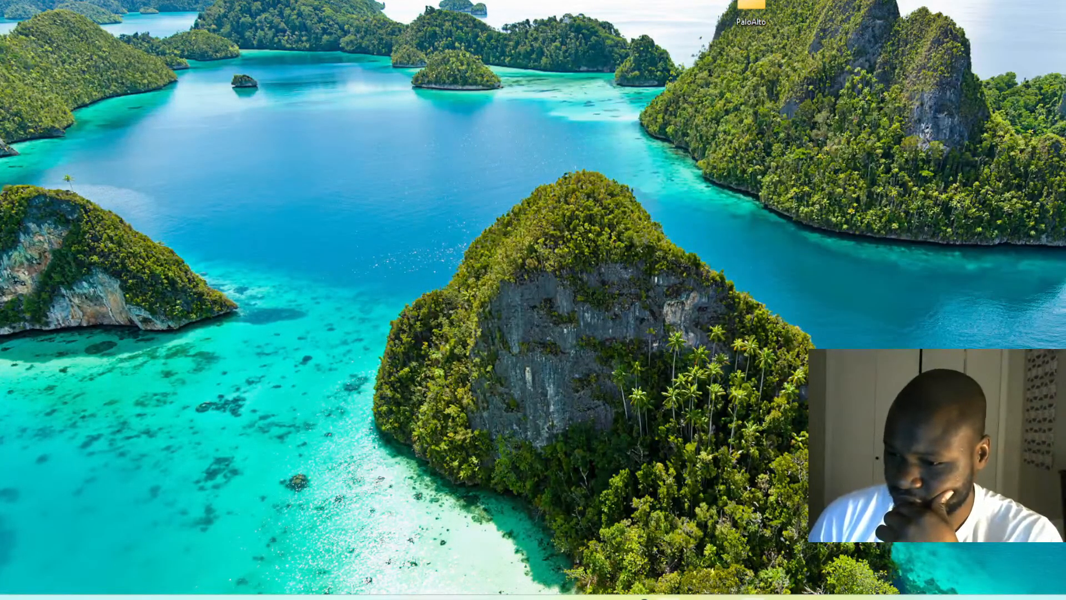
mouse_move(644, 598)
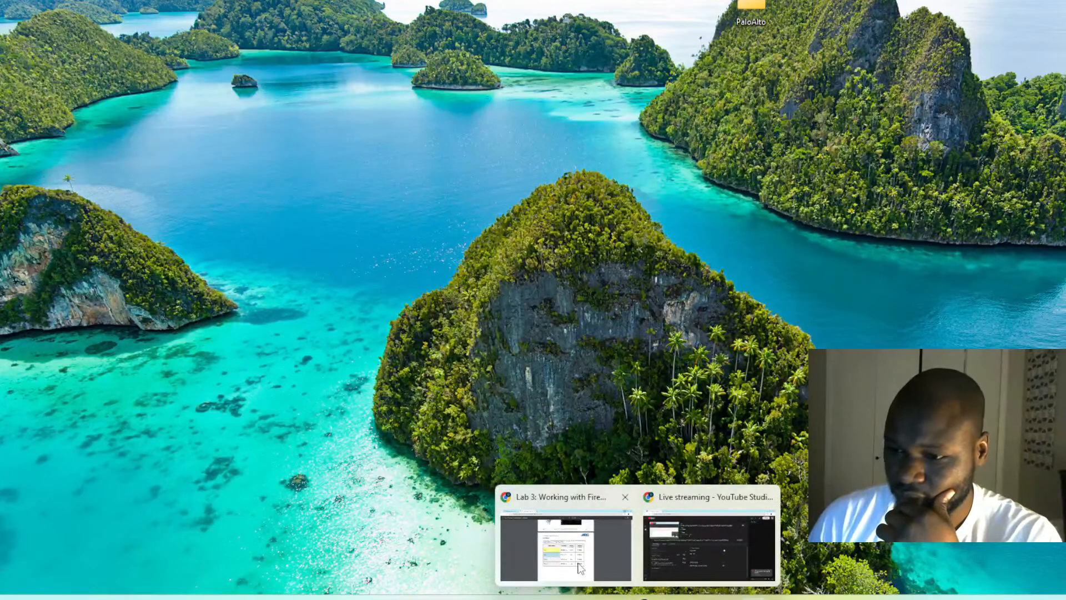